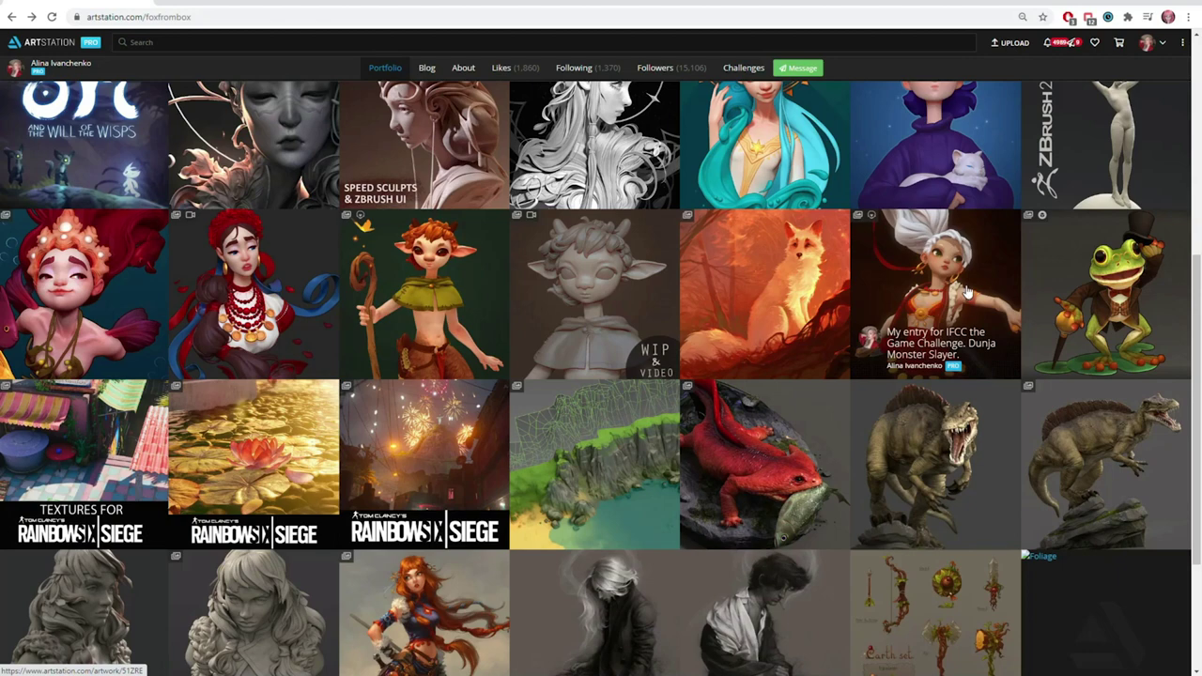
# Open the Dunja Monster Slayer artwork from the portfolio and look through its images.
pyautogui.click(966, 293)
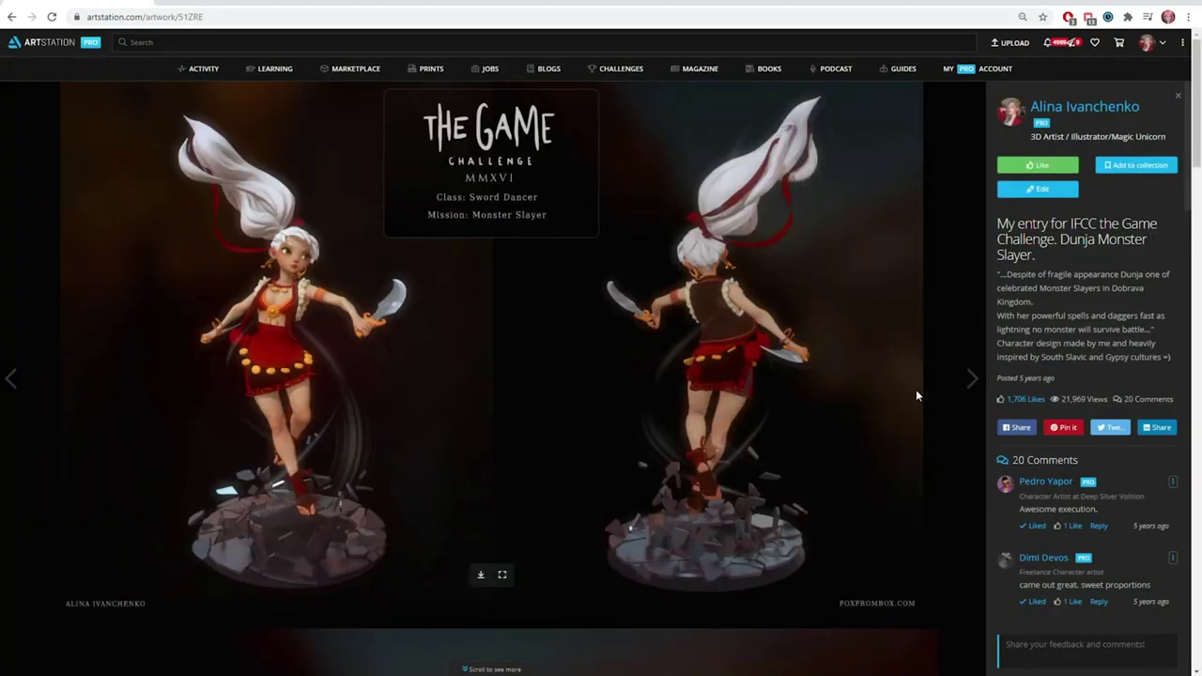
pyautogui.scroll(-6, 917, 394)
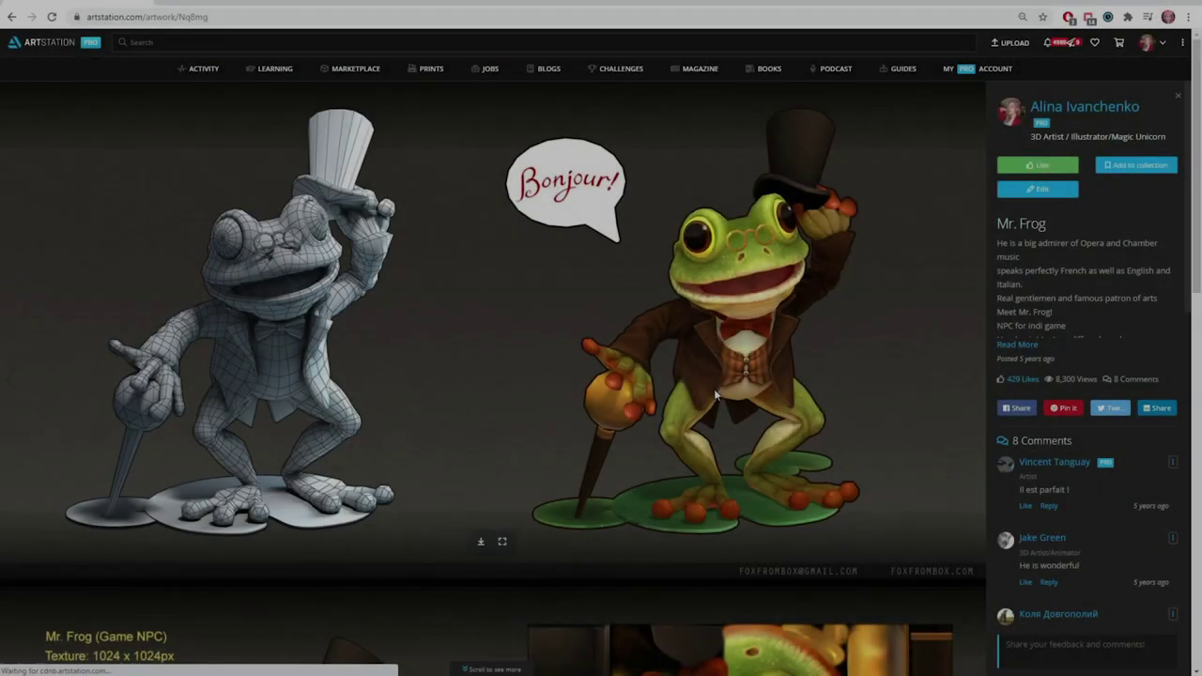
# Look through the Mr. Frog artwork, start its 3D viewer and rotate the model.
pyautogui.scroll(-15, 714, 394)
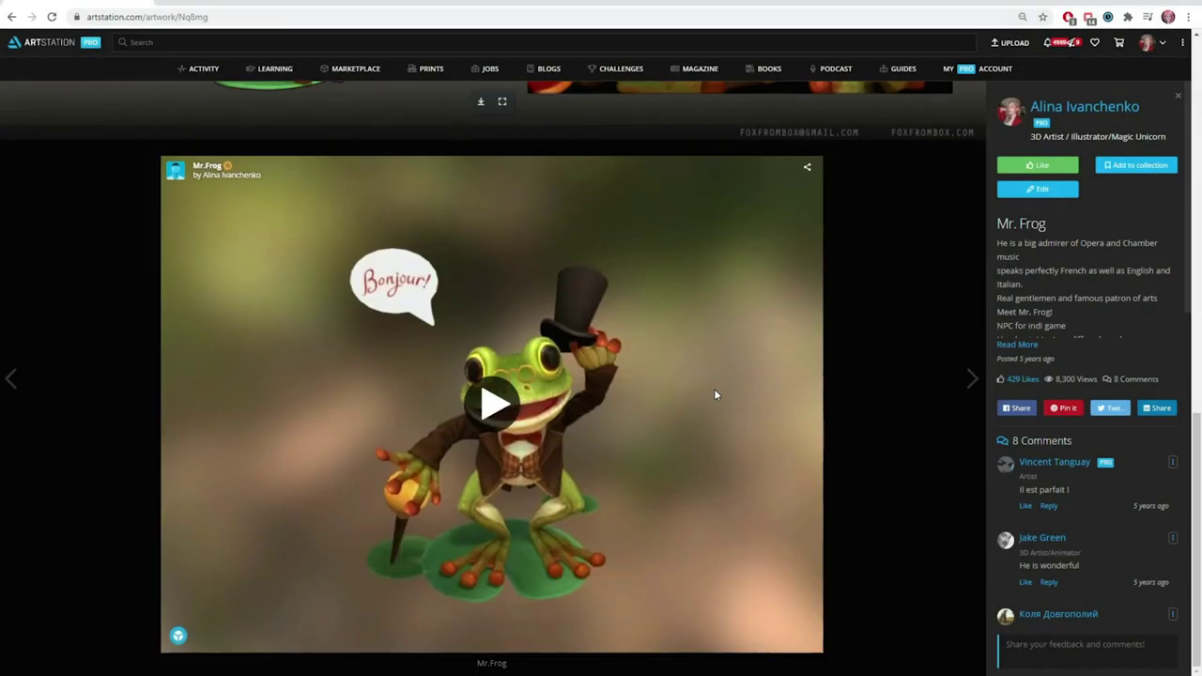
pyautogui.click(623, 416)
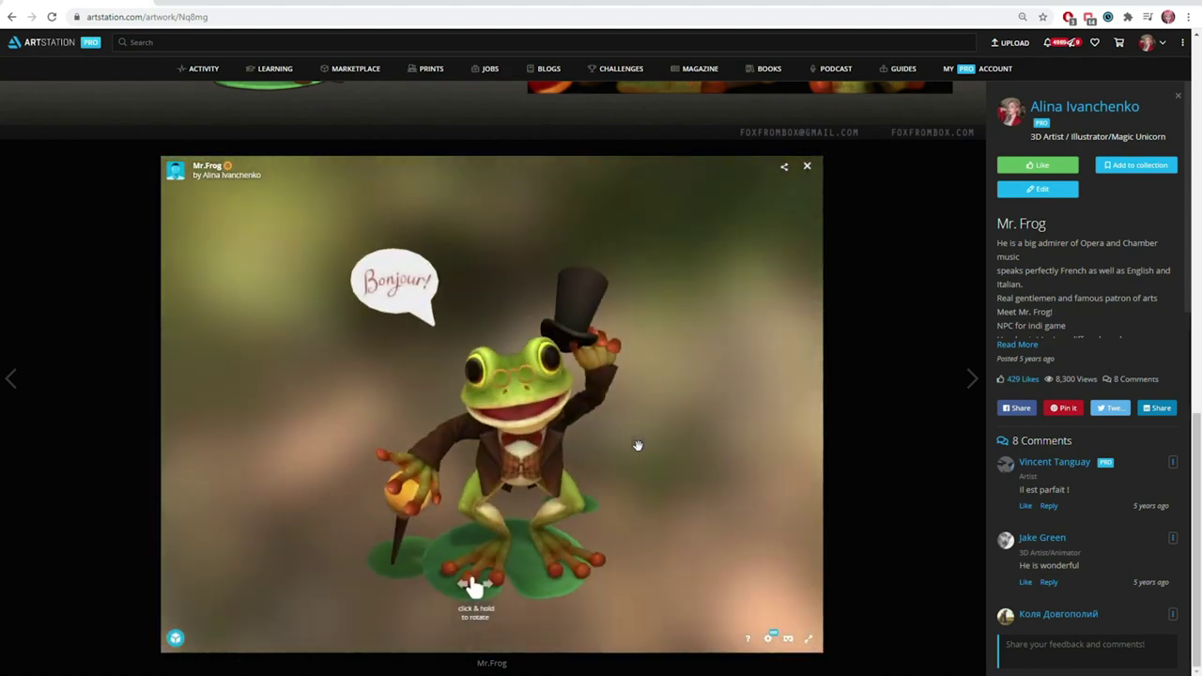
pyautogui.moveTo(636, 445)
pyautogui.mouseDown()
pyautogui.moveTo(690, 450)
pyautogui.moveTo(633, 440)
pyautogui.moveTo(762, 413)
pyautogui.moveTo(590, 434)
pyautogui.moveTo(695, 438)
pyautogui.moveTo(674, 451)
pyautogui.moveTo(599, 423)
pyautogui.moveTo(625, 401)
pyautogui.moveTo(692, 443)
pyautogui.moveTo(676, 456)
pyautogui.mouseUp()
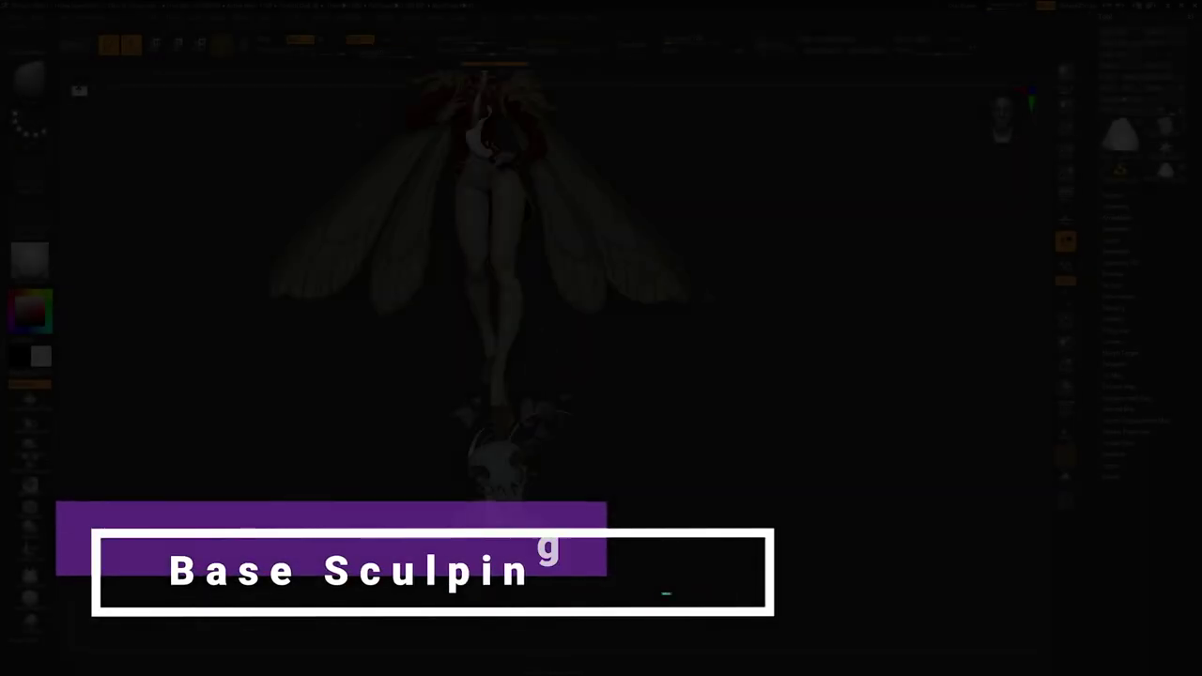
# Slice the sphere pieces with the SliceRect brush into faceted rocks for the base beneath the skull.
pyautogui.moveTo(426, 600); pyautogui.dragTo(415, 591)
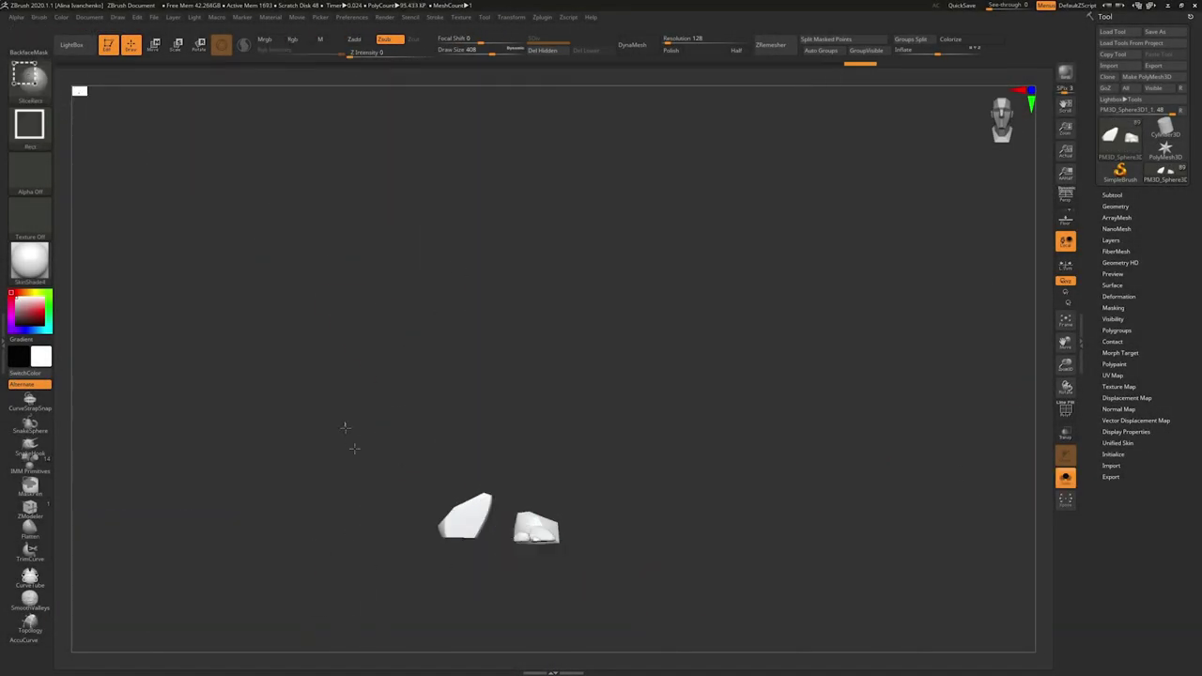
pyautogui.press('b')
pyautogui.moveTo(622, 539); pyautogui.dragTo(364, 589)
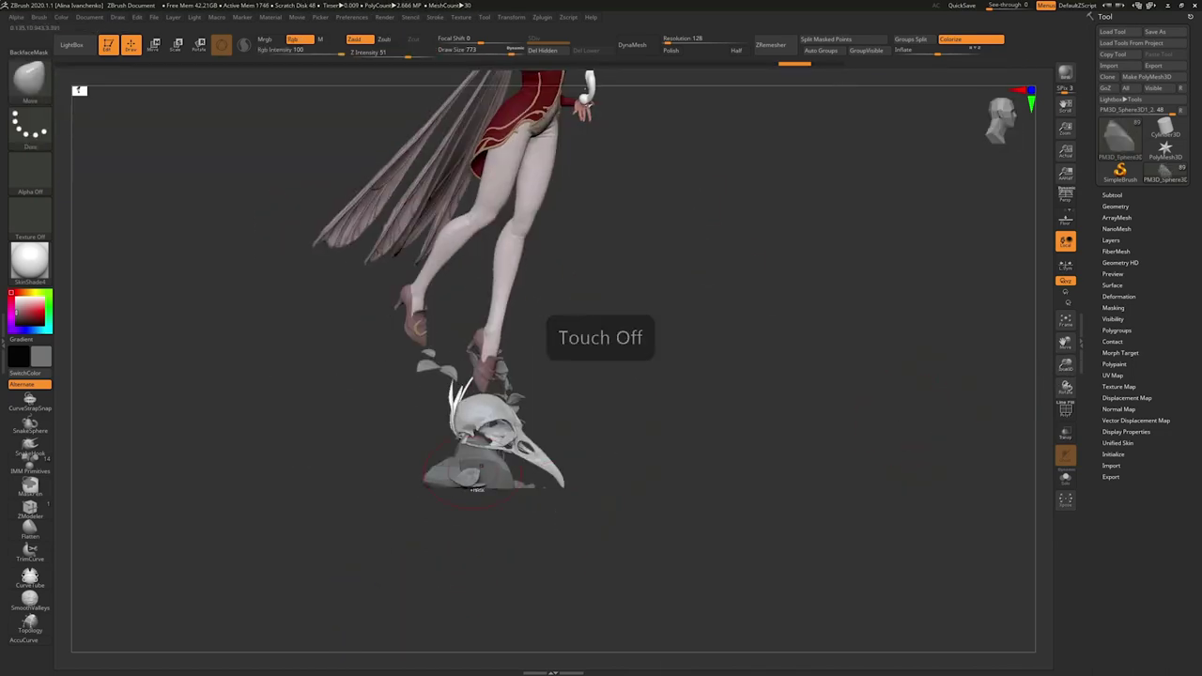
# Shape the rocks under the skull with the Move brush and arrange rough leaves and stems around them.
pyautogui.moveTo(601, 489)
pyautogui.mouseDown()
pyautogui.moveTo(442, 550)
pyautogui.moveTo(458, 550)
pyautogui.mouseUp()
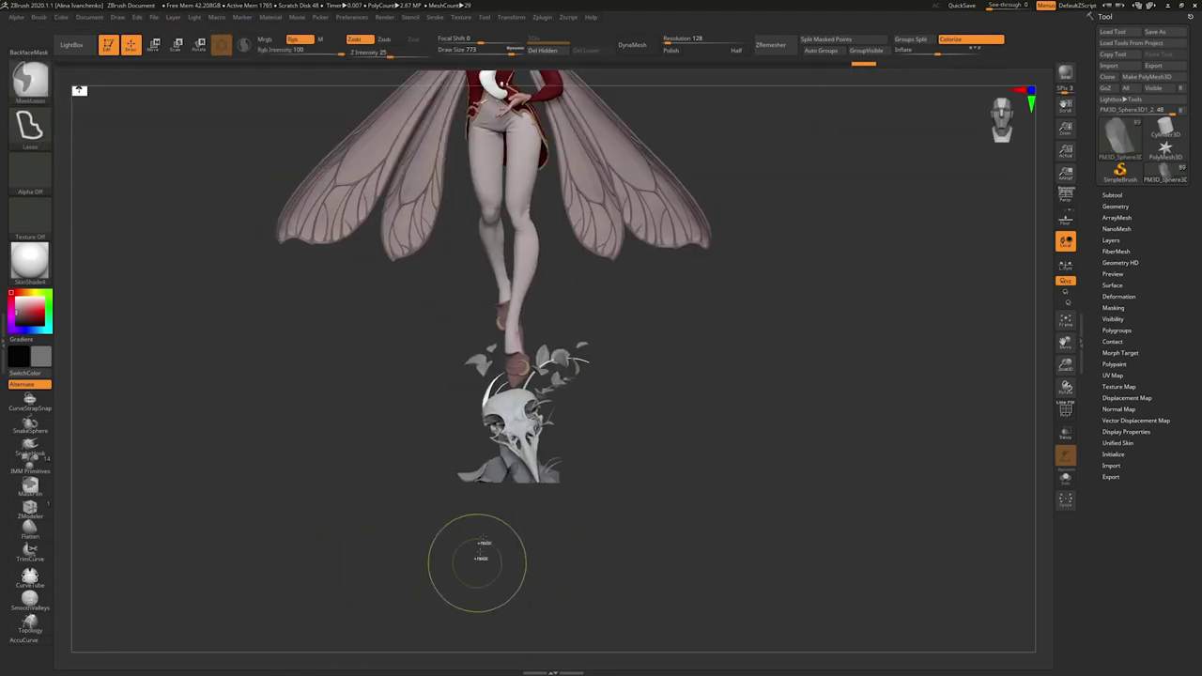
pyautogui.moveTo(478, 555); pyautogui.dragTo(561, 548)
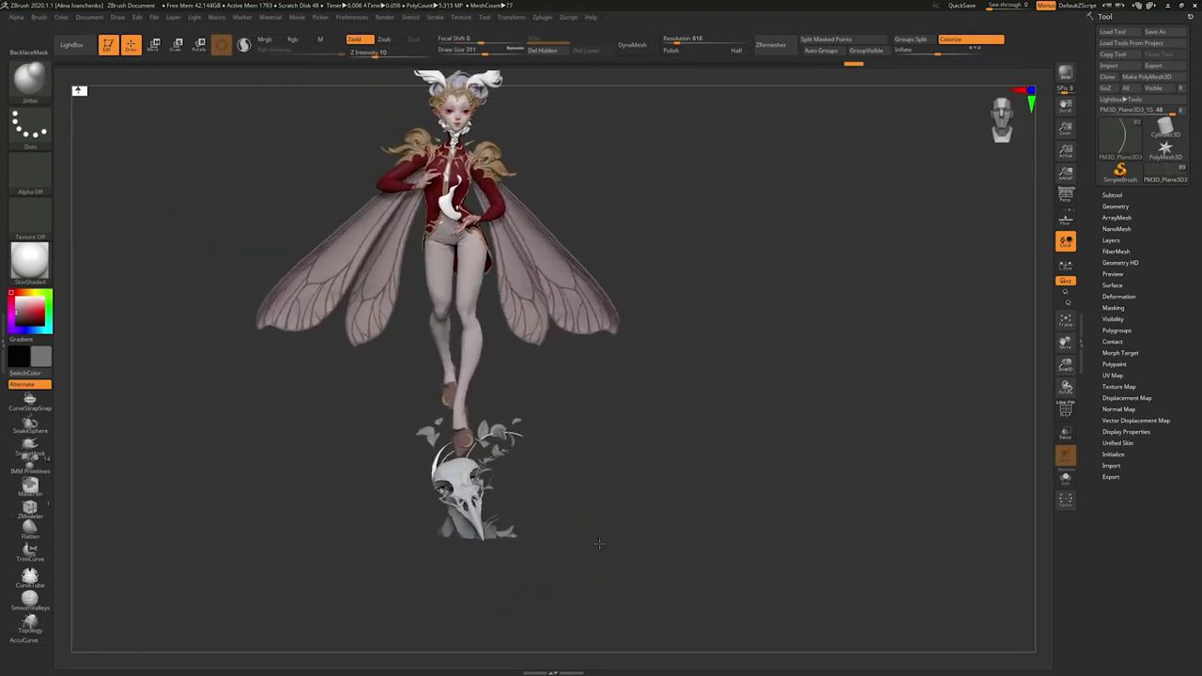
pyautogui.moveTo(599, 544); pyautogui.dragTo(594, 493)
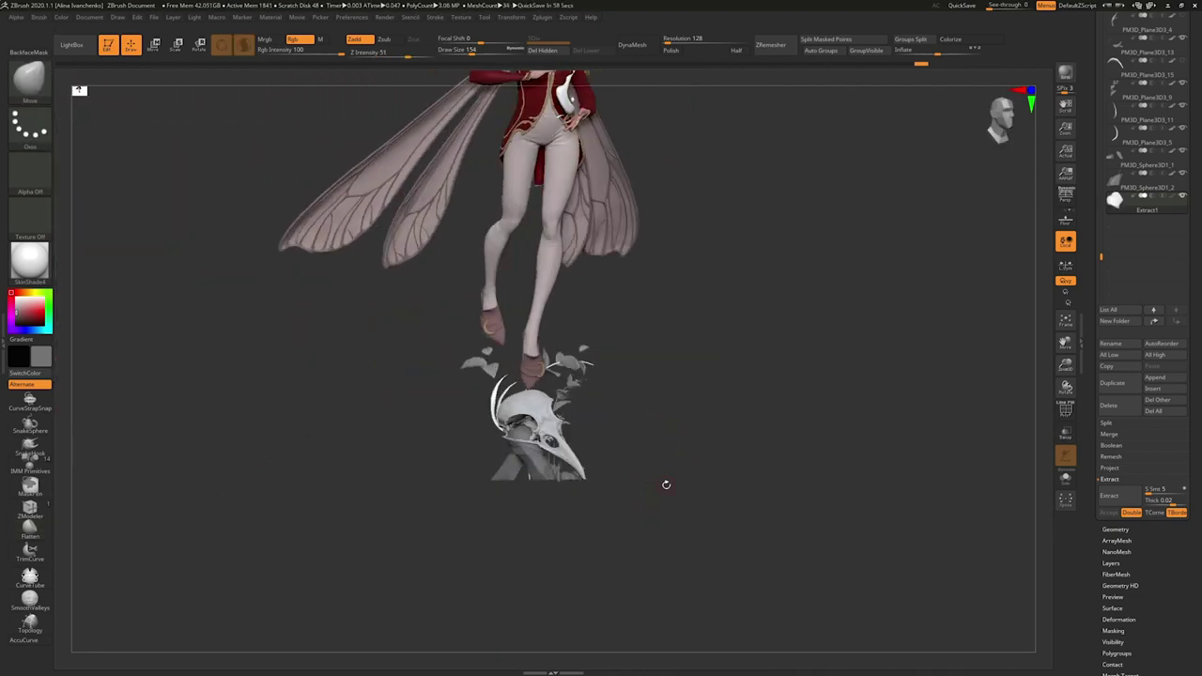
pyautogui.press('b')
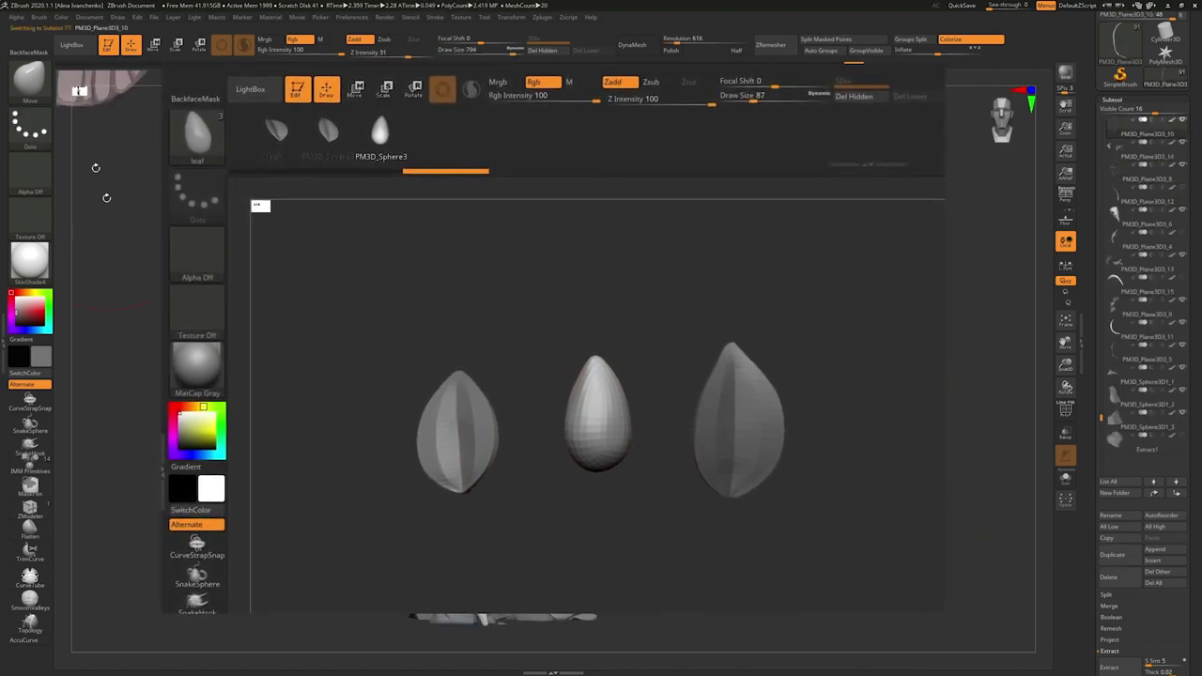
# Draw plant stems around the back of the skull and rock with the CurveTube brush at draw size 51.
pyautogui.click(61, 17)
pyautogui.click(88, 217)
pyautogui.click(61, 17)
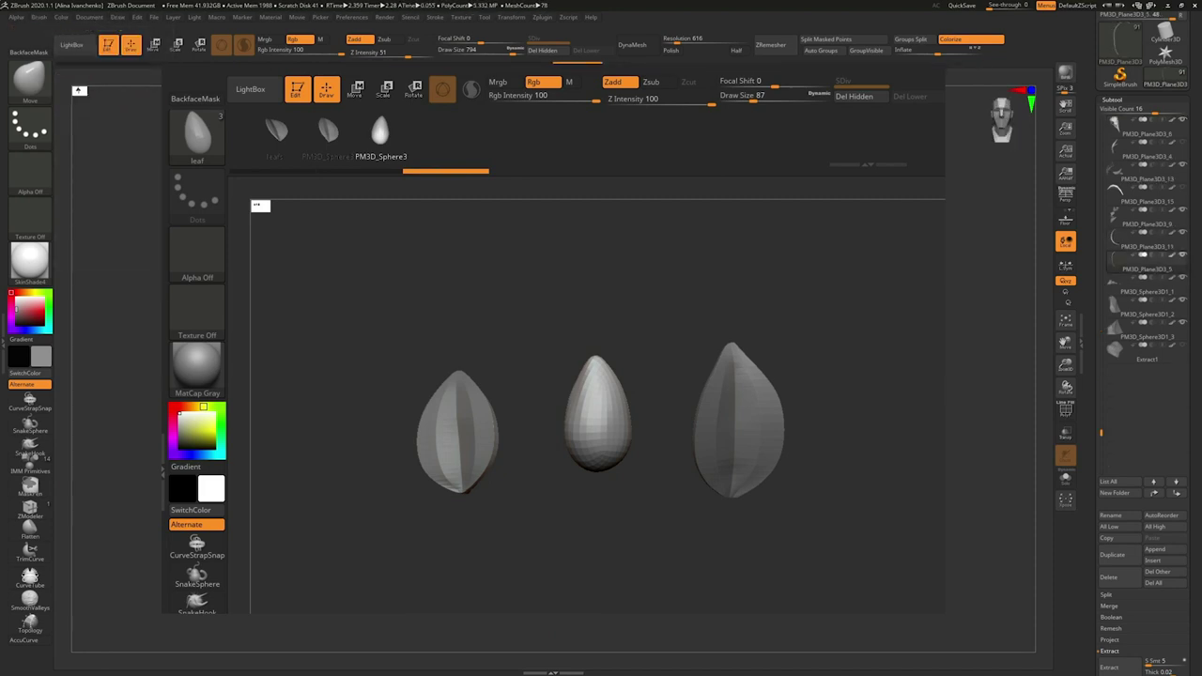
pyautogui.click(37, 17)
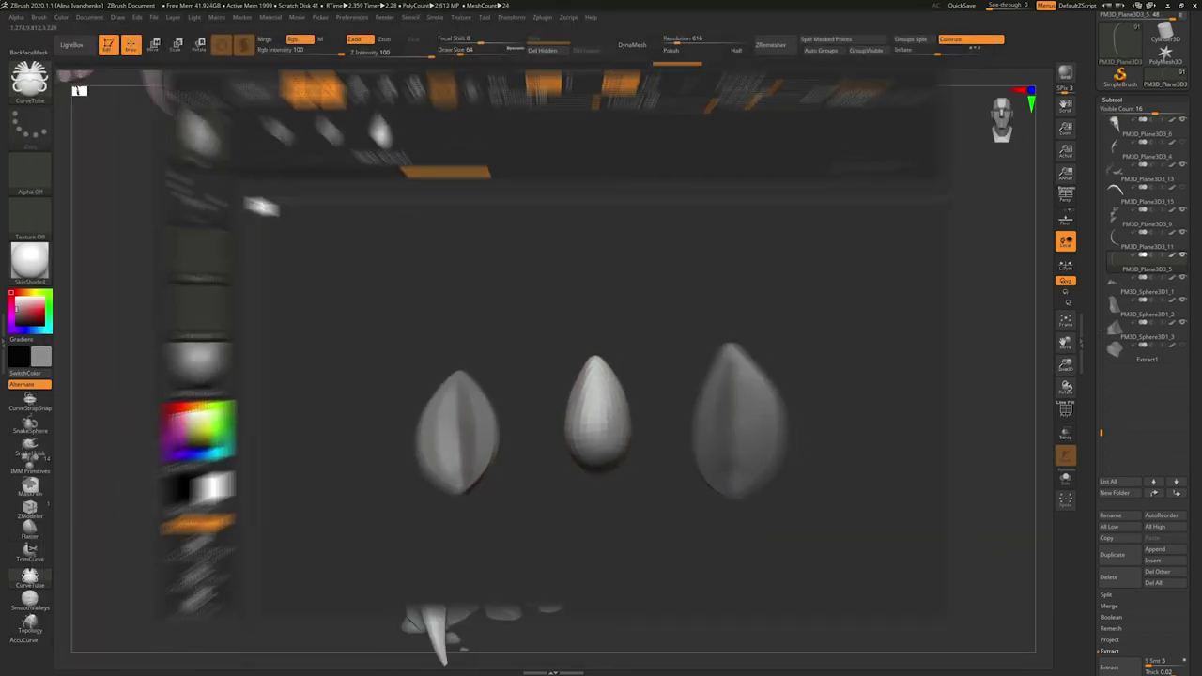
pyautogui.click(435, 17)
pyautogui.click(513, 240)
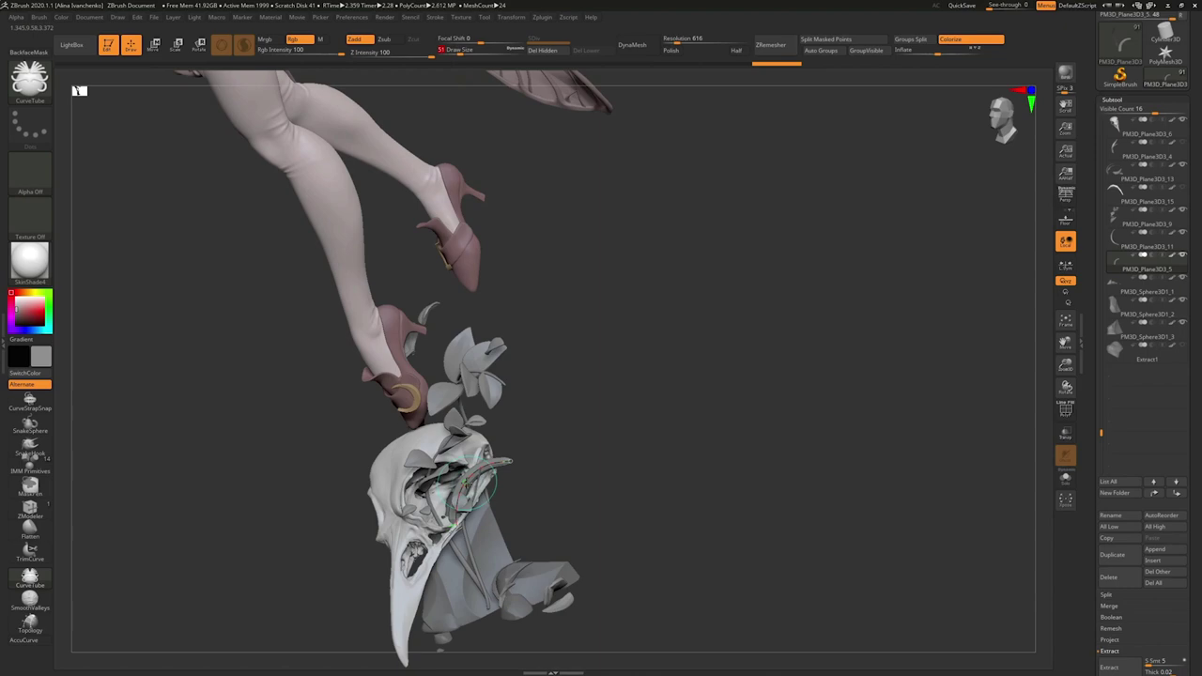
pyautogui.moveTo(714, 375)
pyautogui.mouseDown()
pyautogui.moveTo(623, 389)
pyautogui.moveTo(566, 374)
pyautogui.mouseUp()
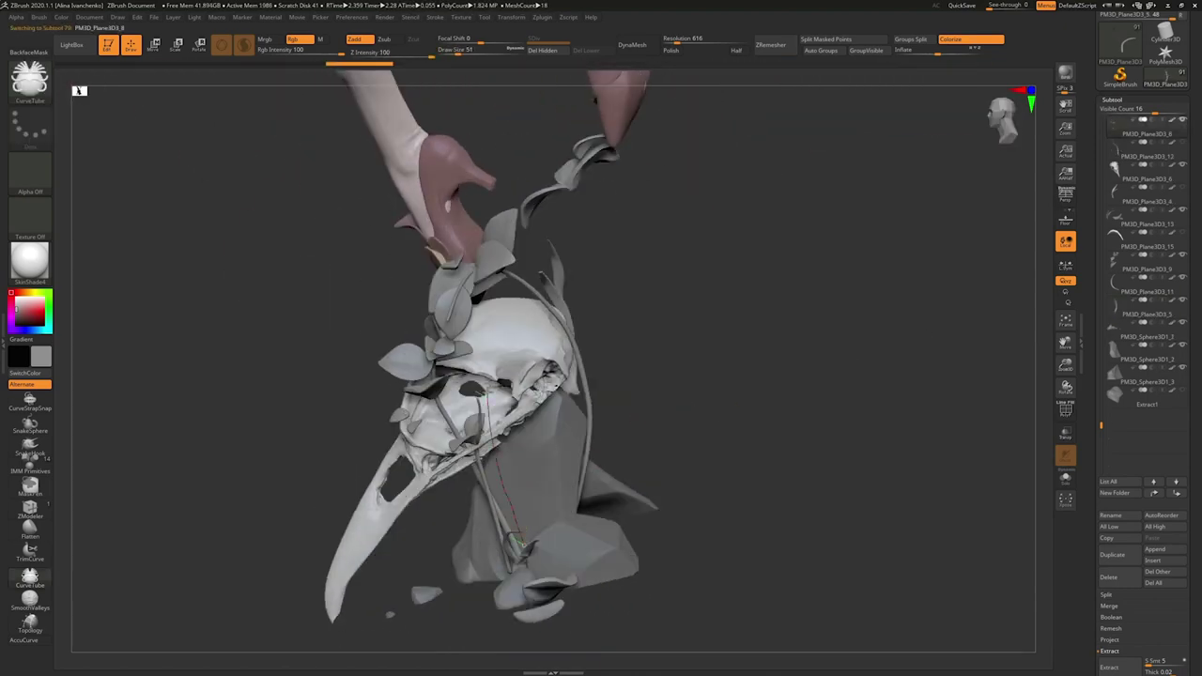
pyautogui.moveTo(519, 543)
pyautogui.mouseDown()
pyautogui.moveTo(545, 402)
pyautogui.moveTo(548, 563)
pyautogui.moveTo(695, 443)
pyautogui.moveTo(648, 467)
pyautogui.moveTo(526, 442)
pyautogui.moveTo(617, 559)
pyautogui.moveTo(741, 431)
pyautogui.mouseUp()
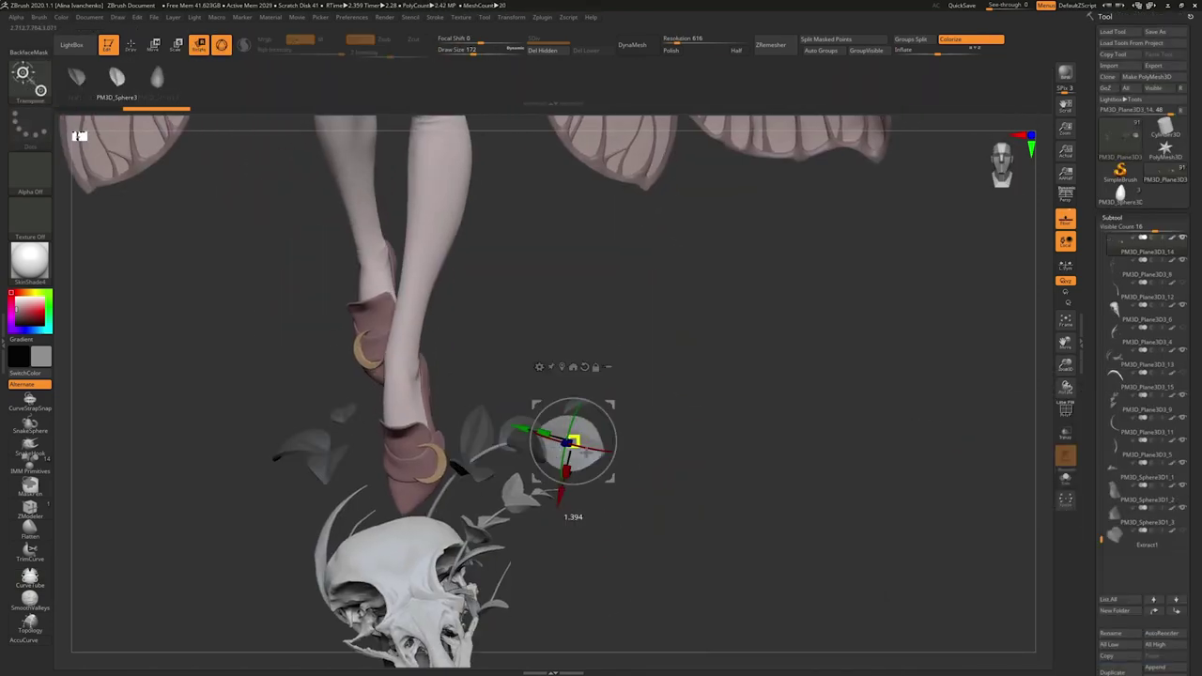
# Insert a leaf with the custom leaf brush at the end of the stem beside the shoe, and scale and rotate it.
pyautogui.moveTo(654, 423)
pyautogui.mouseDown()
pyautogui.moveTo(644, 508)
pyautogui.moveTo(598, 437)
pyautogui.moveTo(537, 469)
pyautogui.moveTo(555, 439)
pyautogui.moveTo(727, 535)
pyautogui.moveTo(894, 368)
pyautogui.moveTo(508, 465)
pyautogui.moveTo(714, 451)
pyautogui.moveTo(631, 449)
pyautogui.moveTo(636, 429)
pyautogui.moveTo(550, 474)
pyautogui.moveTo(582, 421)
pyautogui.moveTo(583, 395)
pyautogui.moveTo(574, 416)
pyautogui.moveTo(563, 369)
pyautogui.moveTo(582, 413)
pyautogui.moveTo(564, 395)
pyautogui.mouseUp()
pyautogui.press('q')
pyautogui.press('r')
pyautogui.press('q')
pyautogui.click(29, 79)
pyautogui.click(311, 126)
pyautogui.press('r')
pyautogui.click(226, 49)
pyautogui.moveTo(580, 350)
pyautogui.mouseDown()
pyautogui.moveTo(592, 371)
pyautogui.moveTo(579, 357)
pyautogui.moveTo(532, 499)
pyautogui.moveTo(602, 470)
pyautogui.moveTo(593, 432)
pyautogui.moveTo(621, 393)
pyautogui.mouseUp()
# Adjust the leaves and stems beside the skull with the Move brush, selecting each plant subtool as needed.
pyautogui.press('q')
pyautogui.press('b')
pyautogui.press('m')
pyautogui.press('v')
pyautogui.keyDown('alt'); pyautogui.click(574, 406); pyautogui.keyUp('alt')
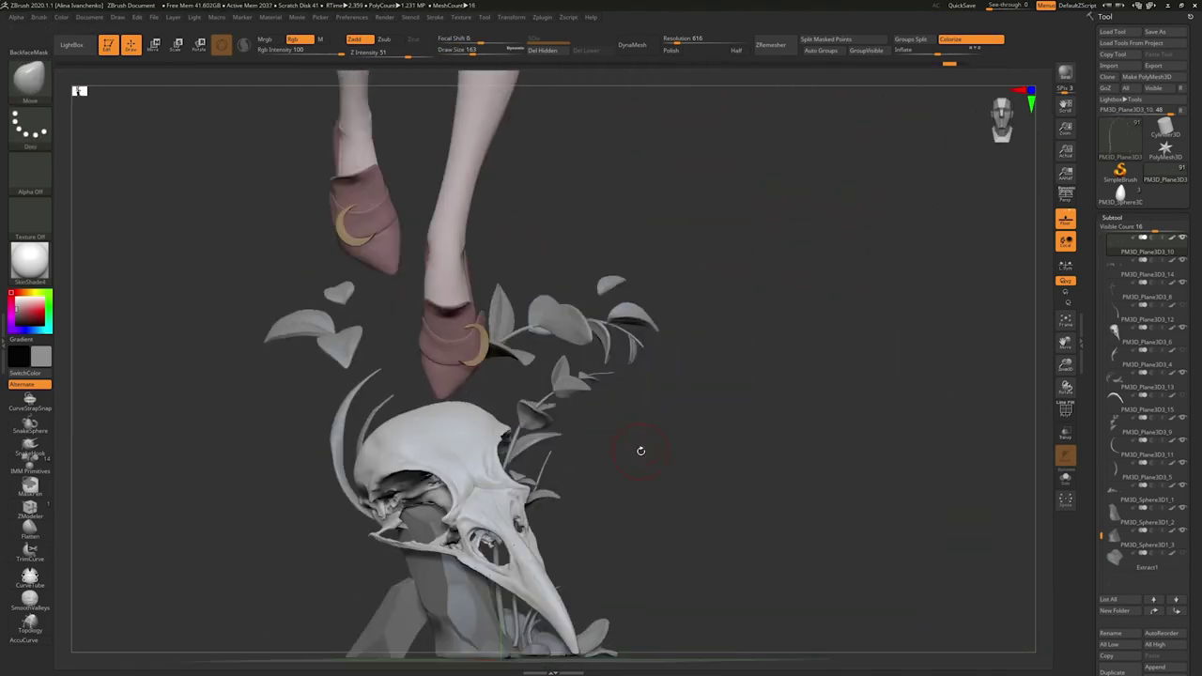
pyautogui.moveTo(601, 459); pyautogui.dragTo(677, 491)
pyautogui.keyDown('alt'); pyautogui.click(611, 452); pyautogui.keyUp('alt')
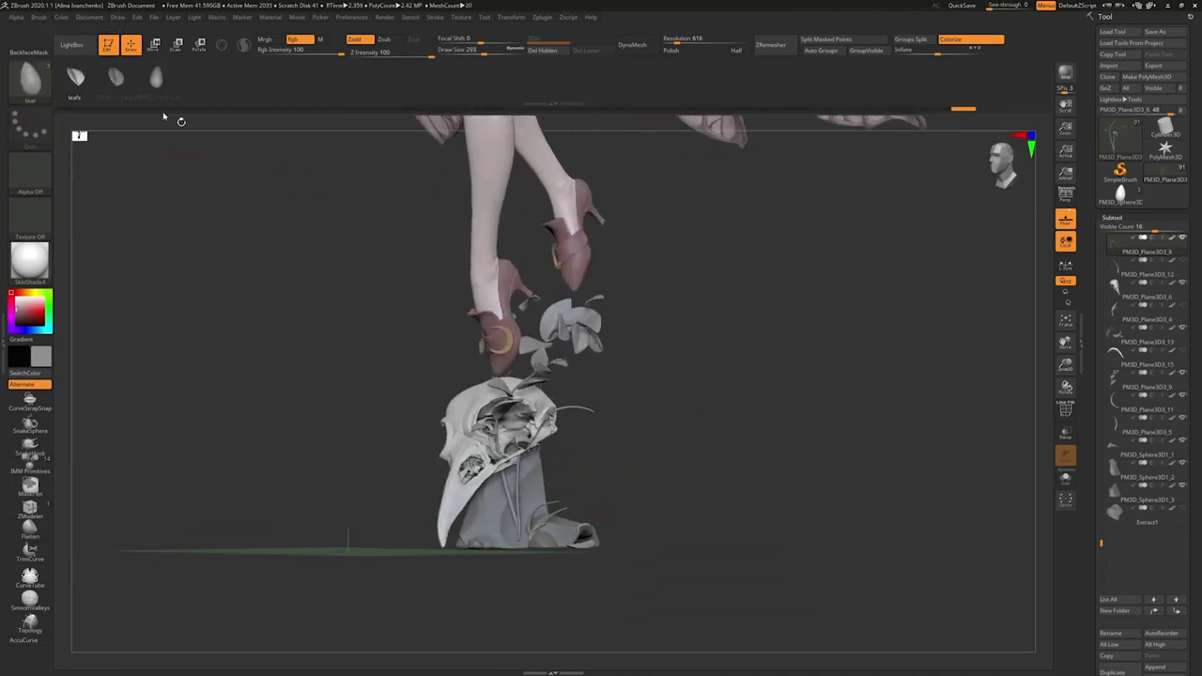
# Insert more leaves on the stems around the skull and rotate them into place.
pyautogui.moveTo(591, 441)
pyautogui.mouseDown()
pyautogui.moveTo(585, 472)
pyautogui.moveTo(663, 462)
pyautogui.moveTo(712, 371)
pyautogui.moveTo(678, 394)
pyautogui.moveTo(648, 367)
pyautogui.moveTo(733, 371)
pyautogui.moveTo(658, 368)
pyautogui.mouseUp()
pyautogui.press('r')
pyautogui.press('q')
pyautogui.moveTo(1065, 366); pyautogui.dragTo(1065, 483)
pyautogui.moveTo(601, 394)
pyautogui.keyDown('ctrl'); pyautogui.mouseDown(button='right')
pyautogui.moveTo(574, 461)
pyautogui.moveTo(564, 433)
pyautogui.moveTo(643, 385)
pyautogui.moveTo(569, 516)
pyautogui.moveTo(628, 497)
pyautogui.moveTo(609, 488)
pyautogui.mouseUp(button='right'); pyautogui.keyUp('ctrl')
pyautogui.press('r')
pyautogui.press('q')
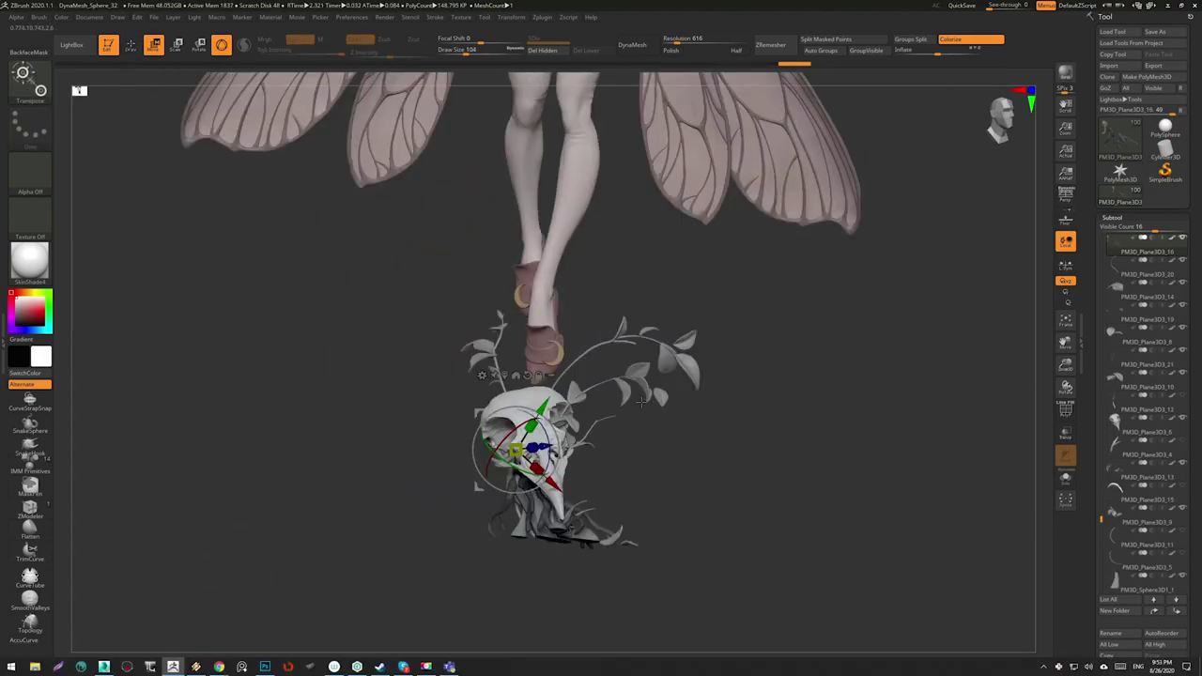
# Select the rock and plant subtools in turn and refine the base silhouette beneath the skull with the Move brush.
pyautogui.moveTo(642, 402)
pyautogui.mouseDown(button='right')
pyautogui.moveTo(526, 521)
pyautogui.moveTo(537, 482)
pyautogui.mouseUp(button='right')
pyautogui.press('q')
pyautogui.keyDown('alt'); pyautogui.click(536, 483); pyautogui.keyUp('alt')
pyautogui.moveTo(657, 470); pyautogui.dragTo(564, 449, button='right')
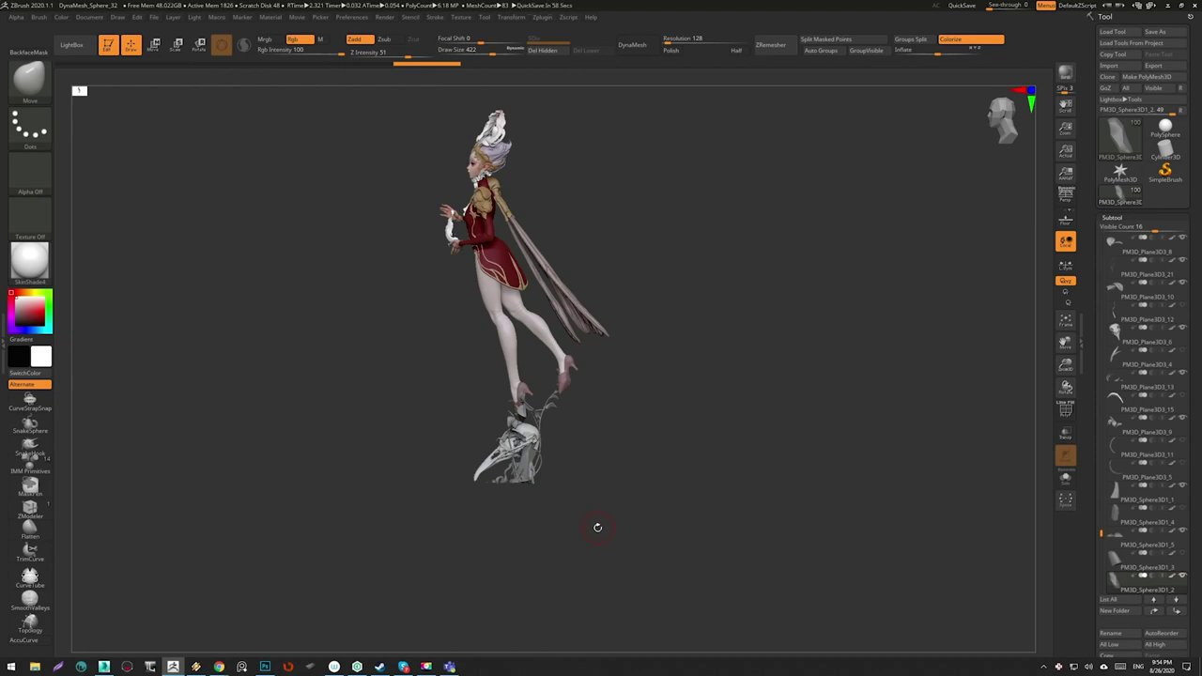
pyautogui.keyDown('alt'); pyautogui.click(592, 449); pyautogui.keyUp('alt')
pyautogui.moveTo(592, 449); pyautogui.dragTo(773, 390, button='right')
pyautogui.keyDown('ctrl'); pyautogui.moveTo(773, 390); pyautogui.dragTo(694, 431, button='right'); pyautogui.keyUp('ctrl')
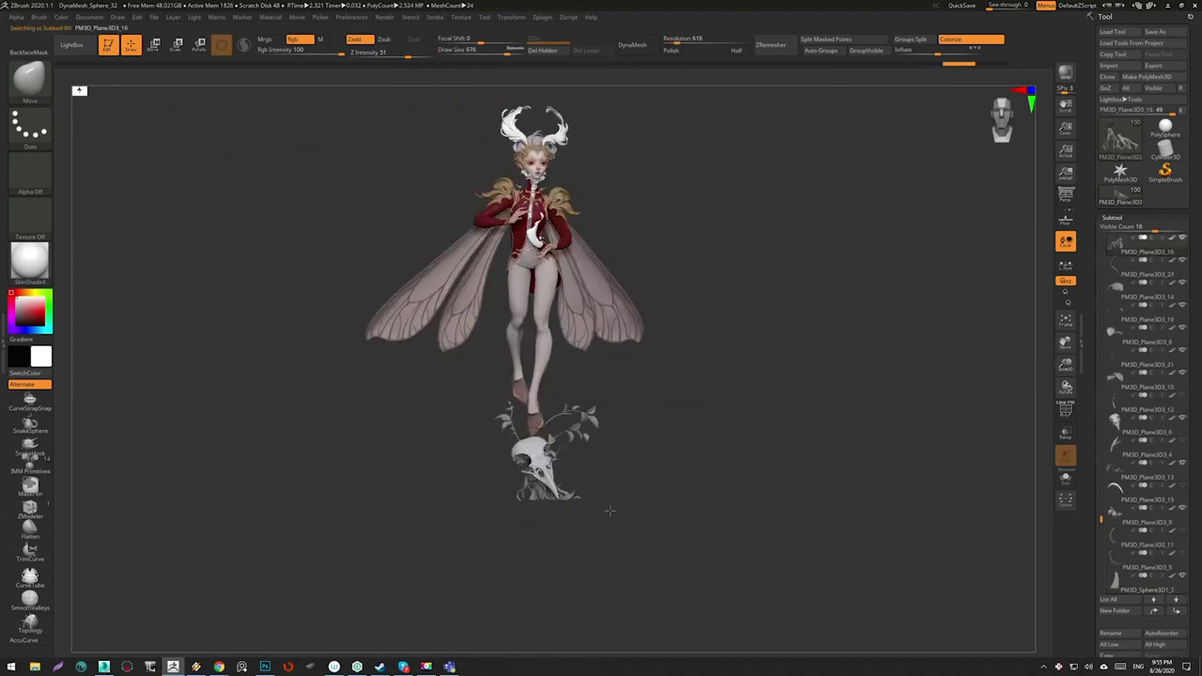
# Select and isolate the root subtool, and reposition its root tubes around the rock base.
pyautogui.keyDown('alt'); pyautogui.moveTo(587, 458); pyautogui.dragTo(695, 438); pyautogui.keyUp('alt')
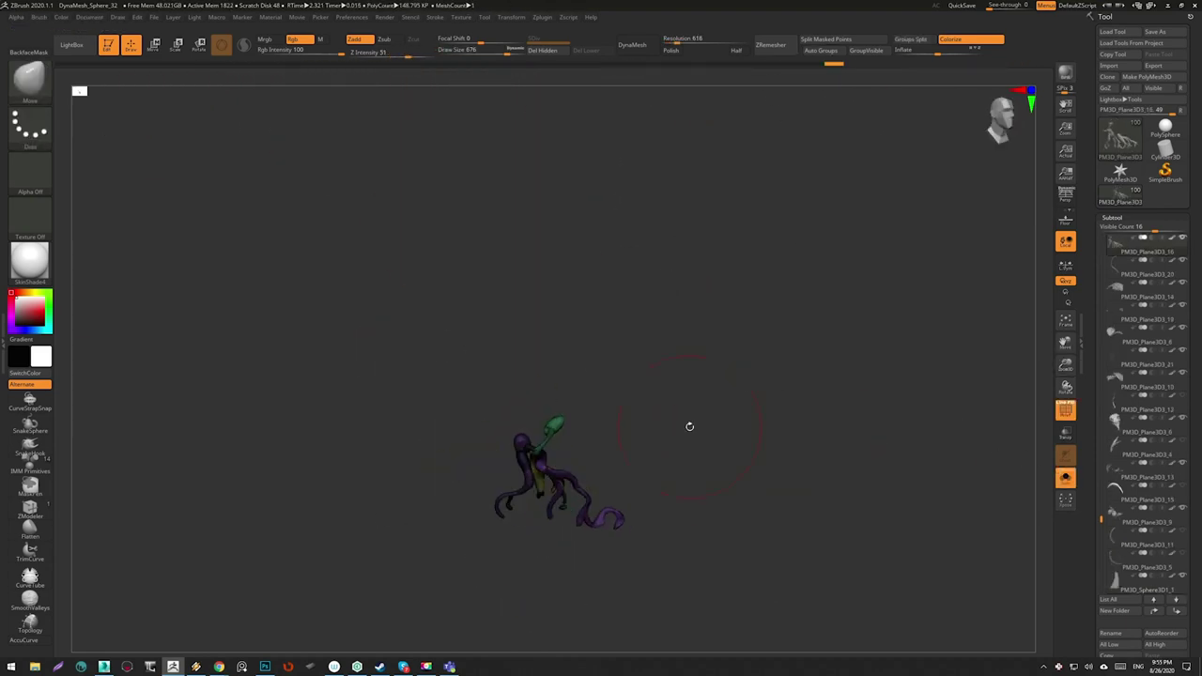
pyautogui.moveTo(676, 397); pyautogui.dragTo(652, 510)
pyautogui.press('w')
pyautogui.moveTo(550, 428); pyautogui.dragTo(601, 418, button='right')
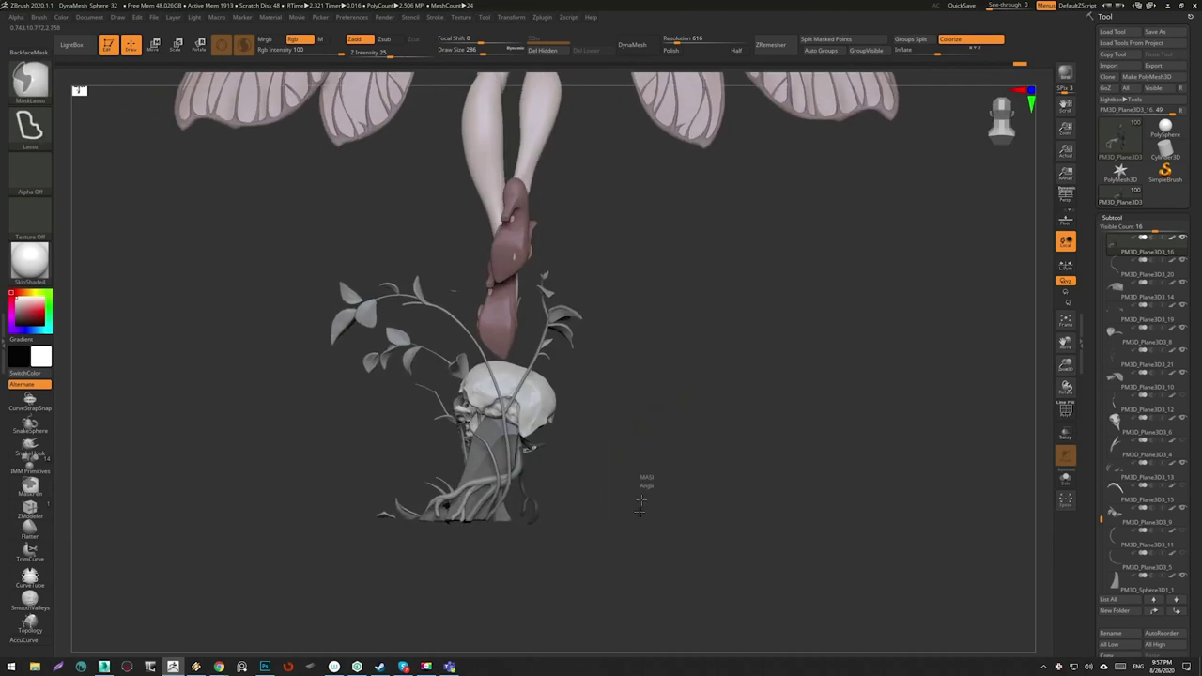
# Mask and rotate individual root tubes to fit them around the rock below the skull.
pyautogui.press('f')
pyautogui.keyDown('alt'); pyautogui.moveTo(658, 505); pyautogui.dragTo(630, 537); pyautogui.keyUp('alt')
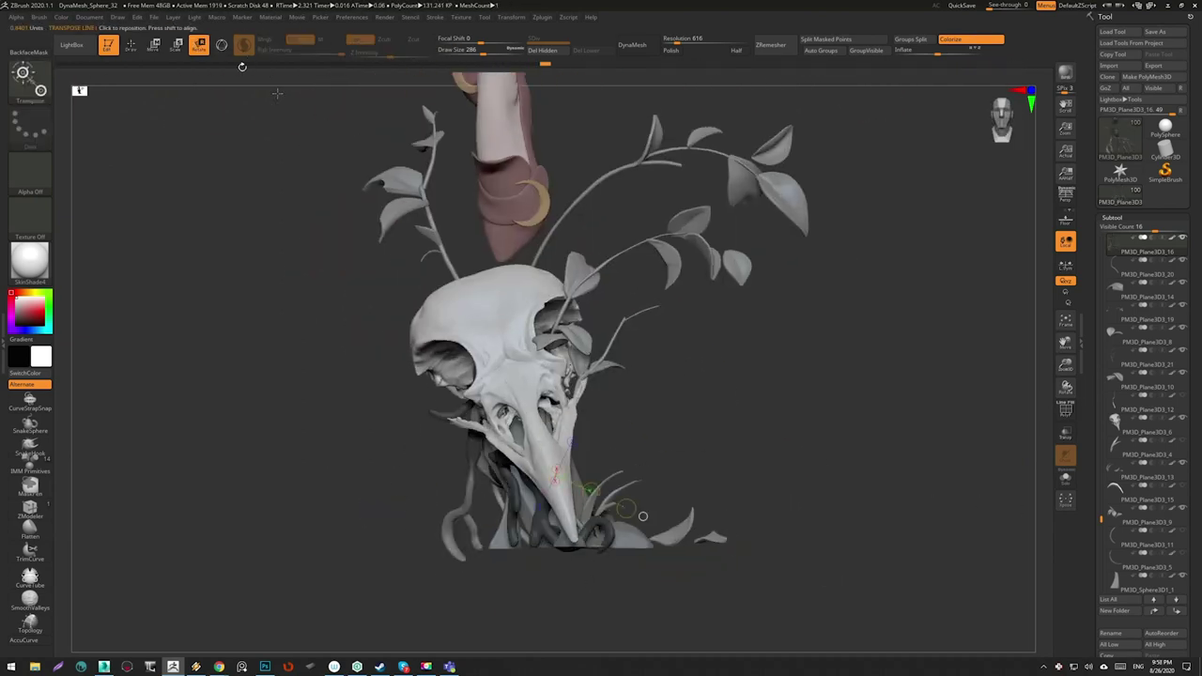
pyautogui.moveTo(643, 516); pyautogui.dragTo(567, 537)
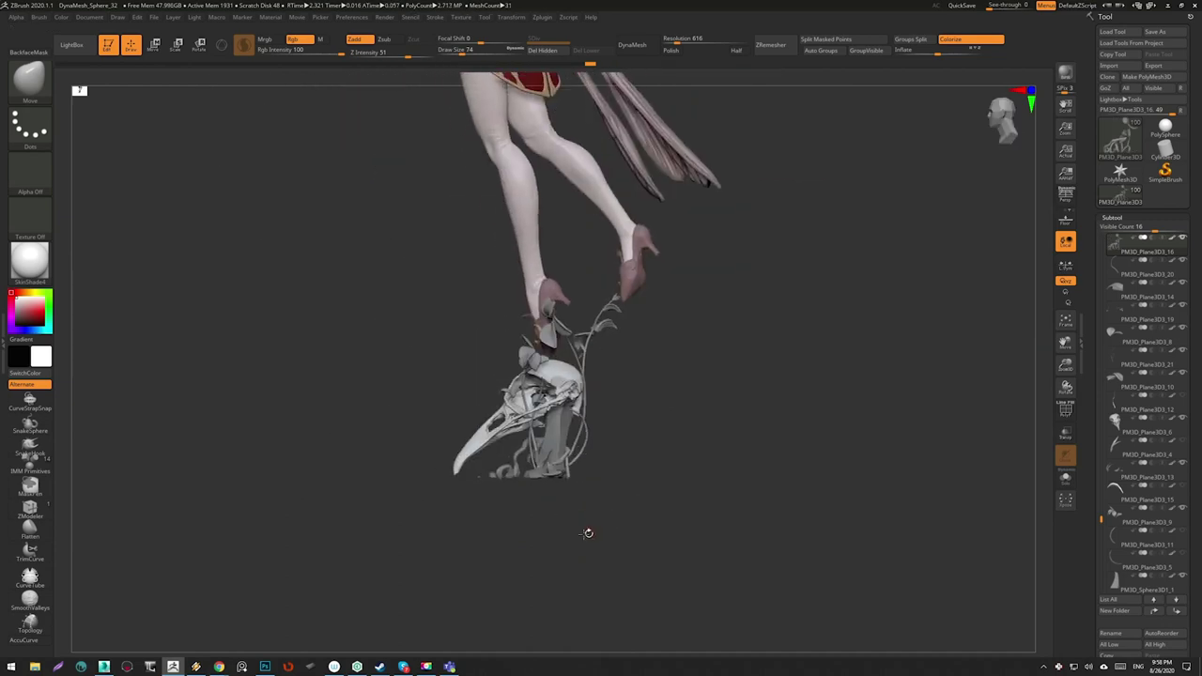
# Merge the rock subtools under the skull and remesh them with DynaMesh at resolution 264.
pyautogui.moveTo(586, 534); pyautogui.dragTo(580, 532)
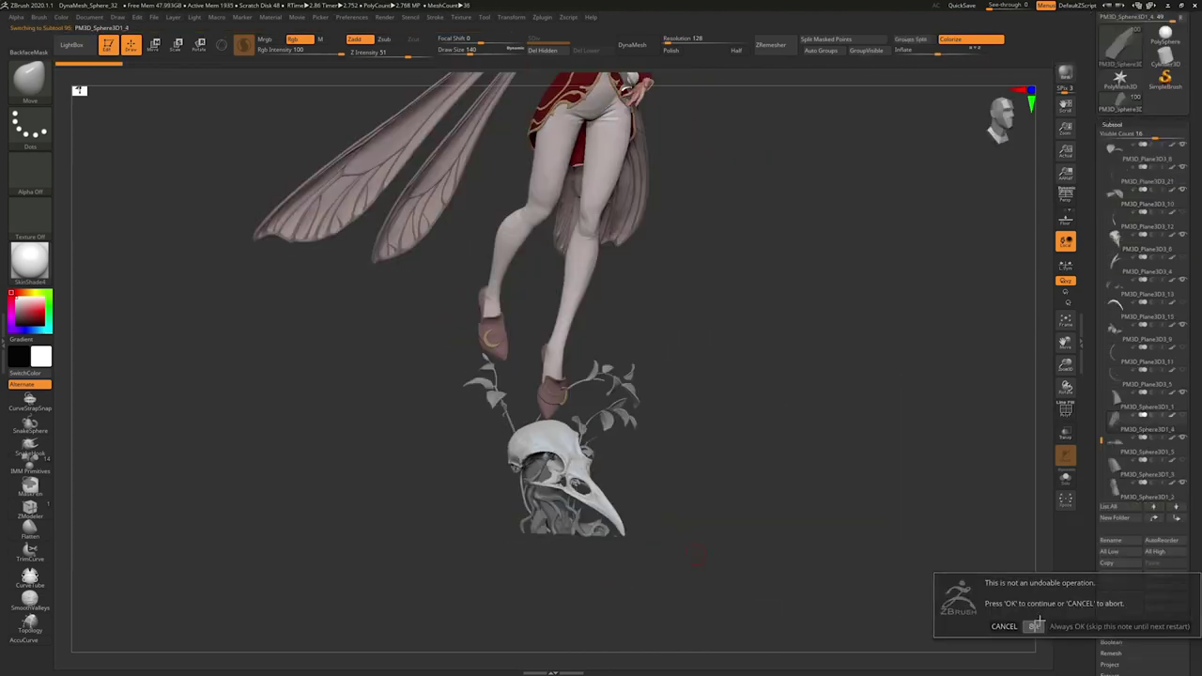
pyautogui.click(1034, 626)
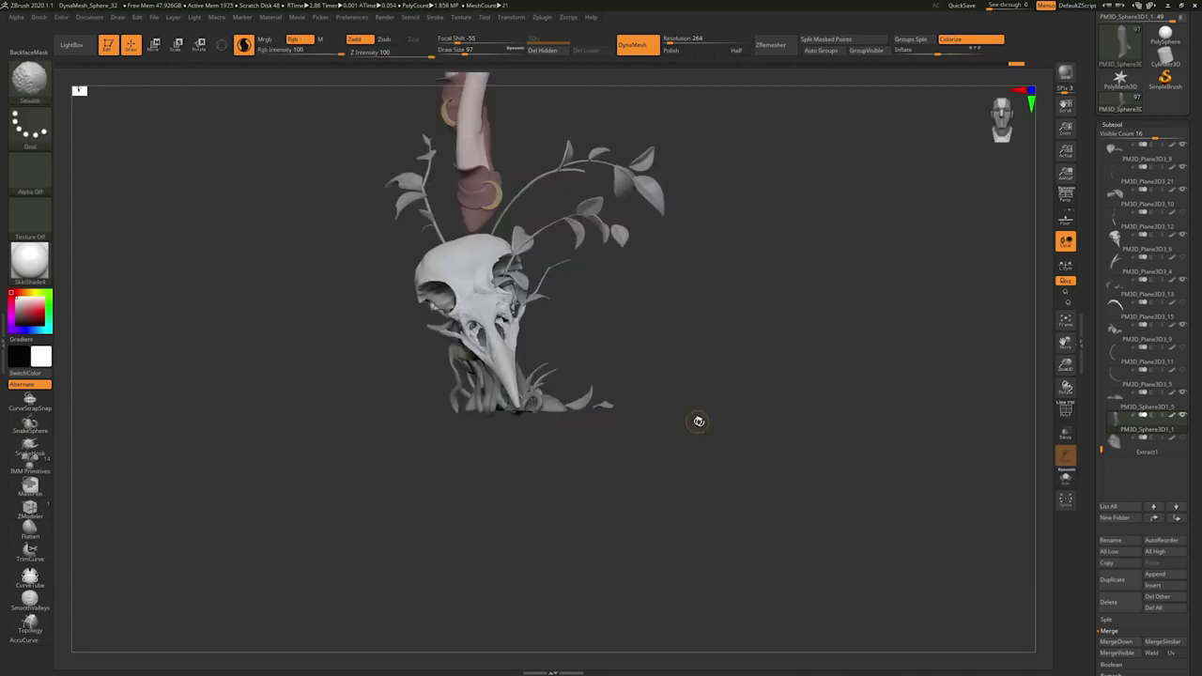
pyautogui.moveTo(698, 422); pyautogui.dragTo(559, 589)
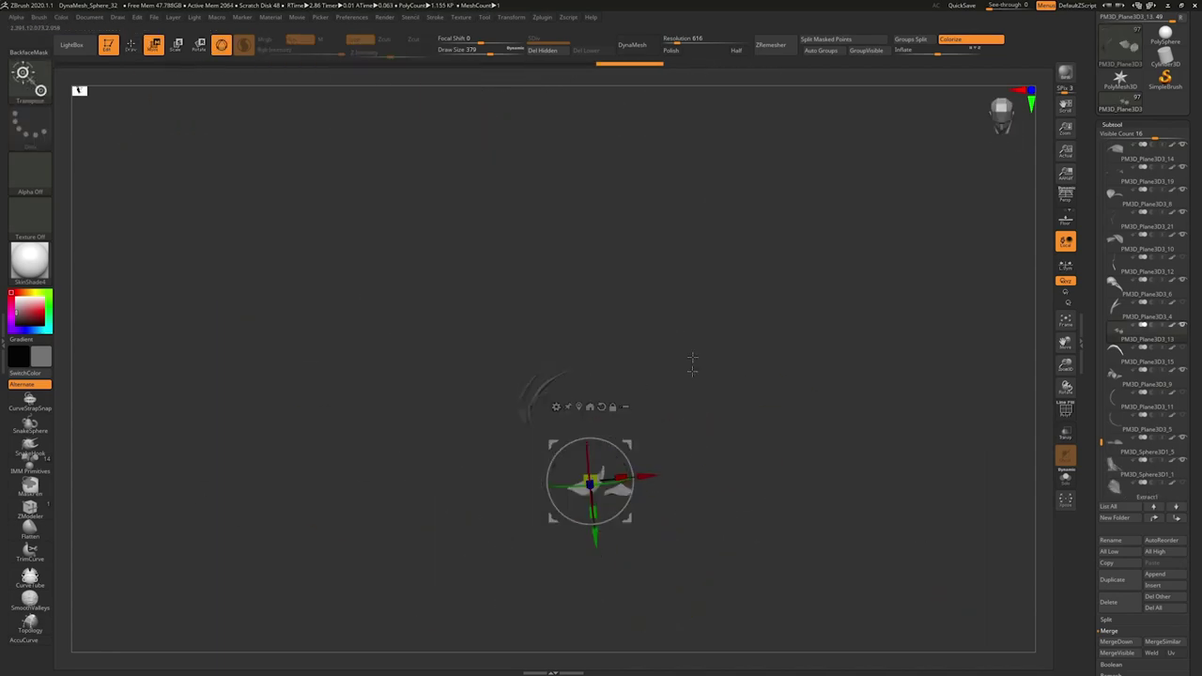
# Delete the unneeded plant subtool and reshape the ends of the roots below the beak with the Move brush.
pyautogui.click(1110, 603)
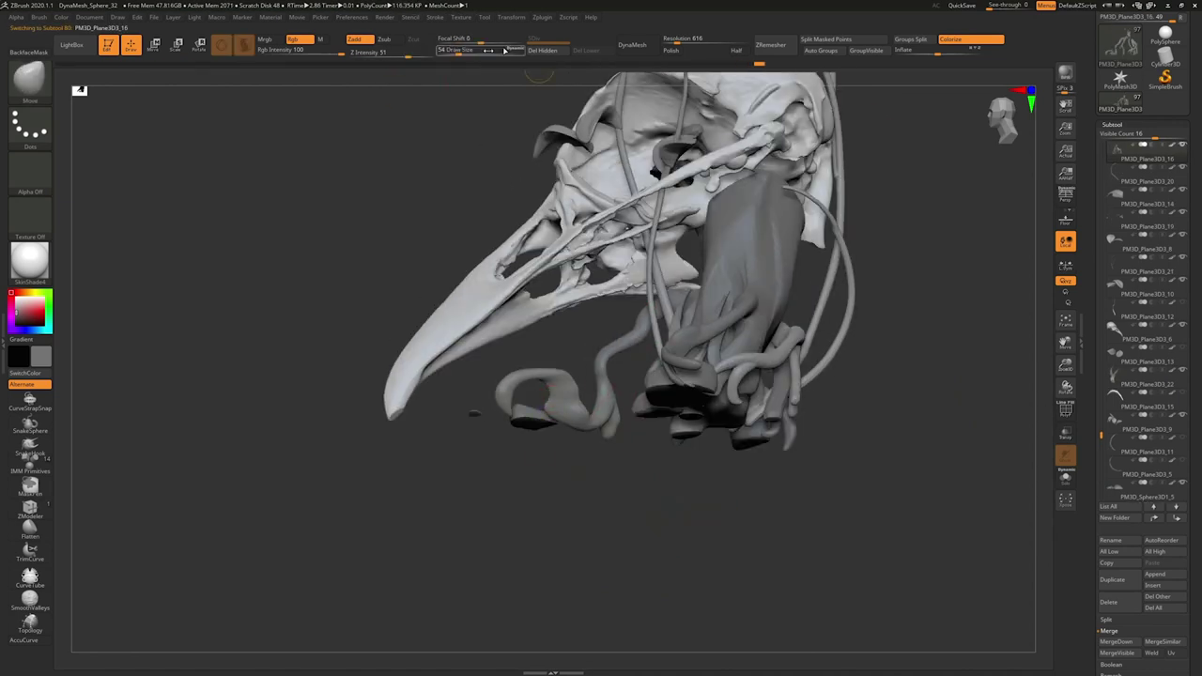
pyautogui.moveTo(549, 429); pyautogui.dragTo(547, 474)
pyautogui.moveTo(553, 414); pyautogui.dragTo(534, 493)
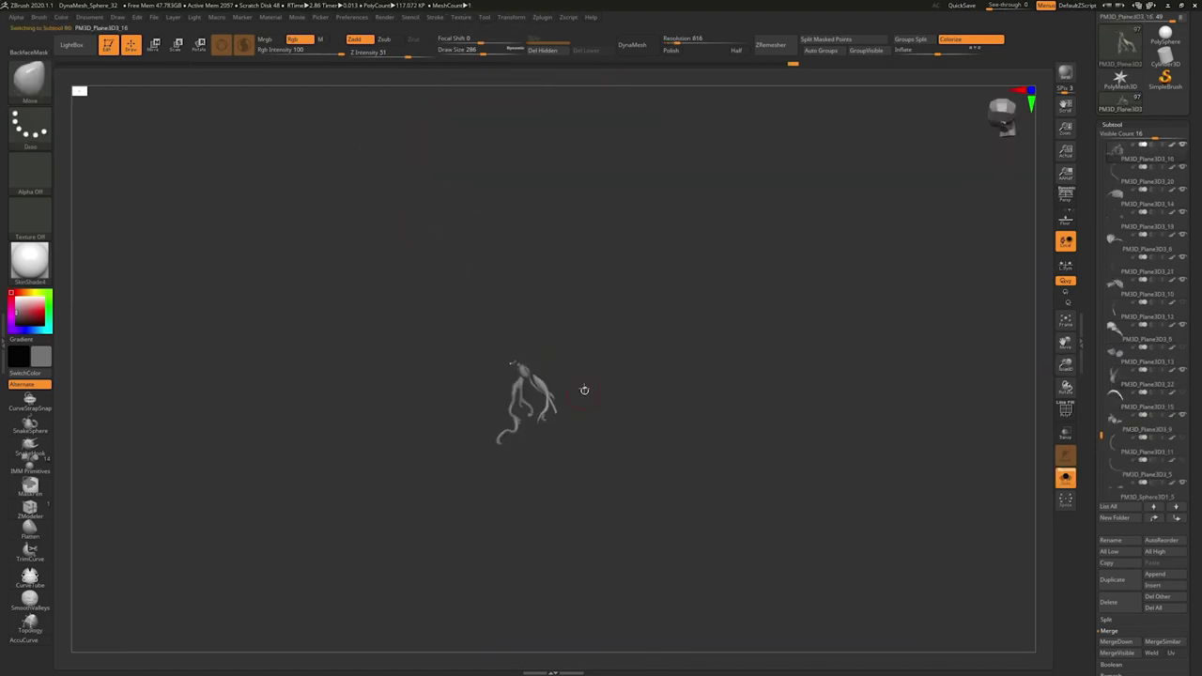
# Show the whole model again and spread the roots along the front and back of the rock base.
pyautogui.click(1066, 476)
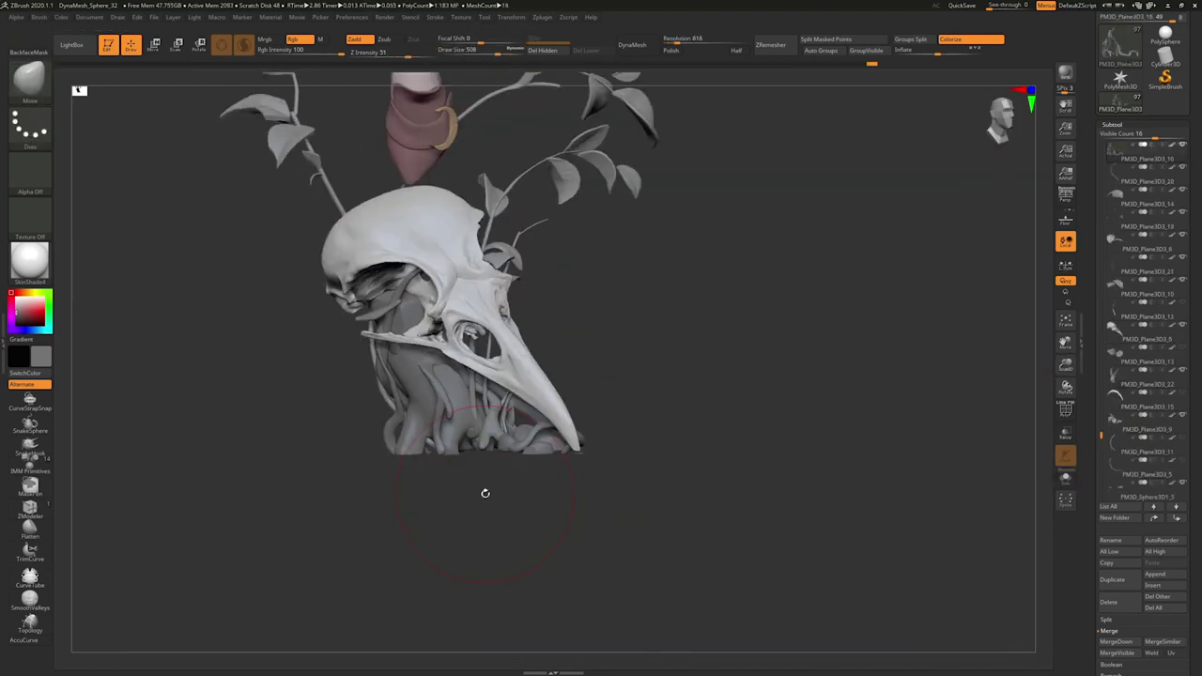
pyautogui.moveTo(535, 385); pyautogui.dragTo(550, 505)
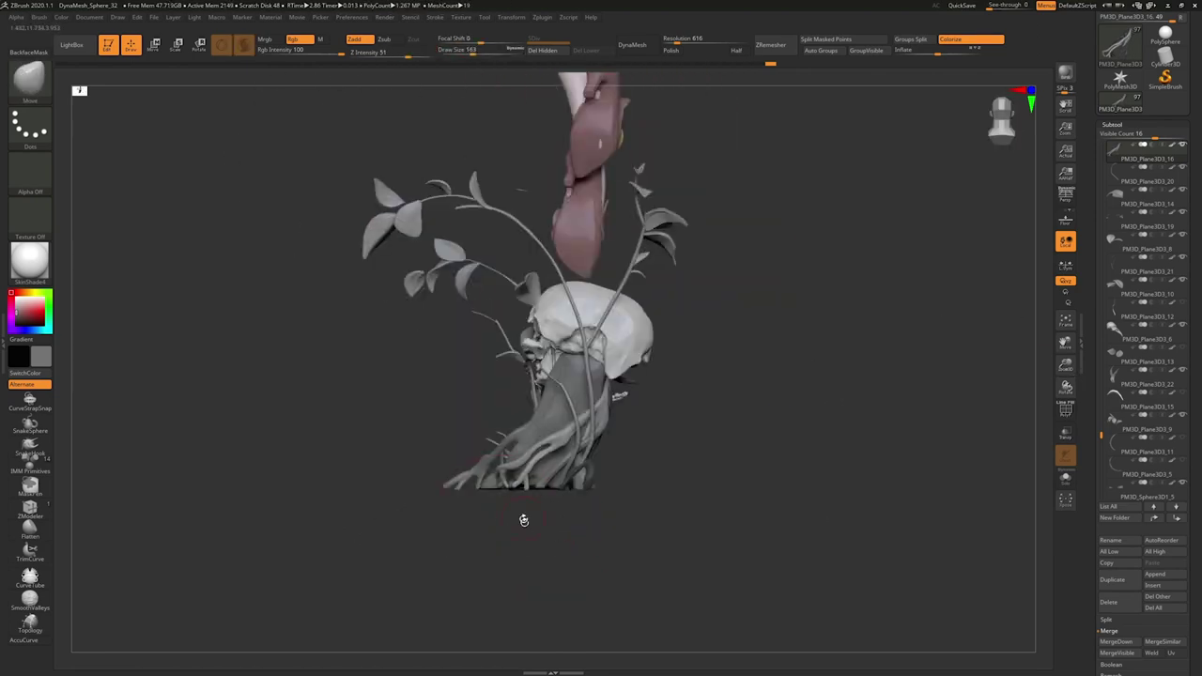
pyautogui.moveTo(697, 395); pyautogui.dragTo(655, 537)
# Build up the rock surface between the roots using the ClayBuildup brush at Z Intensity 20.
pyautogui.click(1141, 329)
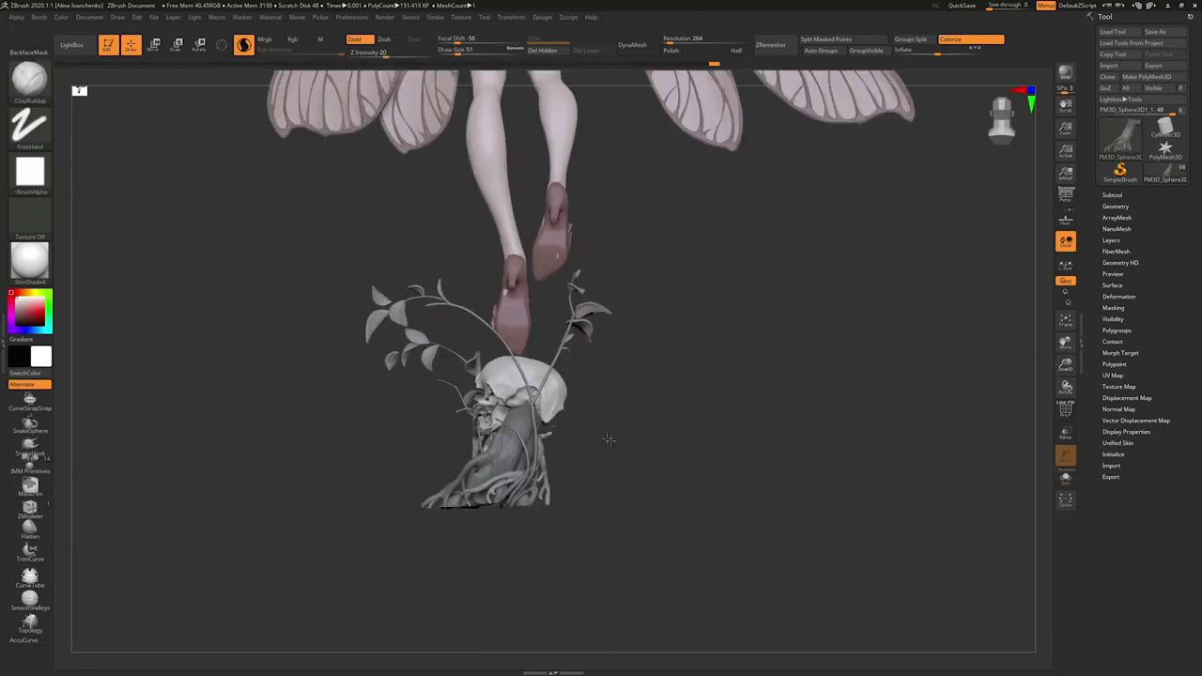
pyautogui.moveTo(1066, 364); pyautogui.dragTo(1067, 353)
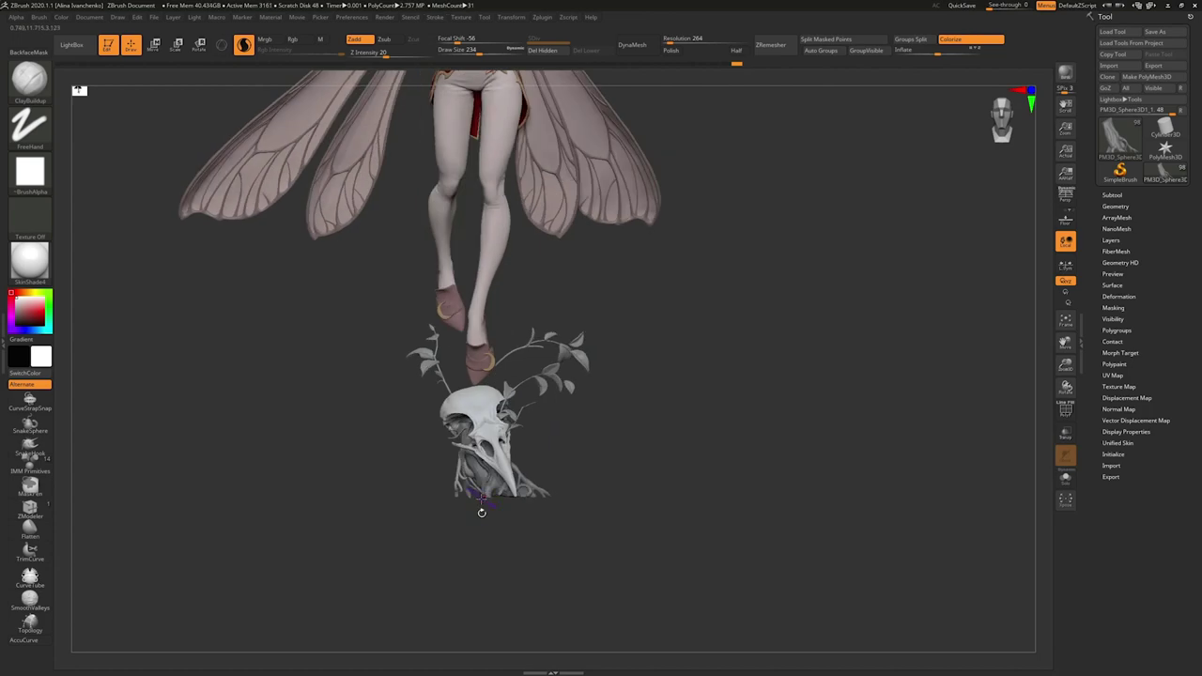
pyautogui.click(1067, 475)
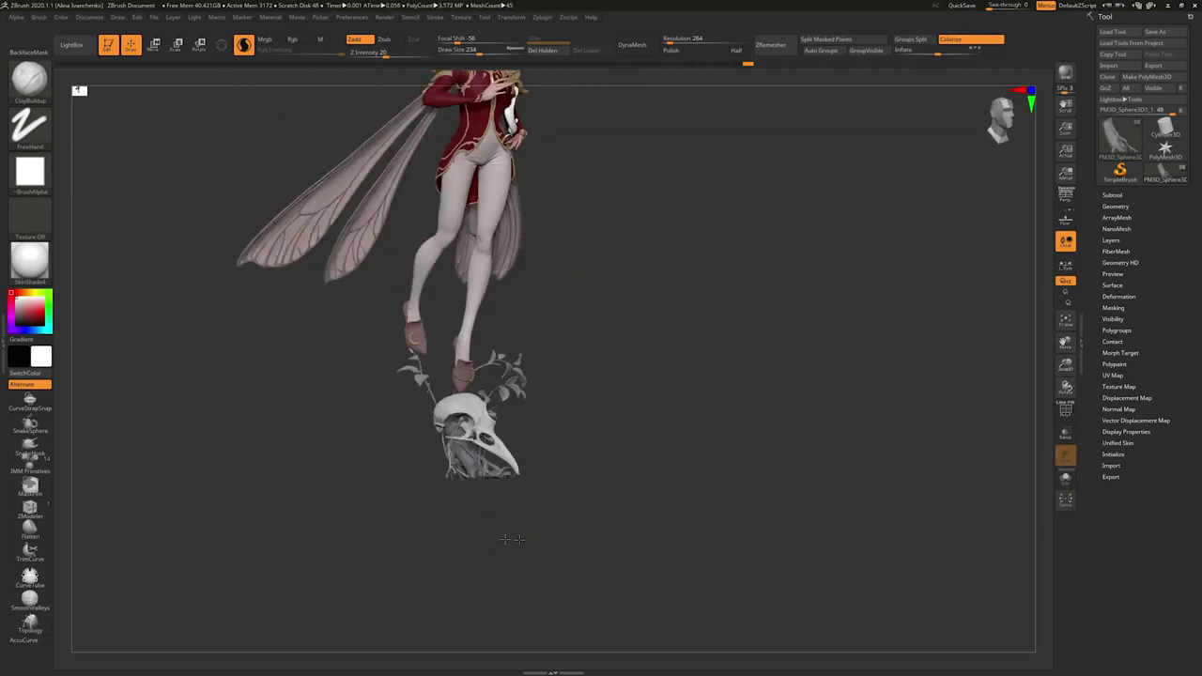
# Select individual stem and leaf pieces around the bird skull on the model and in the subtool list.
pyautogui.moveTo(505, 539)
pyautogui.mouseDown()
pyautogui.moveTo(461, 528)
pyautogui.moveTo(497, 526)
pyautogui.moveTo(497, 555)
pyautogui.mouseUp()
pyautogui.keyDown('alt'); pyautogui.click(474, 395); pyautogui.keyUp('alt')
pyautogui.press('w')
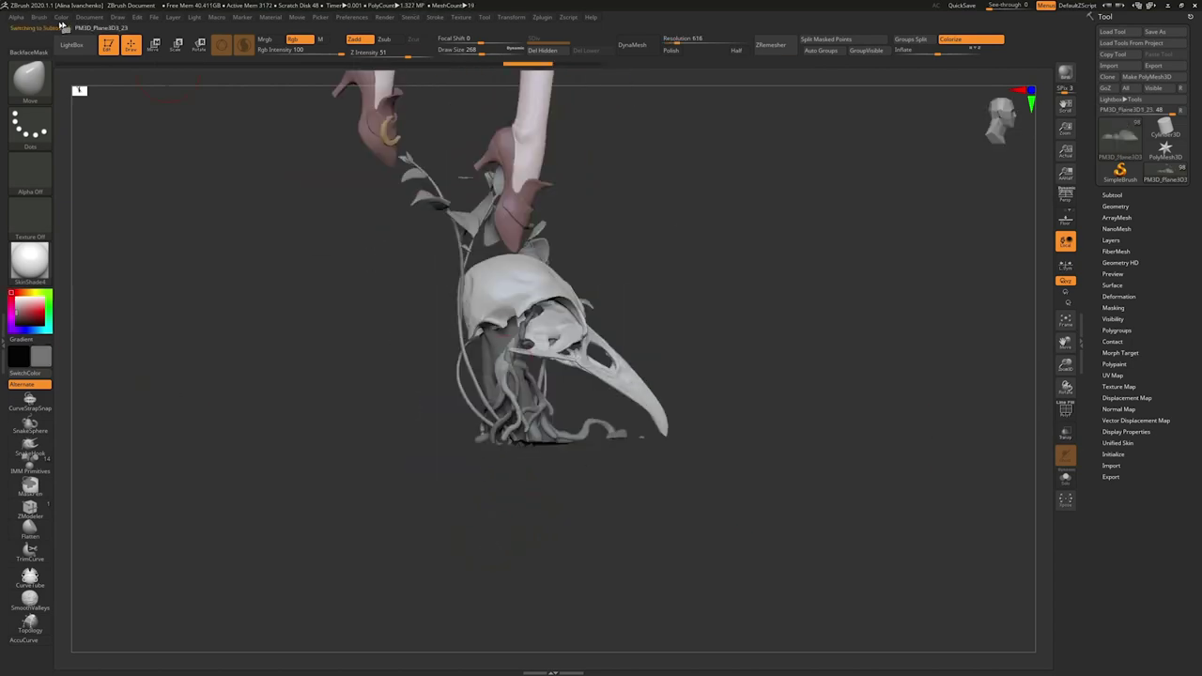
pyautogui.moveTo(478, 467); pyautogui.dragTo(457, 505)
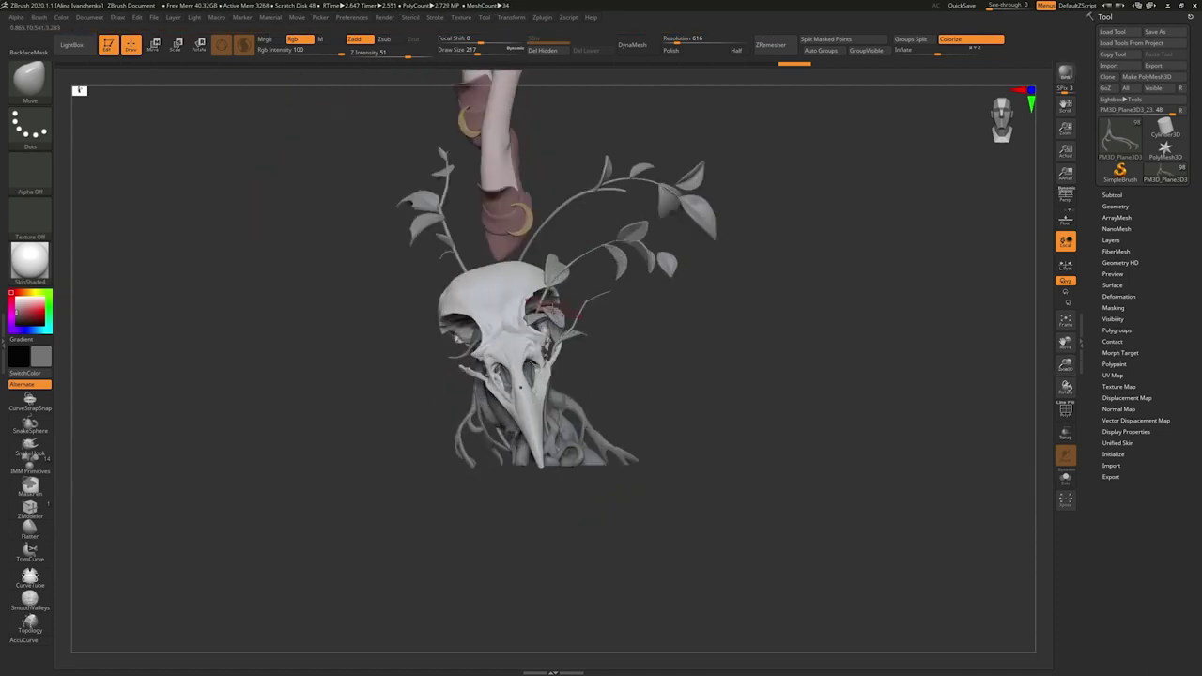
pyautogui.click(1112, 195)
pyautogui.click(1165, 378)
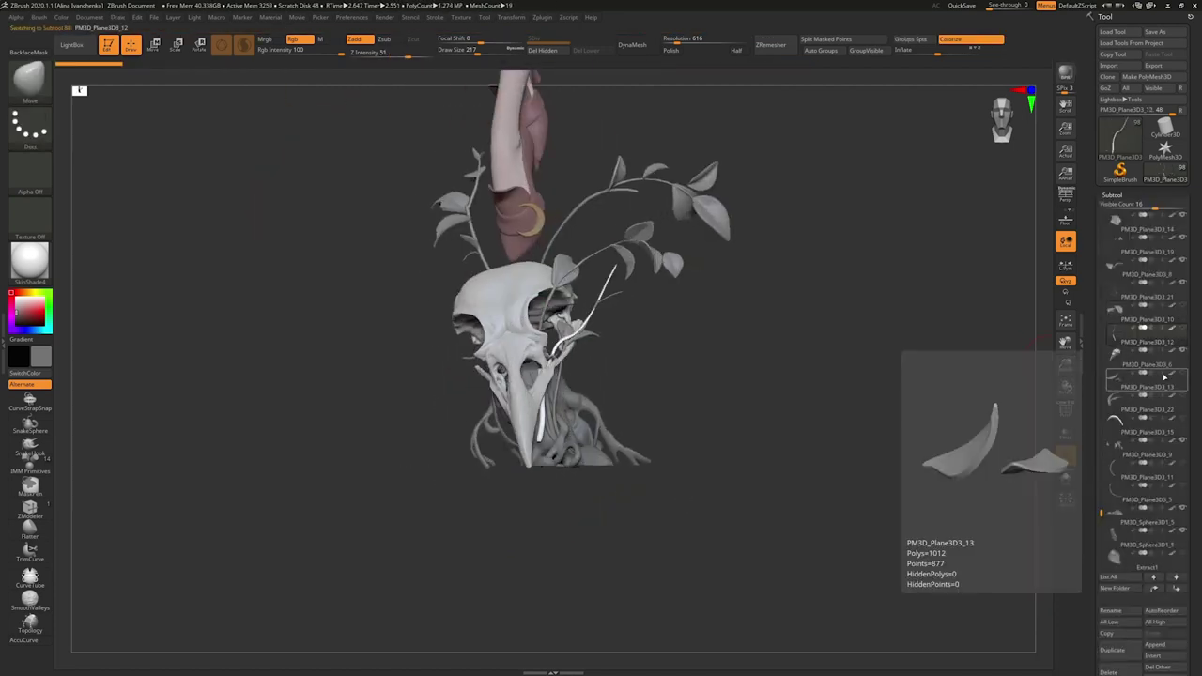
pyautogui.click(1155, 359)
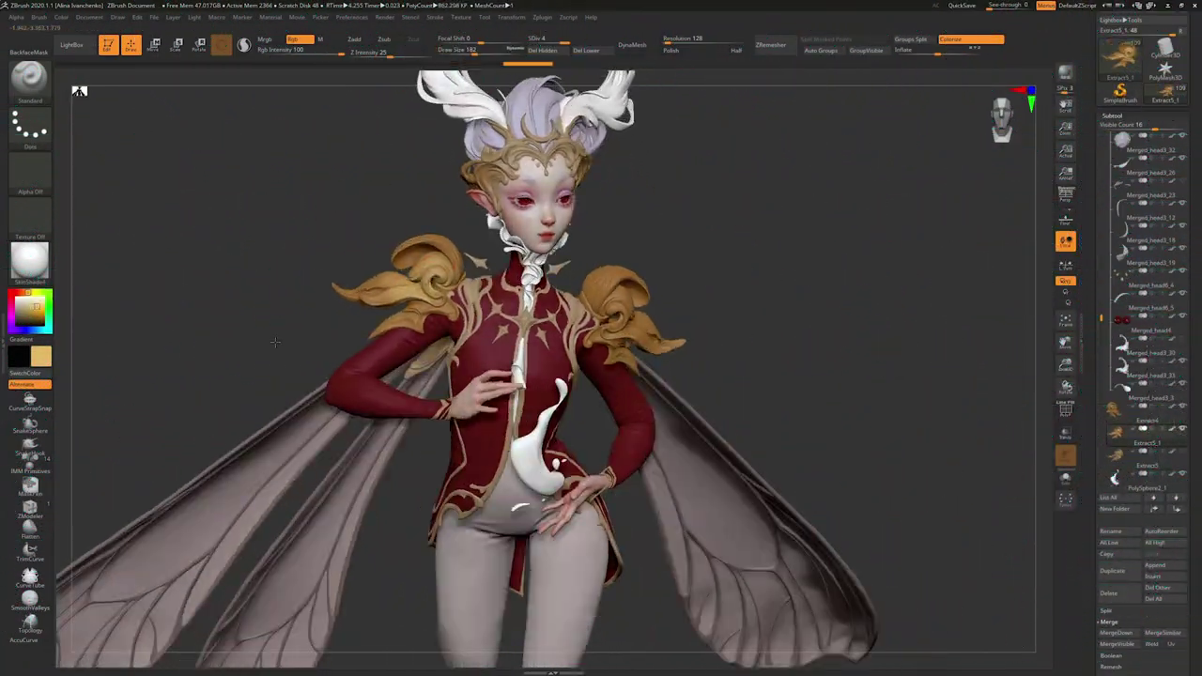
# Choose a gold colour and fill the selected shoulder ornament with it.
pyautogui.moveTo(306, 445); pyautogui.dragTo(66, 372)
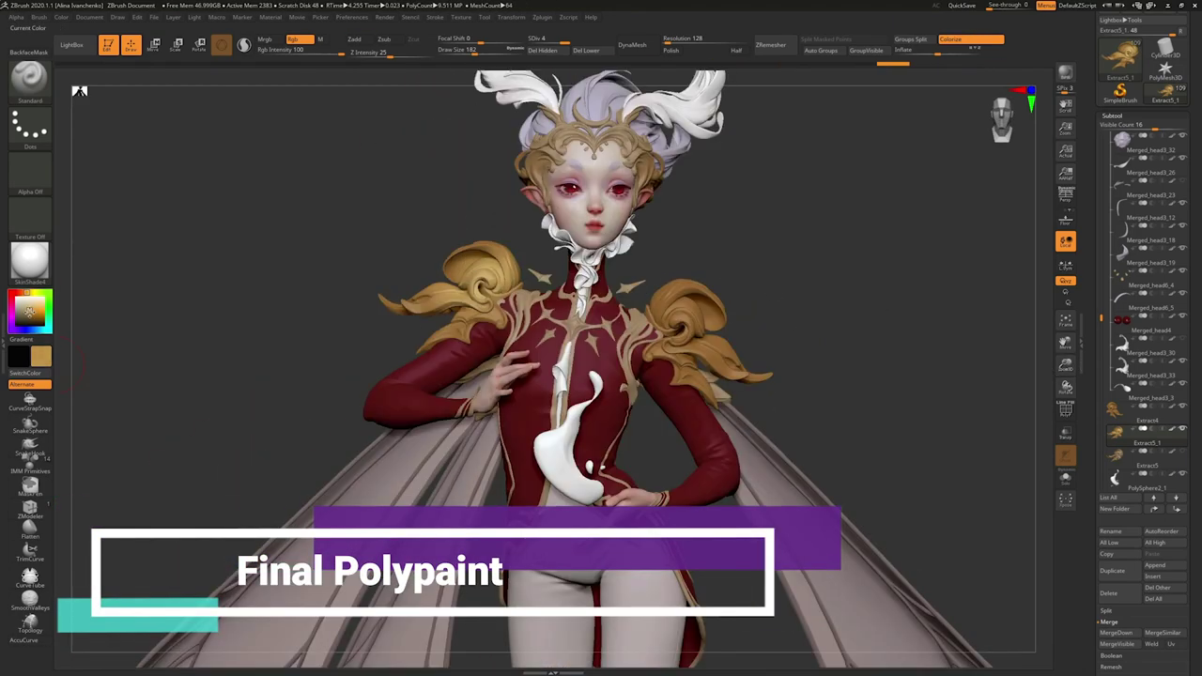
pyautogui.moveTo(525, 174); pyautogui.dragTo(524, 173)
pyautogui.click(63, 17)
pyautogui.click(94, 211)
# Polypaint the coat in a dark red shade and make the body the active subtool.
pyautogui.keyDown('alt'); pyautogui.click(470, 282); pyautogui.keyUp('alt')
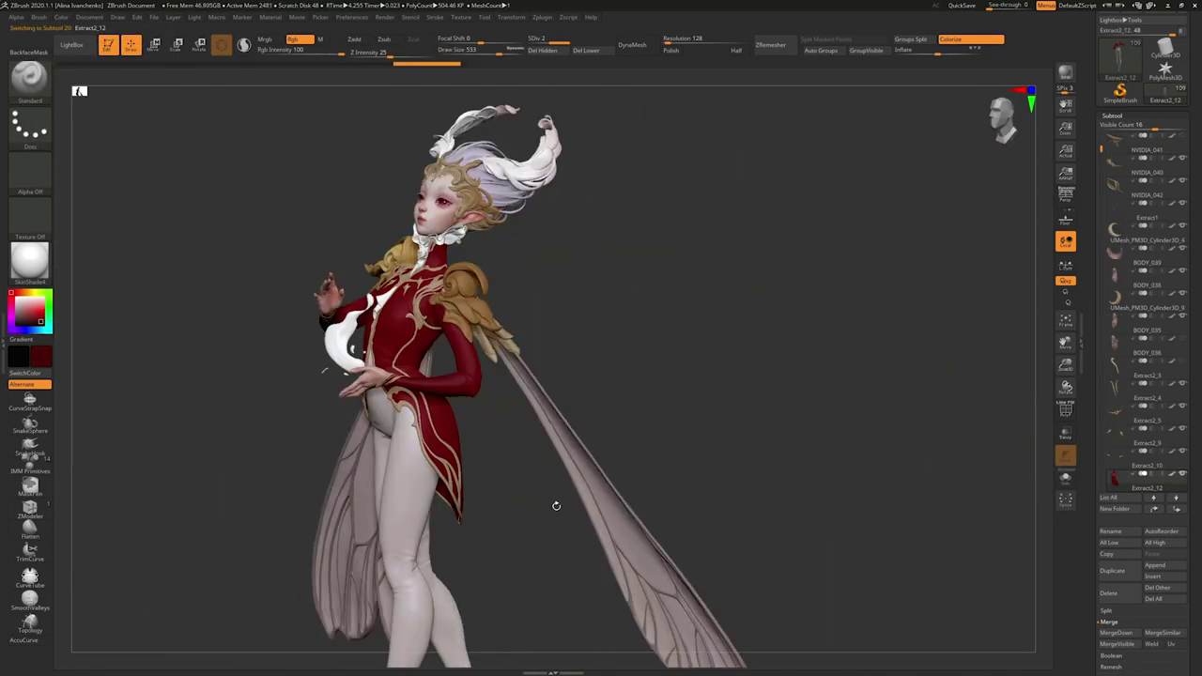
pyautogui.moveTo(556, 505); pyautogui.dragTo(657, 507)
pyautogui.keyDown('alt'); pyautogui.click(555, 368); pyautogui.keyUp('alt')
pyautogui.moveTo(657, 367)
pyautogui.mouseDown()
pyautogui.moveTo(555, 368)
pyautogui.moveTo(716, 223)
pyautogui.moveTo(653, 284)
pyautogui.mouseUp()
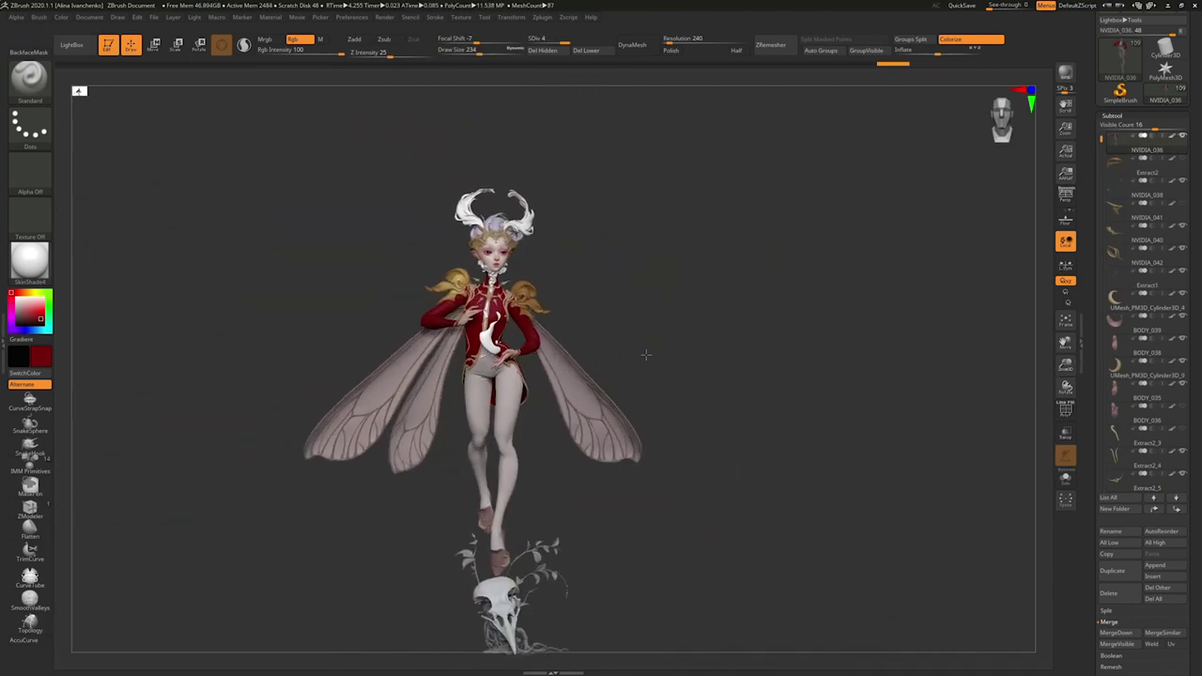
# Make the shoulder ornament active and sample a light gold from it for polypainting.
pyautogui.keyDown('alt'); pyautogui.moveTo(649, 363); pyautogui.dragTo(649, 470); pyautogui.keyUp('alt')
pyautogui.press('c')
pyautogui.keyDown('alt'); pyautogui.click(636, 319); pyautogui.keyUp('alt')
pyautogui.keyDown('alt'); pyautogui.moveTo(714, 357); pyautogui.dragTo(639, 343); pyautogui.keyUp('alt')
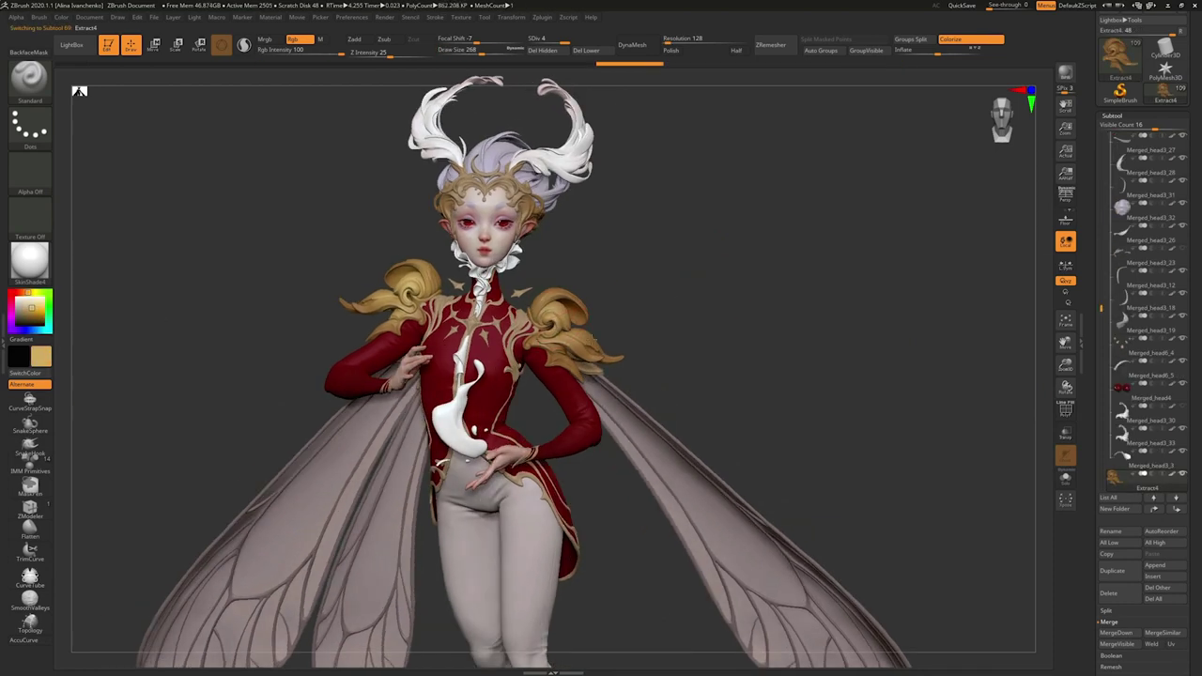
pyautogui.press('c')
pyautogui.moveTo(579, 319)
pyautogui.keyDown('alt'); pyautogui.mouseDown()
pyautogui.moveTo(620, 392)
pyautogui.moveTo(580, 320)
pyautogui.mouseUp(); pyautogui.keyUp('alt')
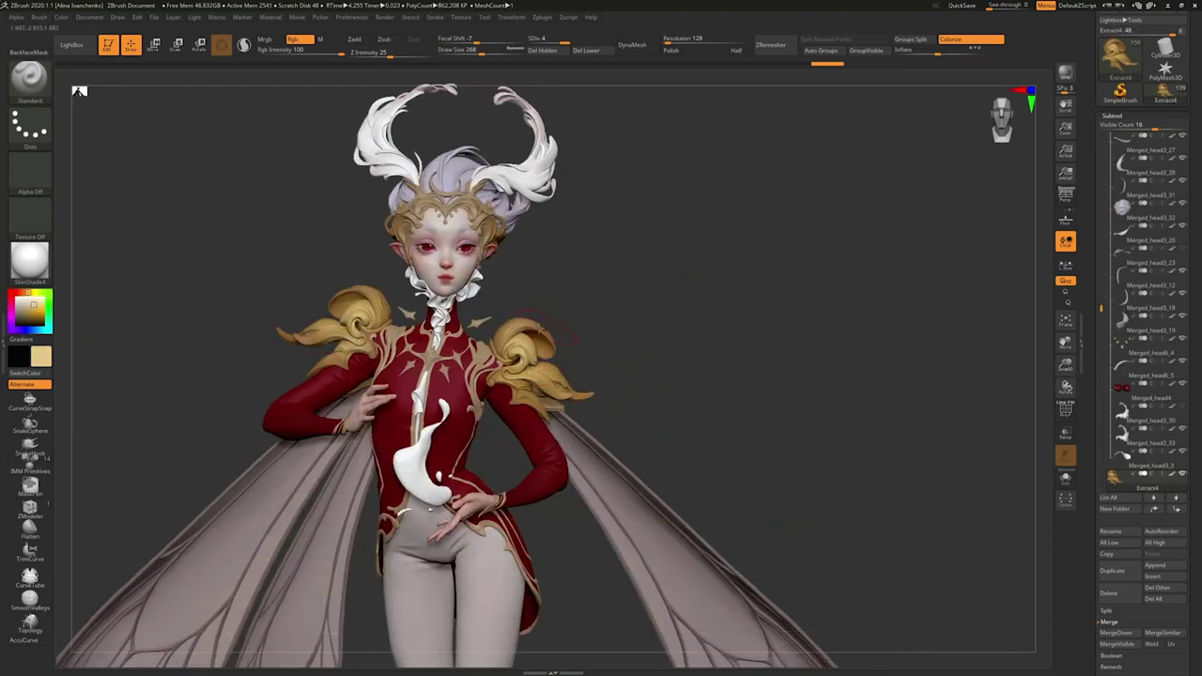
# Polypaint the shoulder ornaments with gold tones sampled from their surface.
pyautogui.keyDown('alt'); pyautogui.moveTo(658, 387); pyautogui.dragTo(751, 347); pyautogui.keyUp('alt')
pyautogui.press('c')
pyautogui.moveTo(752, 347); pyautogui.dragTo(684, 365)
pyautogui.press('c')
pyautogui.press('c')
pyautogui.keyDown('alt'); pyautogui.click(550, 362); pyautogui.keyUp('alt')
pyautogui.press('c')
pyautogui.moveTo(639, 402); pyautogui.dragTo(714, 263)
# Select the gold trim pieces of the coat and choose a deeper gold for them.
pyautogui.keyDown('alt'); pyautogui.click(547, 343); pyautogui.keyUp('alt')
pyautogui.click(30, 312)
pyautogui.click(1132, 300)
pyautogui.moveTo(826, 357); pyautogui.dragTo(724, 423)
pyautogui.moveTo(723, 423); pyautogui.dragTo(827, 357)
pyautogui.keyDown('alt'); pyautogui.click(554, 366); pyautogui.keyUp('alt')
pyautogui.press('c')
# Merge the selected ornament subtool with the one below it and confirm the merge.
pyautogui.moveTo(282, 394); pyautogui.dragTo(585, 430)
pyautogui.moveTo(827, 376)
pyautogui.mouseDown()
pyautogui.moveTo(878, 383)
pyautogui.moveTo(836, 380)
pyautogui.moveTo(670, 311)
pyautogui.moveTo(733, 316)
pyautogui.moveTo(733, 404)
pyautogui.moveTo(725, 314)
pyautogui.moveTo(695, 329)
pyautogui.mouseUp()
pyautogui.click(1132, 414)
pyautogui.click(1117, 632)
pyautogui.click(1034, 656)
# Compare the gold tones of the coat trim, shoulder ornaments and small ornaments on the full figure.
pyautogui.keyDown('alt'); pyautogui.click(509, 227); pyautogui.keyUp('alt')
pyautogui.press('Down')
pyautogui.keyDown('alt'); pyautogui.moveTo(714, 385); pyautogui.dragTo(698, 349); pyautogui.keyUp('alt')
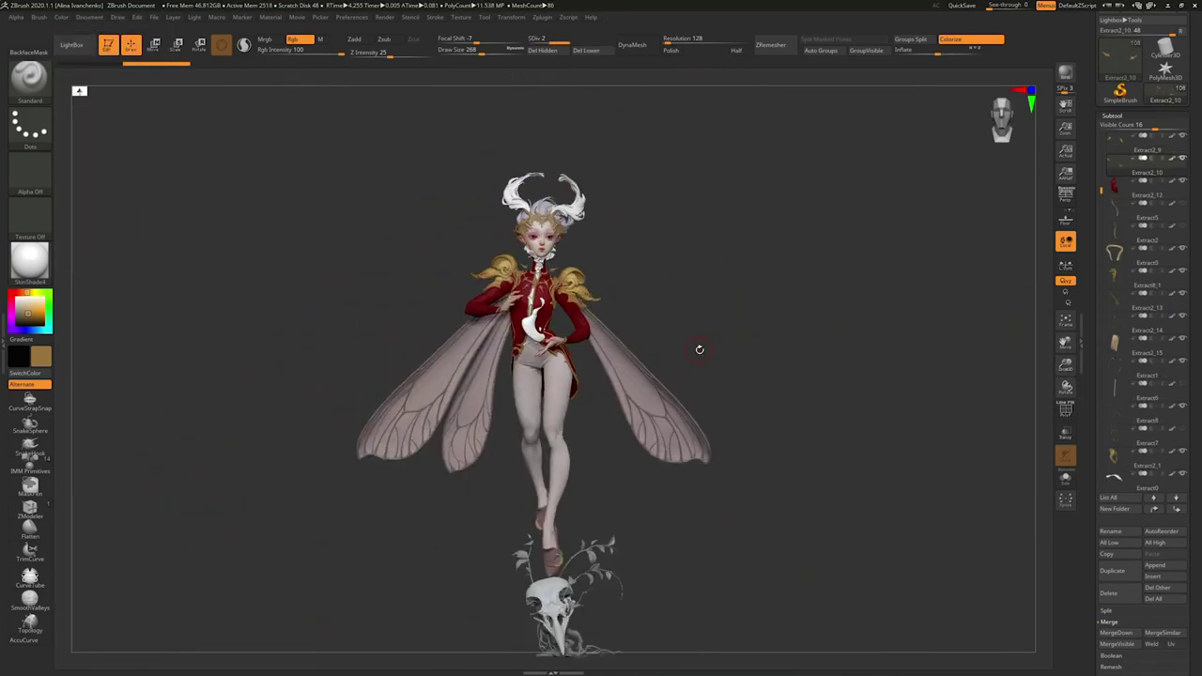
pyautogui.keyDown('alt'); pyautogui.moveTo(282, 253); pyautogui.dragTo(282, 317); pyautogui.keyUp('alt')
pyautogui.keyDown('alt'); pyautogui.click(580, 265); pyautogui.keyUp('alt')
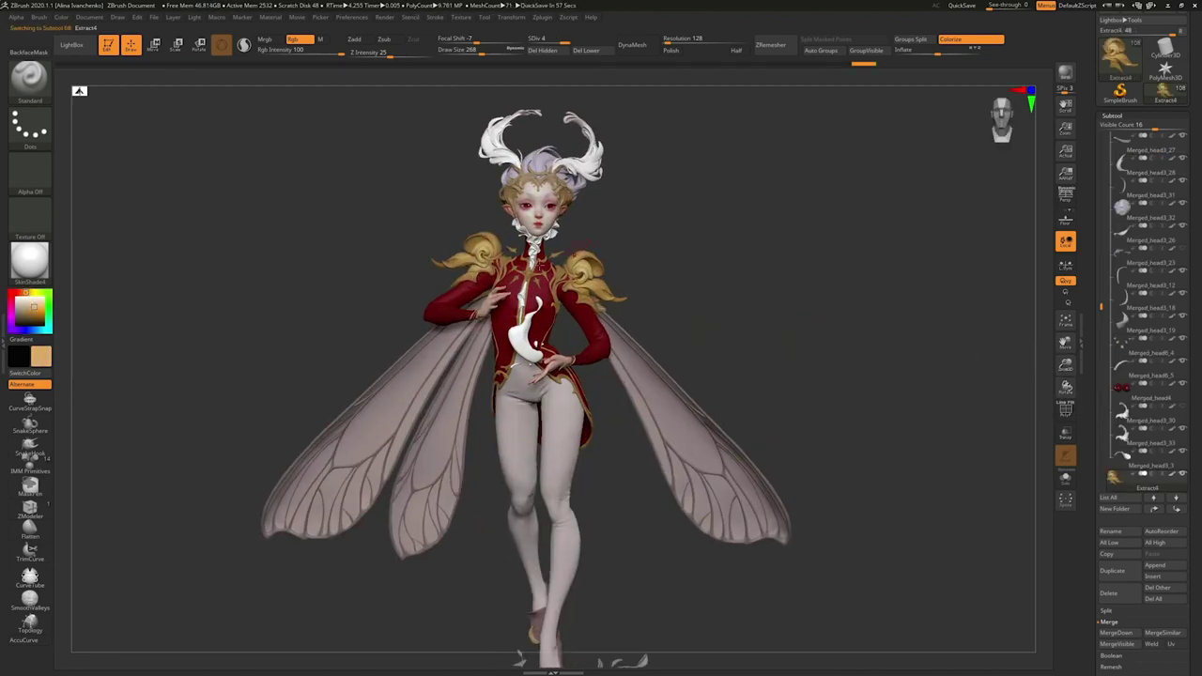
pyautogui.moveTo(808, 315); pyautogui.dragTo(808, 349)
pyautogui.keyDown('alt'); pyautogui.click(587, 315); pyautogui.keyUp('alt')
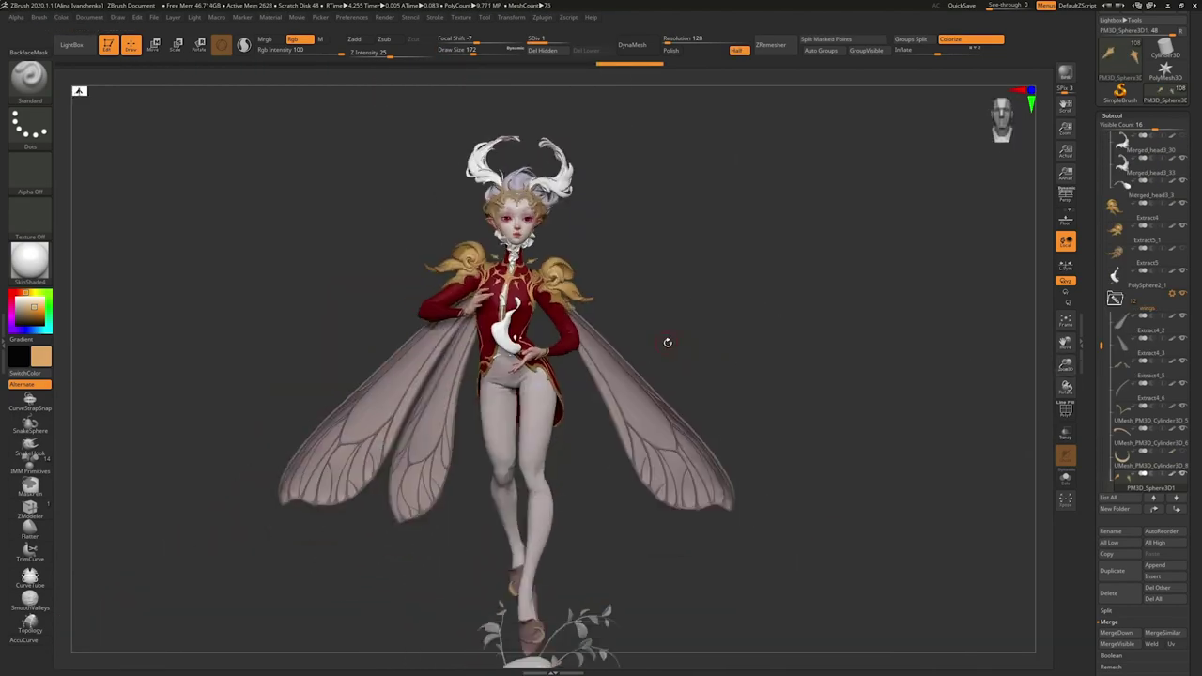
pyautogui.moveTo(665, 367); pyautogui.dragTo(745, 375)
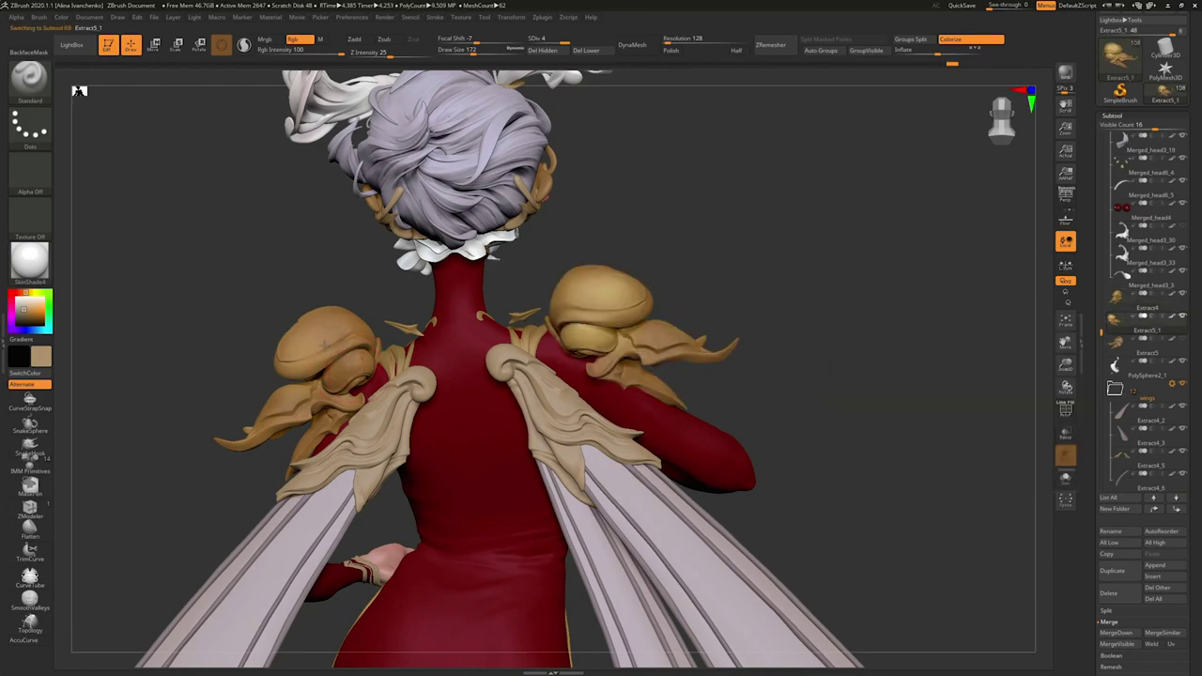
# Mask the shoulder ornament by cavity with Blur 21 and Intensity 11.77589.
pyautogui.moveTo(751, 282); pyautogui.dragTo(724, 241)
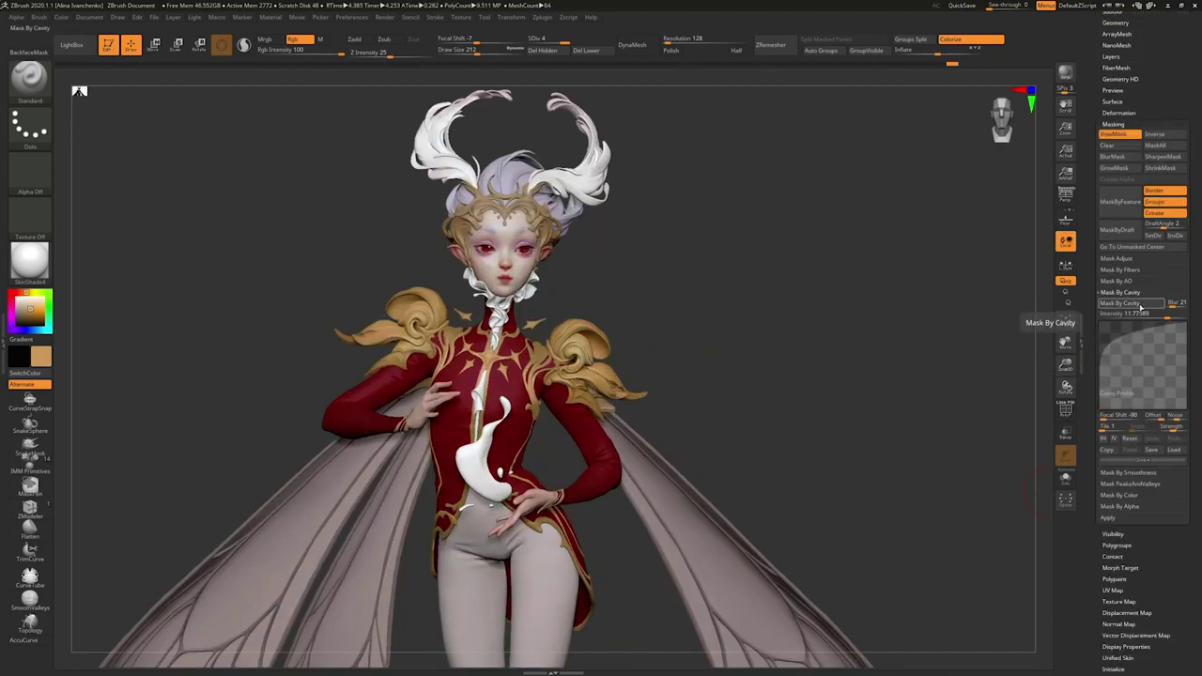
pyautogui.click(1141, 306)
pyautogui.moveTo(793, 383)
pyautogui.mouseDown()
pyautogui.moveTo(814, 392)
pyautogui.moveTo(805, 461)
pyautogui.mouseUp()
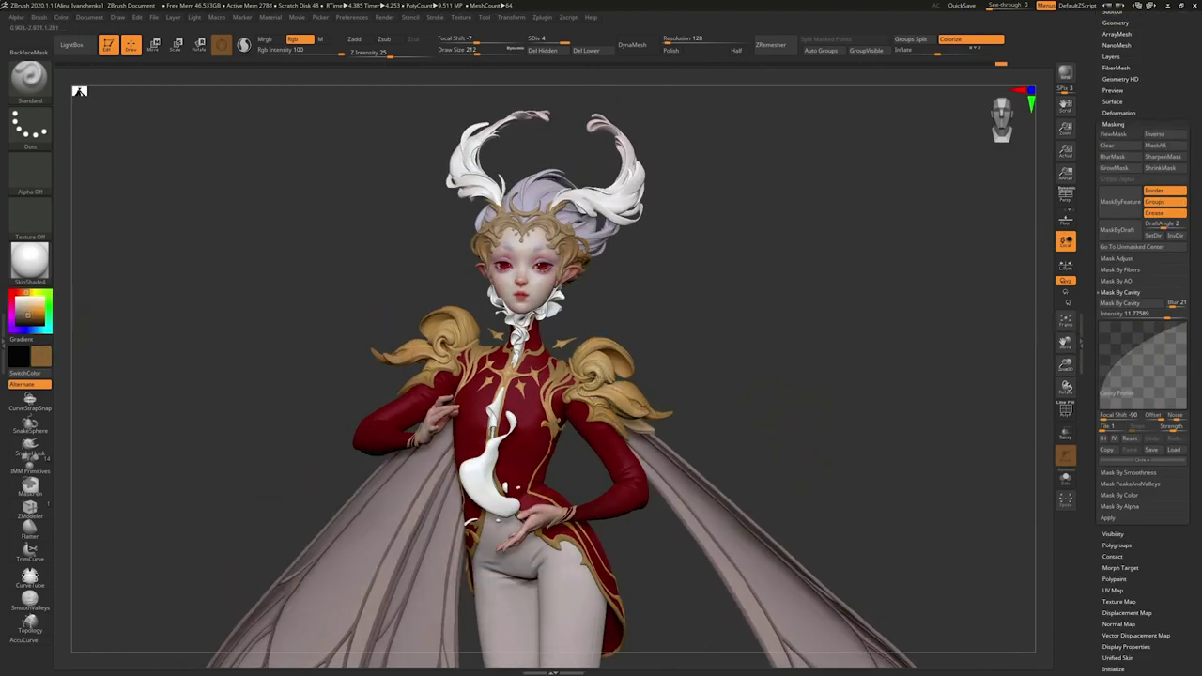
# Sample a gold tone for the shoulder ornament and reduce the RGB intensity to 61.
pyautogui.moveTo(573, 376); pyautogui.dragTo(601, 373, button='right')
pyautogui.press('c')
pyautogui.moveTo(690, 401); pyautogui.dragTo(1041, 393)
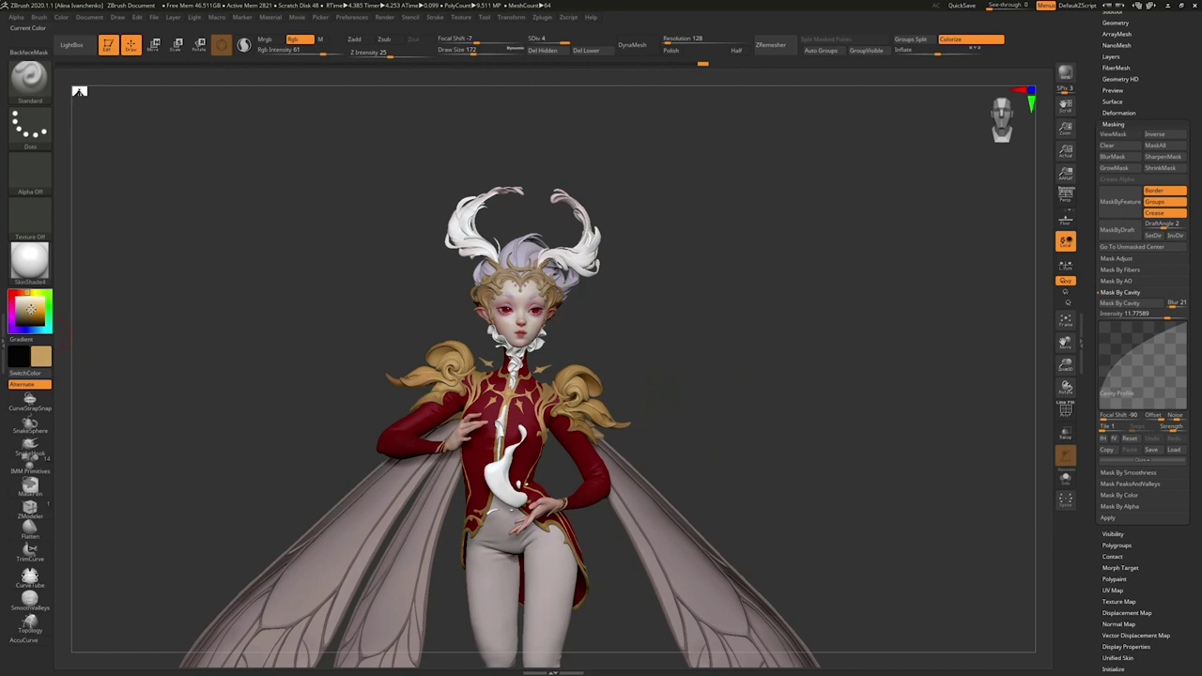
# Polypaint soft pink and cream tones onto the white collar ruffle and the frills below it.
pyautogui.keyDown('alt'); pyautogui.click(546, 363); pyautogui.keyUp('alt')
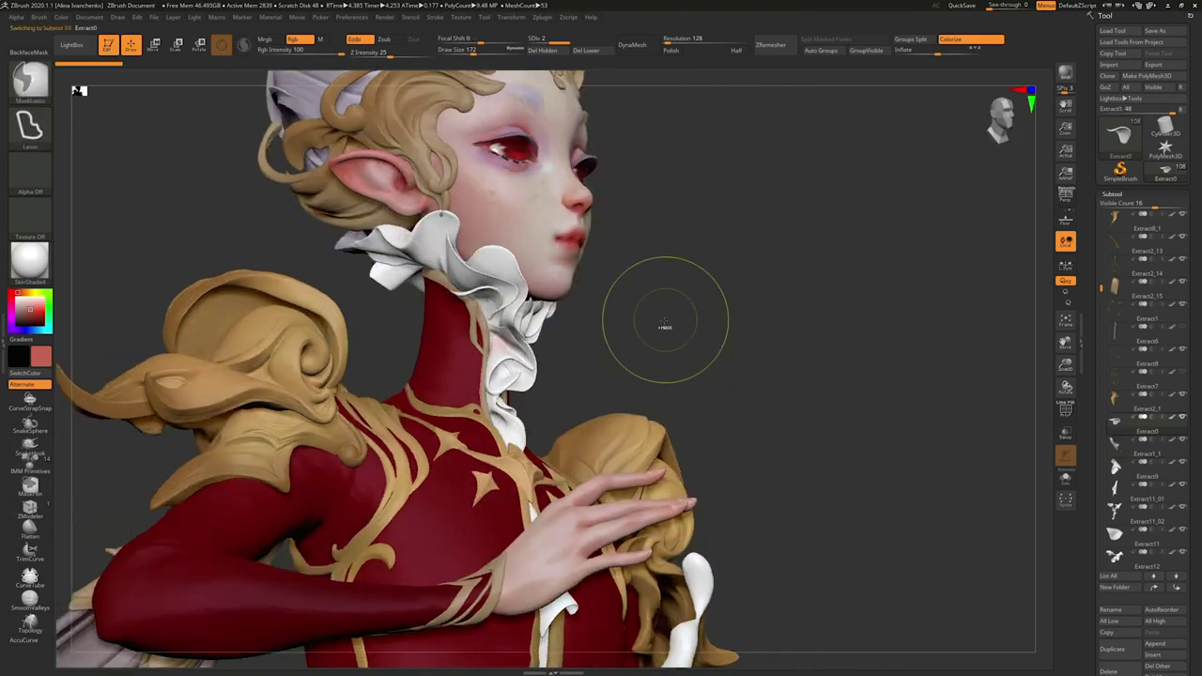
pyautogui.moveTo(666, 322); pyautogui.dragTo(892, 425)
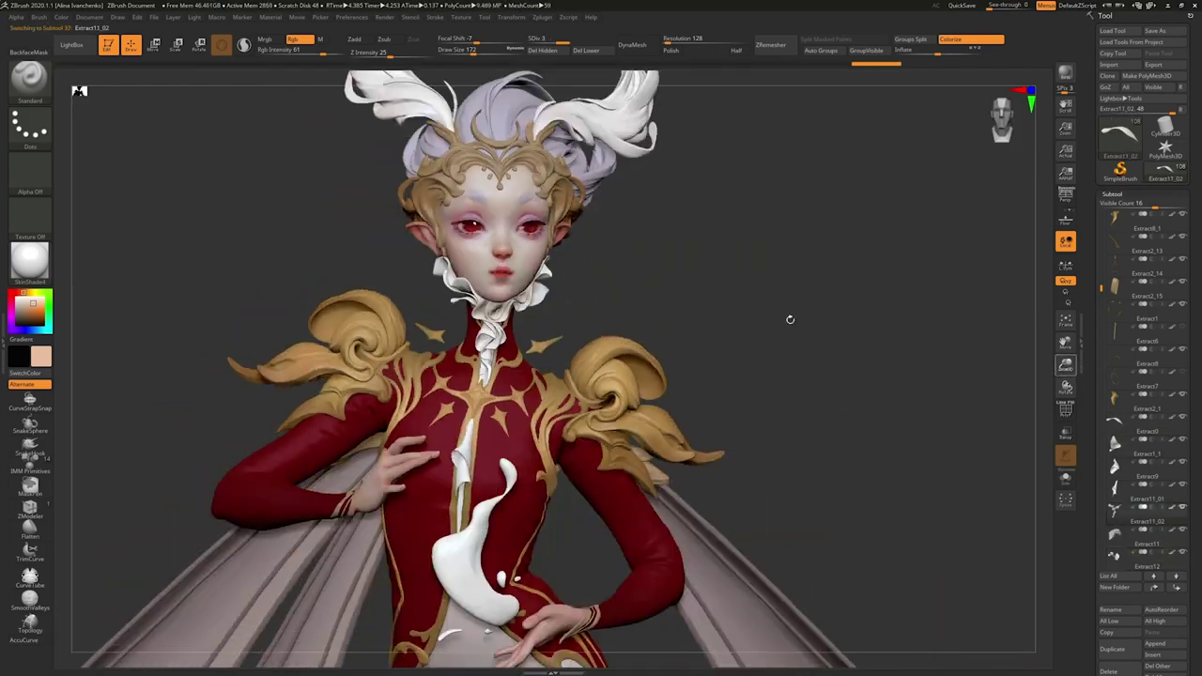
pyautogui.moveTo(790, 319); pyautogui.dragTo(727, 351)
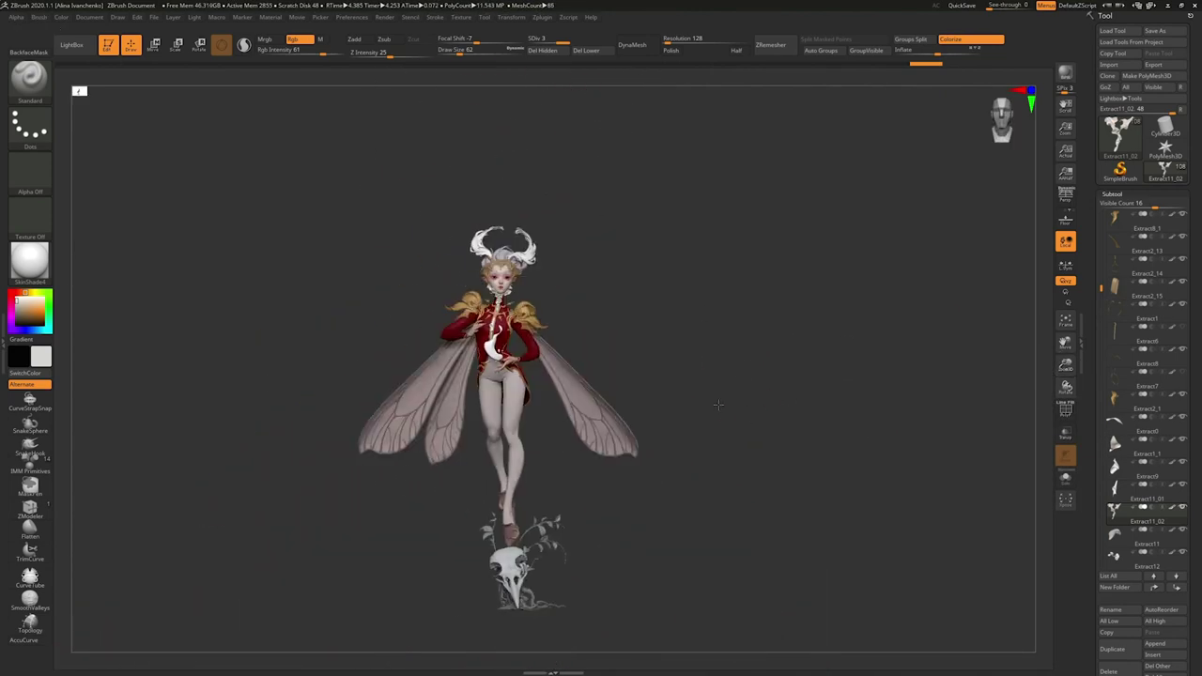
# Fill the ornaments at the wing bases with a brownish gold colour.
pyautogui.keyDown('alt'); pyautogui.click(575, 404); pyautogui.keyUp('alt')
pyautogui.click(64, 17)
pyautogui.click(89, 217)
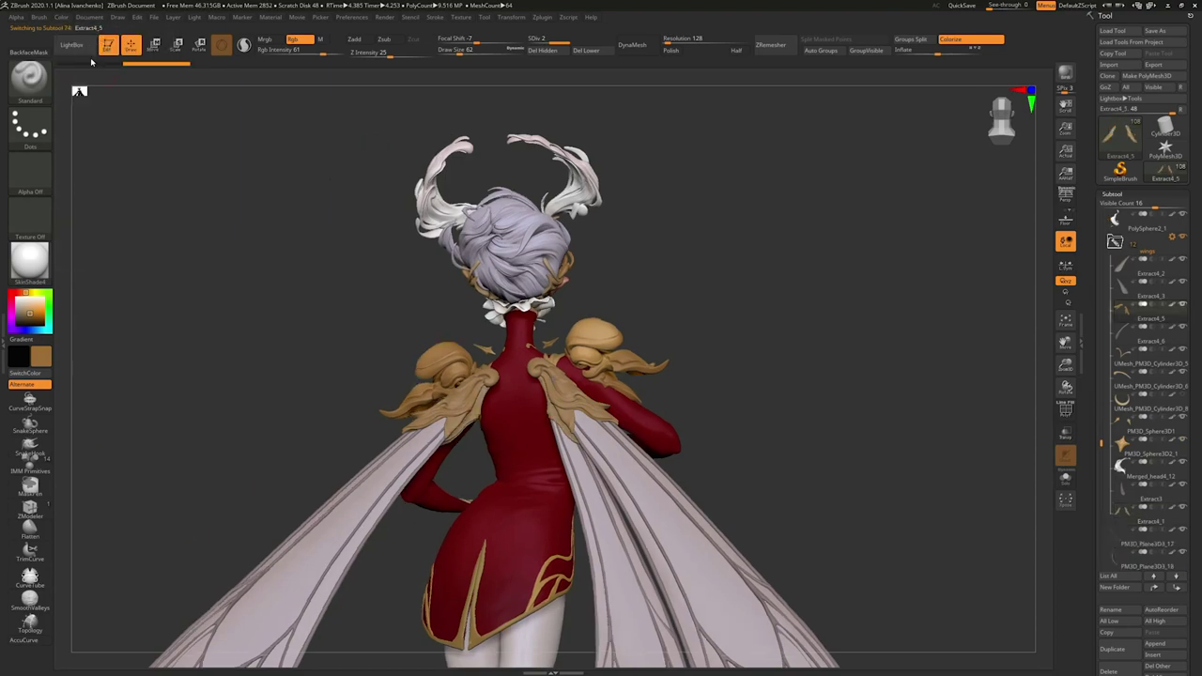
pyautogui.moveTo(349, 385)
pyautogui.mouseDown()
pyautogui.moveTo(317, 405)
pyautogui.moveTo(338, 380)
pyautogui.mouseUp()
# Sample gold tones from the ornaments and polypaint the large shoulder pieces with them.
pyautogui.keyDown('alt'); pyautogui.click(388, 329); pyautogui.keyUp('alt')
pyautogui.press('c')
pyautogui.moveTo(658, 261)
pyautogui.mouseDown()
pyautogui.moveTo(695, 310)
pyautogui.moveTo(638, 310)
pyautogui.moveTo(693, 291)
pyautogui.moveTo(623, 266)
pyautogui.moveTo(670, 238)
pyautogui.moveTo(772, 394)
pyautogui.moveTo(987, 388)
pyautogui.mouseUp()
pyautogui.keyDown('alt'); pyautogui.click(571, 371); pyautogui.keyUp('alt')
pyautogui.press('c')
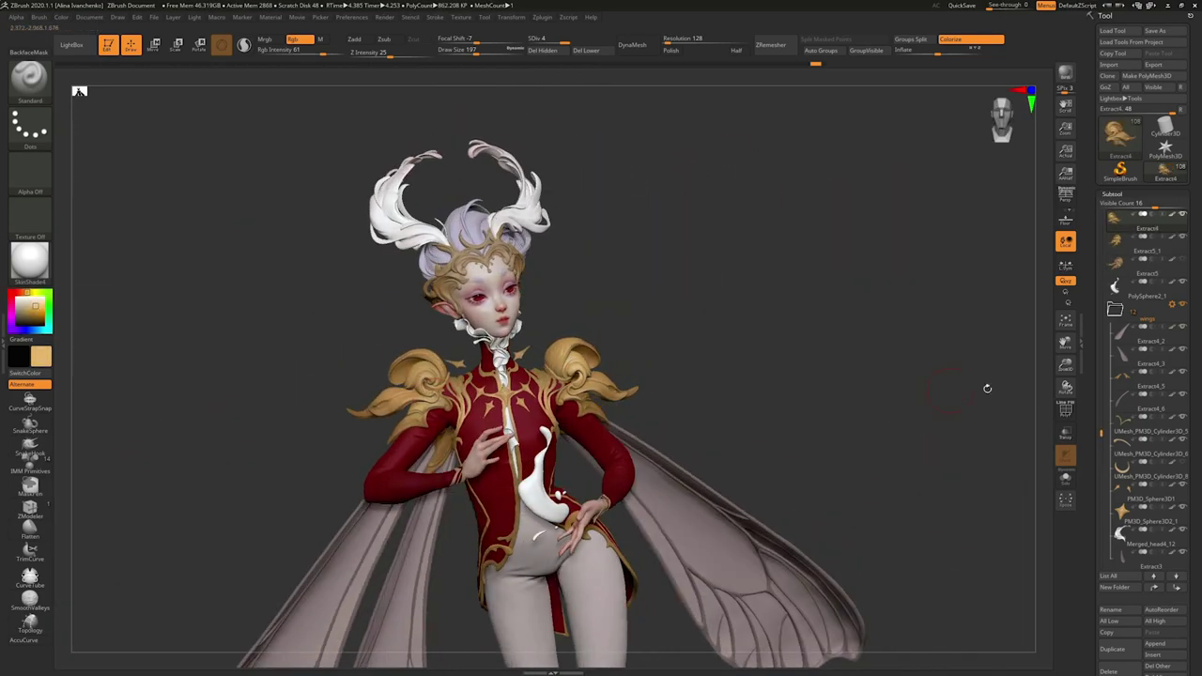
pyautogui.moveTo(544, 361); pyautogui.dragTo(743, 403)
# Mask the Extract5_1 shoulder ornament by cavity with an intensity of 10.85275 and hide the mask display.
pyautogui.click(1142, 244)
pyautogui.click(1114, 194)
pyautogui.click(1116, 208)
pyautogui.click(1132, 395)
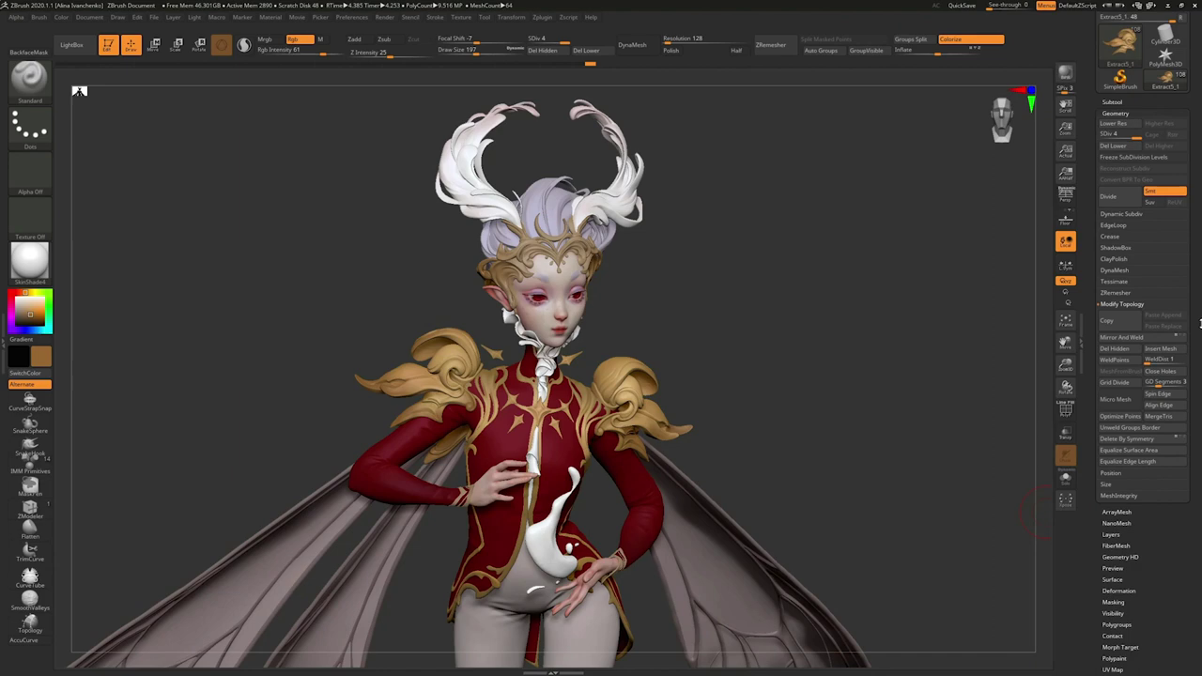
pyautogui.click(1117, 117)
pyautogui.click(1113, 223)
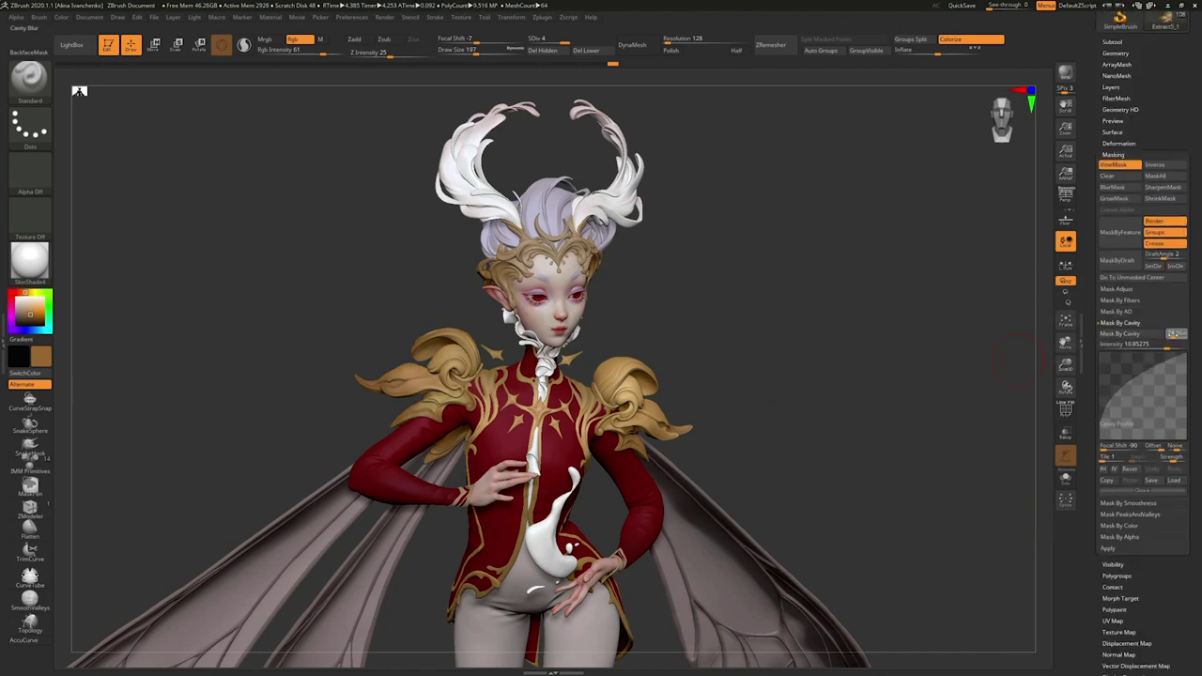
pyautogui.hotkey('ctrl', 'h')
# Choose a gold shade and colour the cavity-masked shoulder ornament with it.
pyautogui.click(32, 316)
pyautogui.moveTo(752, 282); pyautogui.dragTo(515, 359)
pyautogui.keyDown('alt'); pyautogui.click(515, 359); pyautogui.keyUp('alt')
pyautogui.keyDown('alt'); pyautogui.moveTo(828, 351); pyautogui.dragTo(708, 344); pyautogui.keyUp('alt')
pyautogui.click(1120, 165)
pyautogui.moveTo(806, 316); pyautogui.dragTo(690, 470)
# Sample the colour of the next ornament and adjust it to a brown-gold for the wing-base pieces.
pyautogui.keyDown('alt'); pyautogui.click(563, 358); pyautogui.keyUp('alt')
pyautogui.press('c')
pyautogui.moveTo(711, 352)
pyautogui.mouseDown()
pyautogui.moveTo(705, 404)
pyautogui.moveTo(695, 357)
pyautogui.mouseUp()
pyautogui.click(30, 314)
pyautogui.moveTo(695, 310)
pyautogui.mouseDown()
pyautogui.moveTo(695, 342)
pyautogui.moveTo(629, 396)
pyautogui.mouseUp()
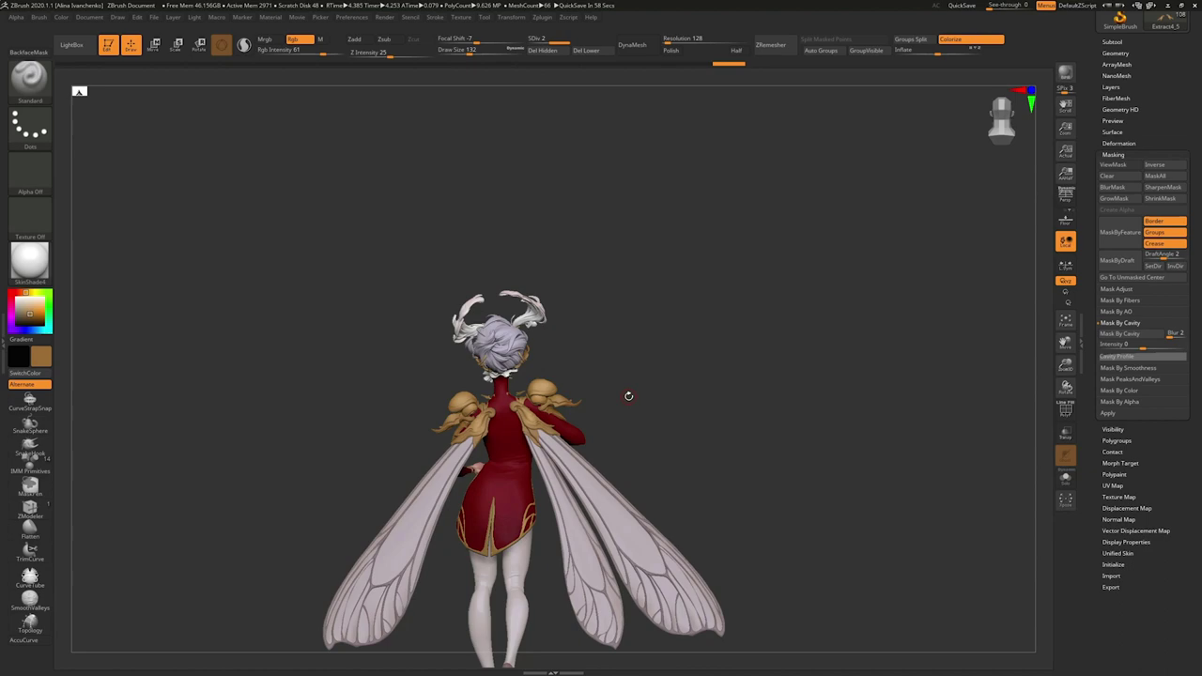
# Set the cavity mask for the wing-base ornaments to Blur 27 and an intensity of about 4.5.
pyautogui.keyDown('alt'); pyautogui.moveTo(893, 390); pyautogui.dragTo(893, 442); pyautogui.keyUp('alt')
pyautogui.click(1128, 356)
pyautogui.moveTo(1170, 334); pyautogui.dragTo(1173, 335)
pyautogui.moveTo(1144, 345); pyautogui.dragTo(1157, 347)
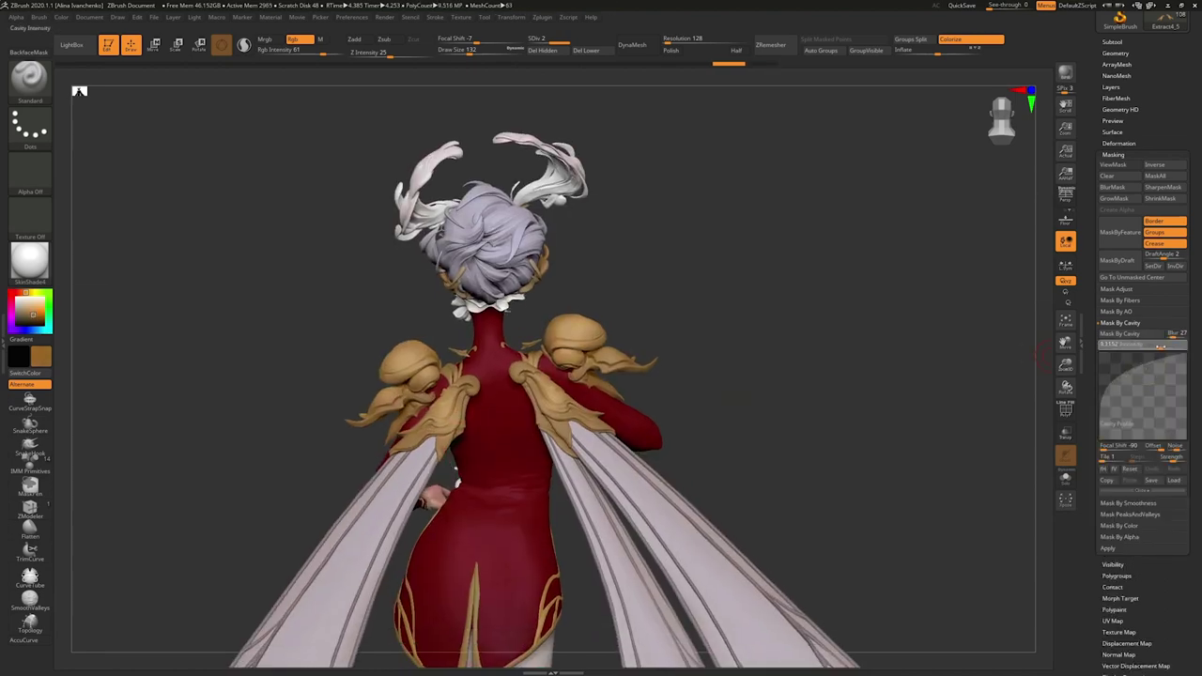
pyautogui.moveTo(714, 370)
pyautogui.mouseDown()
pyautogui.moveTo(705, 414)
pyautogui.moveTo(662, 404)
pyautogui.moveTo(742, 461)
pyautogui.moveTo(658, 422)
pyautogui.mouseUp()
pyautogui.keyDown('alt'); pyautogui.click(423, 454); pyautogui.keyUp('alt')
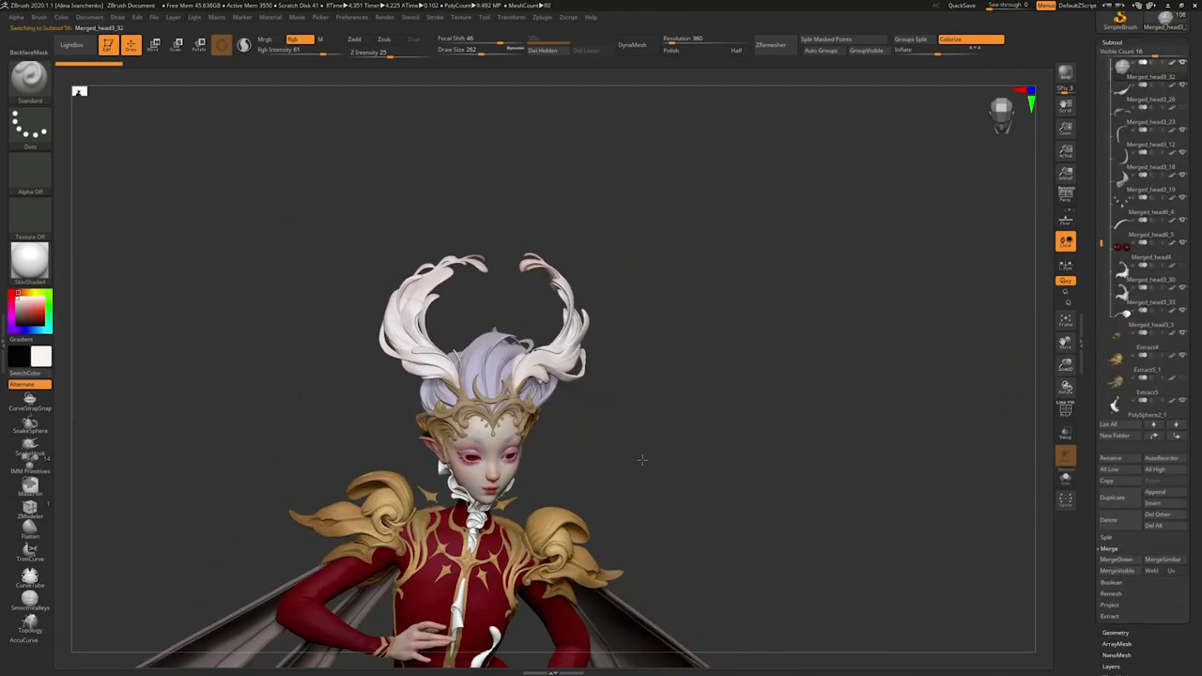
# Polypaint the hair with purple and light lavender tones, including the bun at the back.
pyautogui.moveTo(641, 459); pyautogui.dragTo(470, 459)
pyautogui.moveTo(433, 329); pyautogui.dragTo(28, 282)
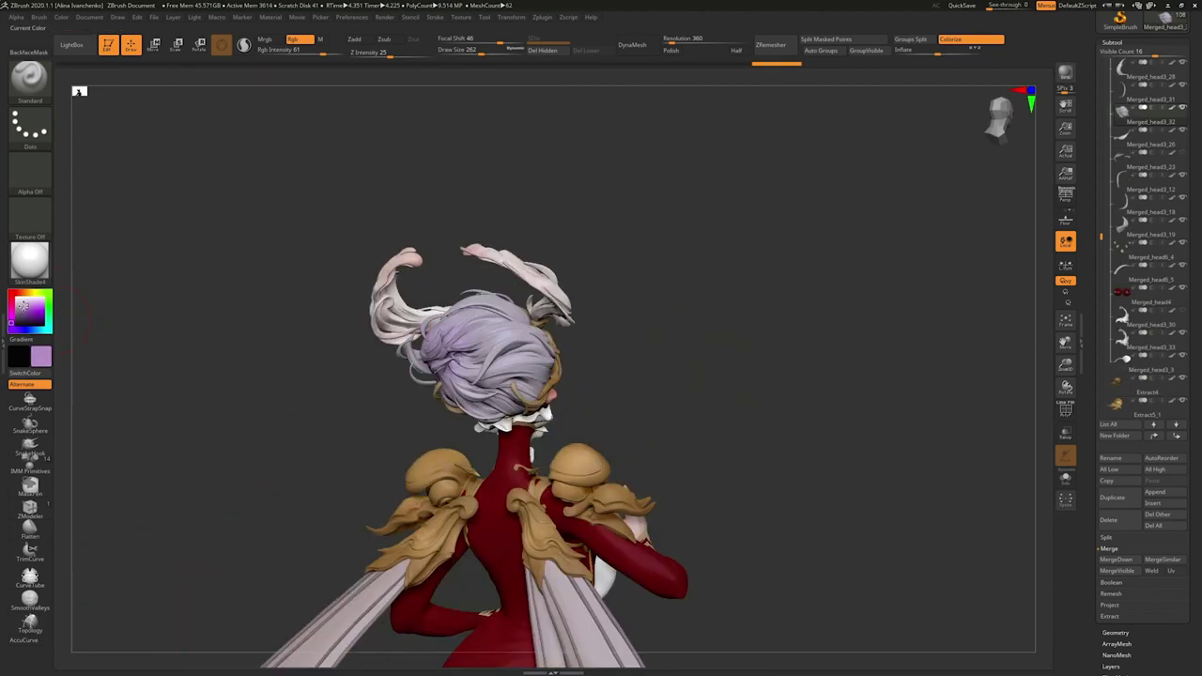
pyautogui.moveTo(752, 383); pyautogui.dragTo(618, 392)
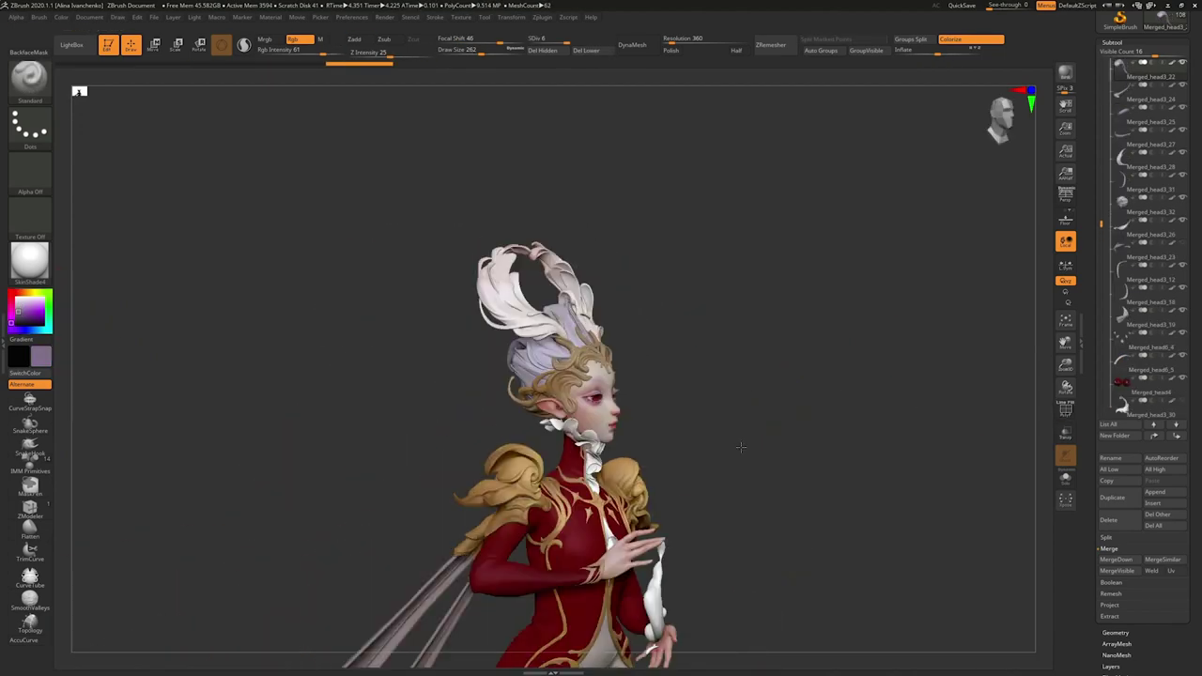
pyautogui.keyDown('alt'); pyautogui.click(609, 350); pyautogui.keyUp('alt')
pyautogui.moveTo(730, 397); pyautogui.dragTo(680, 428)
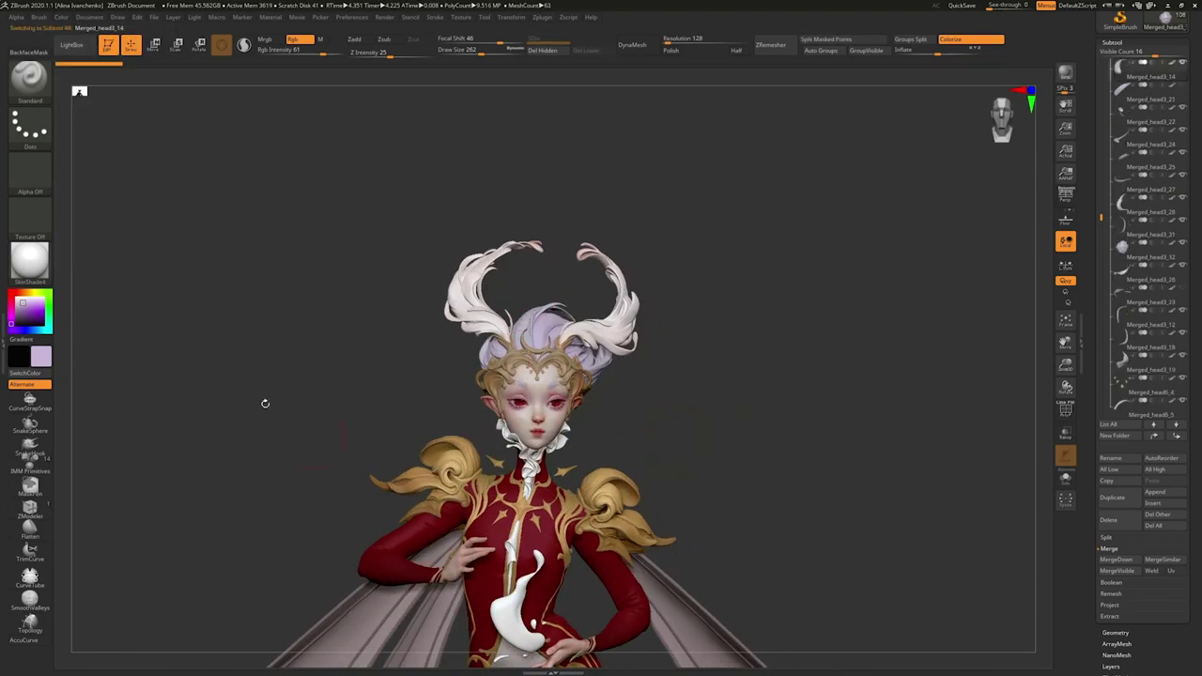
# Fill the selected hair strands with a light lavender colour.
pyautogui.moveTo(265, 404); pyautogui.dragTo(767, 392)
pyautogui.click(63, 17)
pyautogui.click(86, 233)
pyautogui.moveTo(526, 409); pyautogui.dragTo(719, 440)
pyautogui.click(63, 17)
pyautogui.keyDown('alt'); pyautogui.click(508, 282); pyautogui.keyUp('alt')
# Select the body, set the draw size to 542 and shade the skin with a soft pink.
pyautogui.moveTo(827, 414); pyautogui.dragTo(357, 381)
pyautogui.moveTo(473, 345); pyautogui.dragTo(751, 394, button='right')
pyautogui.keyDown('alt'); pyautogui.click(488, 340); pyautogui.keyUp('alt')
pyautogui.moveTo(488, 395)
pyautogui.keyDown('ctrl'); pyautogui.mouseDown(button='right')
pyautogui.moveTo(488, 340)
pyautogui.moveTo(526, 442)
pyautogui.moveTo(479, 282)
pyautogui.moveTo(602, 357)
pyautogui.mouseUp(button='right'); pyautogui.keyUp('ctrl')
pyautogui.moveTo(481, 51); pyautogui.dragTo(486, 51)
pyautogui.moveTo(507, 329); pyautogui.dragTo(638, 341)
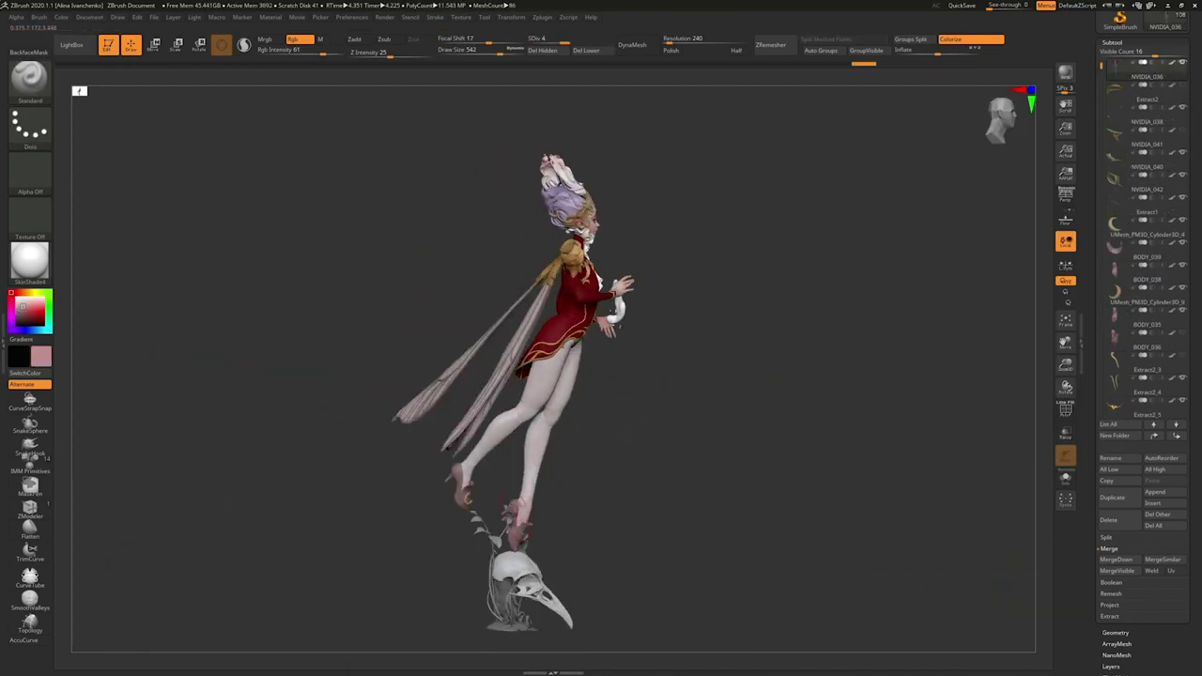
# Polypaint pinkish shading onto the wings using a draw size of 676 and sampled wing colours.
pyautogui.moveTo(104, 379); pyautogui.dragTo(664, 433)
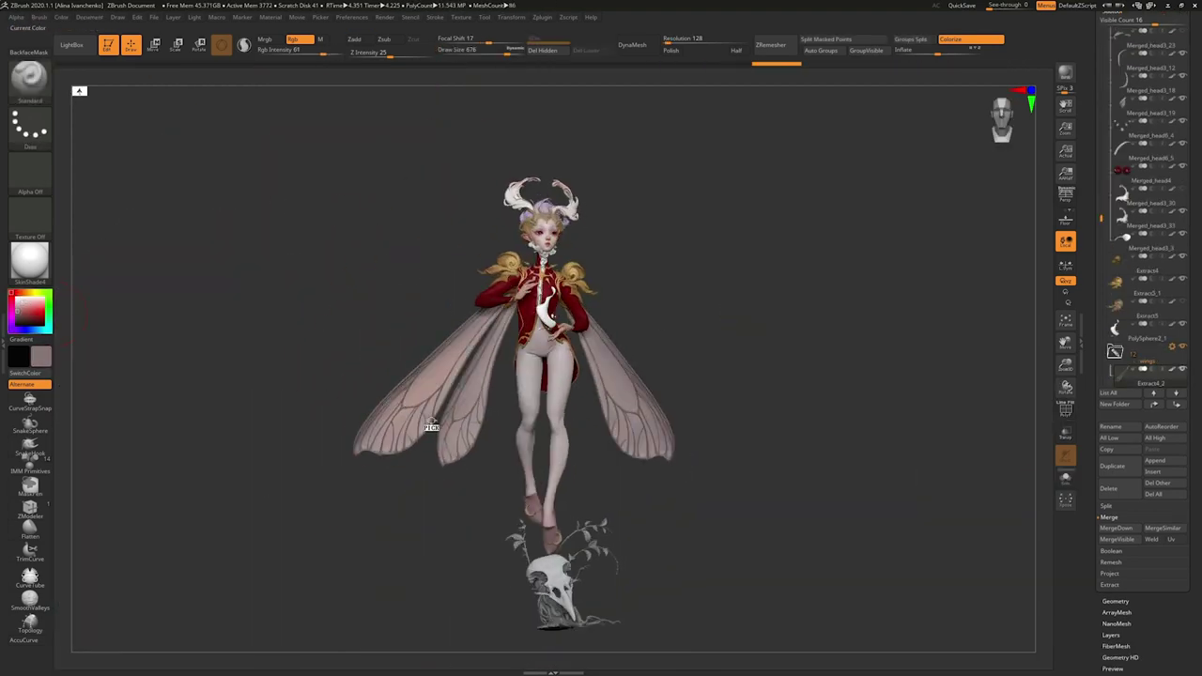
pyautogui.keyDown('alt'); pyautogui.moveTo(365, 459); pyautogui.dragTo(277, 441); pyautogui.keyUp('alt')
pyautogui.press('c')
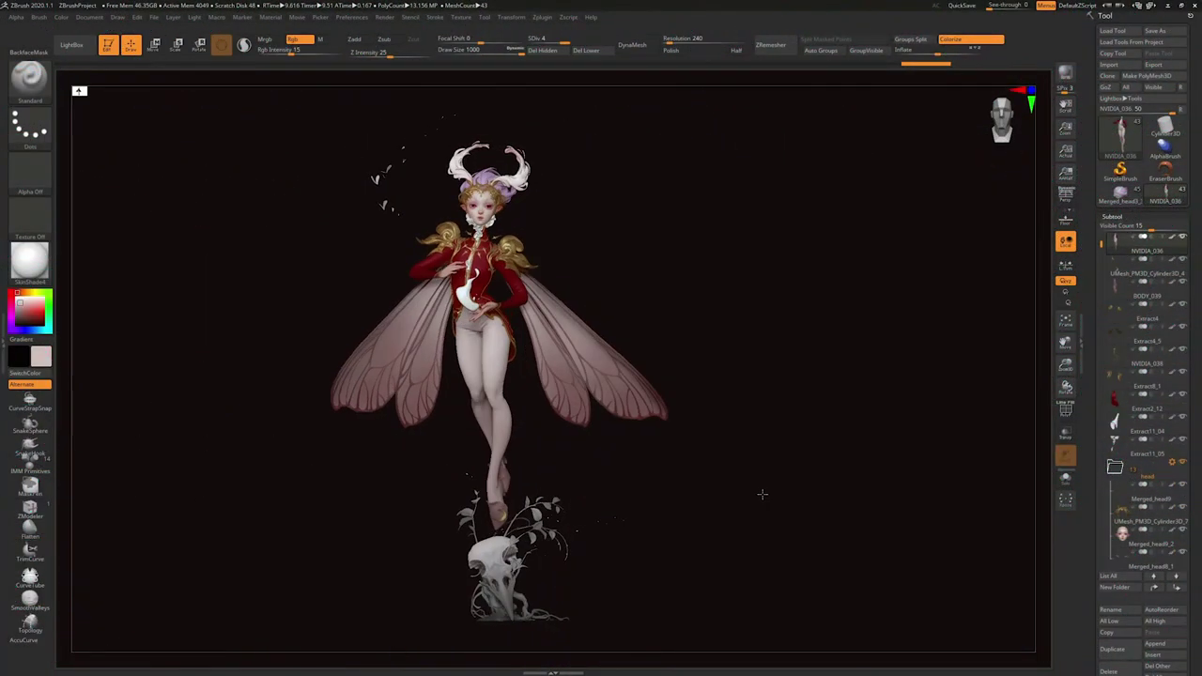
# Render the figure with BPR, open the BPR Shadow settings and render it again.
pyautogui.click(1066, 72)
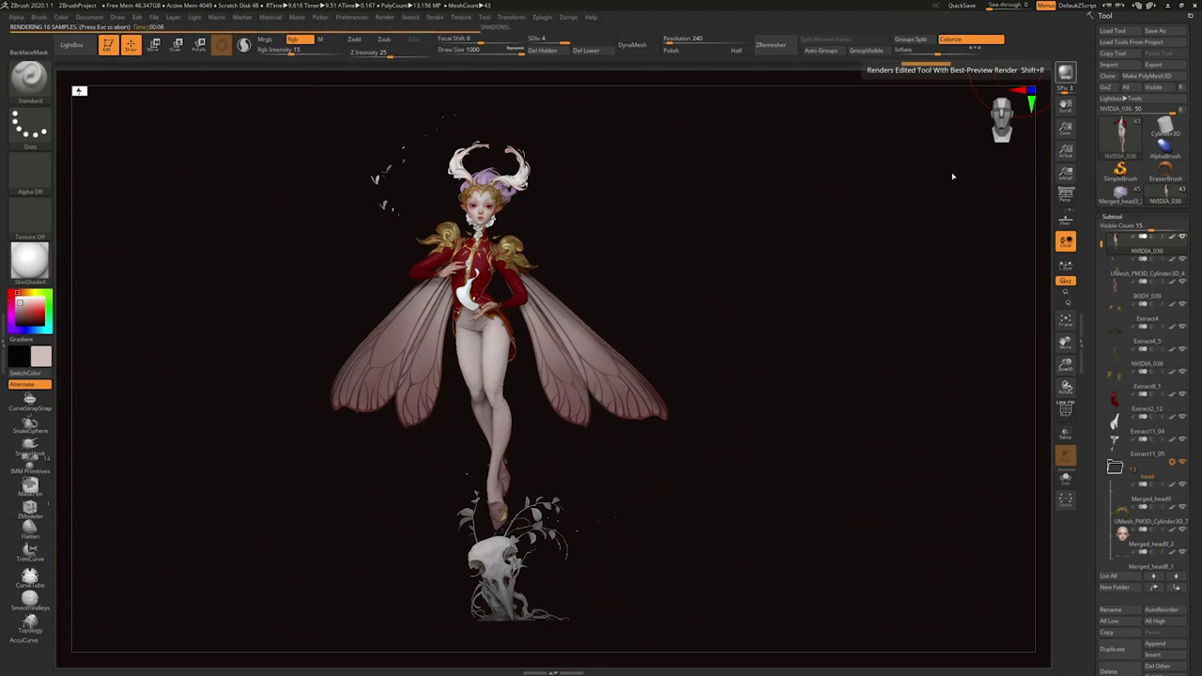
pyautogui.click(386, 18)
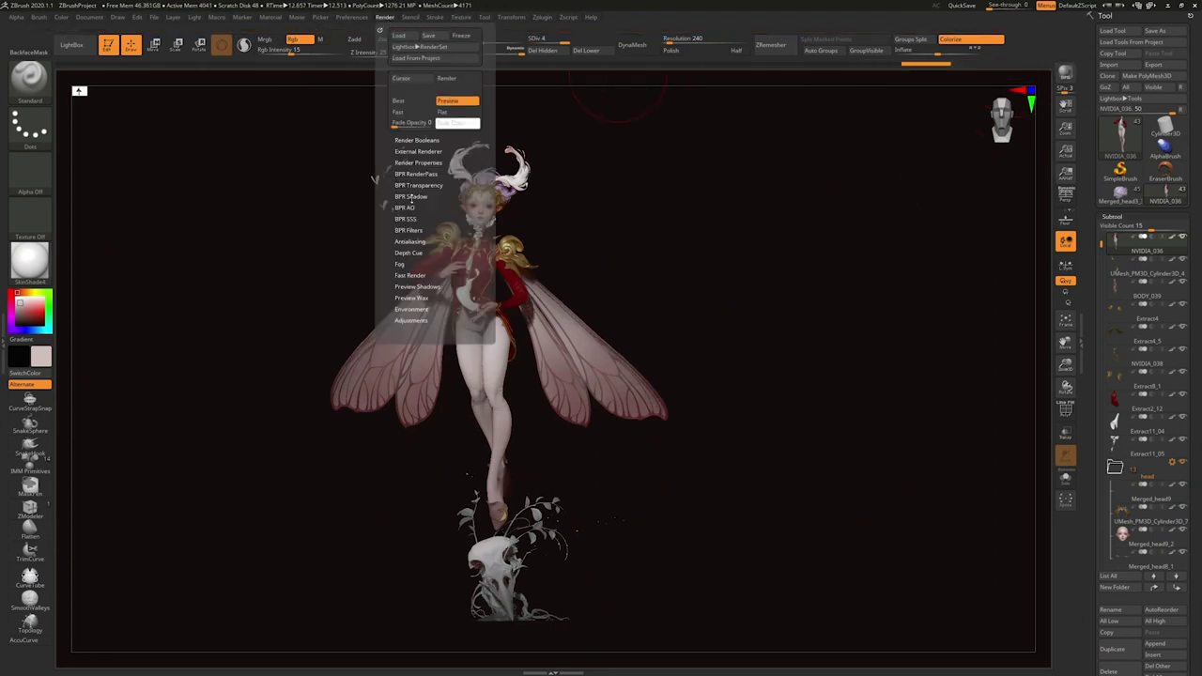
pyautogui.click(414, 161)
pyautogui.click(411, 417)
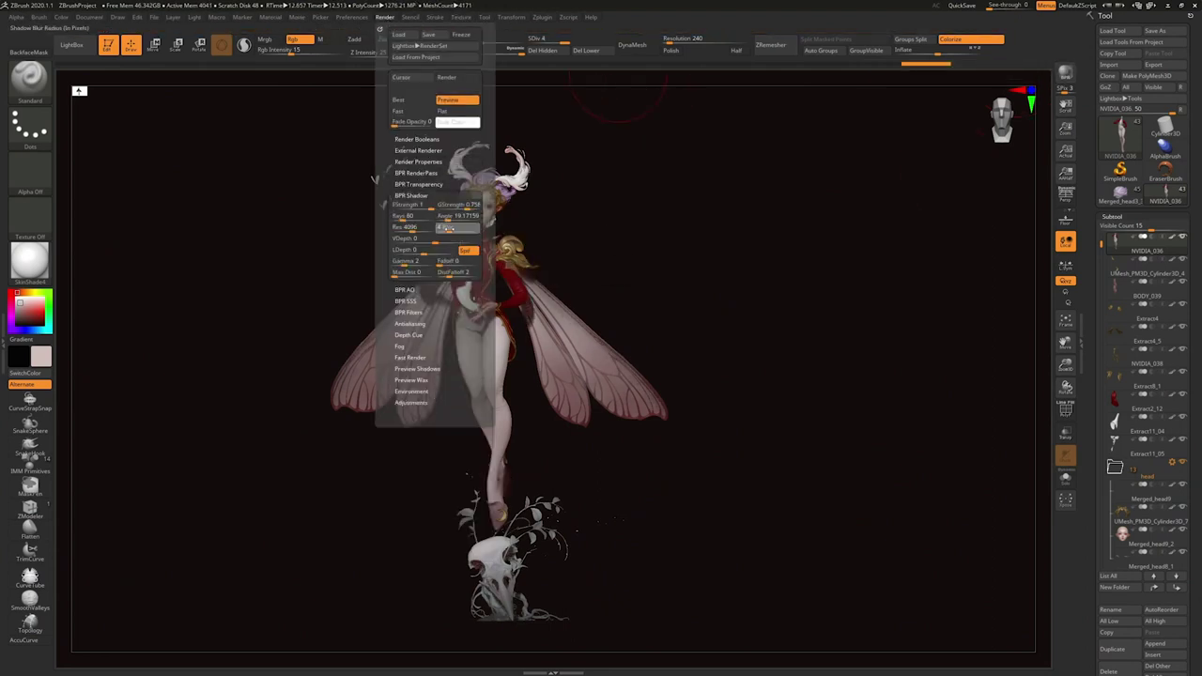
pyautogui.click(1062, 71)
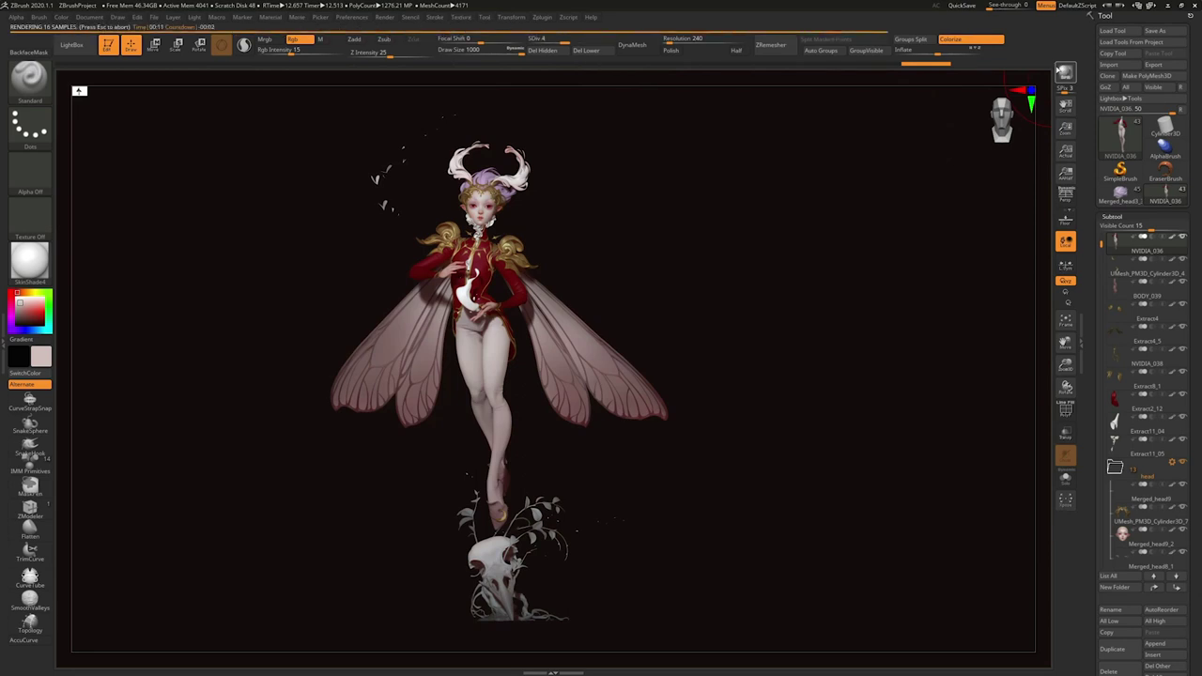
# Adjust the BPR shadow Angle and re-render the figure from a slightly turned view.
pyautogui.moveTo(649, 159); pyautogui.dragTo(618, 172)
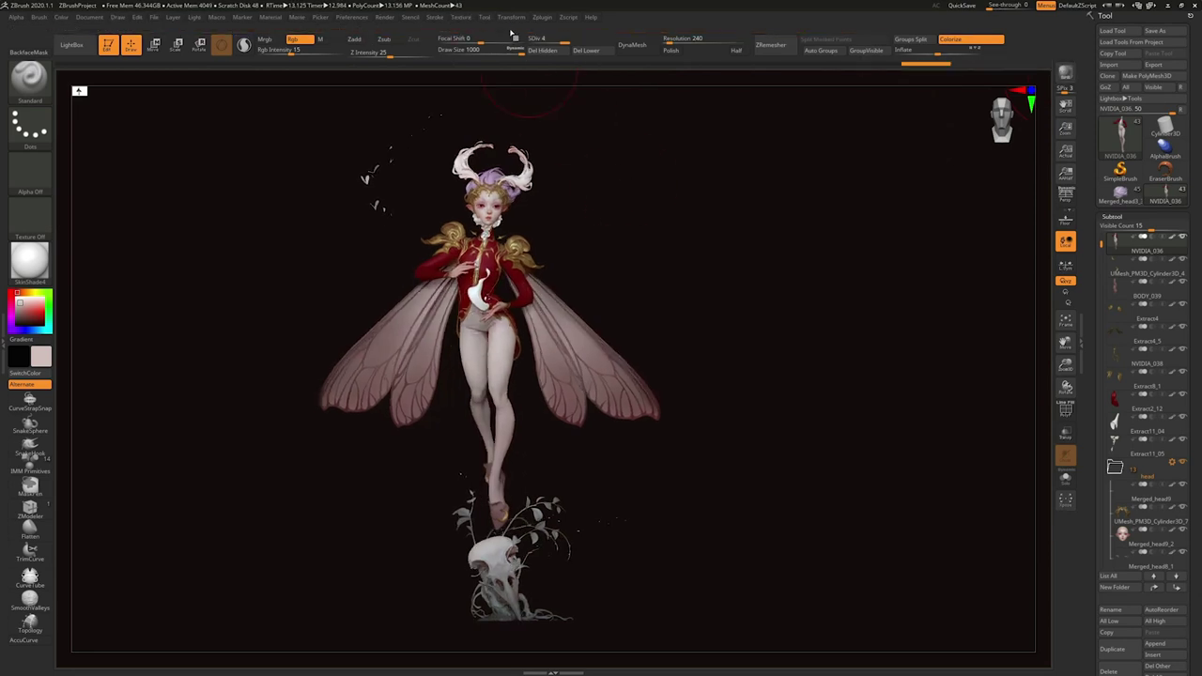
pyautogui.click(384, 17)
pyautogui.moveTo(451, 218); pyautogui.dragTo(467, 218)
pyautogui.click(1065, 72)
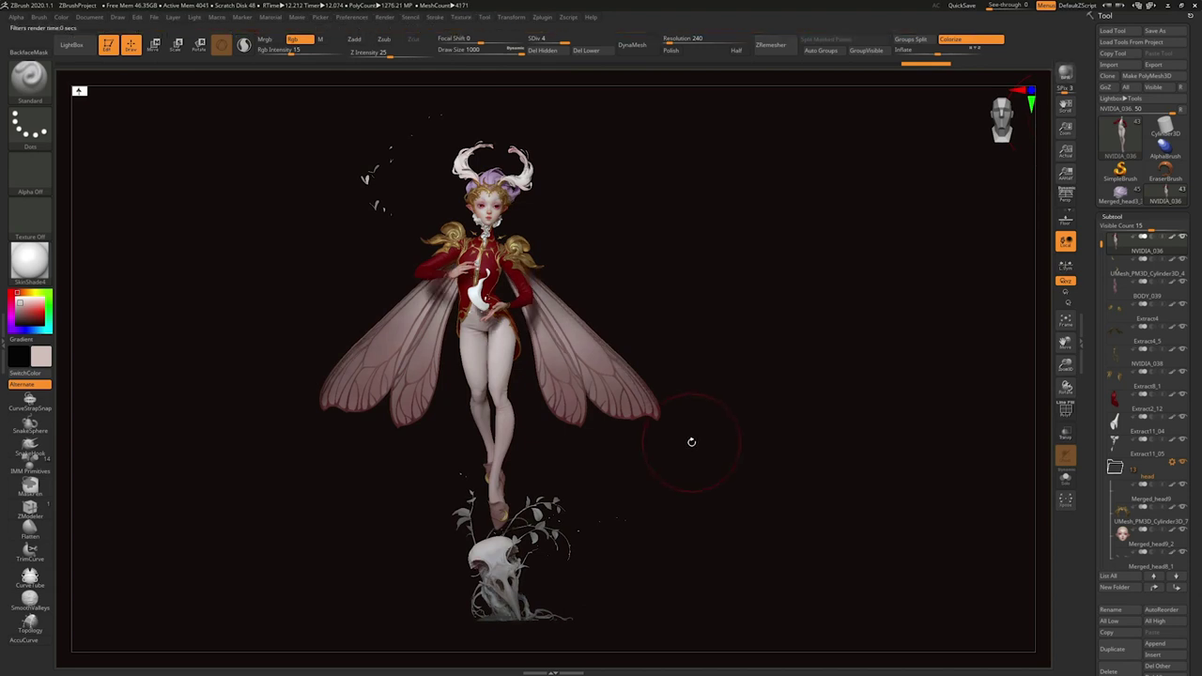
pyautogui.click(385, 17)
pyautogui.click(458, 214)
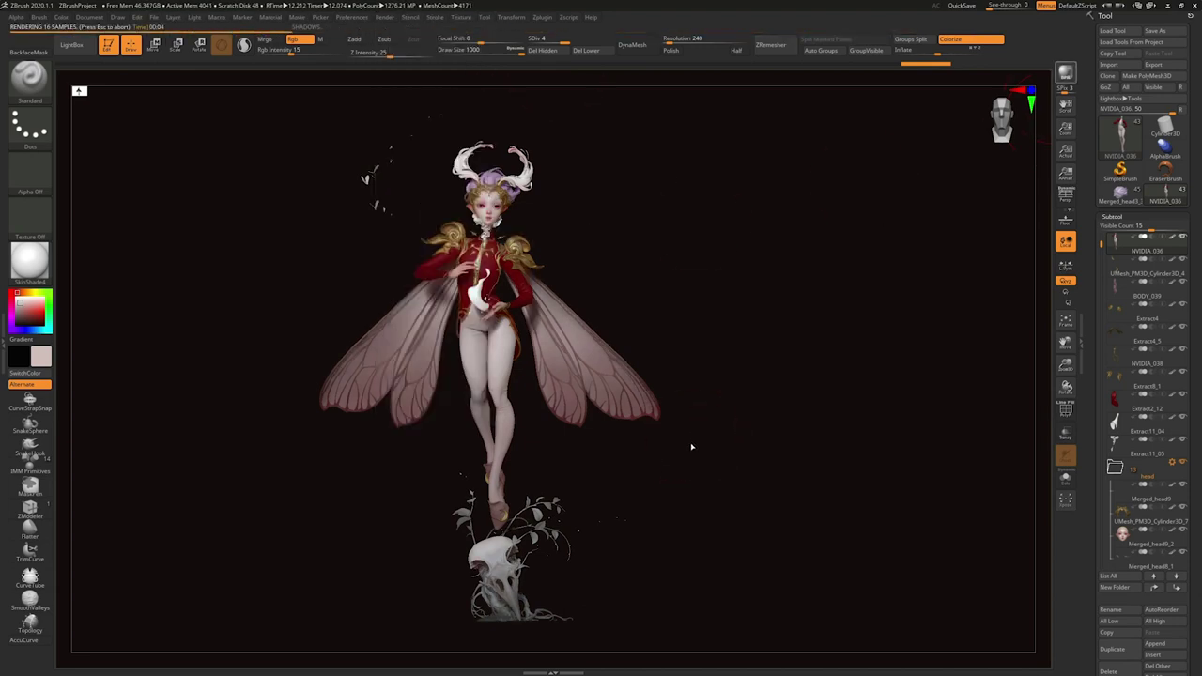
pyautogui.click(385, 17)
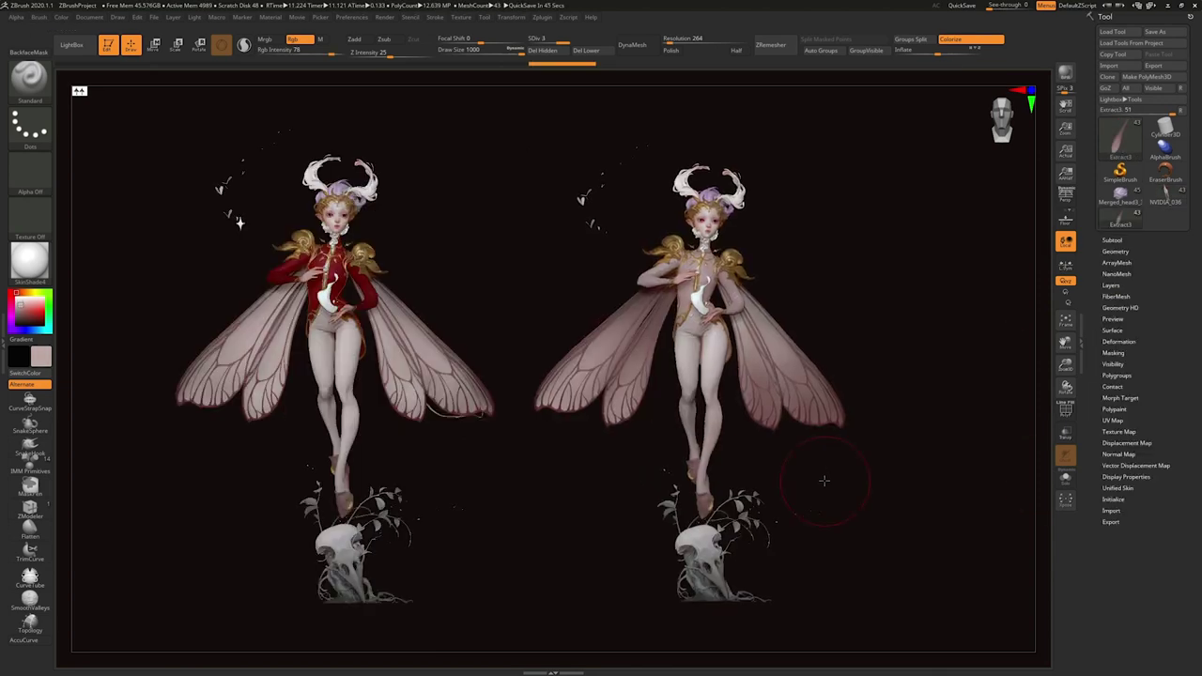
# Fill the wings of the pink-clothed figure with a dusty pink colour.
pyautogui.click(61, 16)
pyautogui.moveTo(619, 350); pyautogui.dragTo(621, 354)
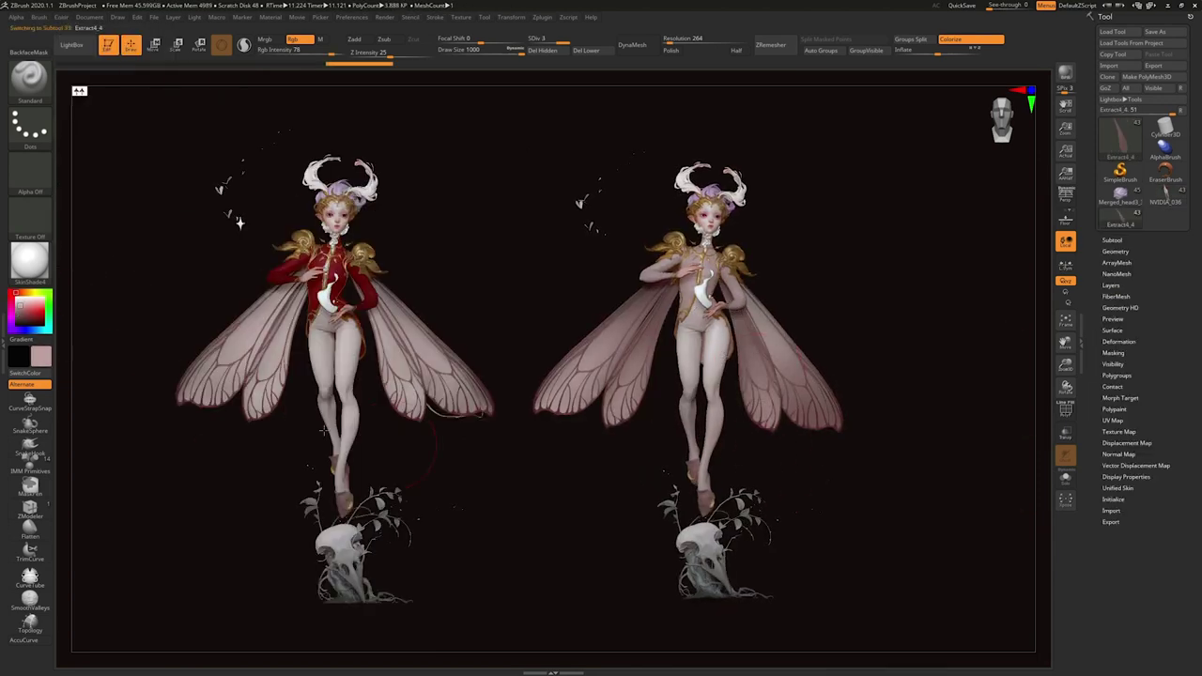
pyautogui.click(66, 21)
pyautogui.click(107, 229)
# Sample a colour from the figure and polypaint pink shading onto the wings.
pyautogui.press('c')
pyautogui.moveTo(827, 413)
pyautogui.mouseDown()
pyautogui.moveTo(789, 366)
pyautogui.moveTo(799, 386)
pyautogui.mouseUp()
pyautogui.moveTo(789, 357); pyautogui.dragTo(770, 333)
pyautogui.moveTo(523, 580); pyautogui.dragTo(564, 573)
pyautogui.keyDown('alt'); pyautogui.click(780, 404); pyautogui.keyUp('alt')
pyautogui.moveTo(799, 464)
pyautogui.mouseDown()
pyautogui.moveTo(897, 473)
pyautogui.moveTo(837, 523)
pyautogui.mouseUp()
# Pick a darker brownish red for the wings and render the figure with BPR.
pyautogui.moveTo(23, 320); pyautogui.dragTo(21, 316)
pyautogui.keyDown('alt'); pyautogui.click(766, 266); pyautogui.keyUp('alt')
pyautogui.keyDown('alt'); pyautogui.click(694, 324); pyautogui.keyUp('alt')
pyautogui.moveTo(808, 480); pyautogui.dragTo(855, 470)
pyautogui.moveTo(1033, 376)
pyautogui.mouseDown()
pyautogui.moveTo(953, 416)
pyautogui.moveTo(1033, 193)
pyautogui.mouseUp()
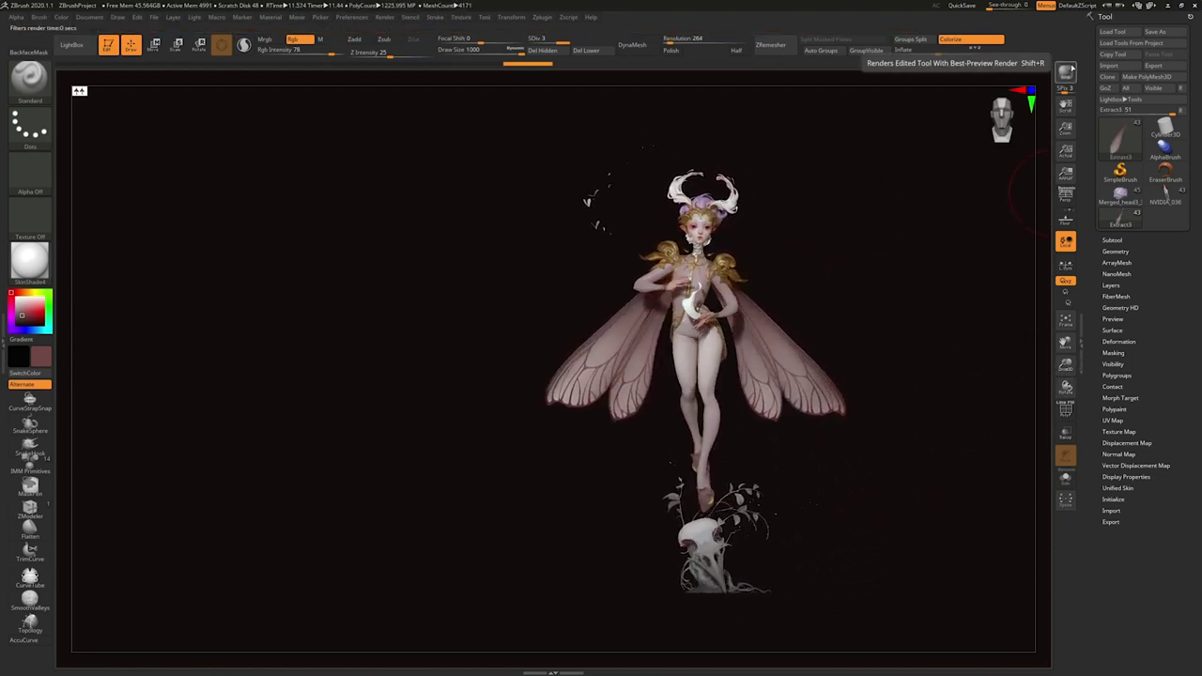
# Set the focal shift to 37 and the draw size to 629, and continue shading the body and wings.
pyautogui.moveTo(986, 451)
pyautogui.mouseDown()
pyautogui.moveTo(851, 499)
pyautogui.moveTo(845, 329)
pyautogui.mouseUp()
pyautogui.click(496, 41)
pyautogui.click(504, 51)
pyautogui.moveTo(770, 310); pyautogui.dragTo(814, 290)
pyautogui.moveTo(940, 281); pyautogui.dragTo(806, 355)
pyautogui.keyDown('alt'); pyautogui.click(658, 423); pyautogui.keyUp('alt')
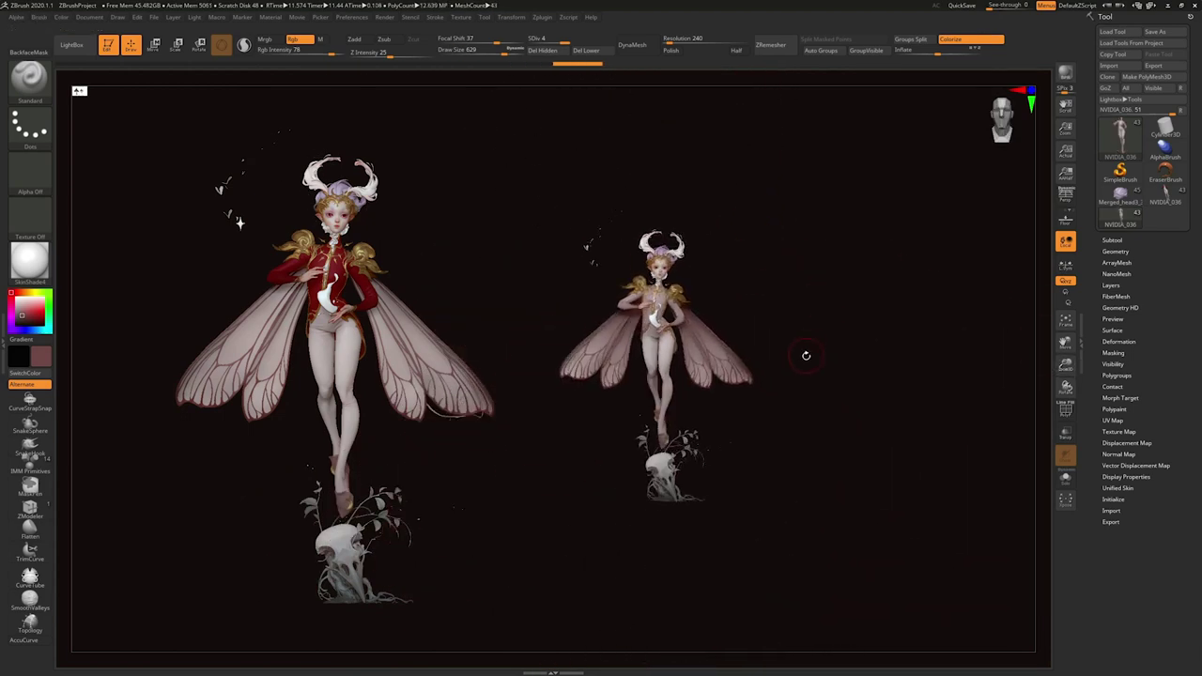
pyautogui.keyDown('alt'); pyautogui.moveTo(1052, 377); pyautogui.dragTo(1033, 470); pyautogui.keyUp('alt')
pyautogui.keyDown('alt'); pyautogui.click(601, 427); pyautogui.keyUp('alt')
pyautogui.keyDown('alt'); pyautogui.moveTo(902, 479); pyautogui.dragTo(936, 462); pyautogui.keyUp('alt')
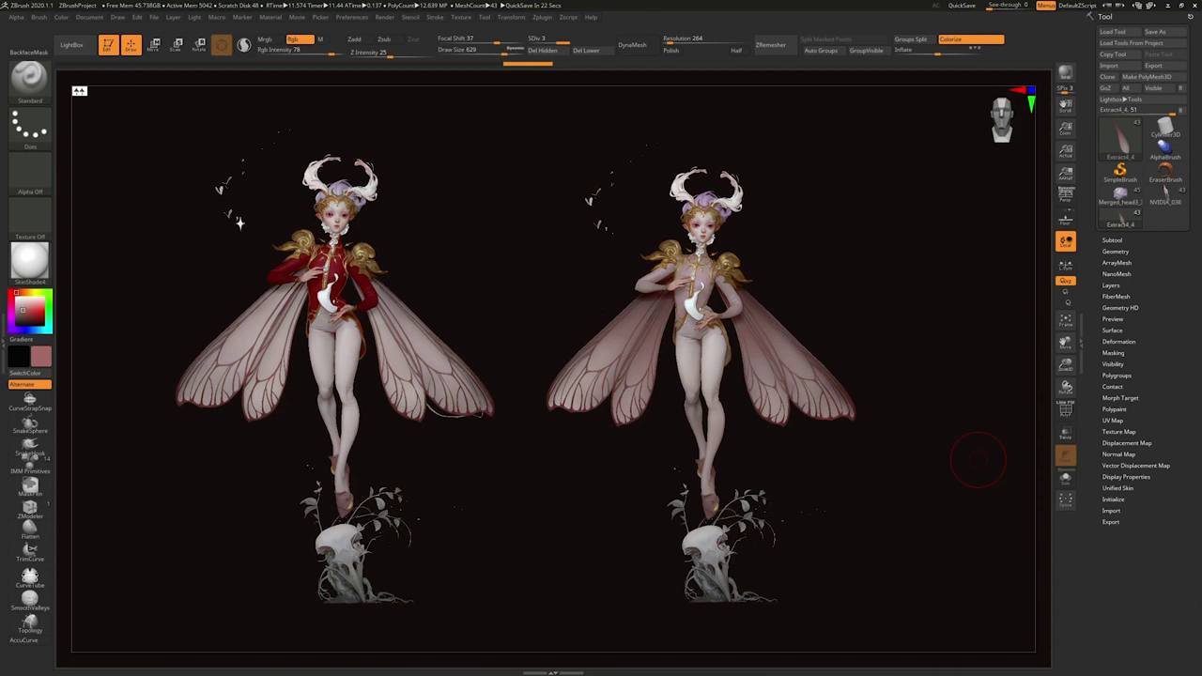
# Fill the selected wing with the dusty pink colour and select the clothing on the torso.
pyautogui.click(61, 16)
pyautogui.click(108, 224)
pyautogui.keyDown('alt'); pyautogui.click(714, 290); pyautogui.keyUp('alt')
pyautogui.moveTo(870, 282); pyautogui.dragTo(91, 352)
# Set the RGB intensity to 46, recolour the hair in a darker purple and render with BPR.
pyautogui.click(316, 51)
pyautogui.moveTo(846, 310); pyautogui.dragTo(655, 282)
pyautogui.keyDown('alt'); pyautogui.click(662, 282); pyautogui.keyUp('alt')
pyautogui.moveTo(714, 216); pyautogui.dragTo(1049, 342)
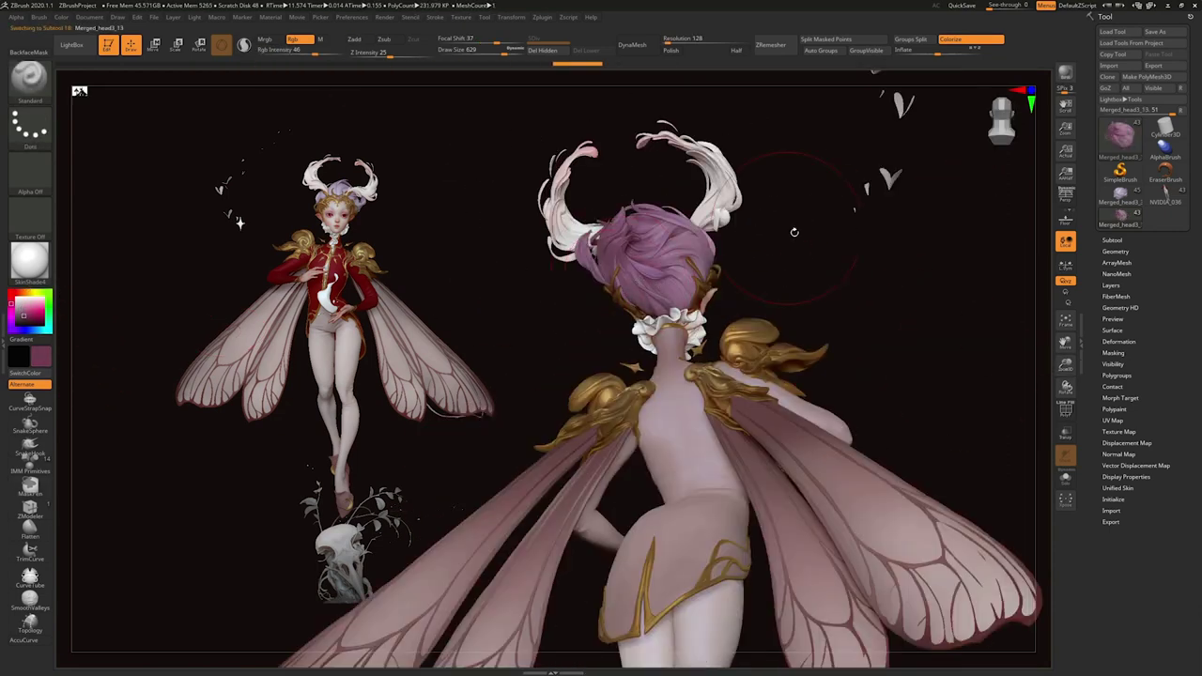
pyautogui.moveTo(872, 294); pyautogui.dragTo(865, 297)
pyautogui.click(1066, 73)
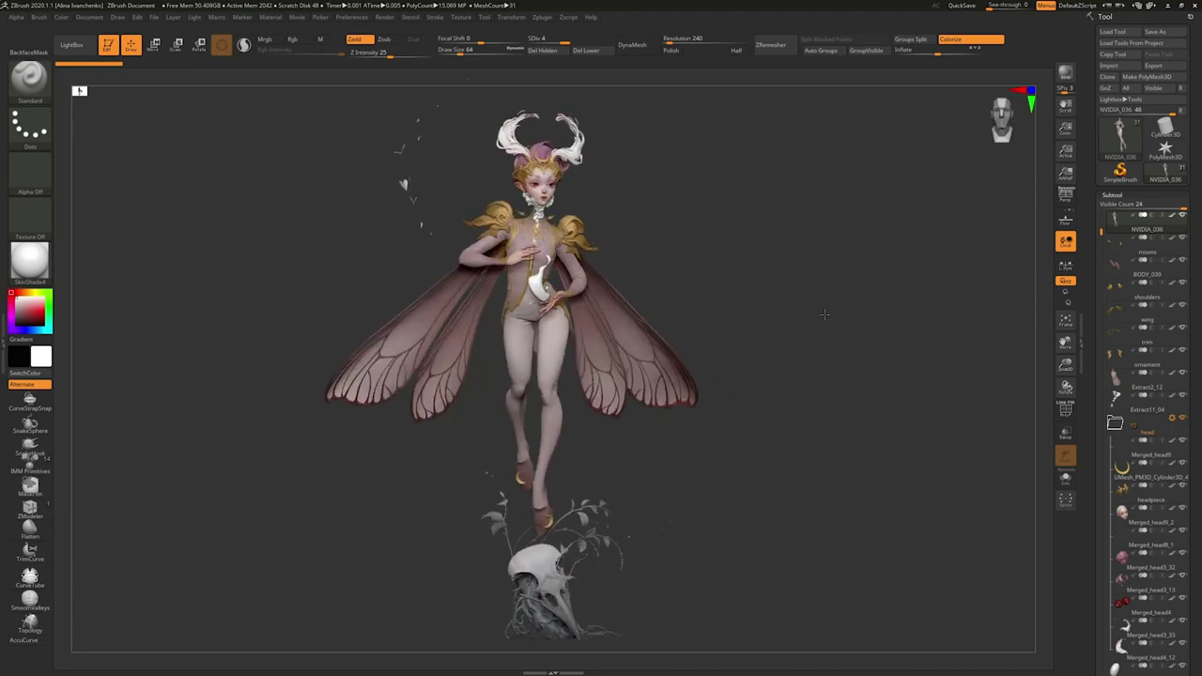
# Pre-process all visible subtools in Decimation Master with polypaint kept, and check the body's polyframe.
pyautogui.click(540, 18)
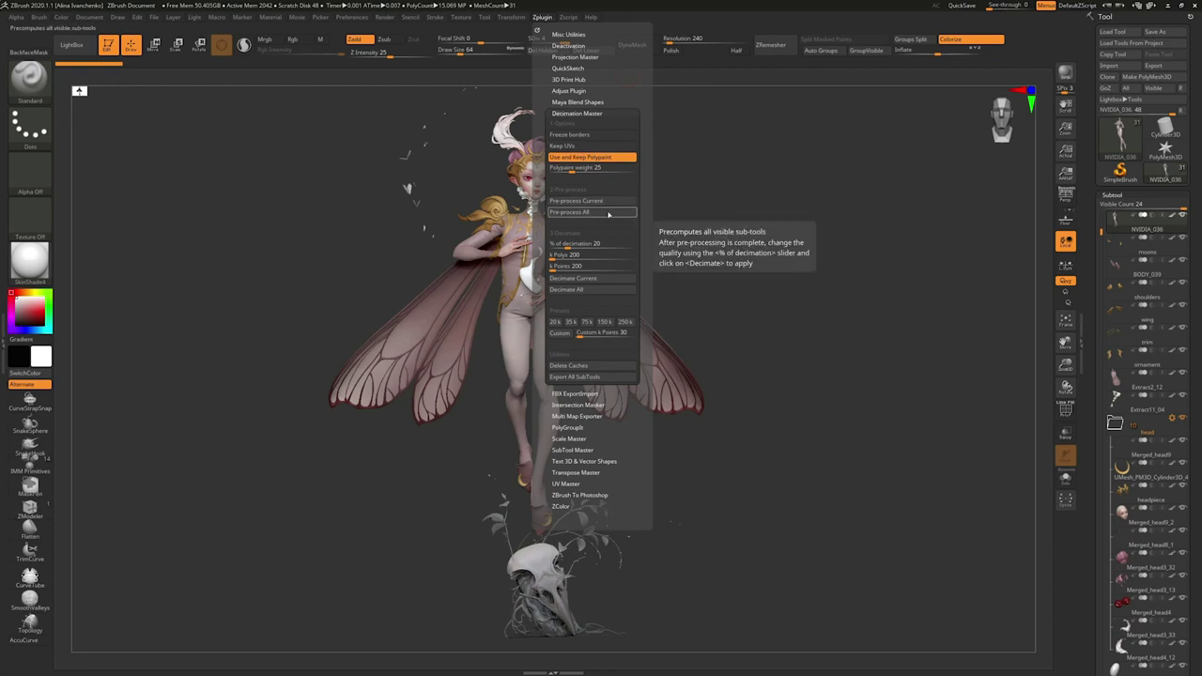
pyautogui.click(608, 213)
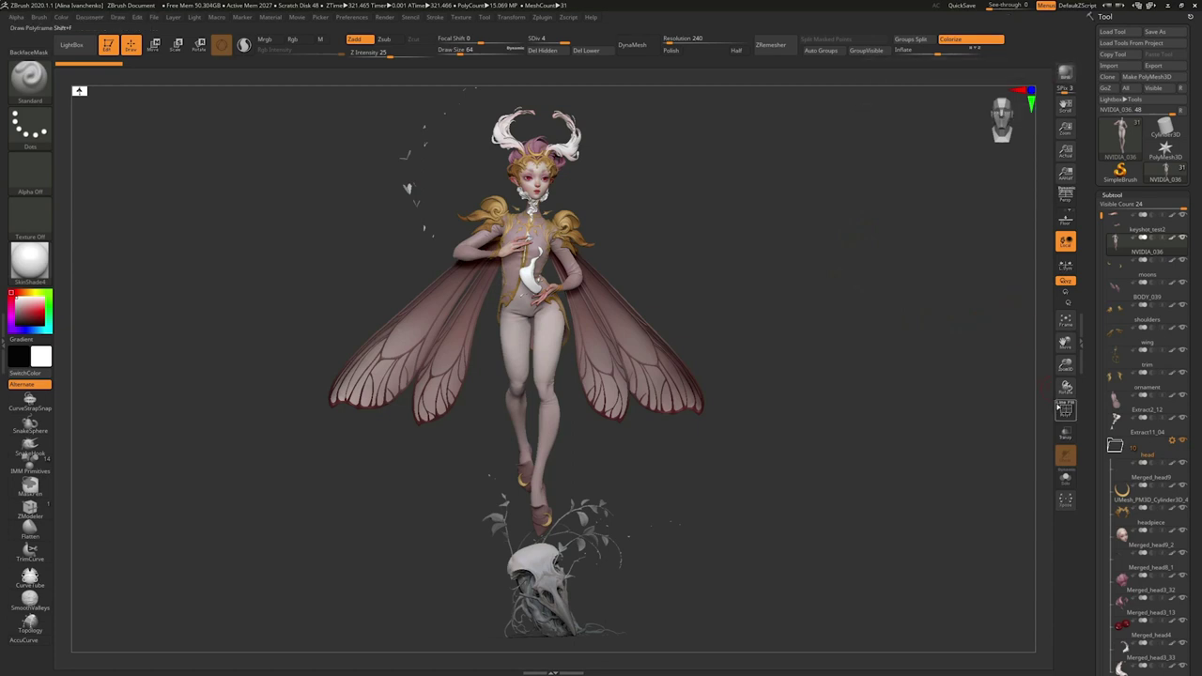
pyautogui.click(1067, 411)
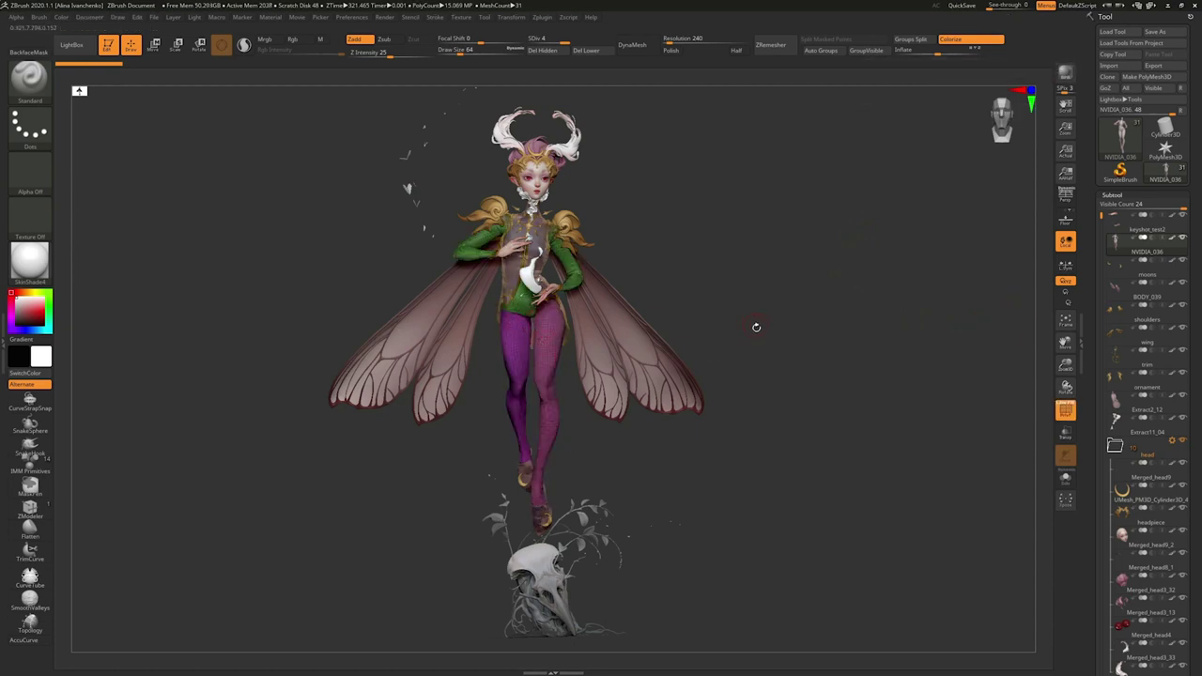
pyautogui.click(1064, 410)
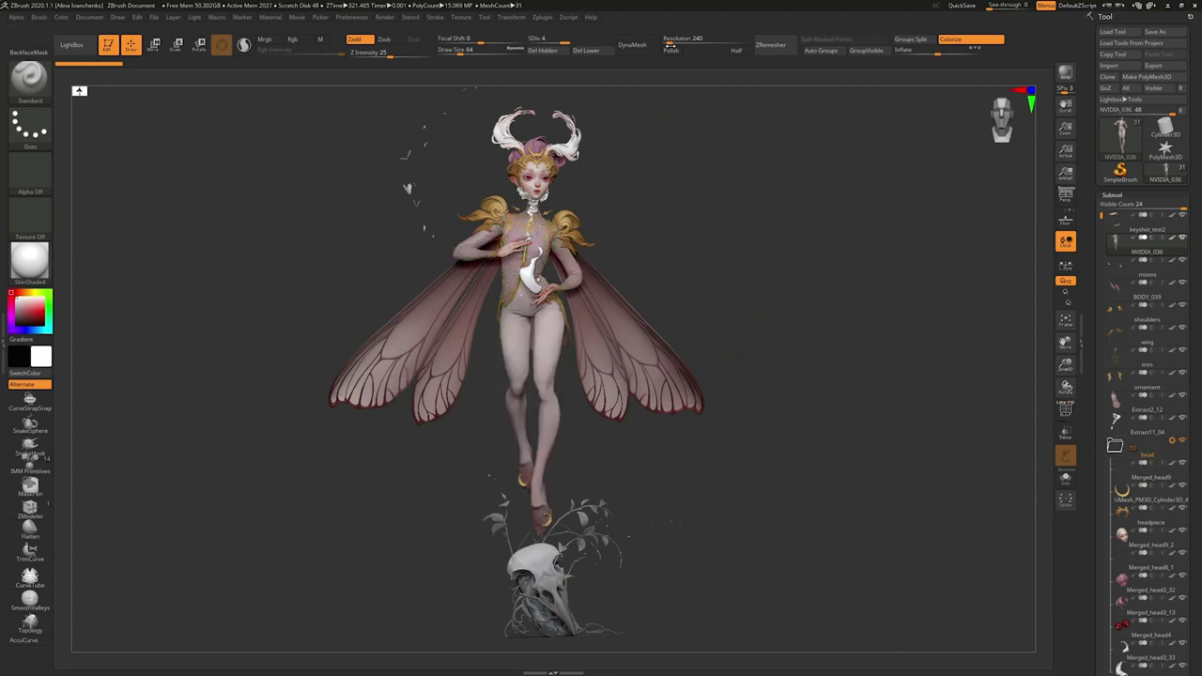
# Decimate the body subtool to 20% with Decimation Master and inspect its polyframe.
pyautogui.click(511, 18)
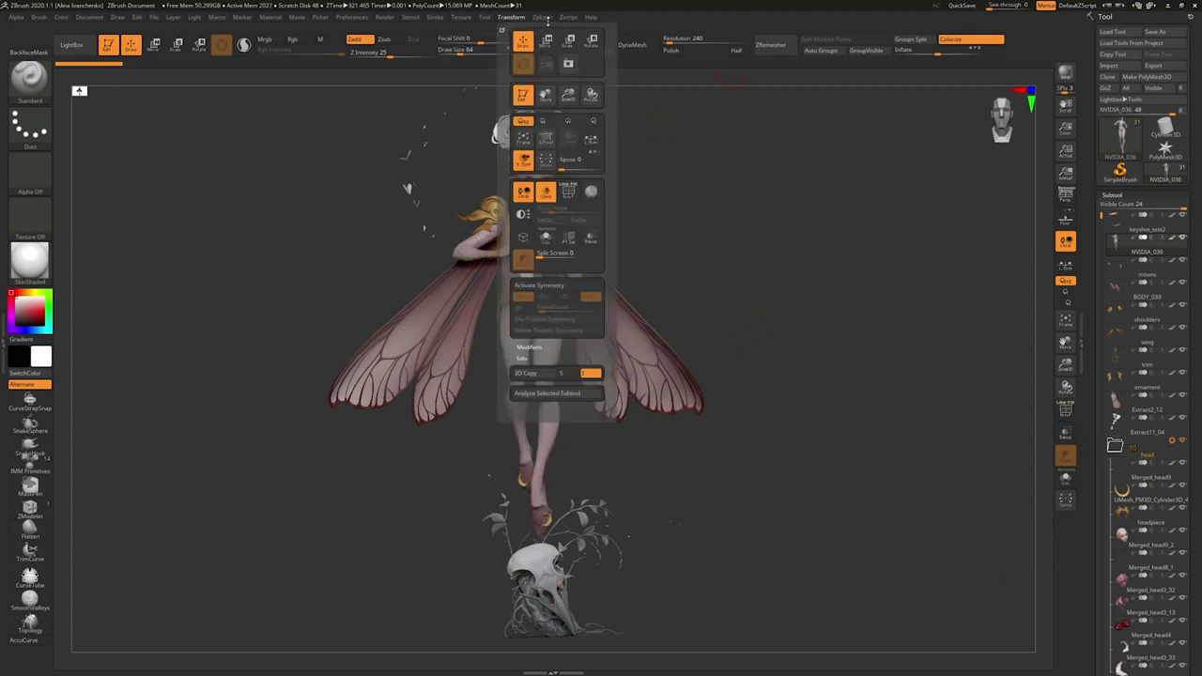
pyautogui.click(547, 17)
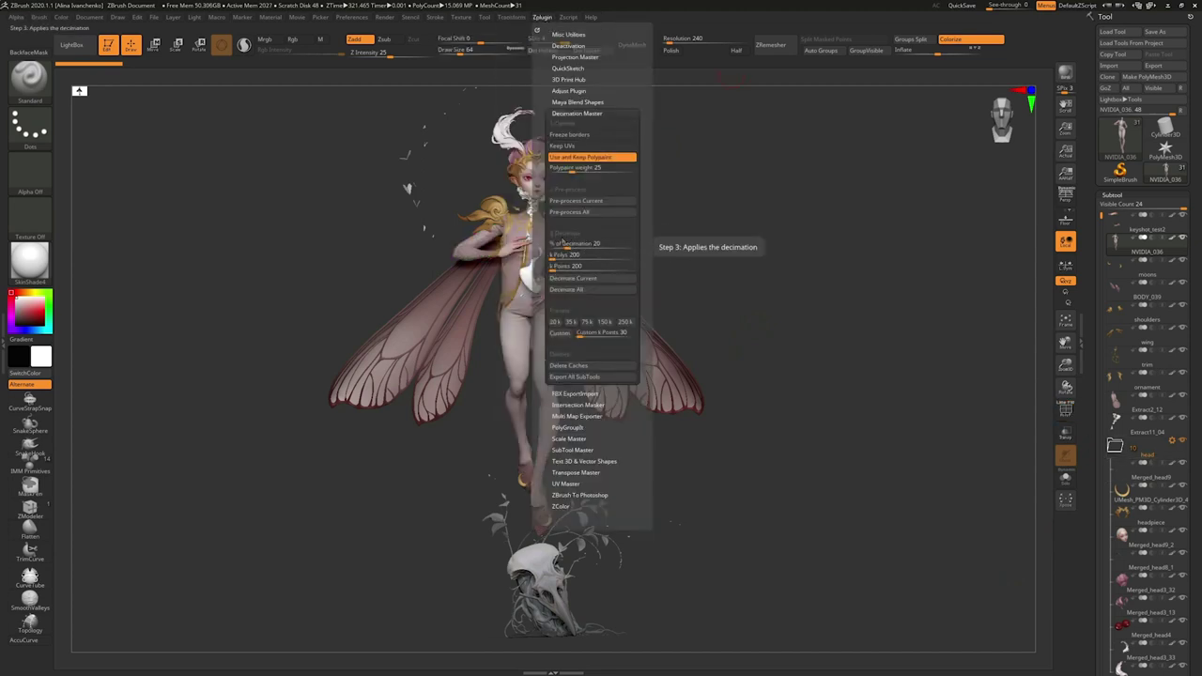
pyautogui.click(608, 279)
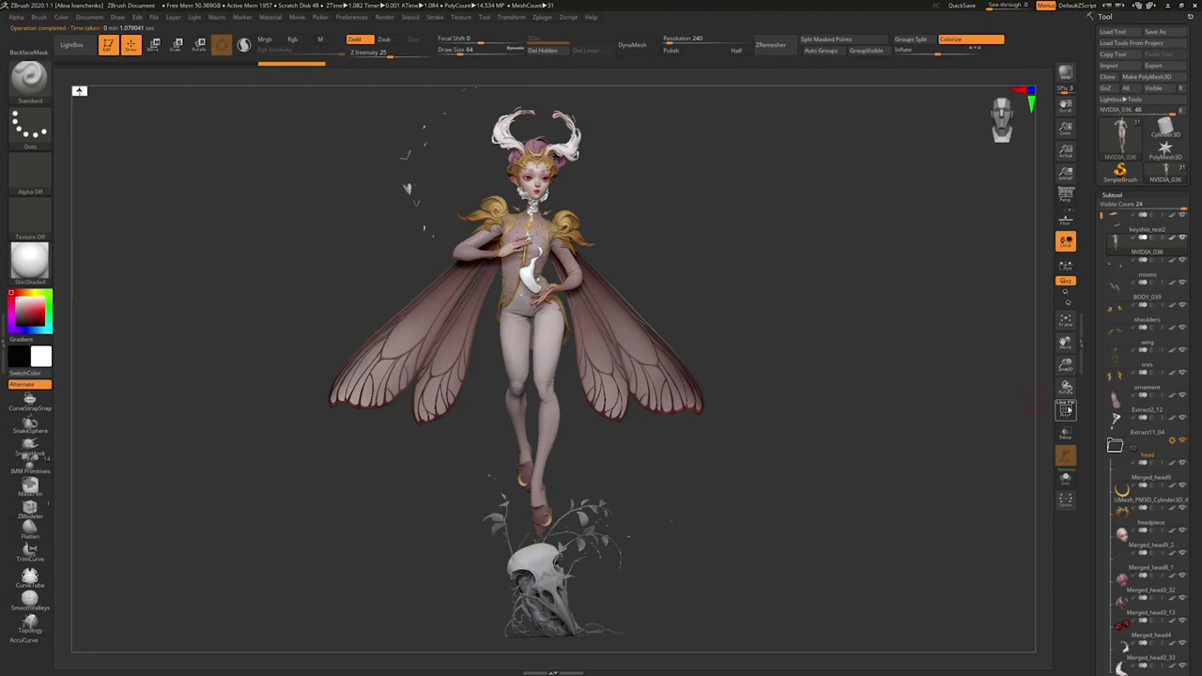
pyautogui.click(1066, 409)
pyautogui.click(1066, 410)
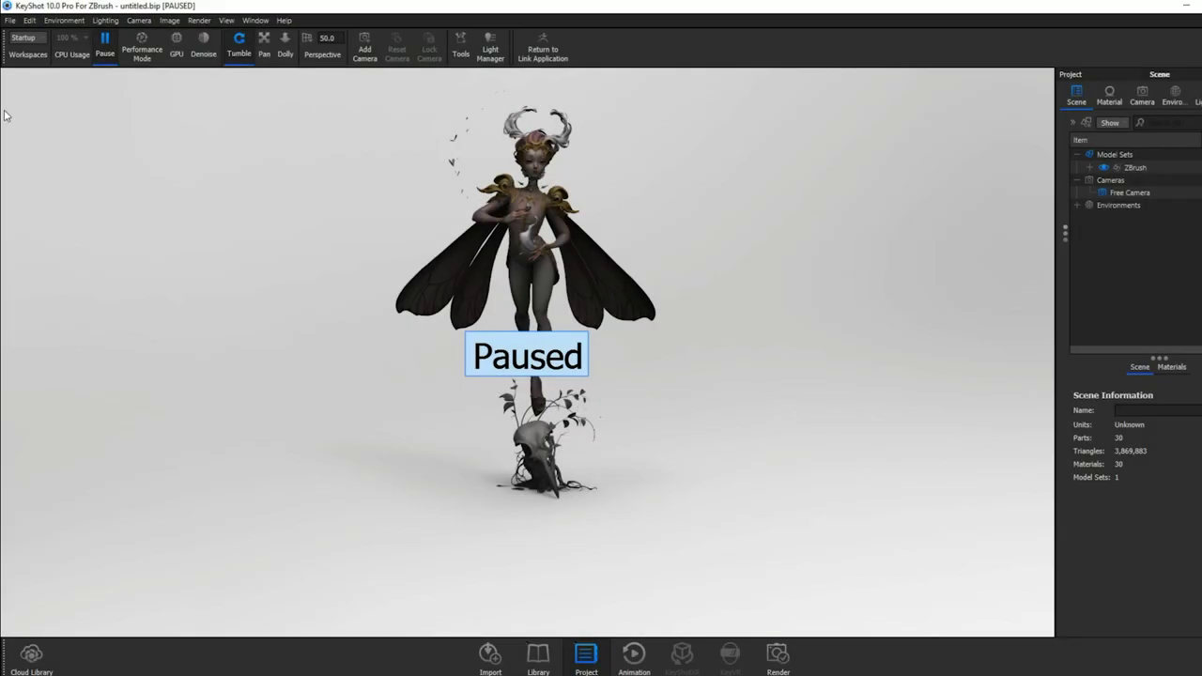
# Switch to KeyShot, enable GPU rendering, resume the paused real-time view and orbit to a higher angle.
pyautogui.click(175, 45)
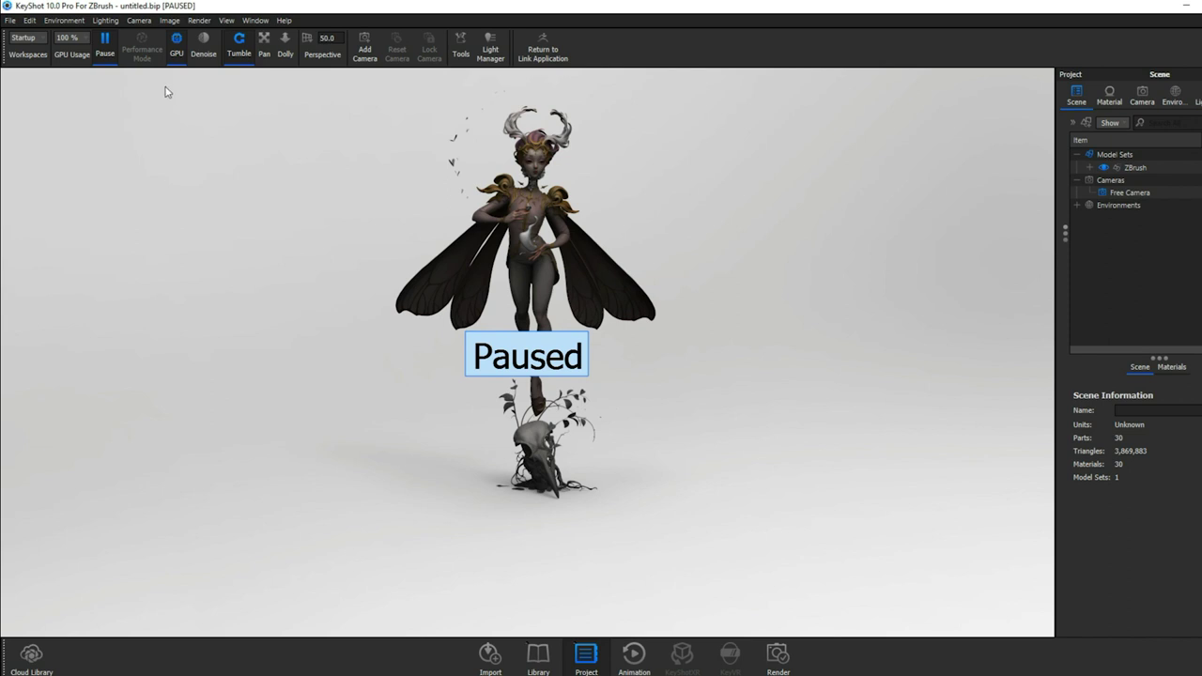
pyautogui.hotkey('shift', 'p')
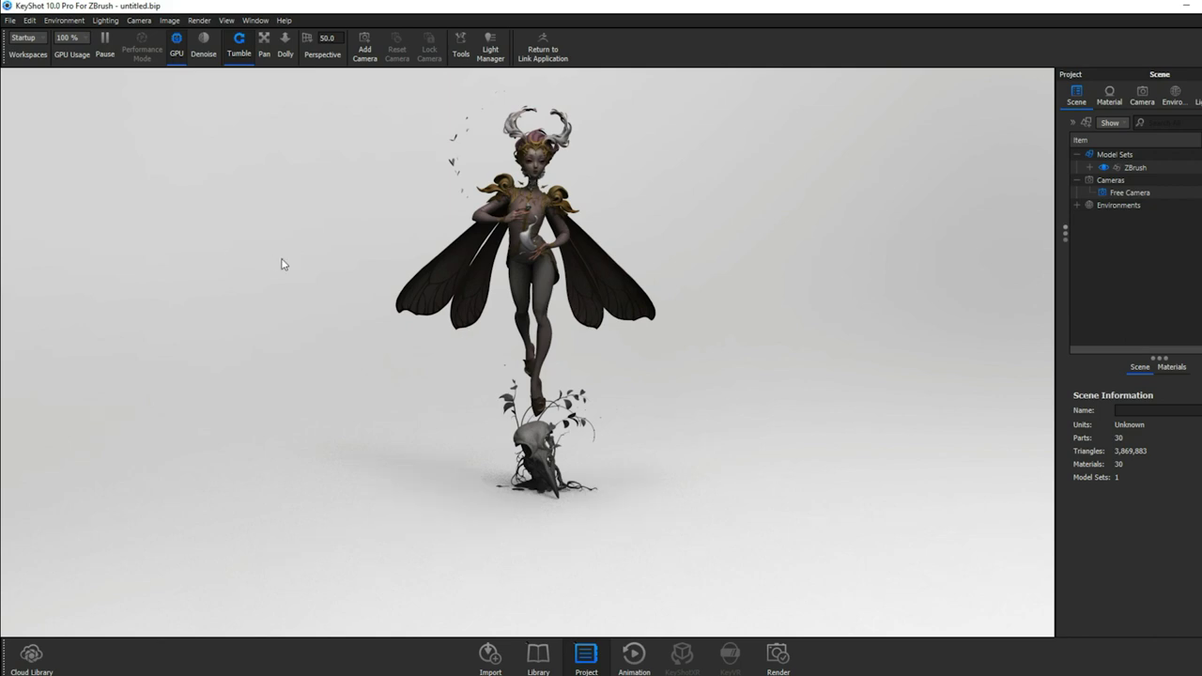
pyautogui.moveTo(784, 352); pyautogui.dragTo(770, 381)
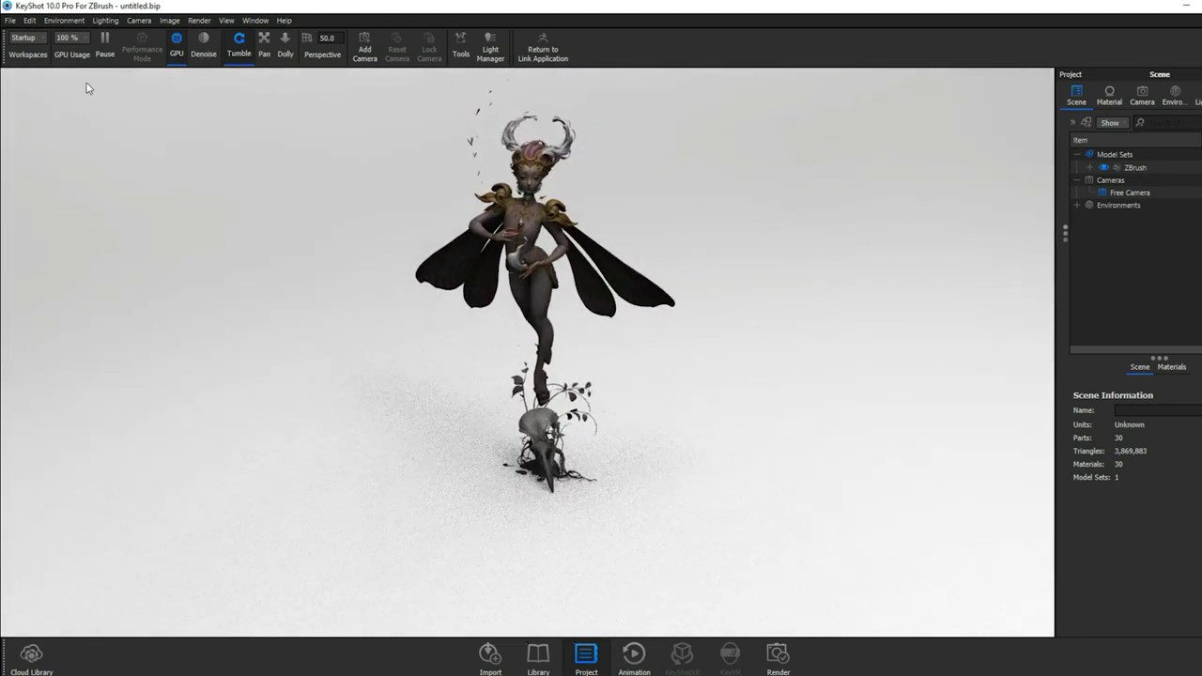
pyautogui.click(254, 19)
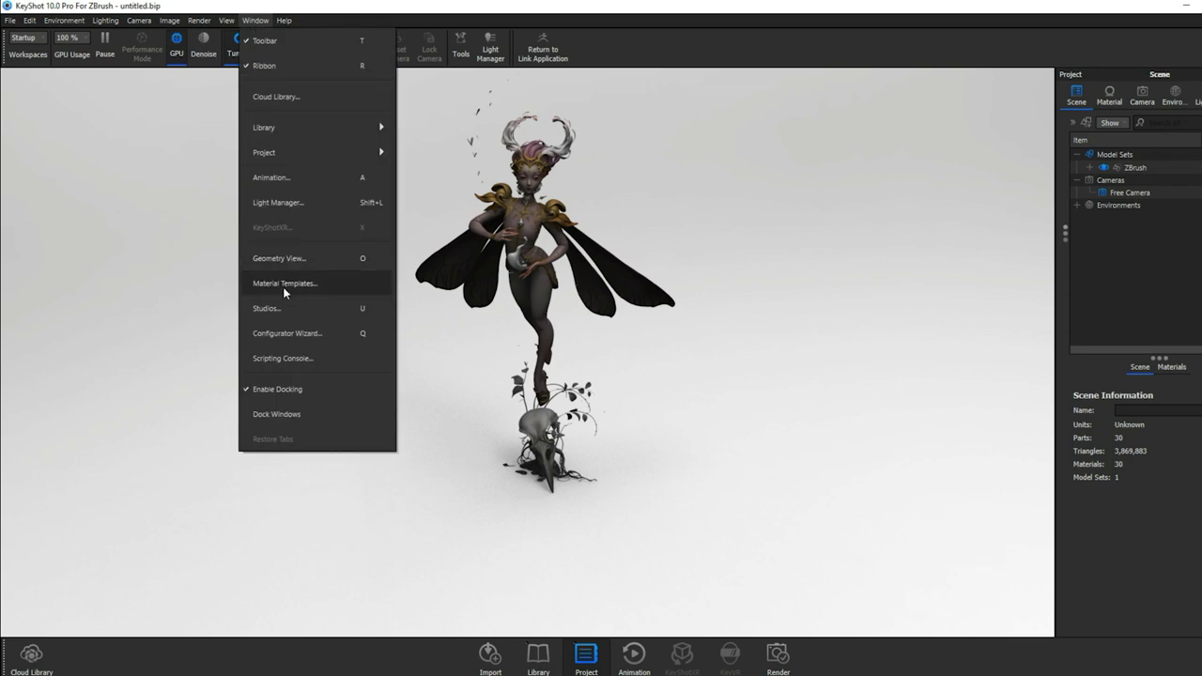
pyautogui.click(284, 286)
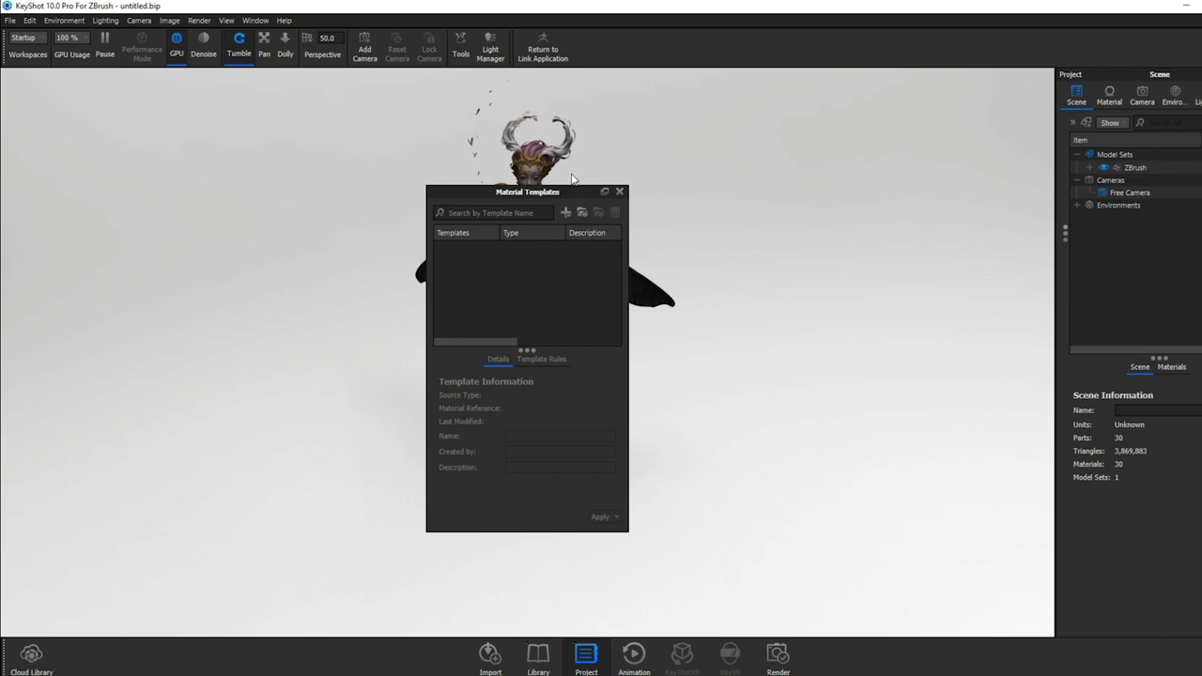
pyautogui.moveTo(627, 192); pyautogui.dragTo(314, 204)
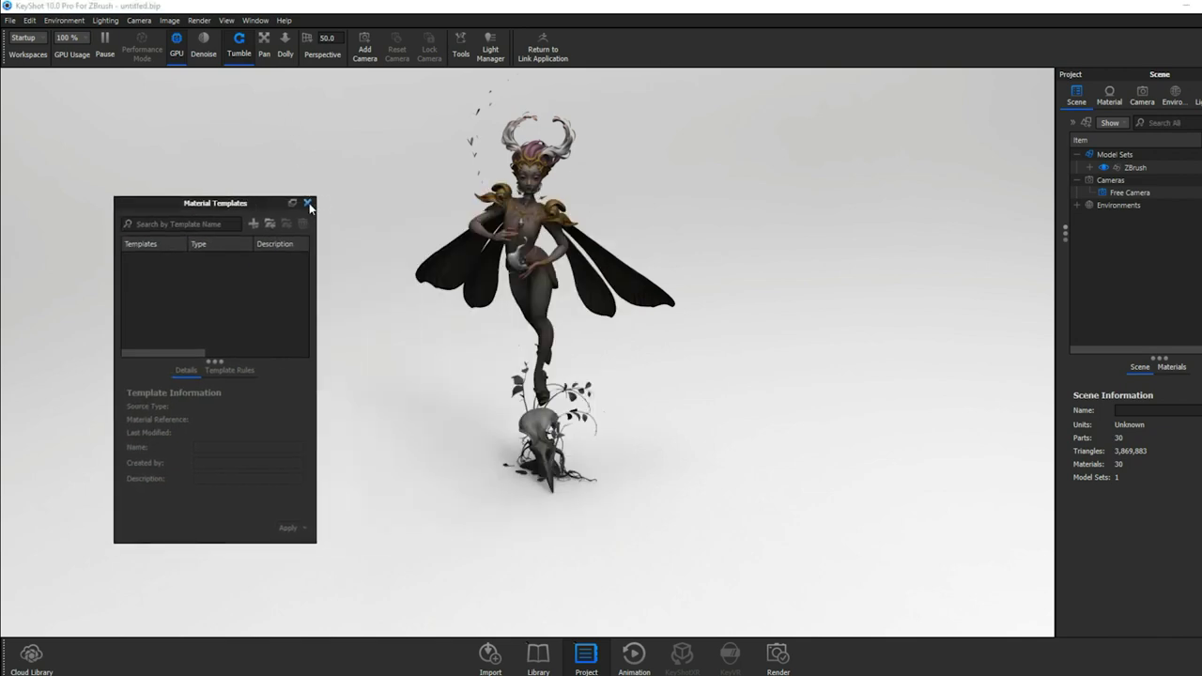
pyautogui.click(308, 204)
# Open the Environments section of the KeyShot library.
pyautogui.click(256, 20)
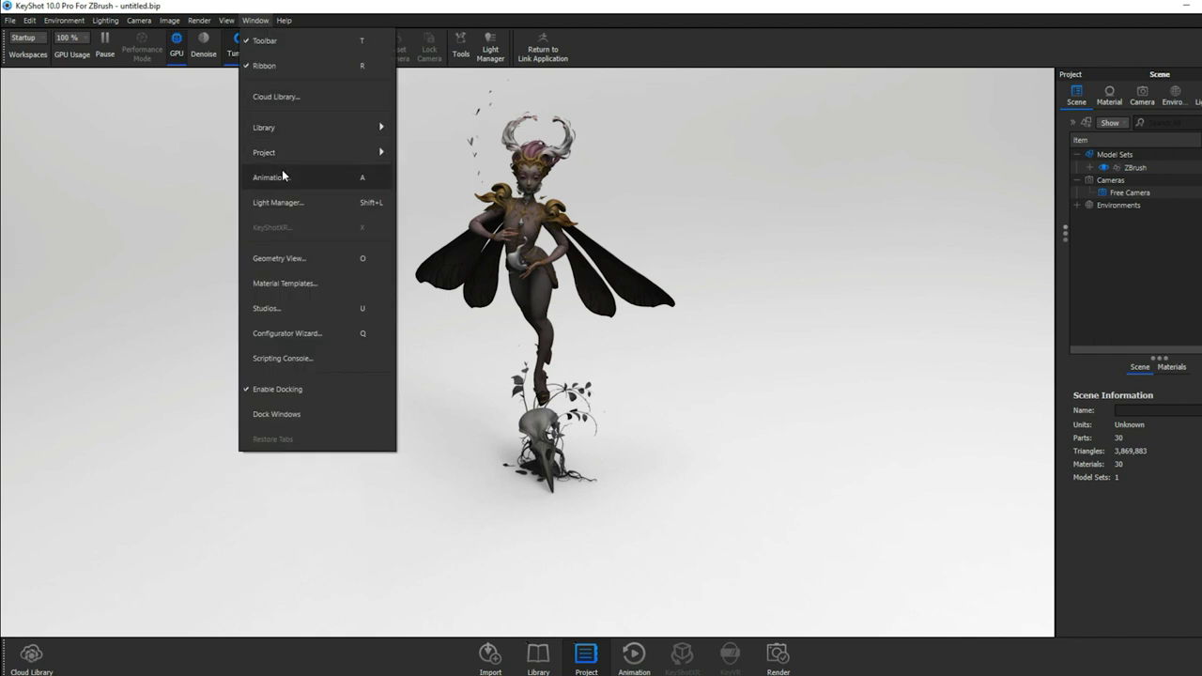
pyautogui.moveTo(299, 125)
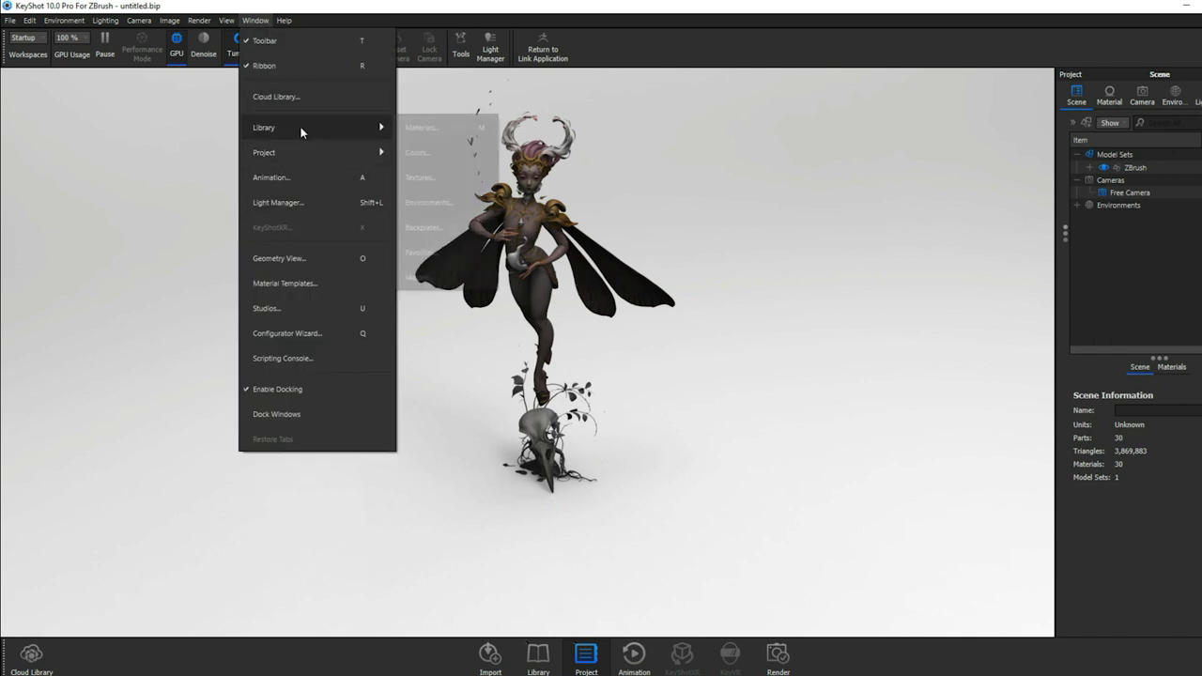
pyautogui.click(428, 203)
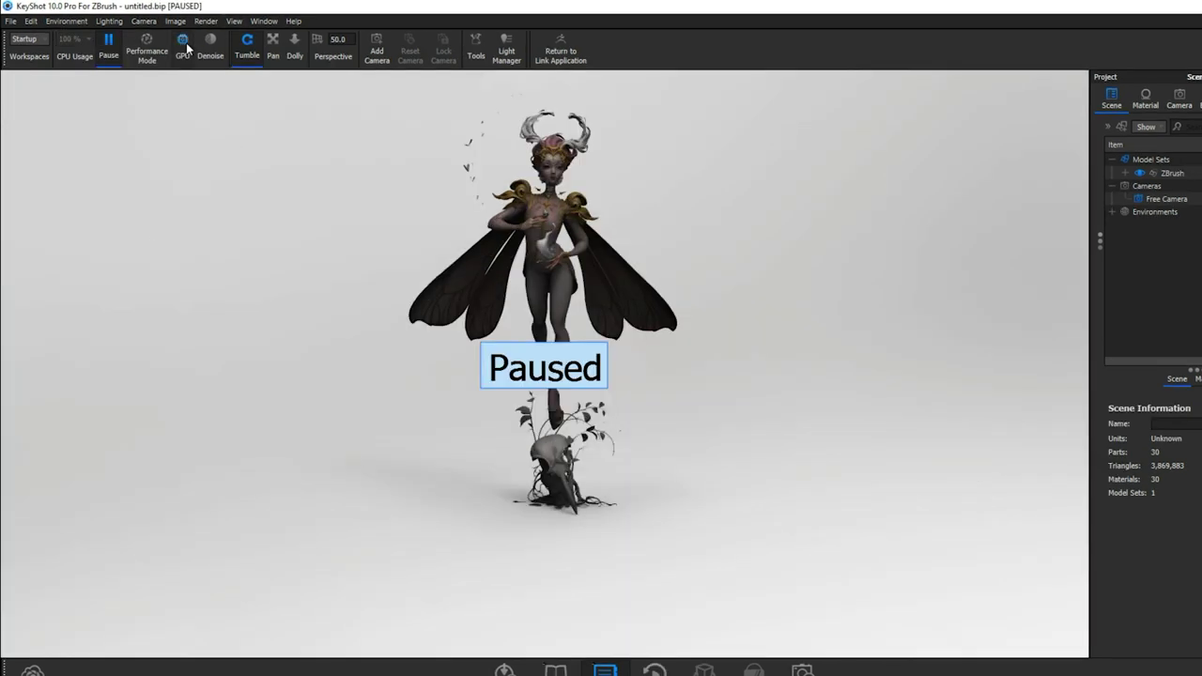
# Enable GPU rendering for the paused scene, resume the real-time view and orbit around the character.
pyautogui.click(183, 54)
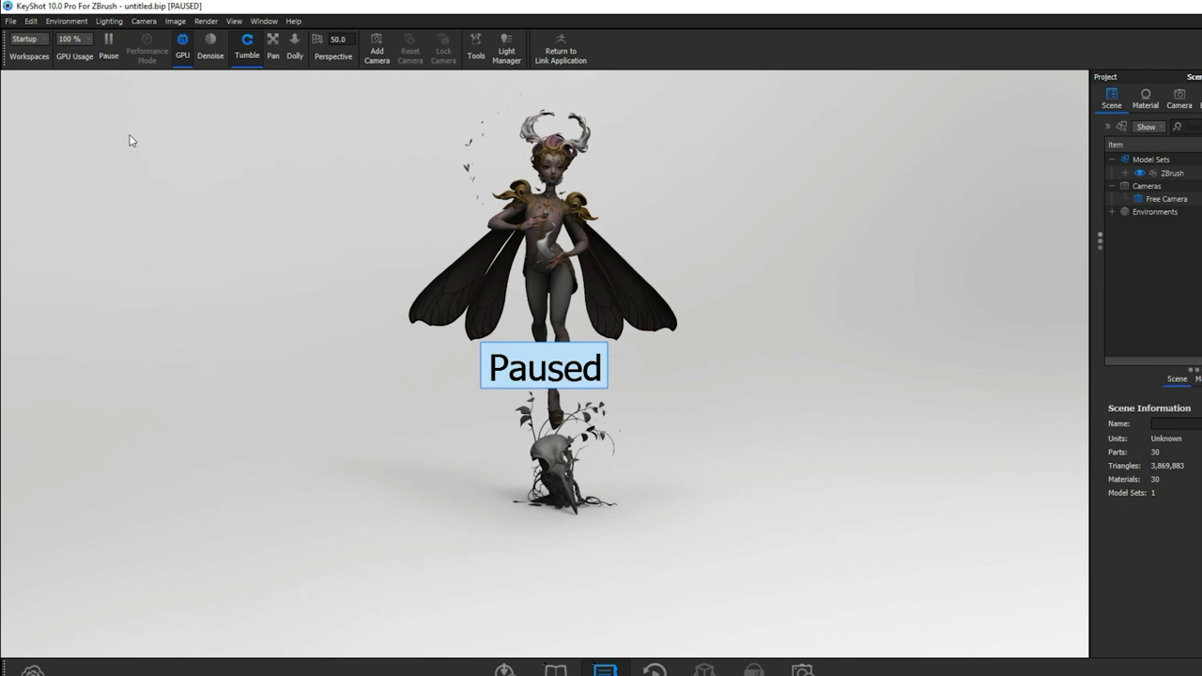
pyautogui.click(110, 60)
pyautogui.moveTo(797, 381); pyautogui.dragTo(808, 281)
# Open the environment library and apply the Dosch-Apartment_2k environment to the scene.
pyautogui.click(262, 20)
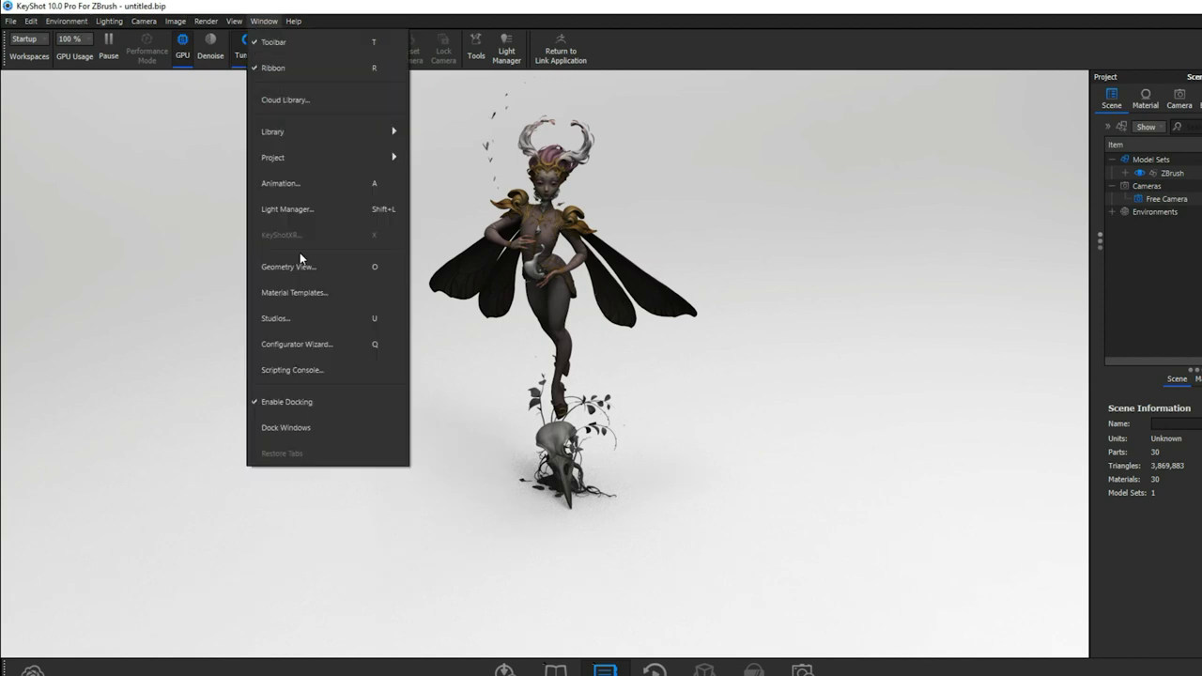
pyautogui.click(282, 129)
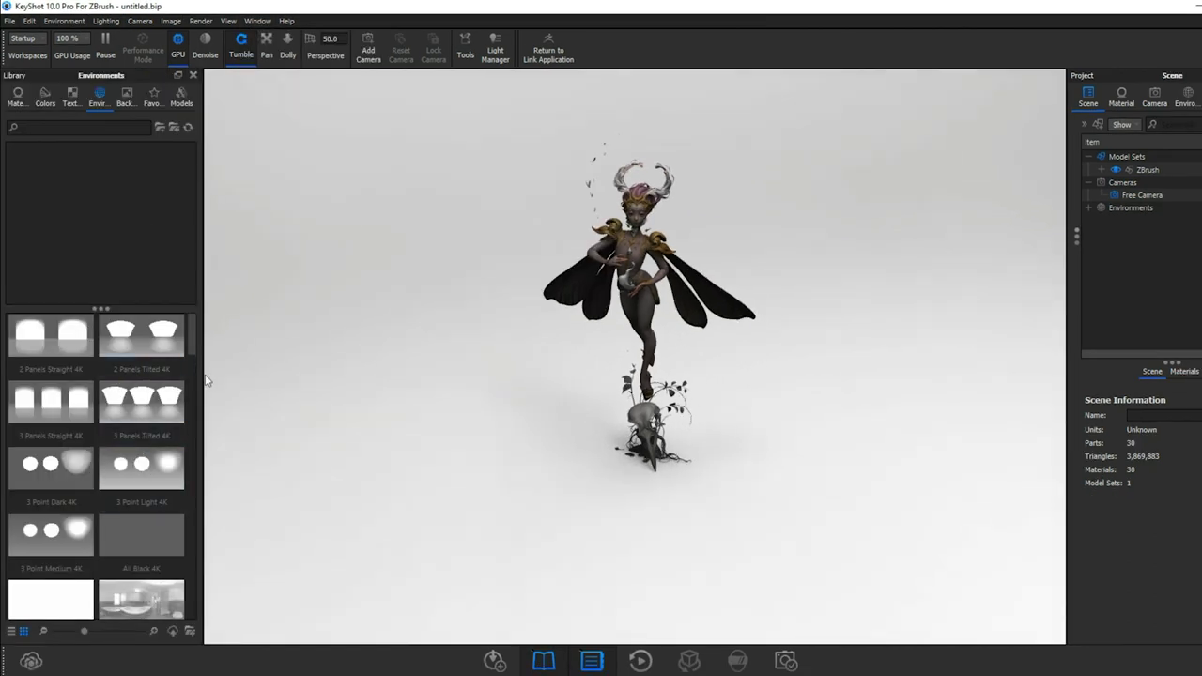
pyautogui.moveTo(190, 334); pyautogui.dragTo(189, 410)
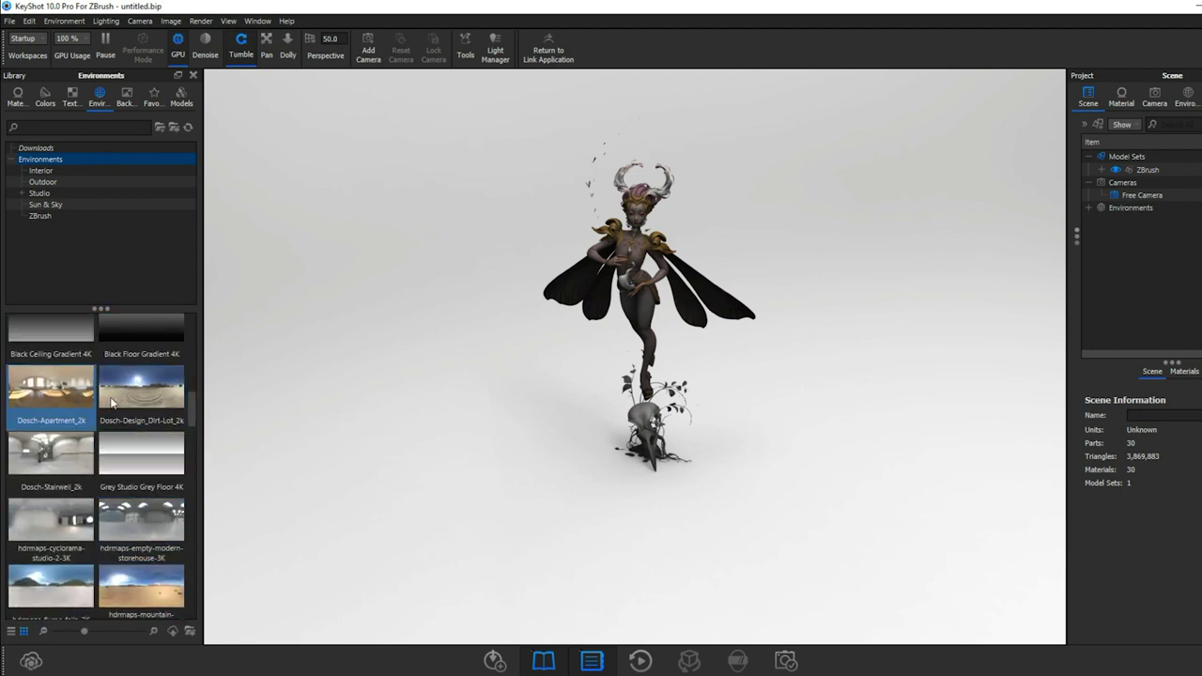
pyautogui.doubleClick(54, 401)
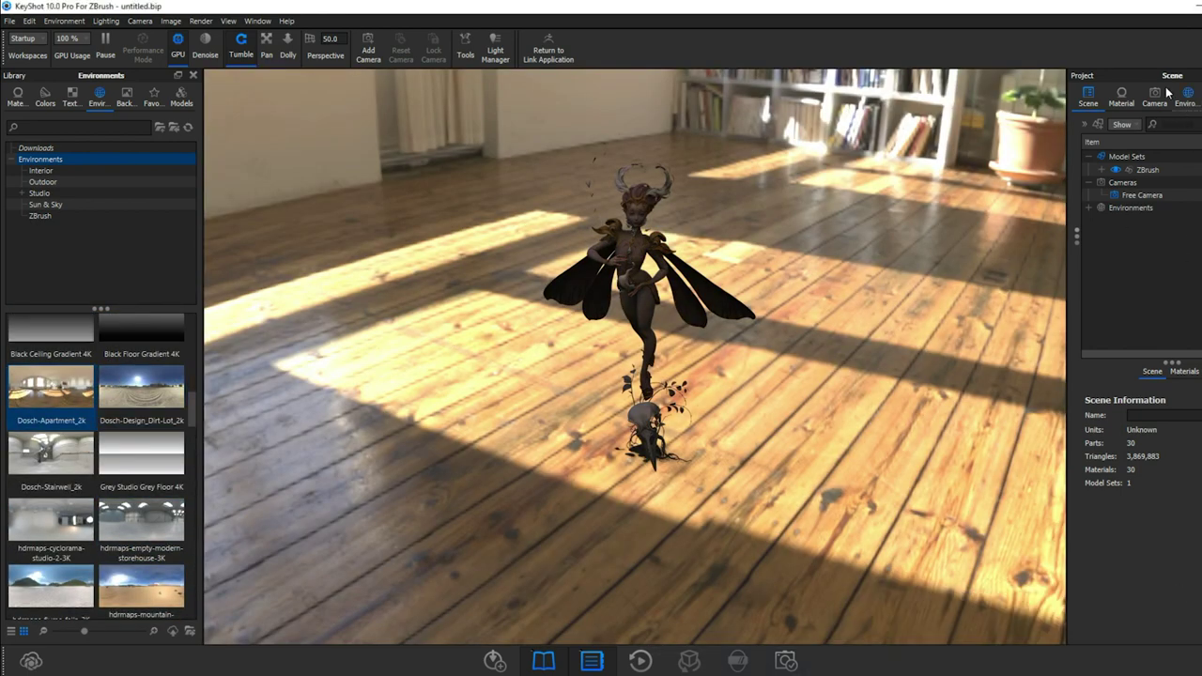
pyautogui.press('l')
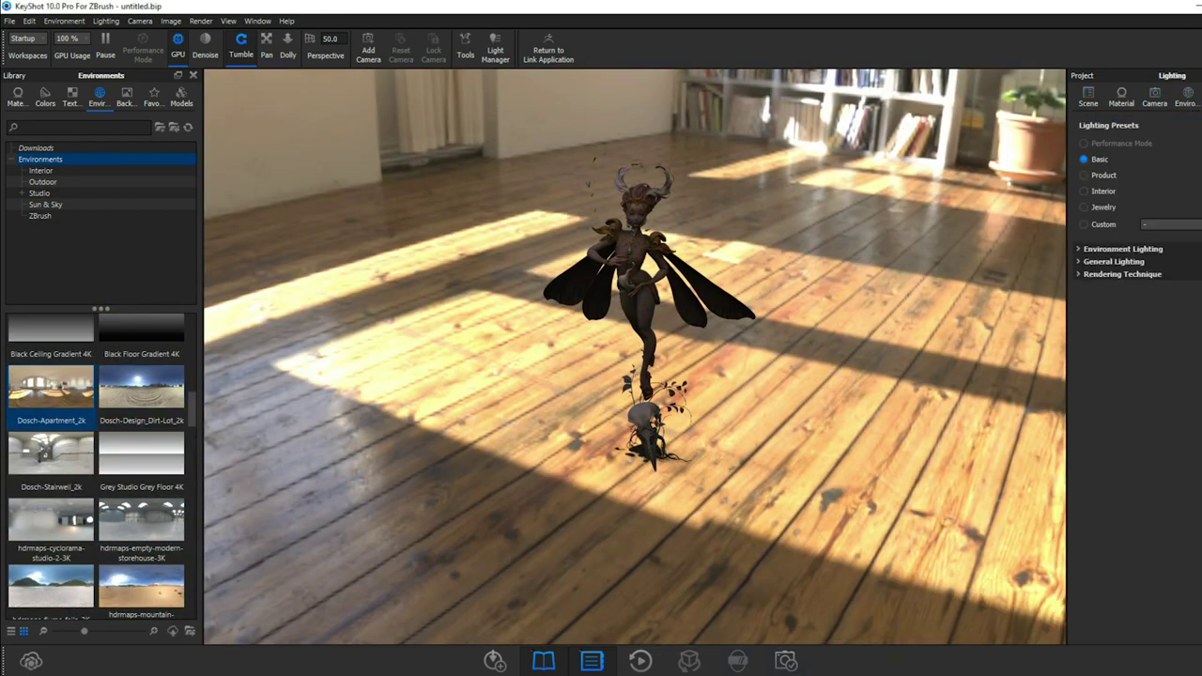
pyautogui.click(1111, 254)
pyautogui.click(1103, 322)
pyautogui.click(1125, 102)
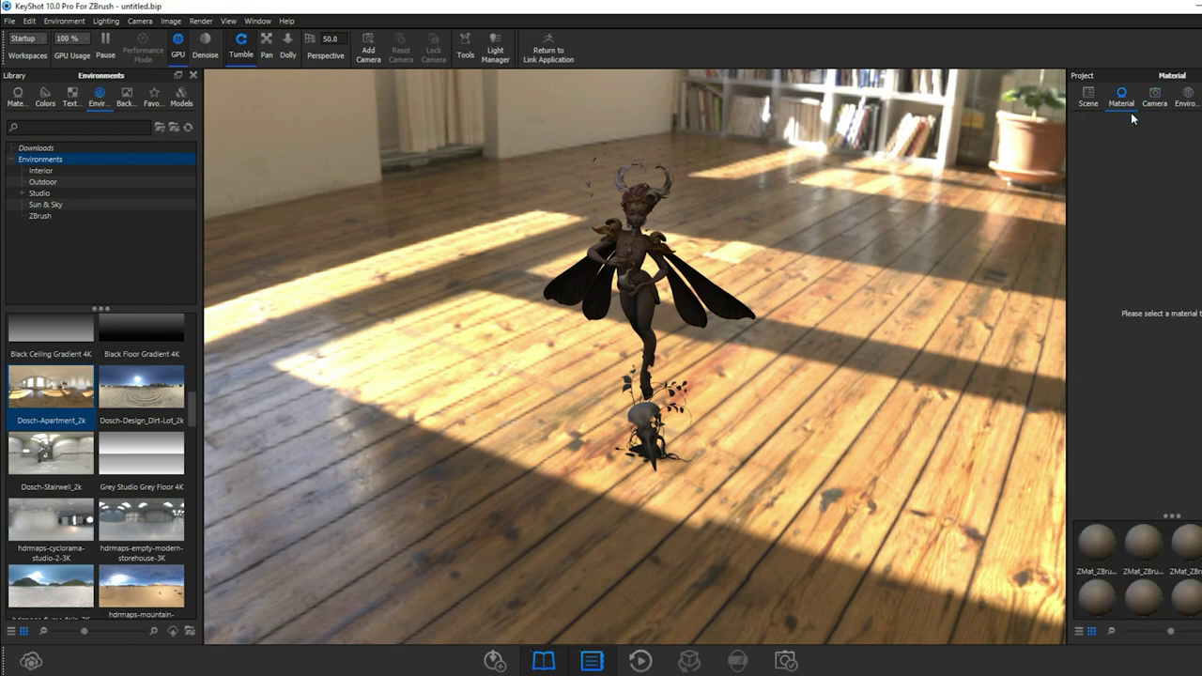
pyautogui.click(1168, 105)
pyautogui.click(1199, 94)
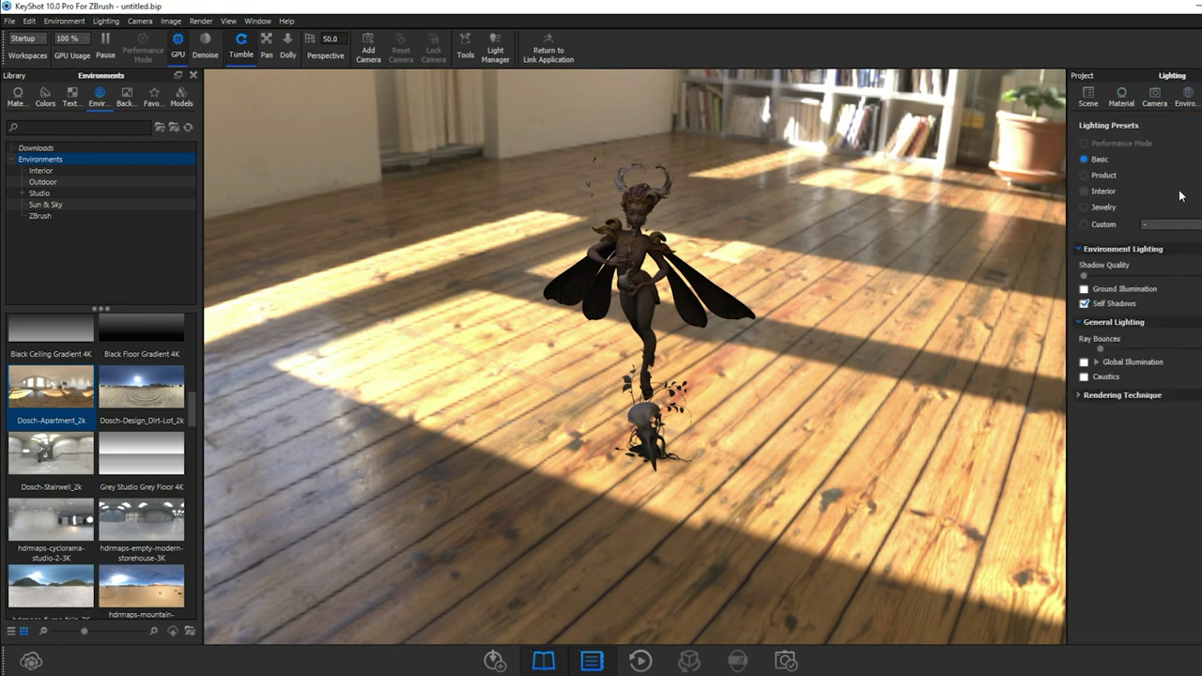
# Set the environment's background to solid black, lower its brightness and slightly raise its contrast.
pyautogui.click(1186, 96)
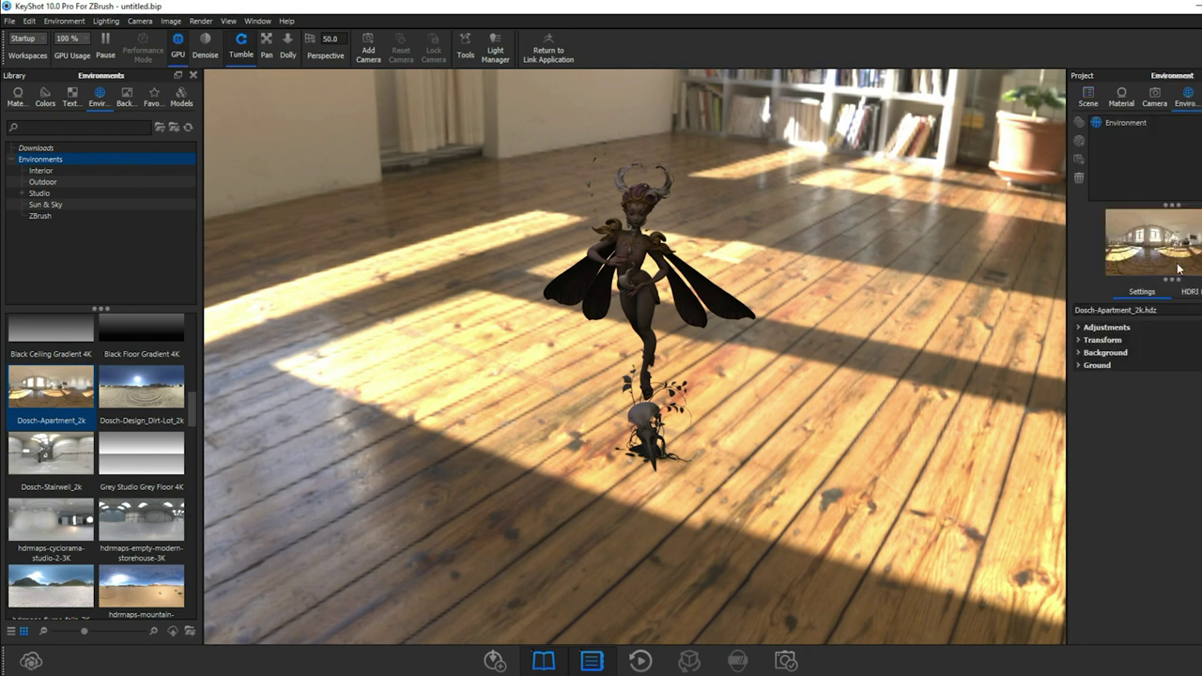
pyautogui.click(1091, 327)
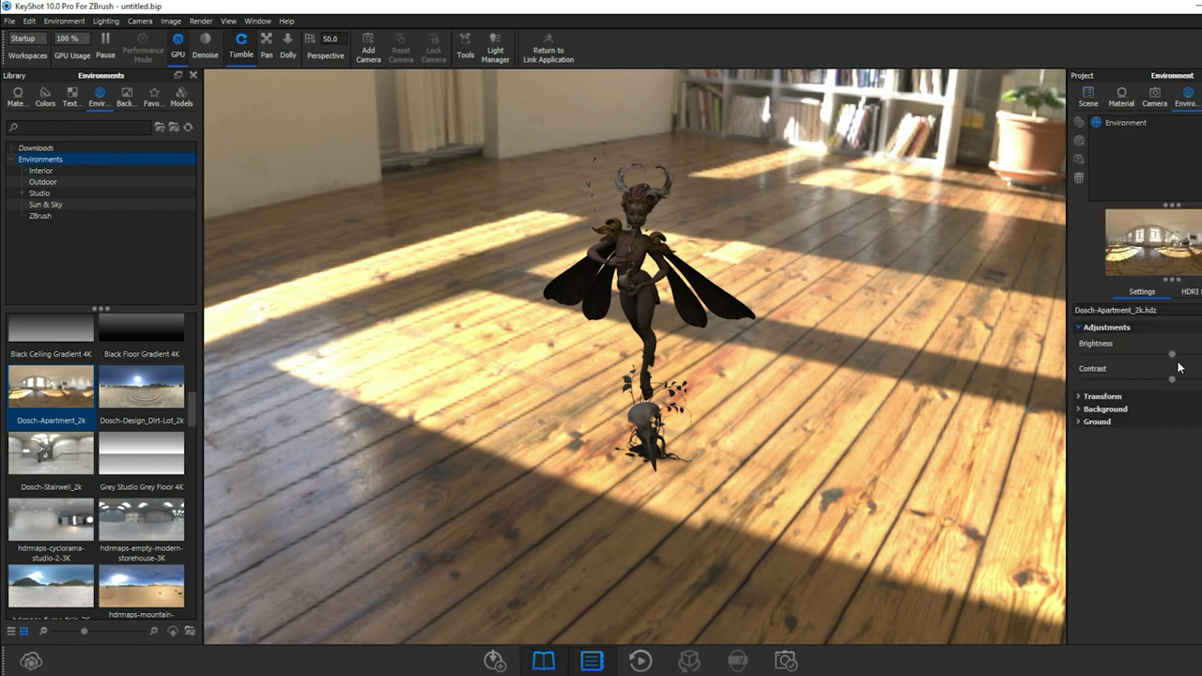
pyautogui.click(1132, 397)
pyautogui.click(1109, 482)
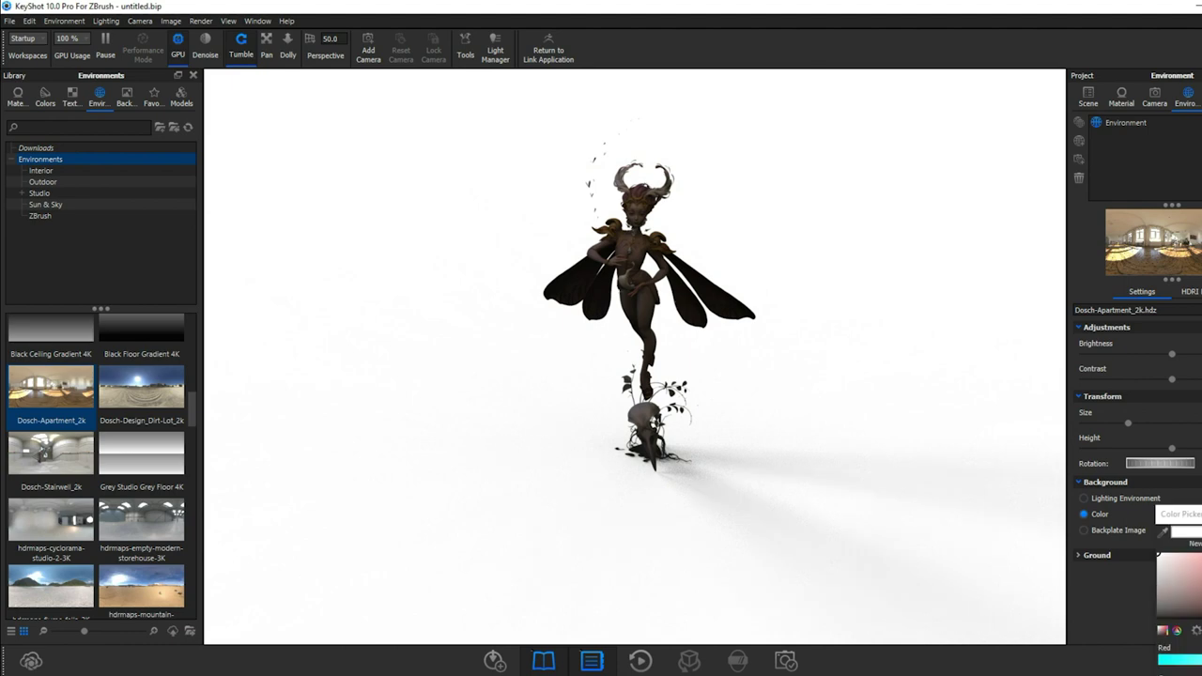
pyautogui.moveTo(1159, 573); pyautogui.dragTo(1159, 633)
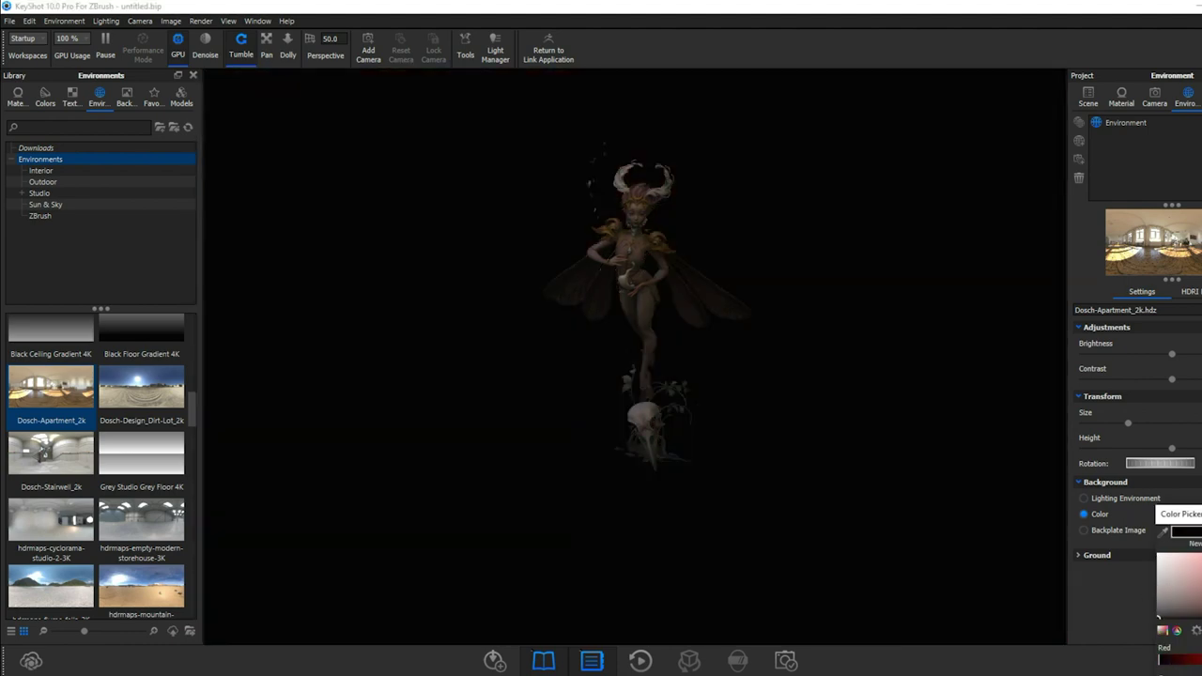
pyautogui.click(1039, 528)
pyautogui.moveTo(1172, 379); pyautogui.dragTo(1107, 354)
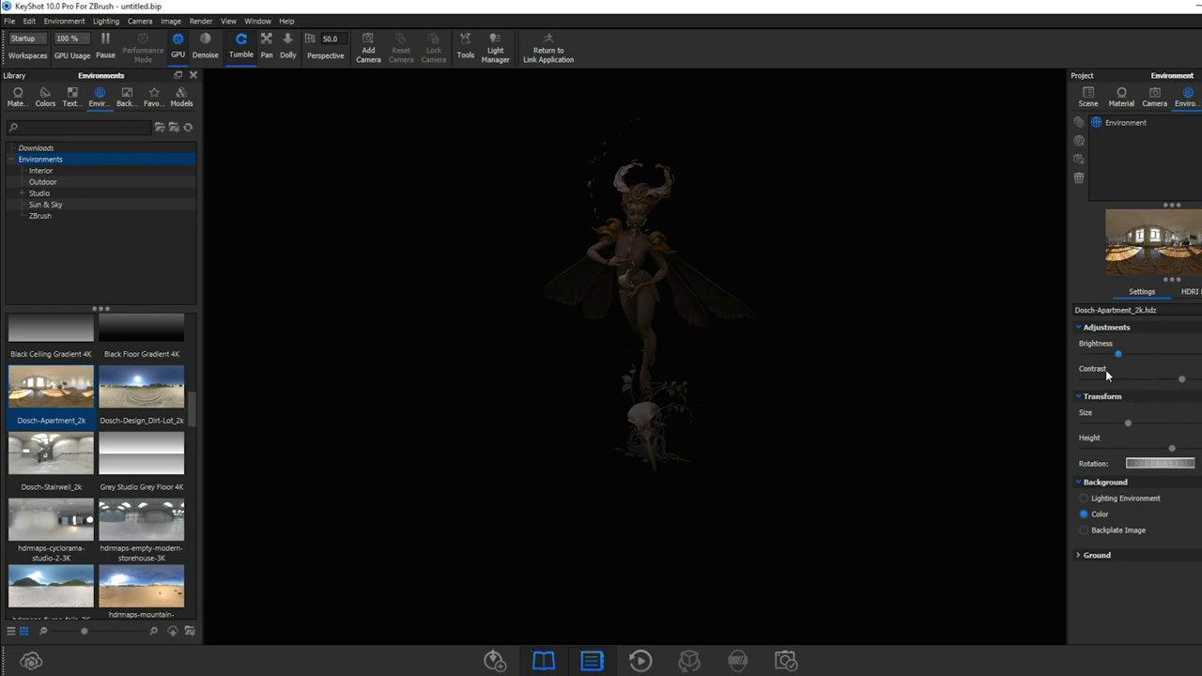
# Add a disc, raise it above the character's head and tilt it about -32° around X toward the figure.
pyautogui.click(29, 20)
pyautogui.moveTo(76, 97)
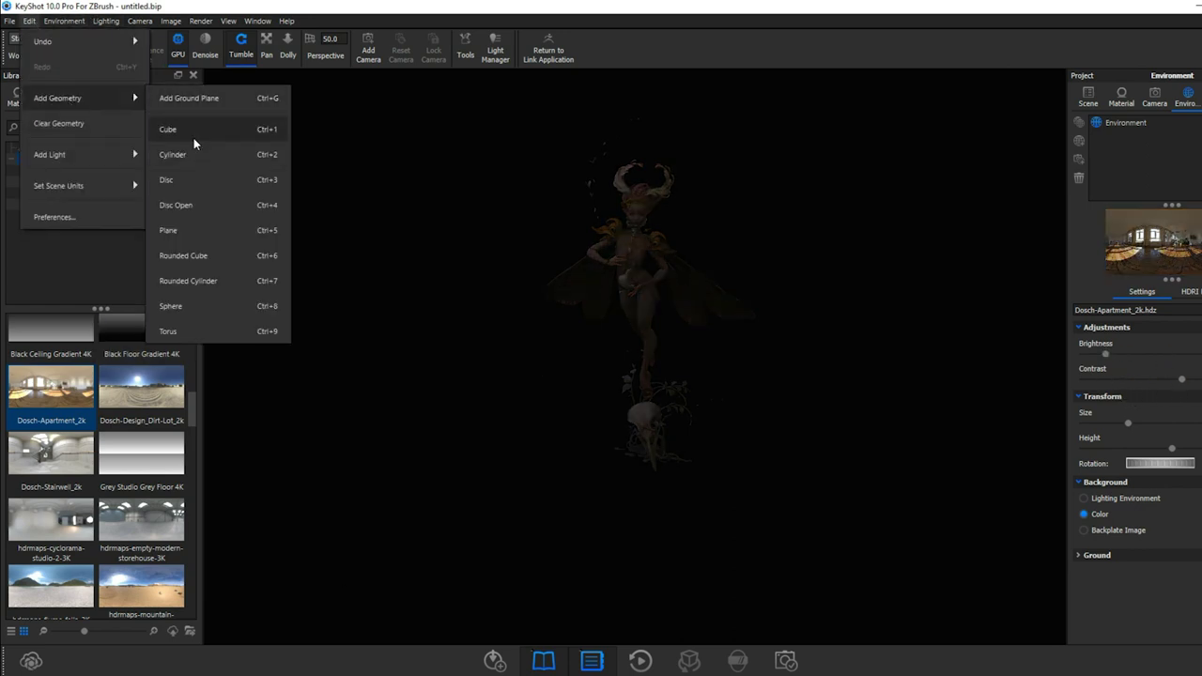
pyautogui.click(188, 179)
pyautogui.moveTo(635, 422); pyautogui.dragTo(666, 161)
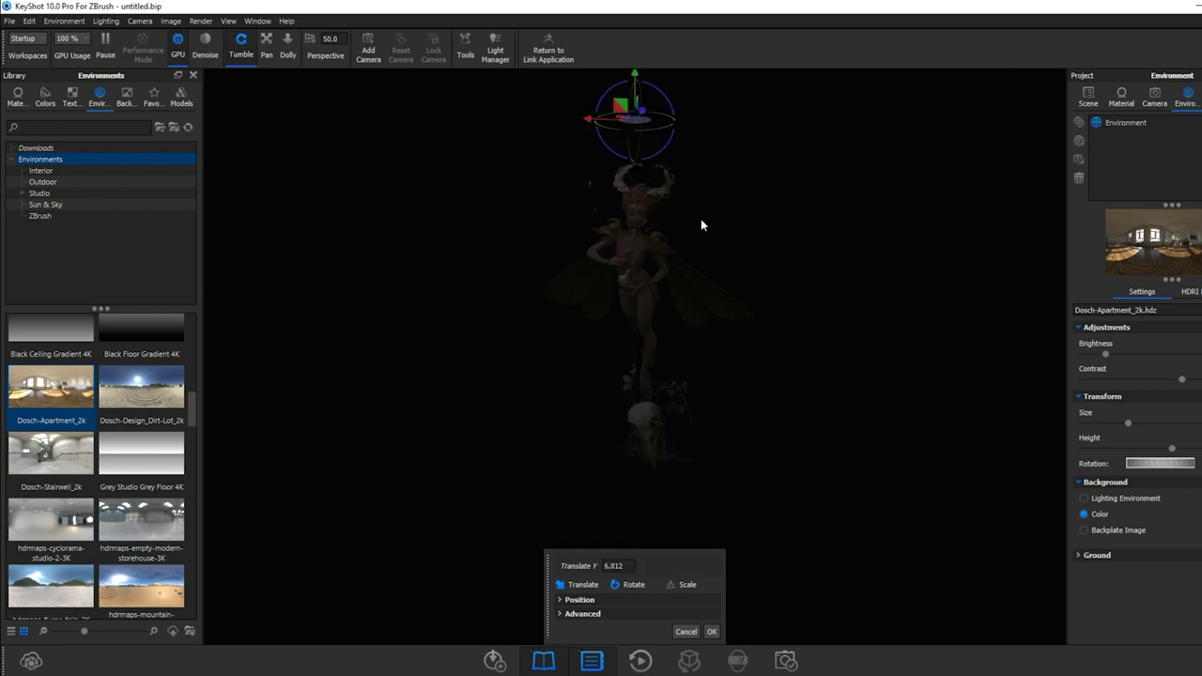
pyautogui.moveTo(645, 110); pyautogui.dragTo(716, 413)
pyautogui.moveTo(552, 246); pyautogui.dragTo(582, 247)
pyautogui.moveTo(886, 339); pyautogui.dragTo(996, 319)
pyautogui.moveTo(677, 207); pyautogui.dragTo(673, 233)
pyautogui.moveTo(714, 264); pyautogui.dragTo(497, 247)
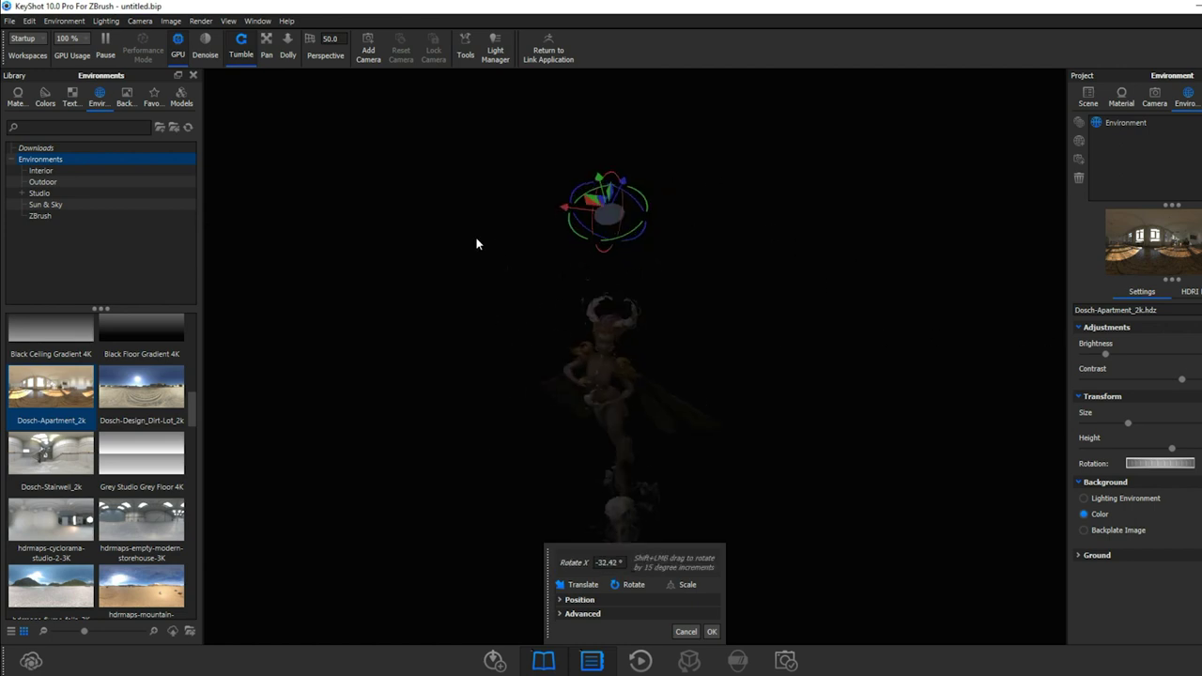
pyautogui.click(712, 632)
# Apply a 60-degree Spotlight material from the light library to the disc above the head.
pyautogui.click(17, 96)
pyautogui.click(21, 250)
pyautogui.scroll(-3, 189, 238)
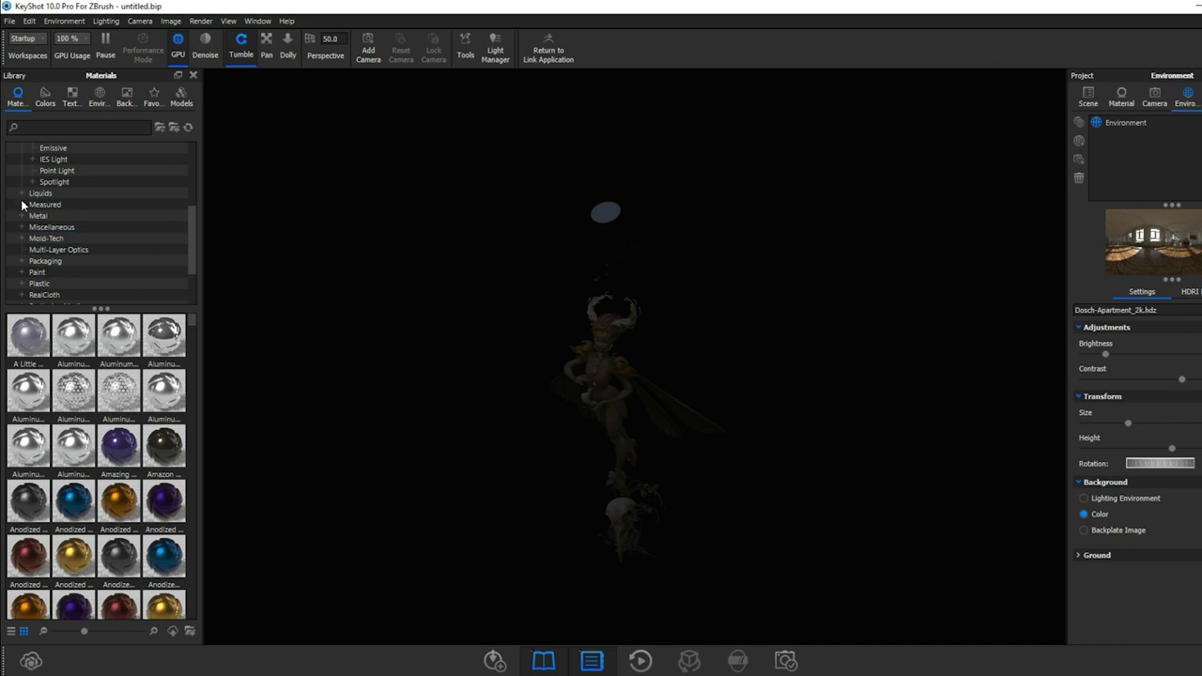
pyautogui.click(78, 193)
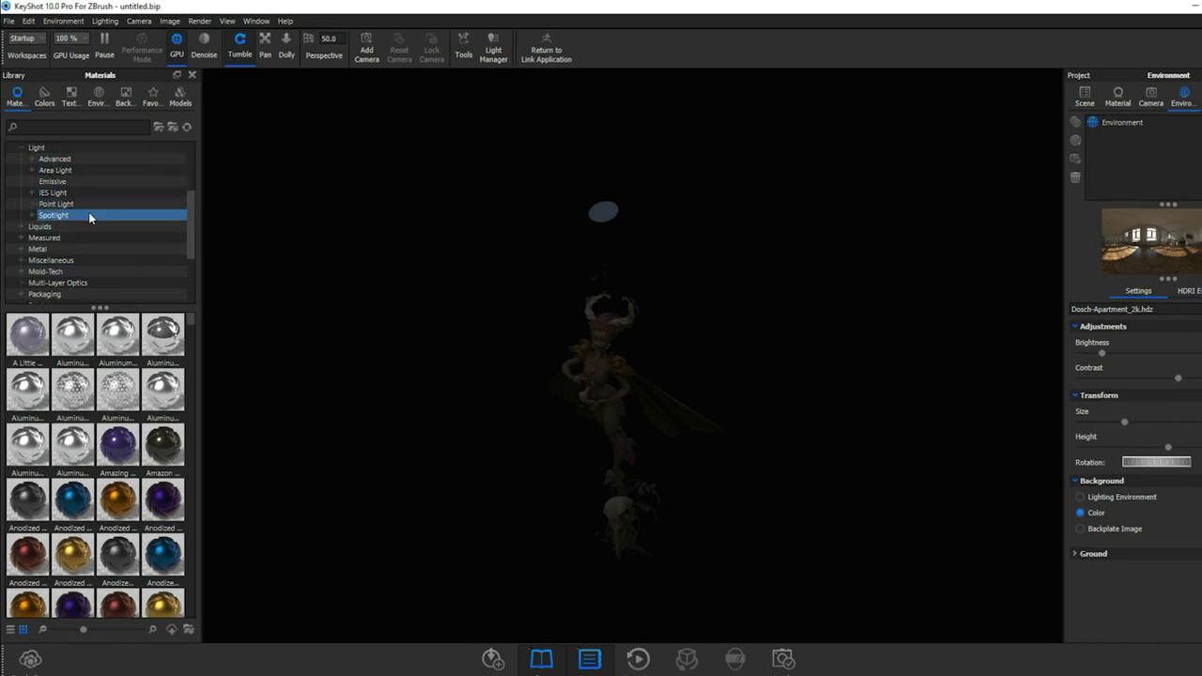
pyautogui.click(90, 216)
pyautogui.moveTo(117, 567); pyautogui.dragTo(612, 217)
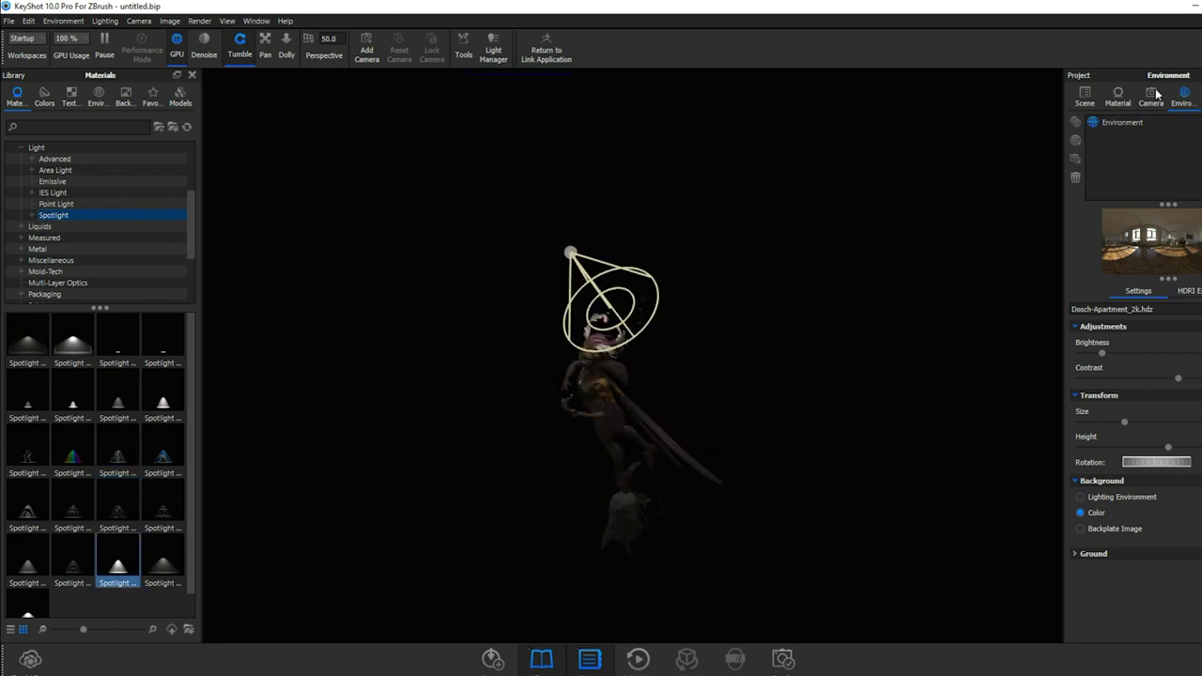
# Select the spotlight disc above the head, adjust its aim and widen the light source's radius.
pyautogui.click(1118, 97)
pyautogui.click(1086, 96)
pyautogui.click(1137, 180)
pyautogui.click(1118, 97)
pyautogui.moveTo(732, 235); pyautogui.dragTo(616, 234)
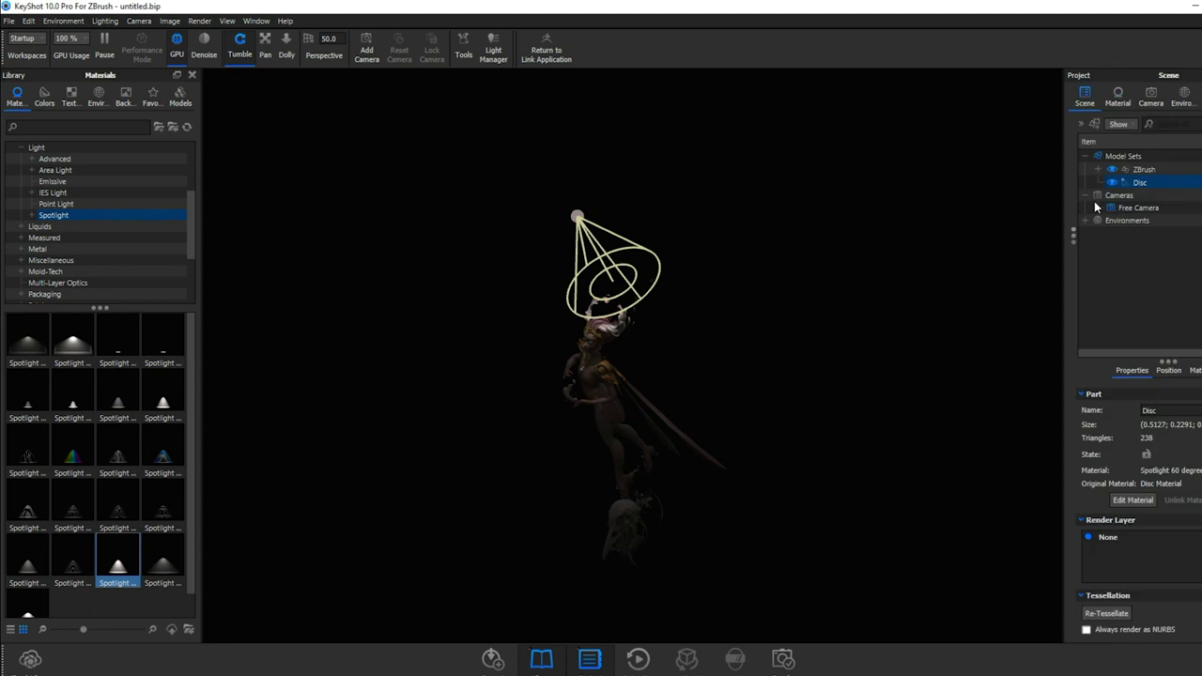
pyautogui.click(612, 282)
pyautogui.moveTo(611, 284); pyautogui.dragTo(623, 299)
pyautogui.moveTo(747, 287); pyautogui.dragTo(657, 270)
pyautogui.moveTo(564, 193)
pyautogui.mouseDown()
pyautogui.moveTo(569, 161)
pyautogui.moveTo(583, 186)
pyautogui.mouseUp()
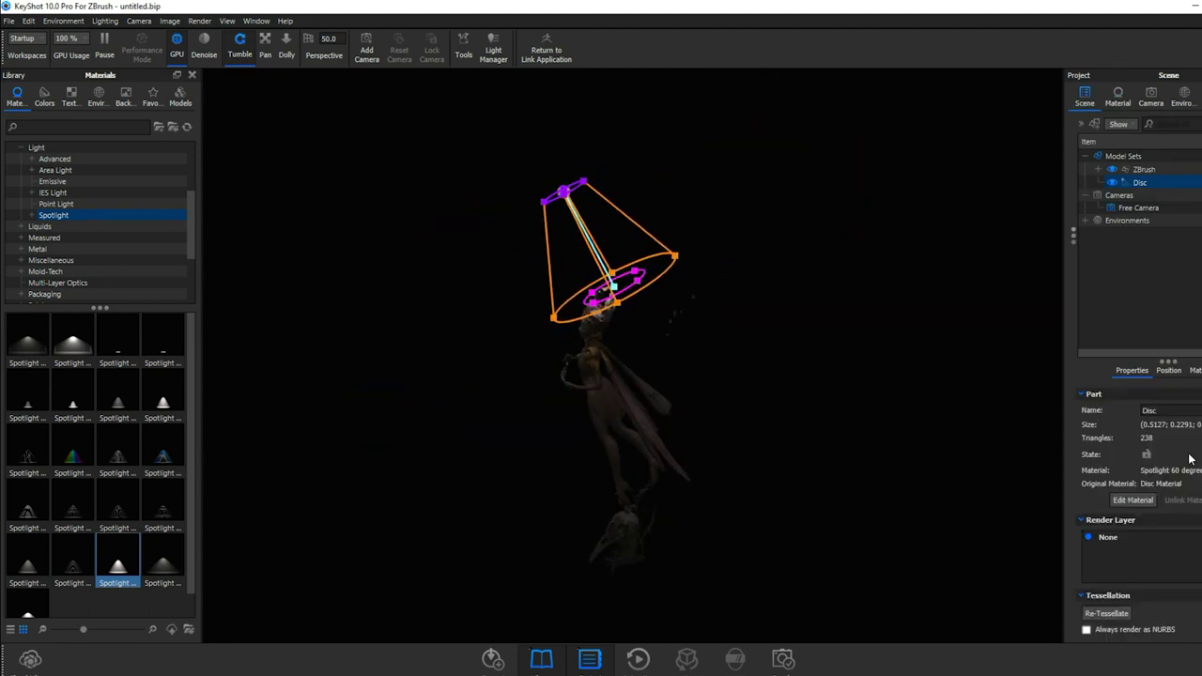
# Move and rotate the spotlight so it shines down onto the character's head and shoulders from the front.
pyautogui.click(1168, 370)
pyautogui.click(1167, 395)
pyautogui.moveTo(551, 158); pyautogui.dragTo(582, 233)
pyautogui.moveTo(714, 292)
pyautogui.mouseDown()
pyautogui.moveTo(740, 335)
pyautogui.moveTo(705, 292)
pyautogui.mouseUp()
pyautogui.moveTo(660, 208); pyautogui.dragTo(645, 177)
pyautogui.click(708, 630)
# Examine the spotlight's effect on the character's head and upper body from close up and from farther away.
pyautogui.click(1117, 98)
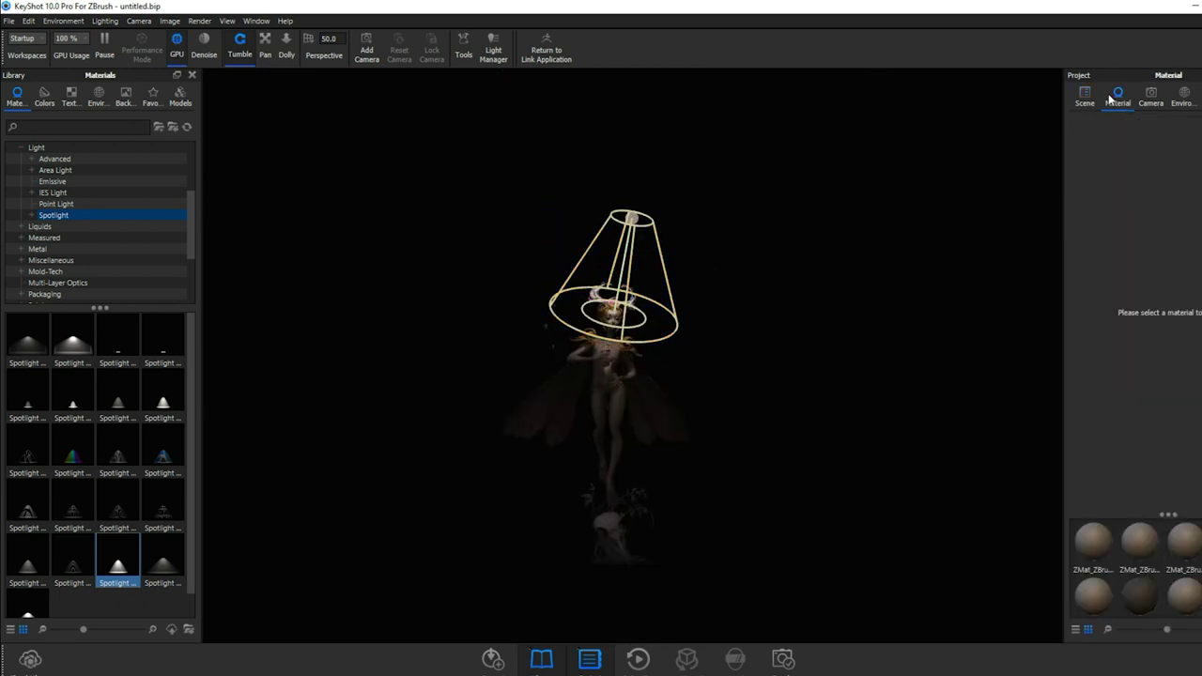
pyautogui.rightClick(717, 575)
pyautogui.rightClick(800, 449)
pyautogui.keyDown('alt'); pyautogui.moveTo(756, 386); pyautogui.dragTo(782, 188, button='right'); pyautogui.keyUp('alt')
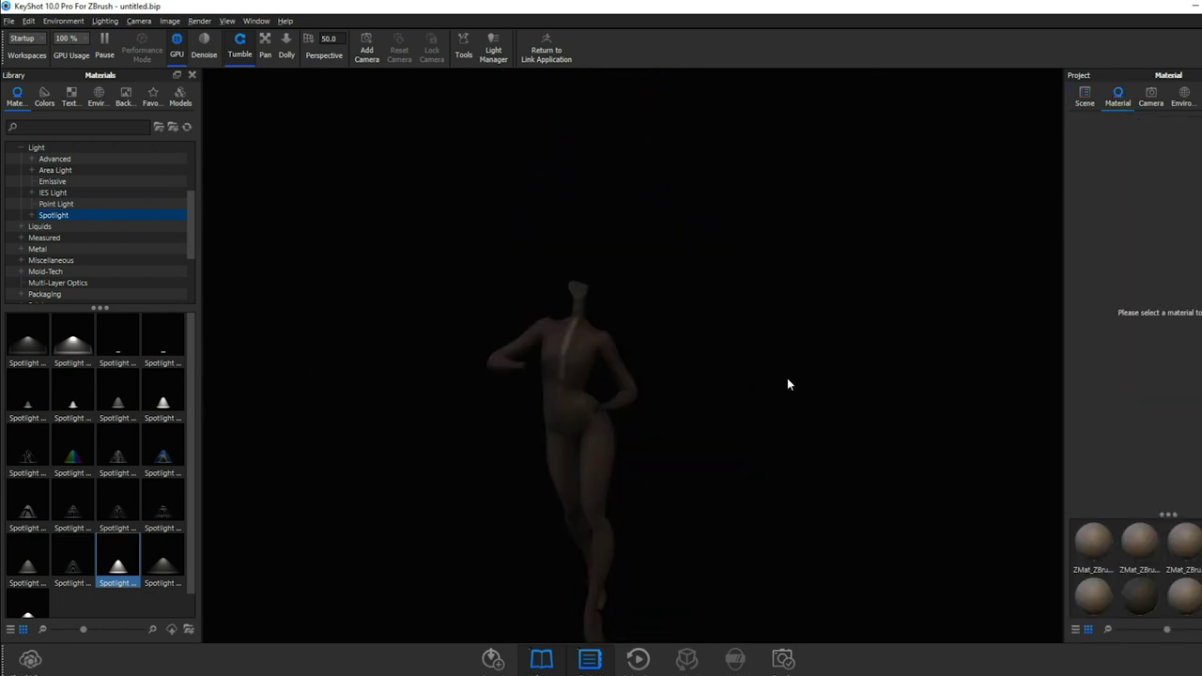
pyautogui.click(1085, 96)
pyautogui.click(1112, 182)
pyautogui.moveTo(712, 381); pyautogui.dragTo(787, 390)
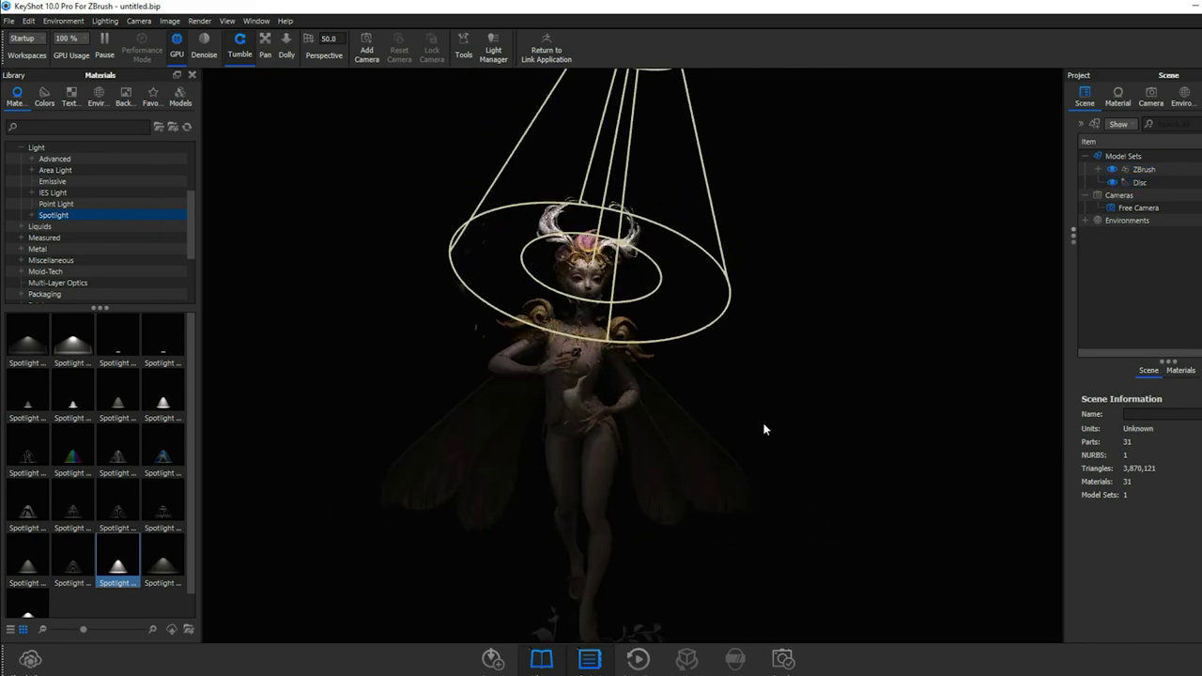
pyautogui.scroll(-3, 779, 376)
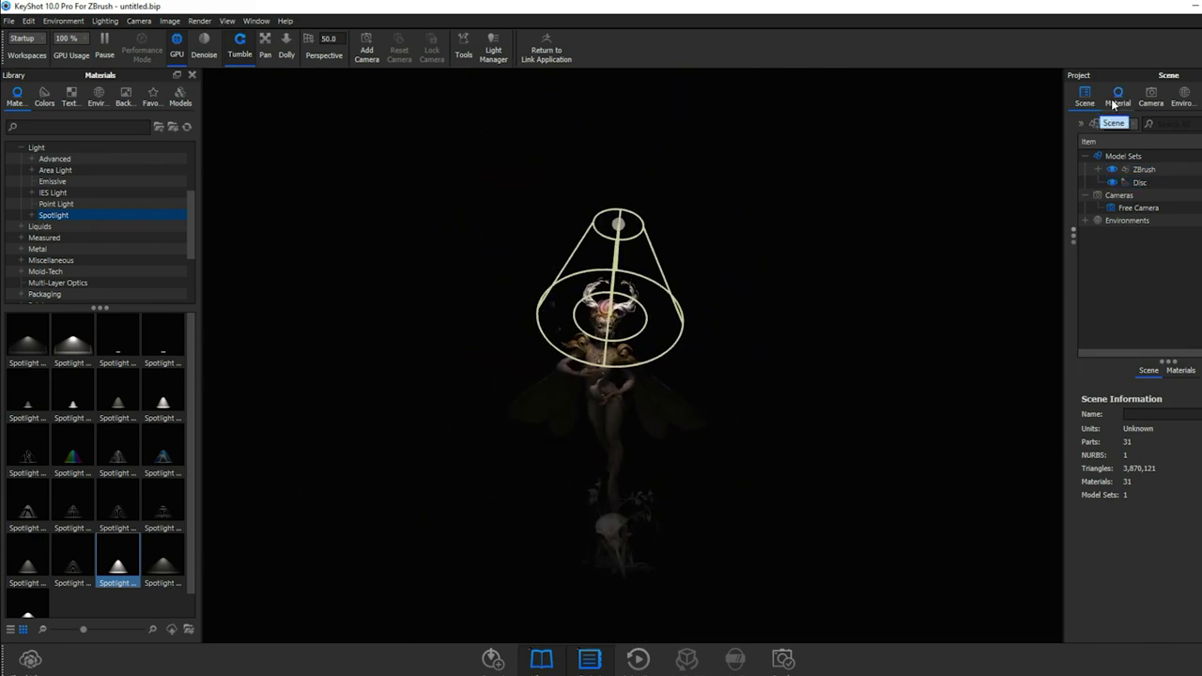
# Add a second disc near the skull base and raise it to about 1.35 on Y.
pyautogui.click(61, 21)
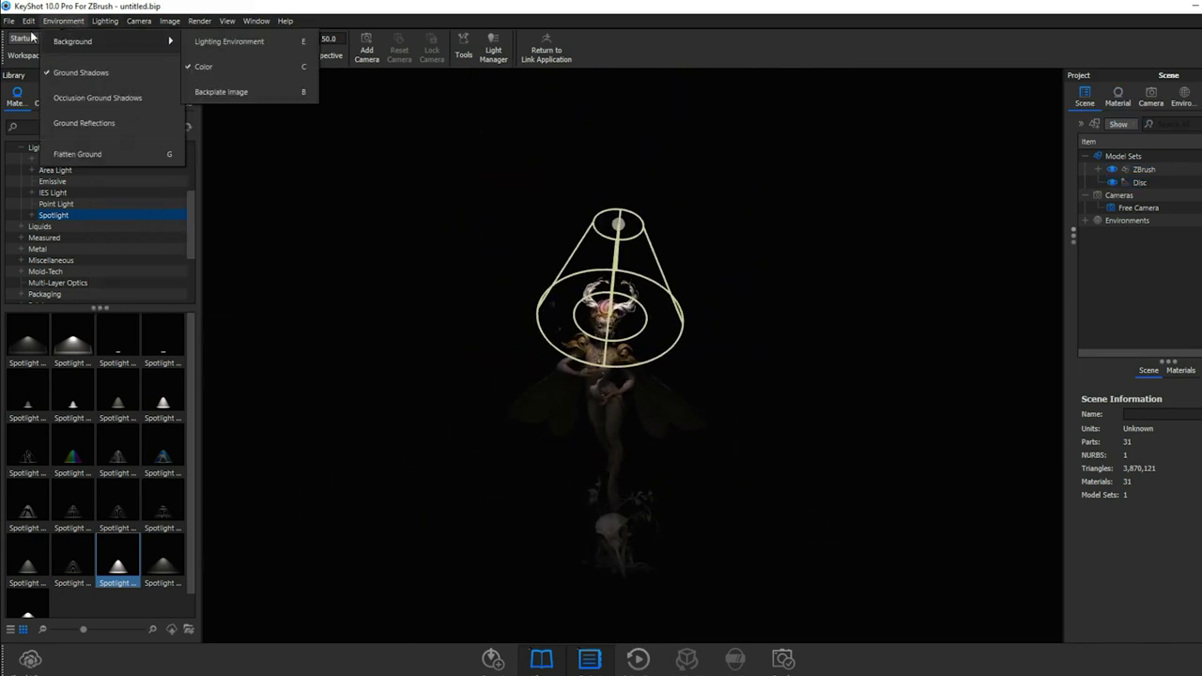
pyautogui.moveTo(29, 21)
pyautogui.moveTo(57, 97)
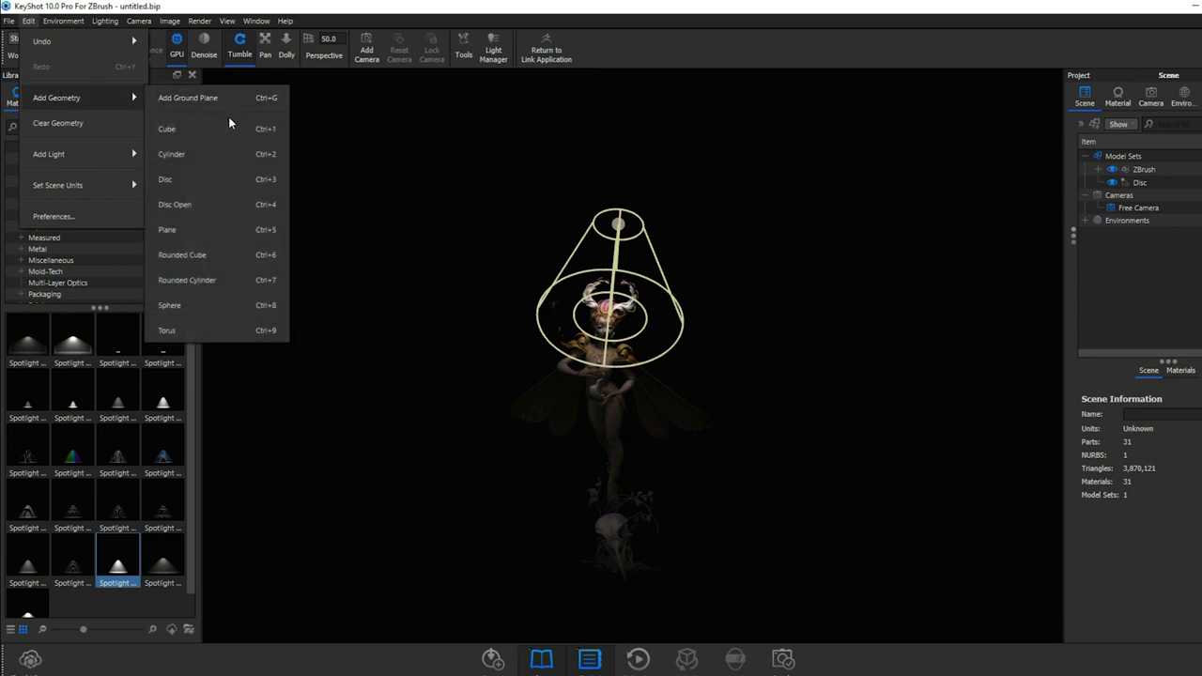
pyautogui.click(210, 179)
pyautogui.moveTo(604, 526); pyautogui.dragTo(607, 469)
pyautogui.click(710, 629)
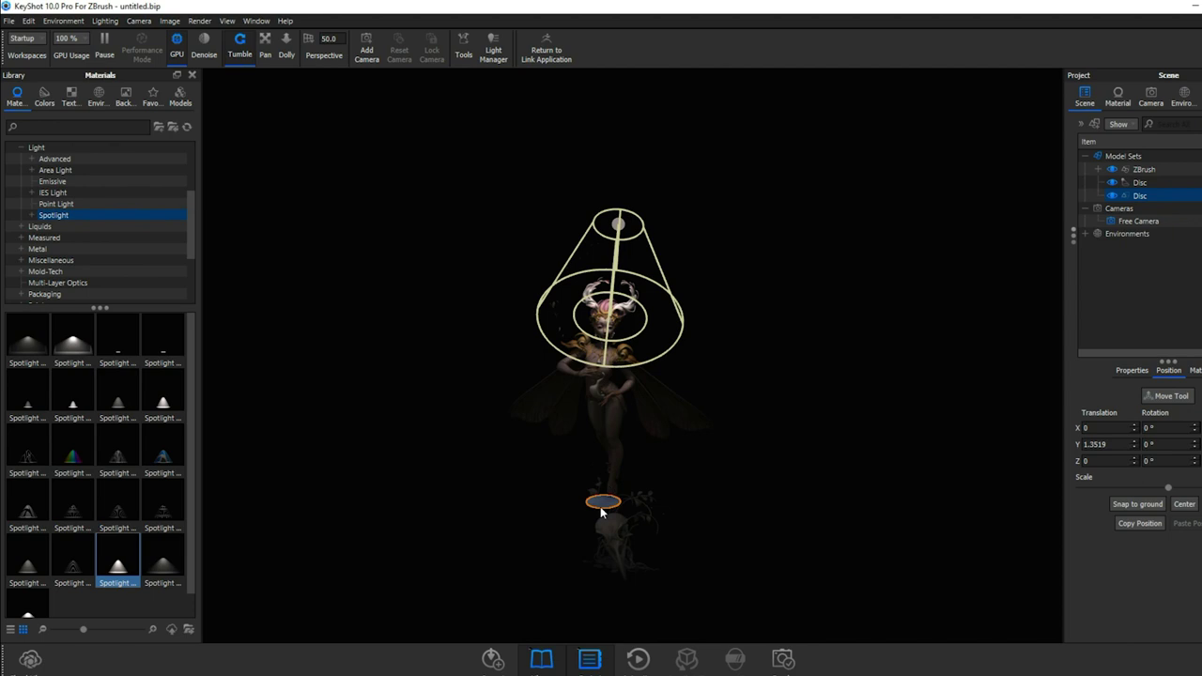
# Move the lower disc to about X 0.02, Y 1.25, Z -0.64, tilt it about 15° around X and enlarge it.
pyautogui.click(1168, 396)
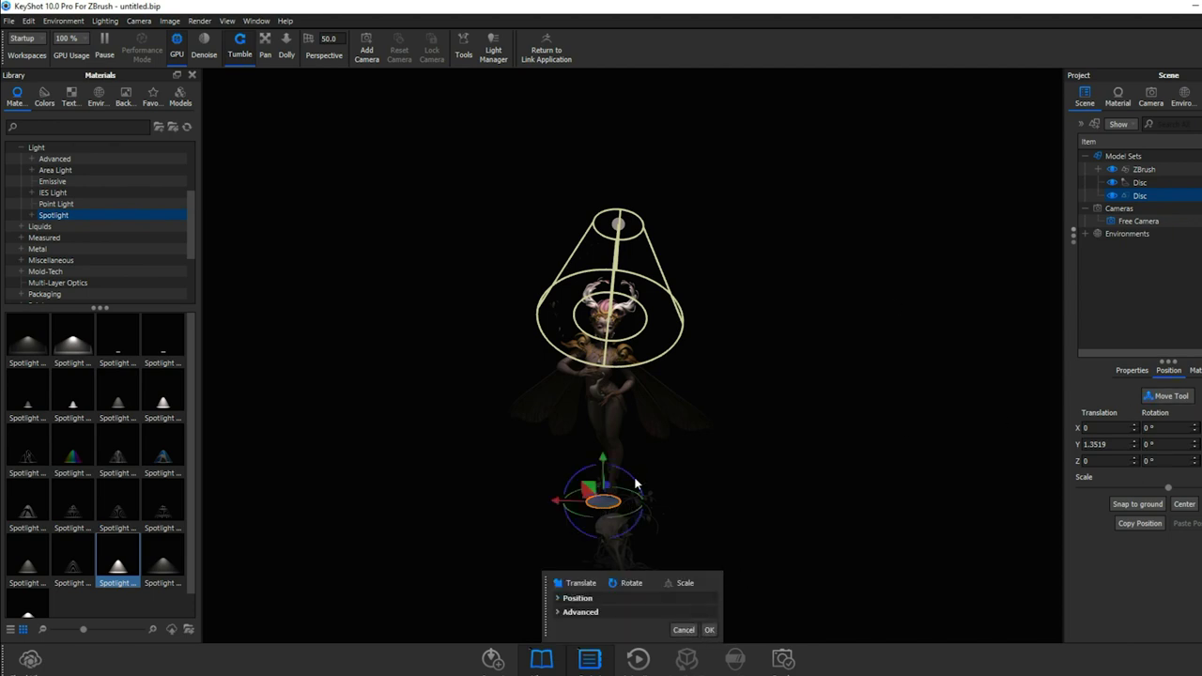
pyautogui.moveTo(830, 435); pyautogui.dragTo(450, 474)
pyautogui.moveTo(579, 480); pyautogui.dragTo(592, 470)
pyautogui.moveTo(641, 517); pyautogui.dragTo(679, 290)
pyautogui.moveTo(598, 451); pyautogui.dragTo(944, 381)
pyautogui.moveTo(614, 415); pyautogui.dragTo(545, 555)
pyautogui.moveTo(652, 480)
pyautogui.mouseDown()
pyautogui.moveTo(661, 497)
pyautogui.moveTo(656, 481)
pyautogui.mouseUp()
pyautogui.moveTo(655, 474); pyautogui.dragTo(448, 486)
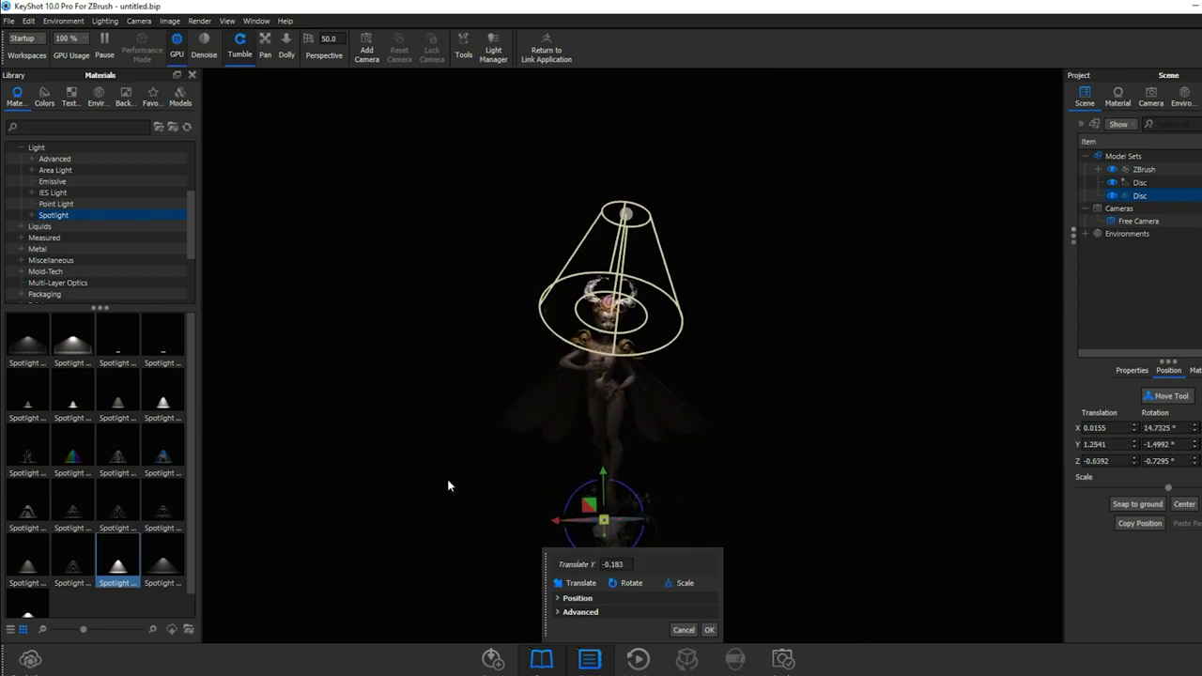
pyautogui.click(711, 632)
# Slightly raise the brightness of the Dosch-Apartment_2k environment.
pyautogui.moveTo(806, 462); pyautogui.dragTo(937, 378)
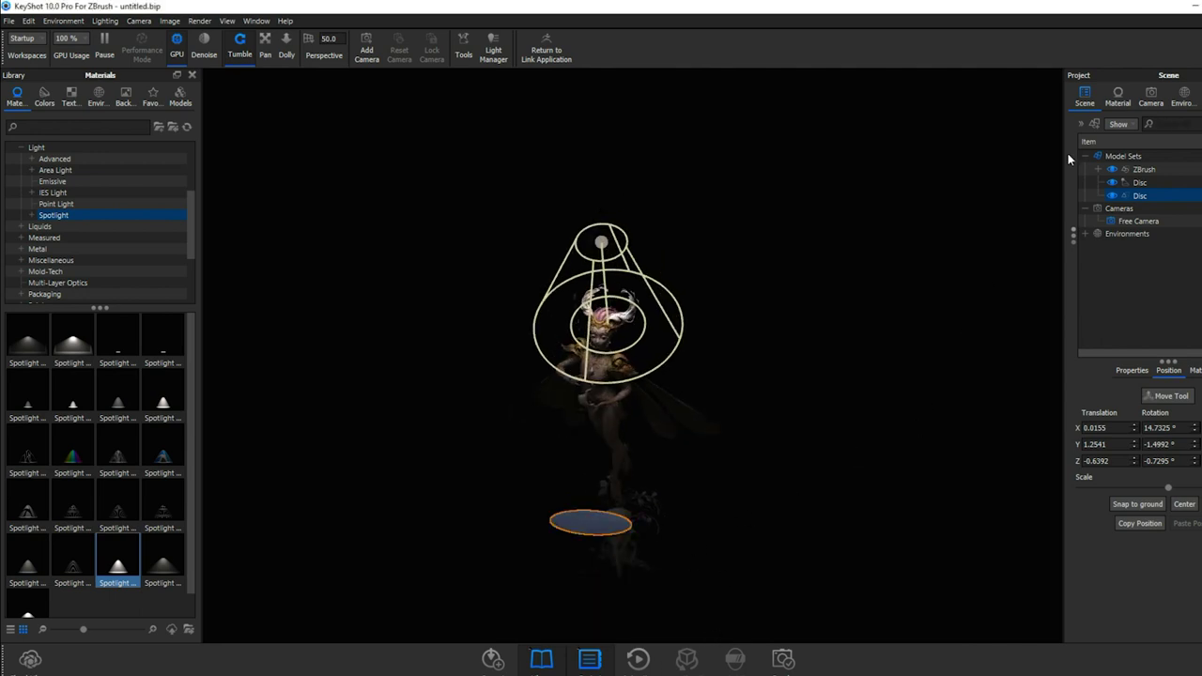
pyautogui.click(1185, 97)
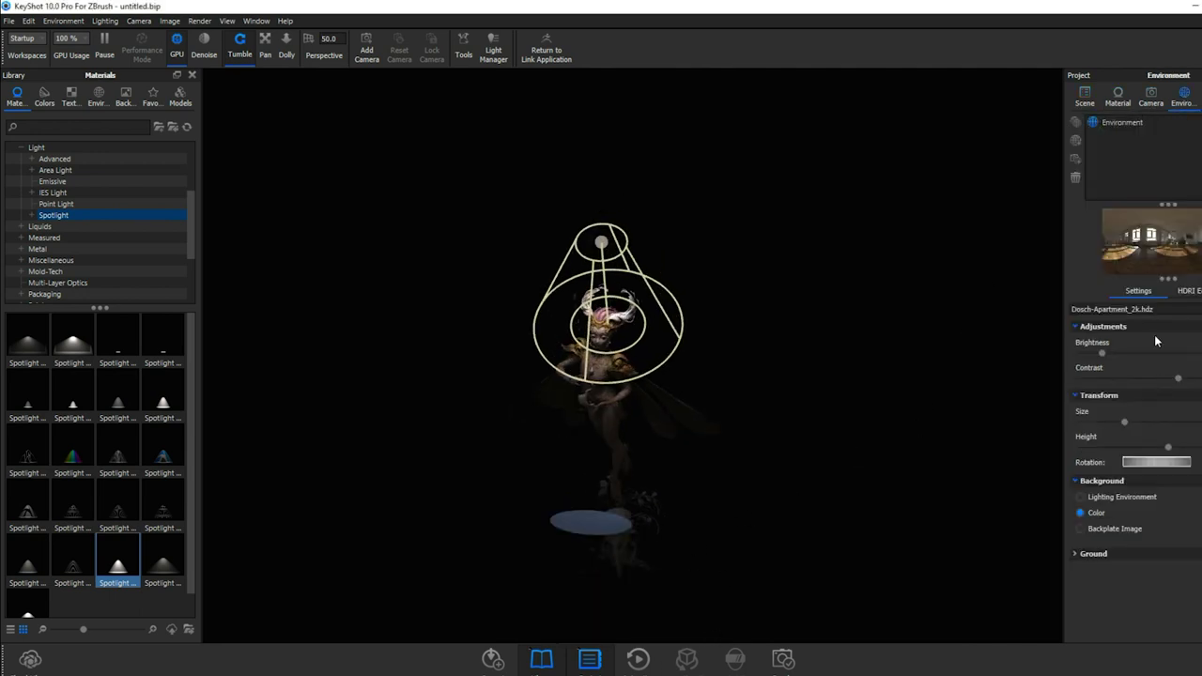
pyautogui.moveTo(1106, 356)
pyautogui.mouseDown()
pyautogui.moveTo(1136, 351)
pyautogui.moveTo(1125, 350)
pyautogui.mouseUp()
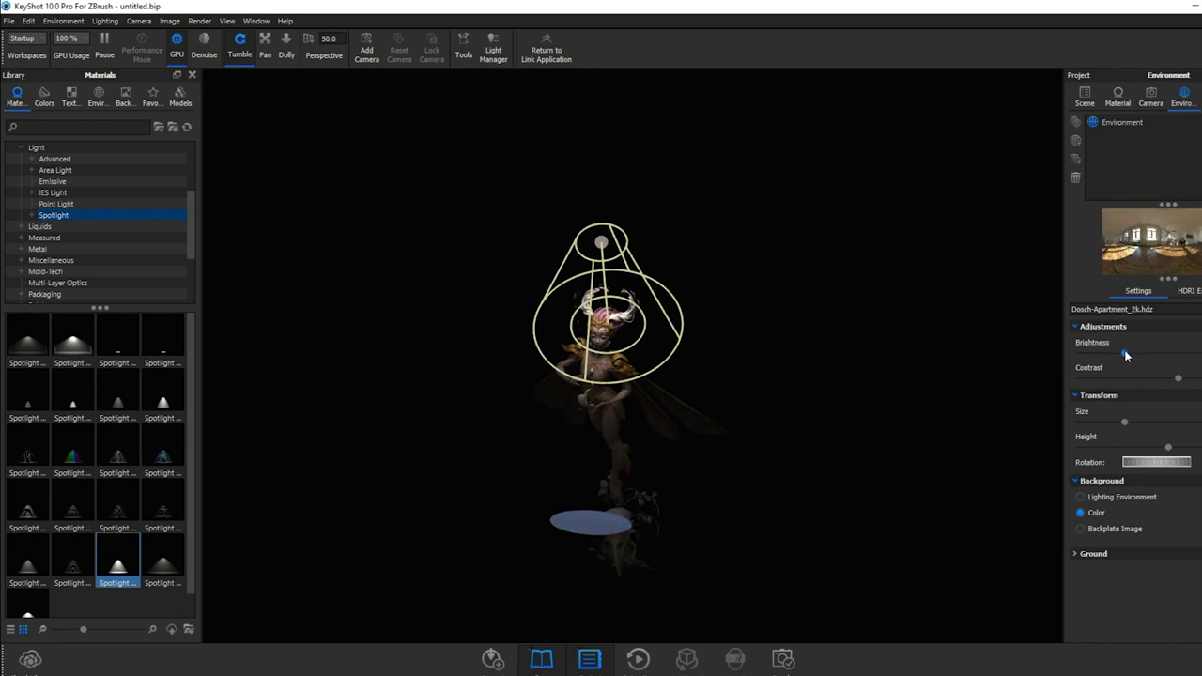
# Change the lower disc's material type from Diffuse to Area Light.
pyautogui.doubleClick(591, 535)
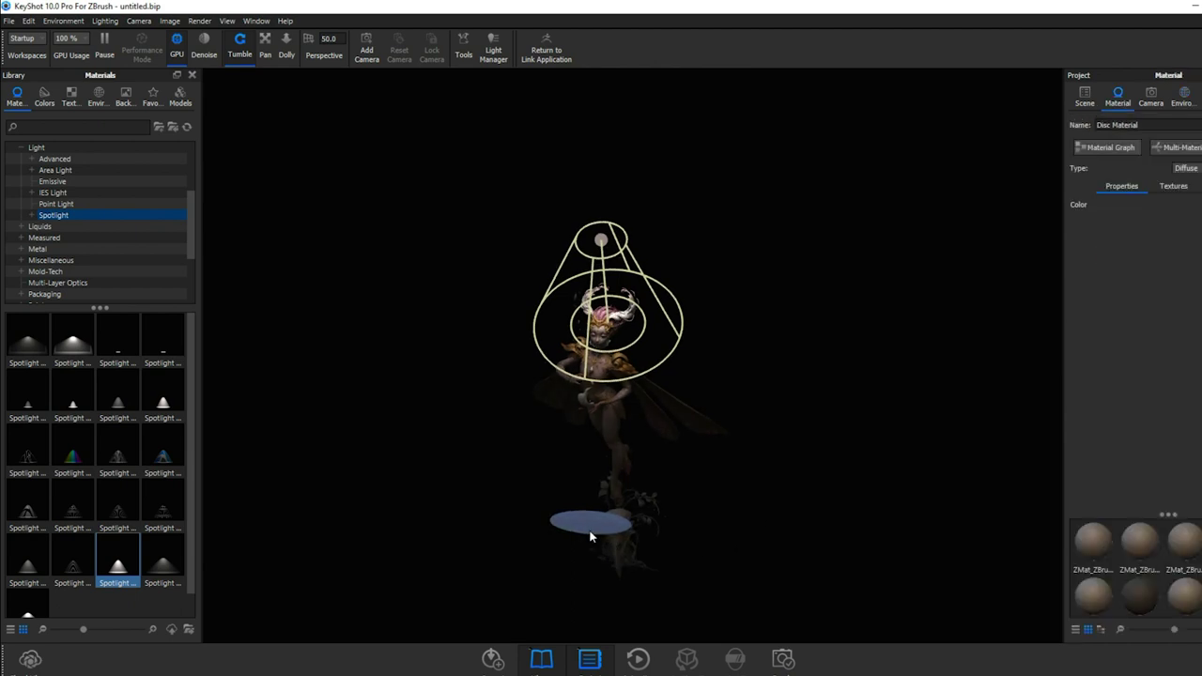
pyautogui.click(1086, 95)
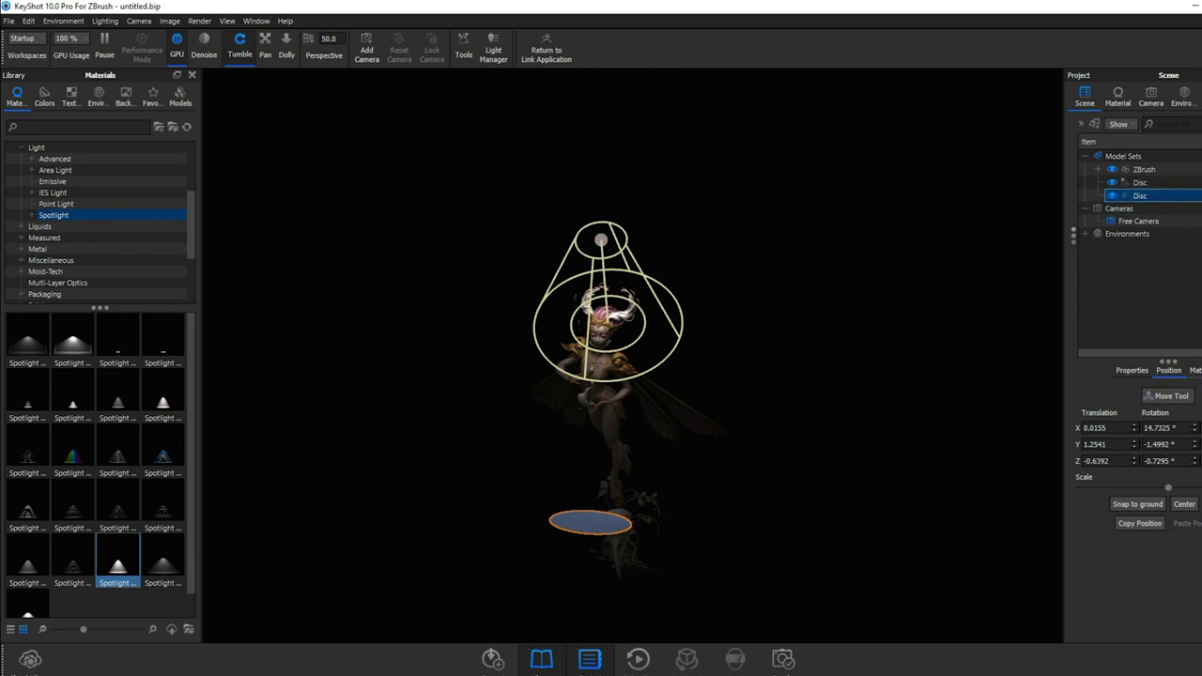
pyautogui.click(1190, 371)
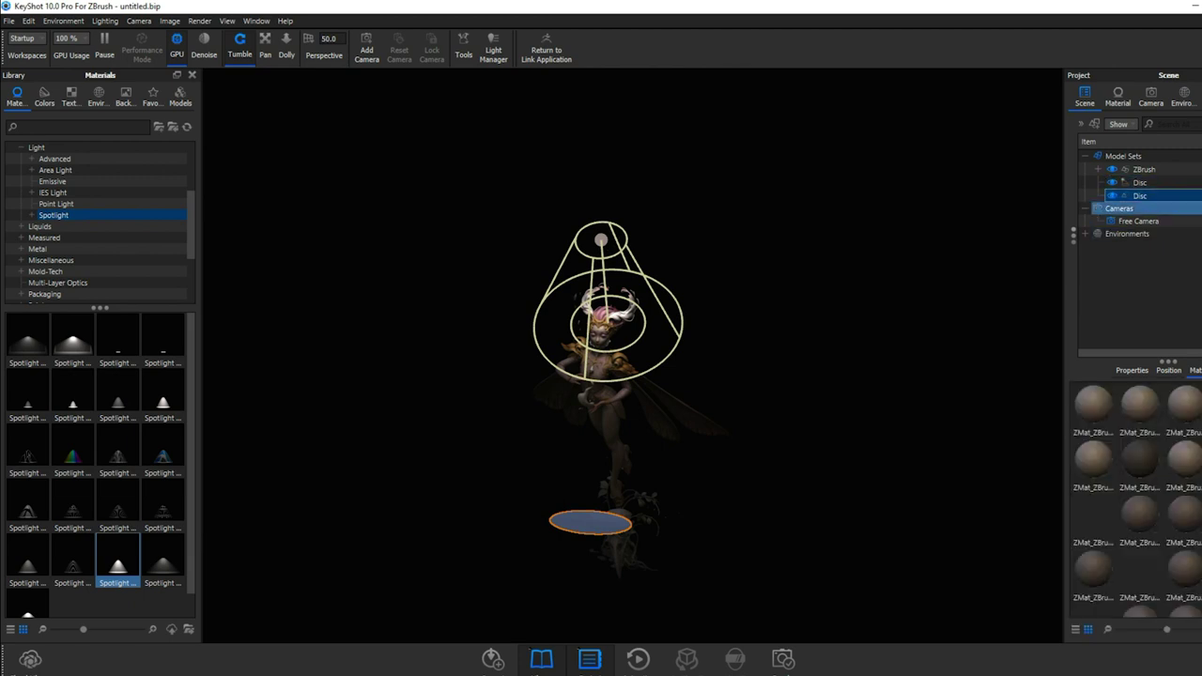
pyautogui.rightClick(1149, 195)
pyautogui.moveTo(1152, 11)
pyautogui.click(972, 15)
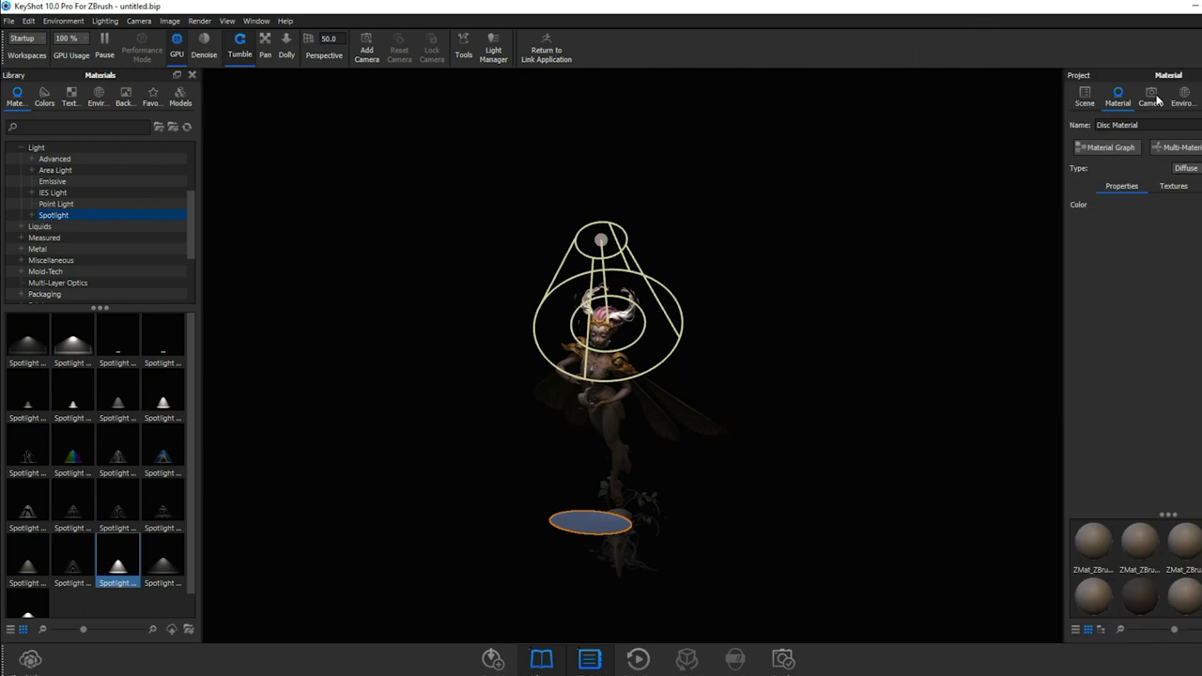
pyautogui.click(1186, 168)
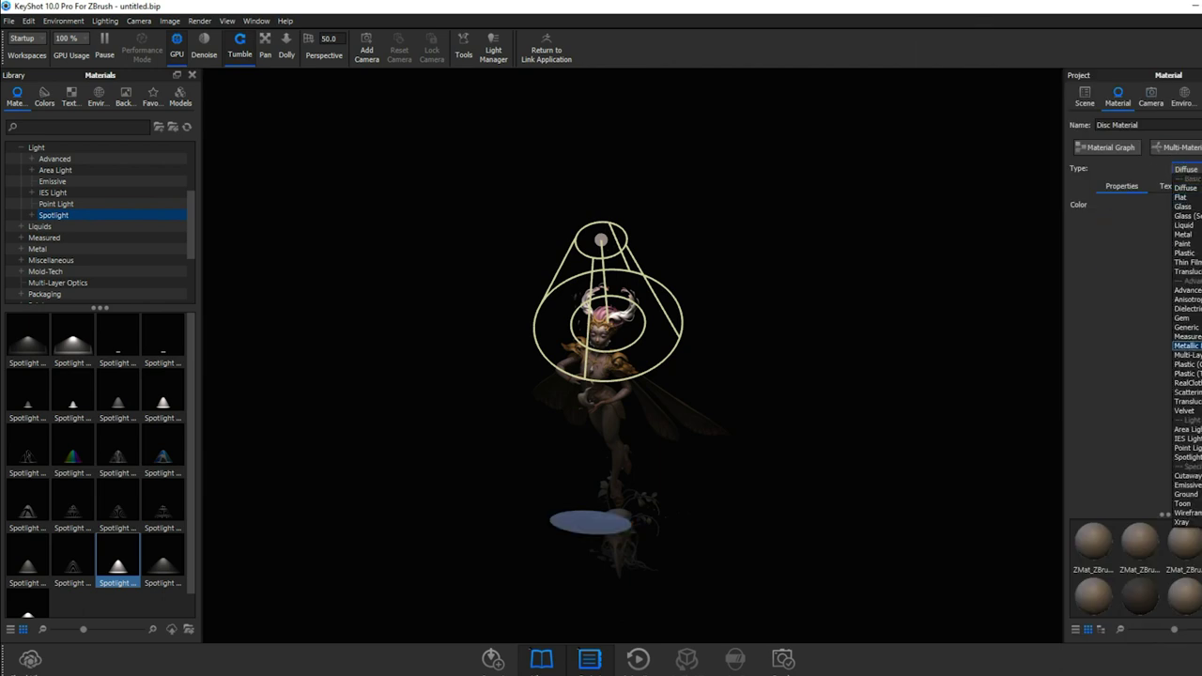
pyautogui.click(1188, 429)
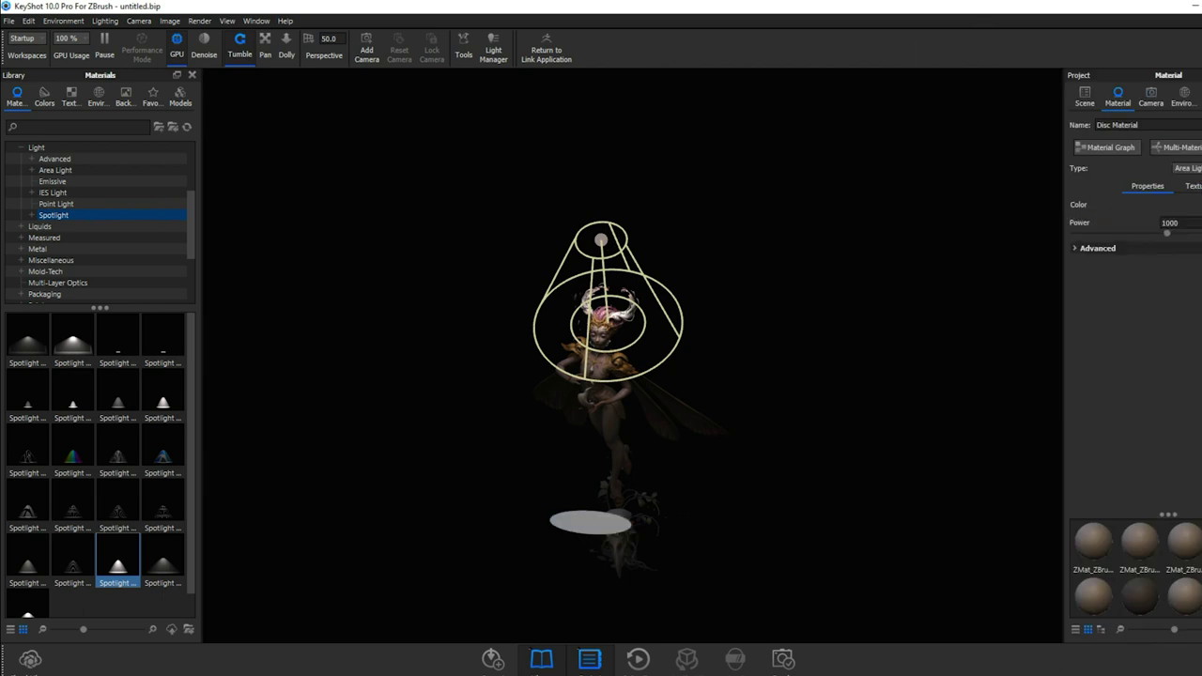
# Shift the lower disc light's Kelvin colour temperature toward the cool end.
pyautogui.click(1096, 248)
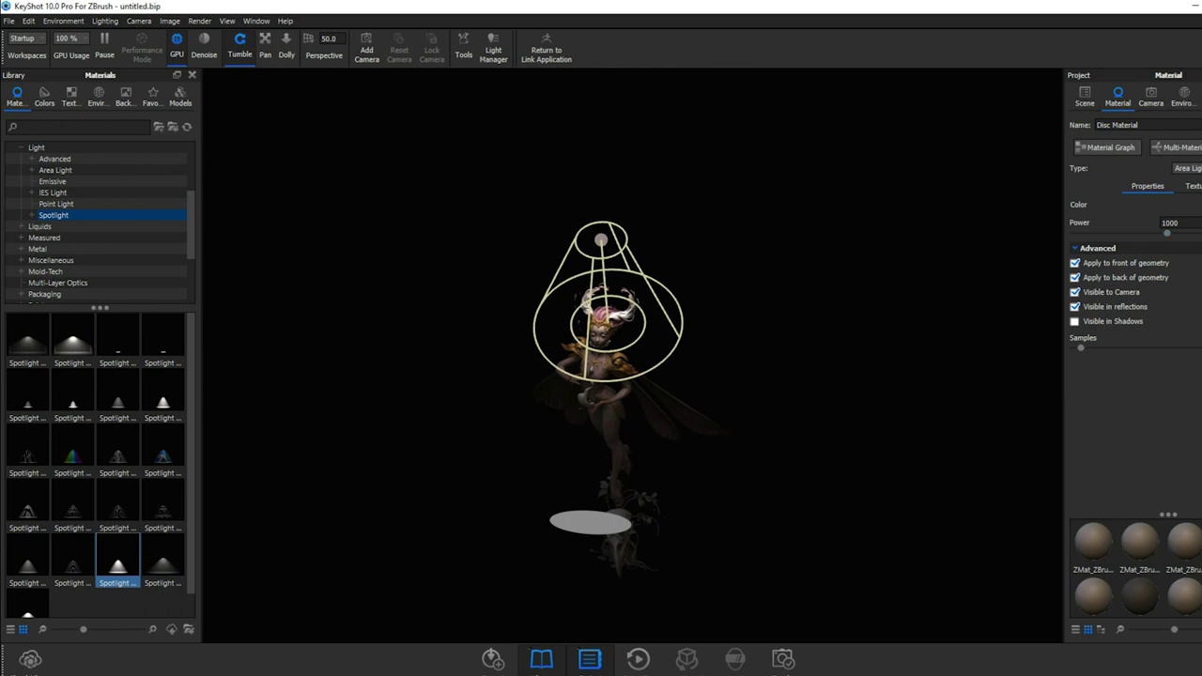
pyautogui.moveTo(889, 359); pyautogui.dragTo(752, 470)
pyautogui.click(1174, 204)
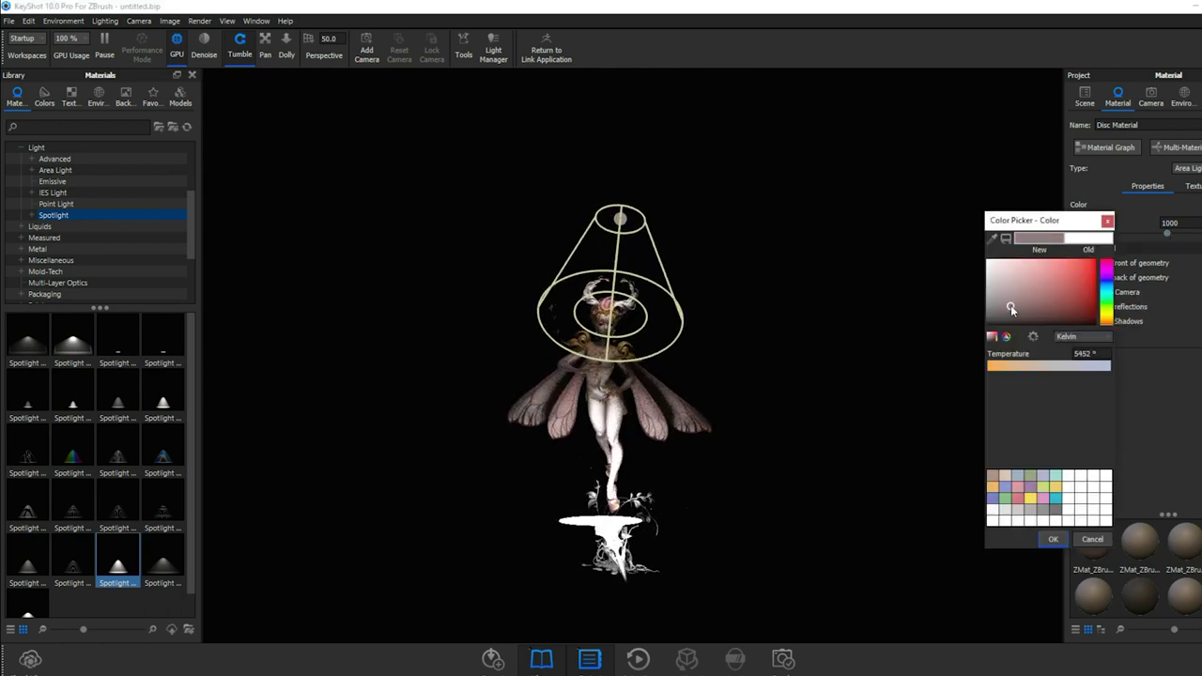
pyautogui.click(1029, 366)
pyautogui.moveTo(1028, 367); pyautogui.dragTo(1093, 369)
pyautogui.click(1051, 540)
# Make the lower disc light shine only from the back of its geometry, up toward the character.
pyautogui.moveTo(927, 491); pyautogui.dragTo(746, 472)
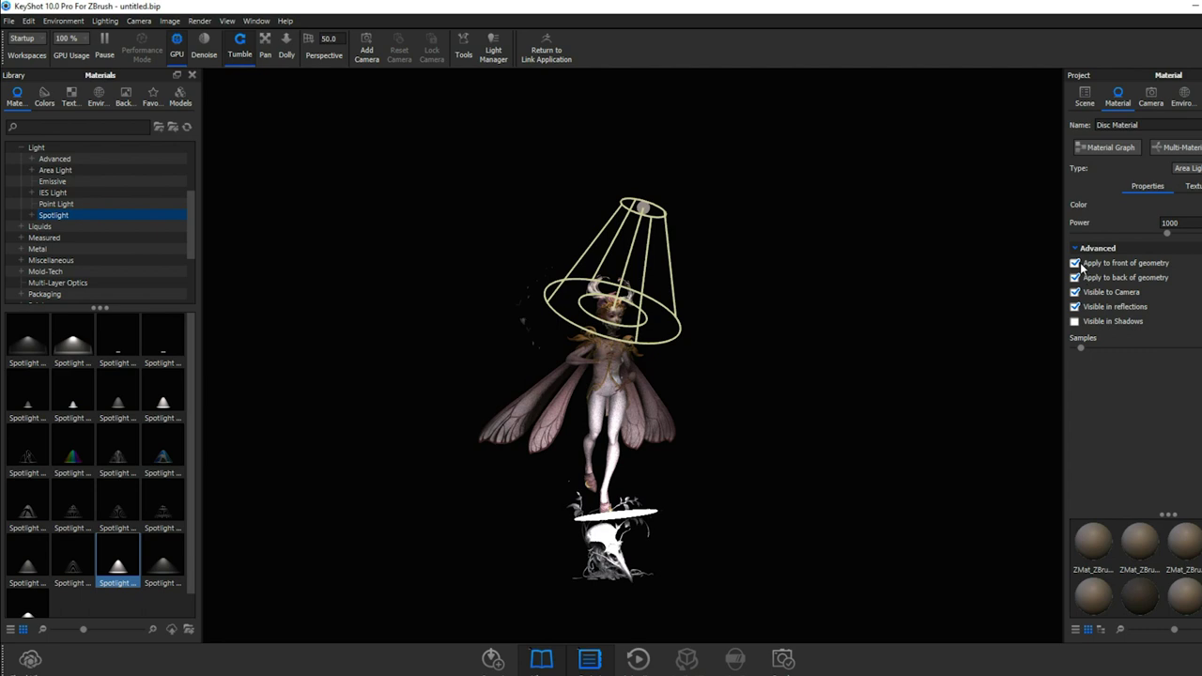
pyautogui.click(1076, 263)
pyautogui.click(1078, 278)
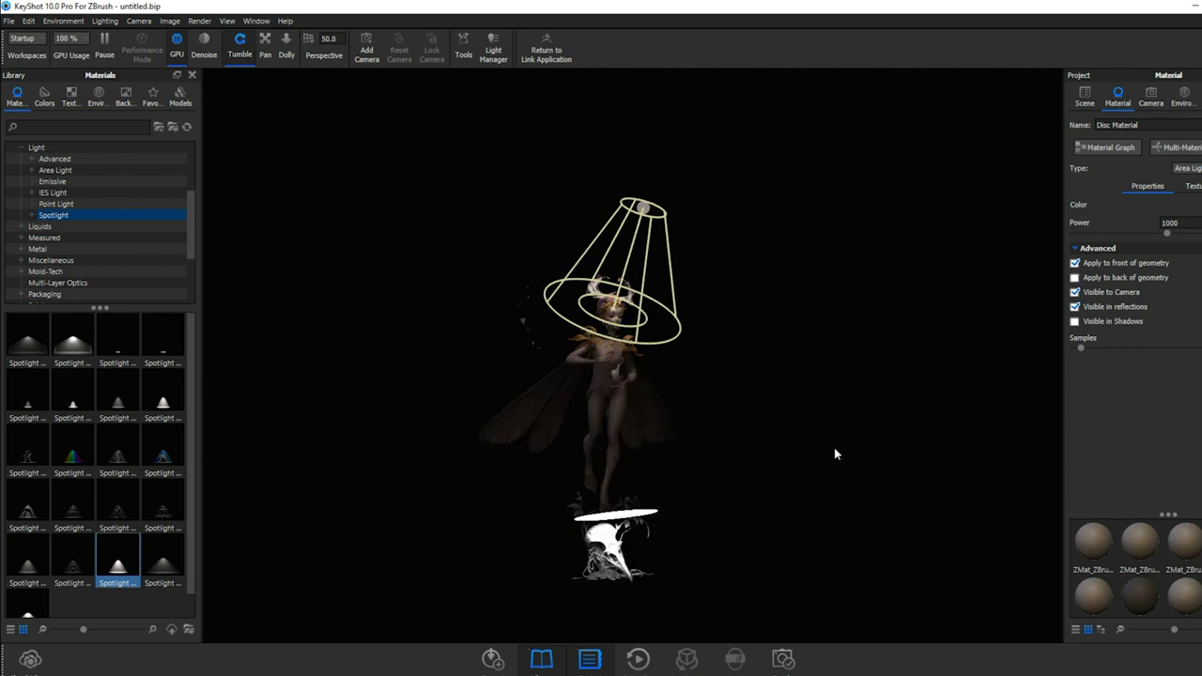
pyautogui.click(1077, 278)
pyautogui.click(1076, 263)
pyautogui.moveTo(957, 350); pyautogui.dragTo(787, 372)
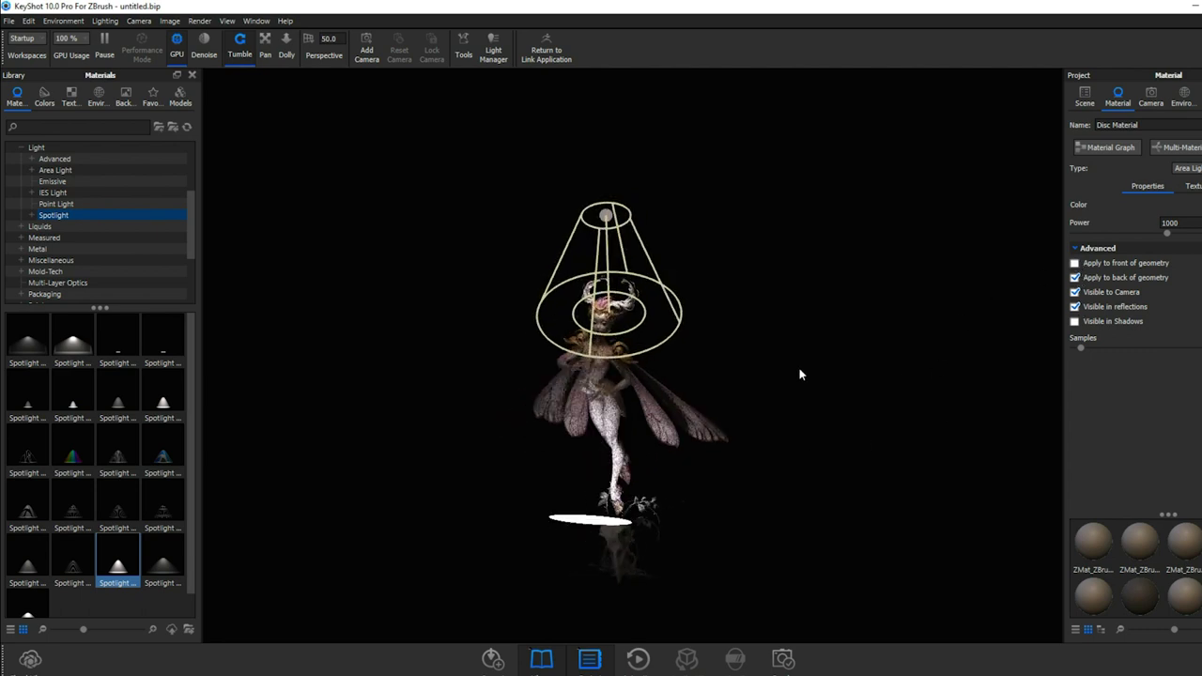
# Hide the lower disc light from the camera and reduce its power to about 392.
pyautogui.click(1076, 293)
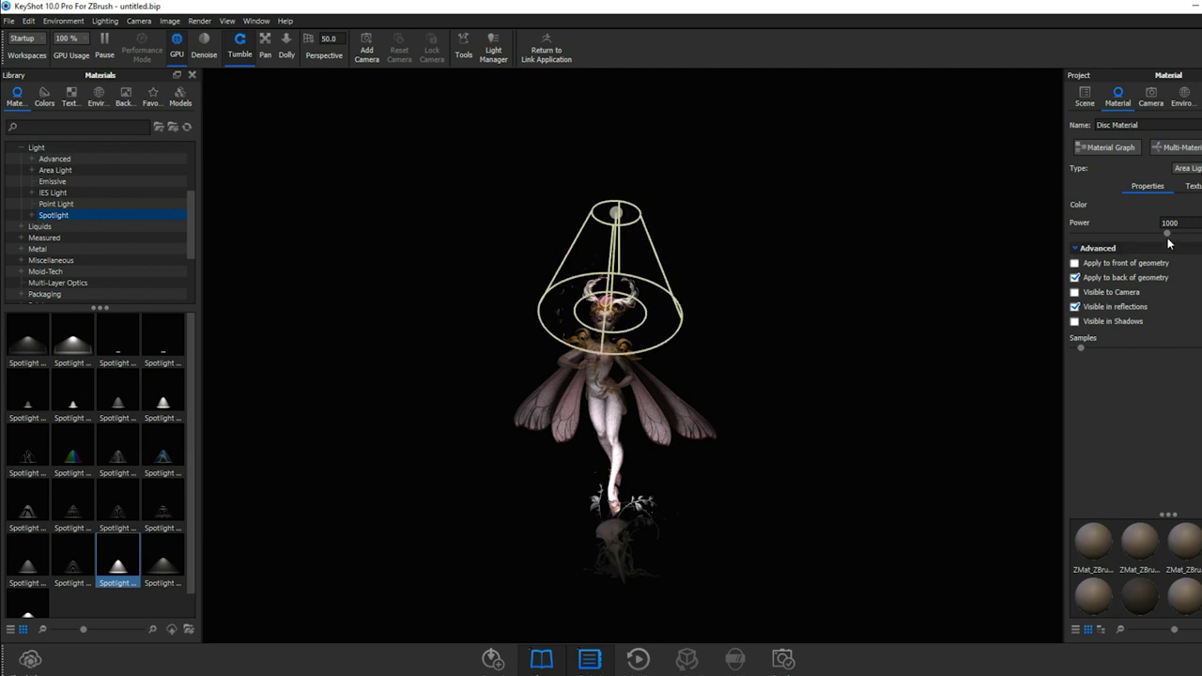
pyautogui.moveTo(1168, 235); pyautogui.dragTo(1111, 234)
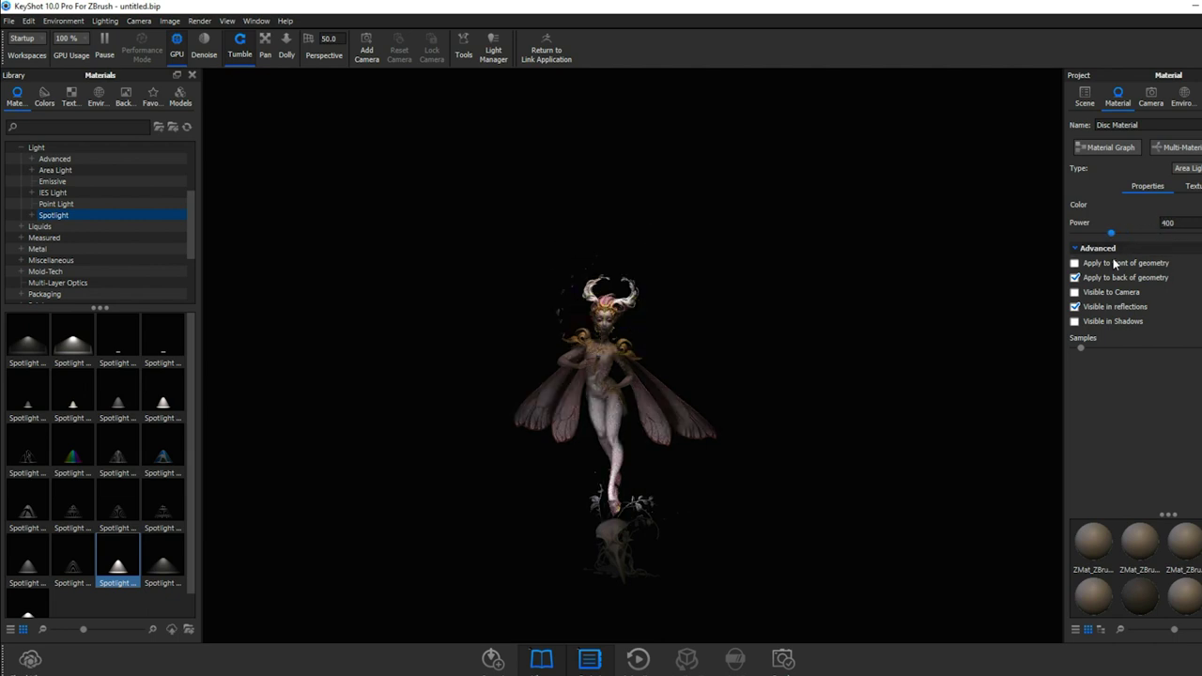
pyautogui.moveTo(848, 288); pyautogui.dragTo(854, 320)
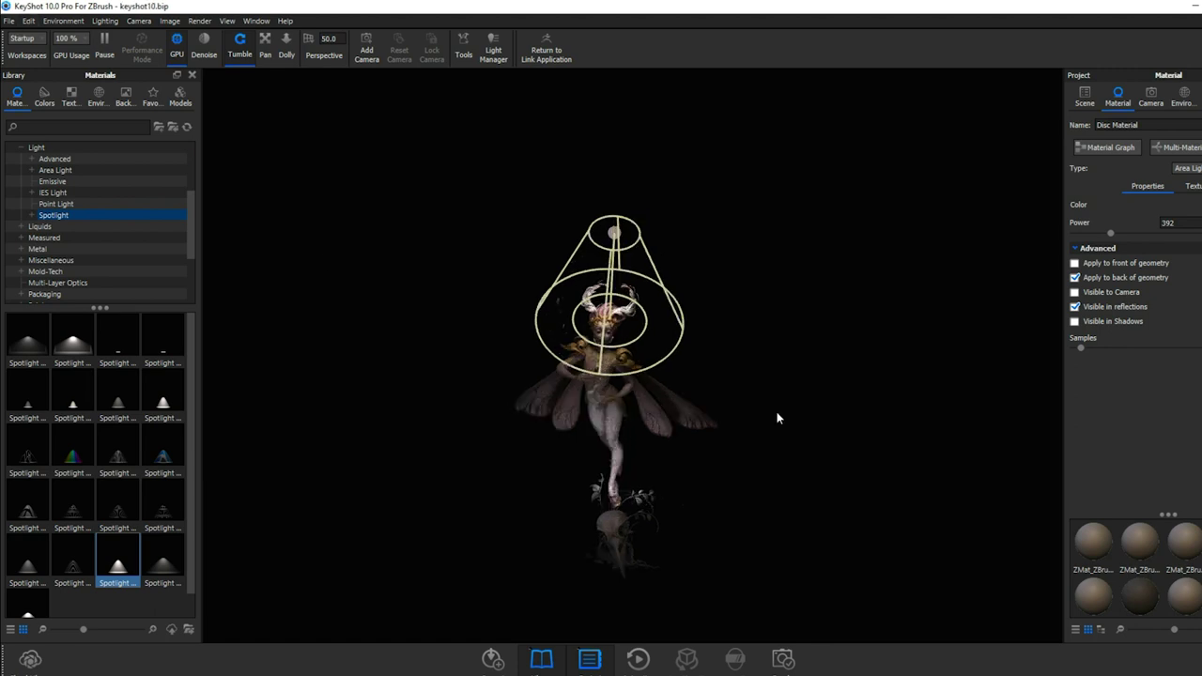
# Switch the free camera's lens to orthographic.
pyautogui.rightClick(773, 456)
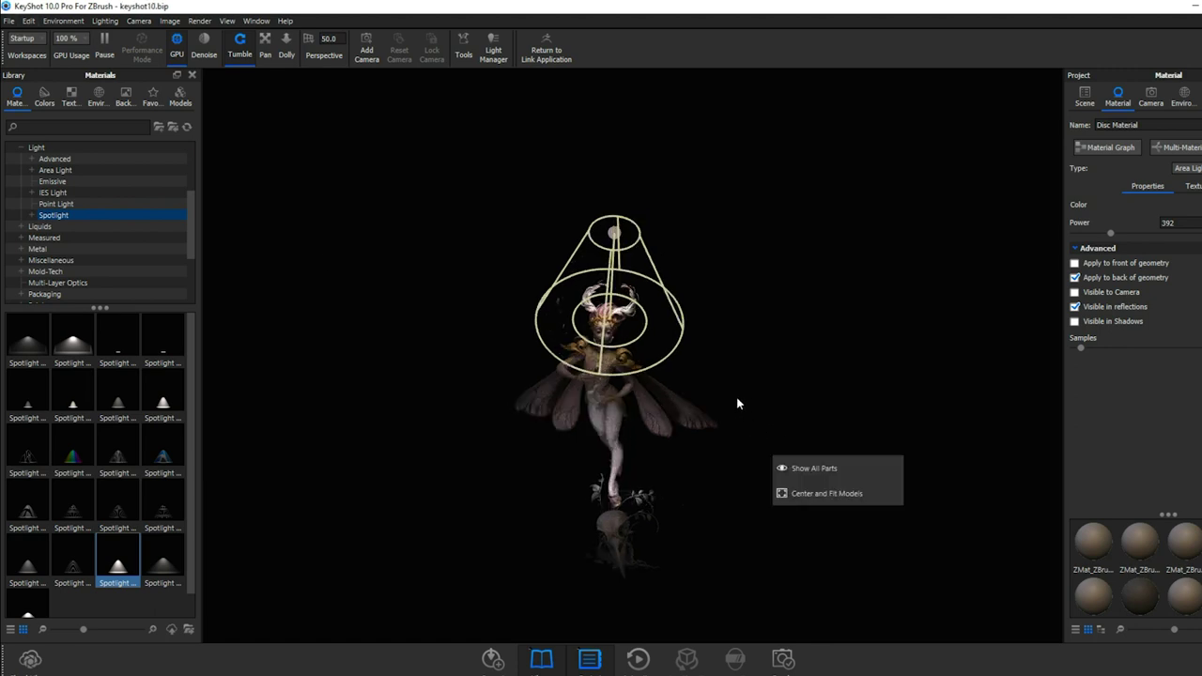
pyautogui.click(1148, 102)
pyautogui.click(1114, 222)
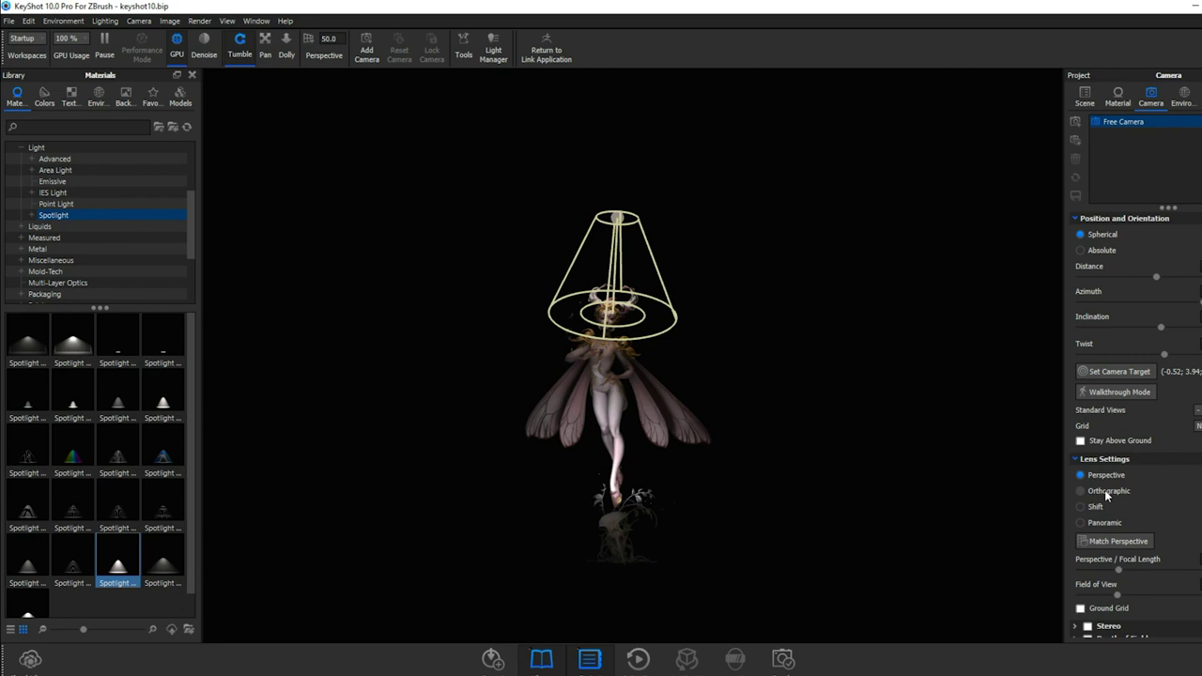
pyautogui.click(1107, 491)
pyautogui.scroll(3, 723, 445)
# Add a third disc to the scene and raise it above the skull base.
pyautogui.click(28, 20)
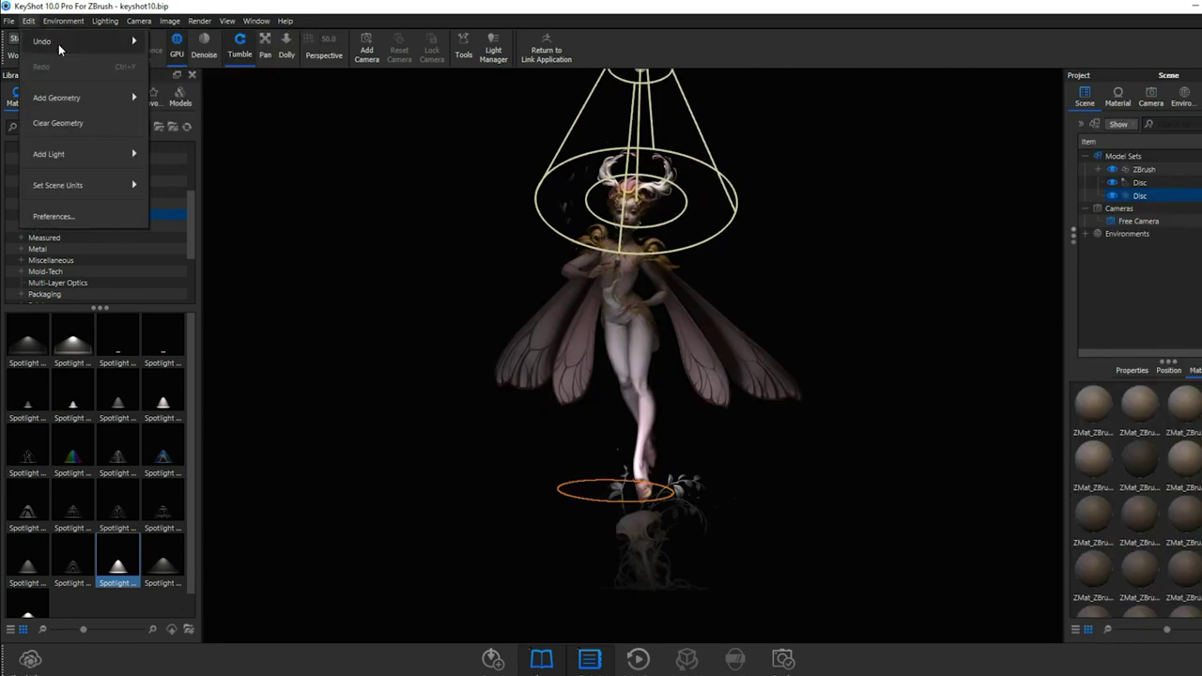
pyautogui.moveTo(118, 97)
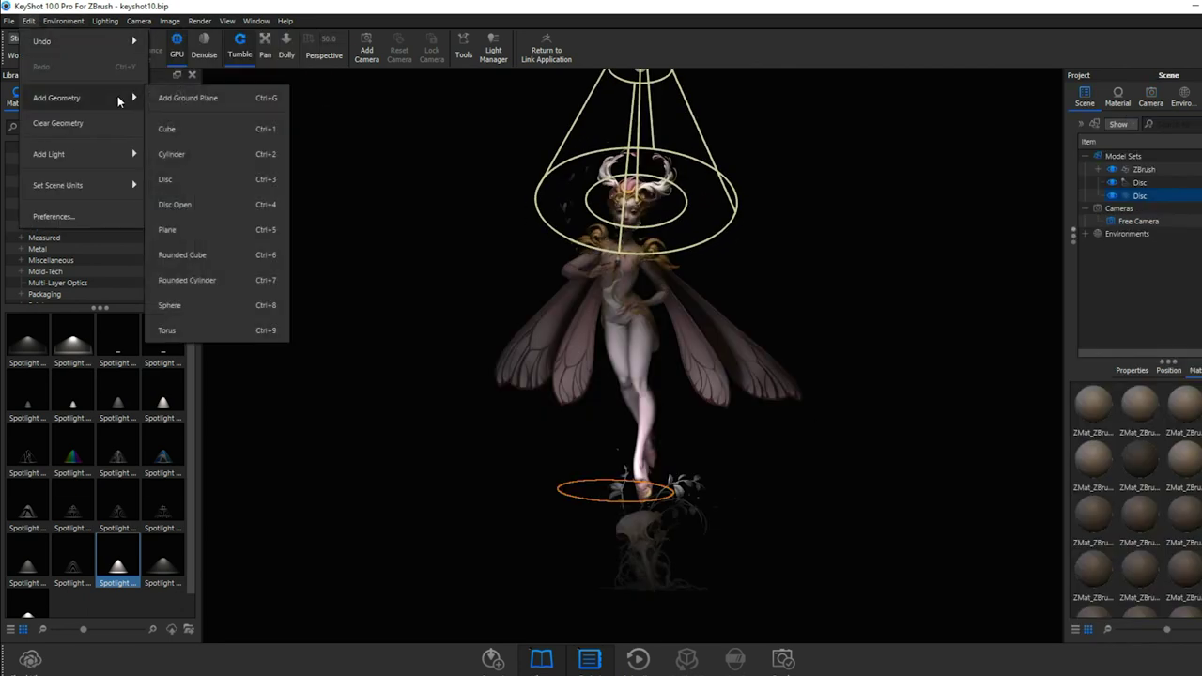
pyautogui.click(205, 177)
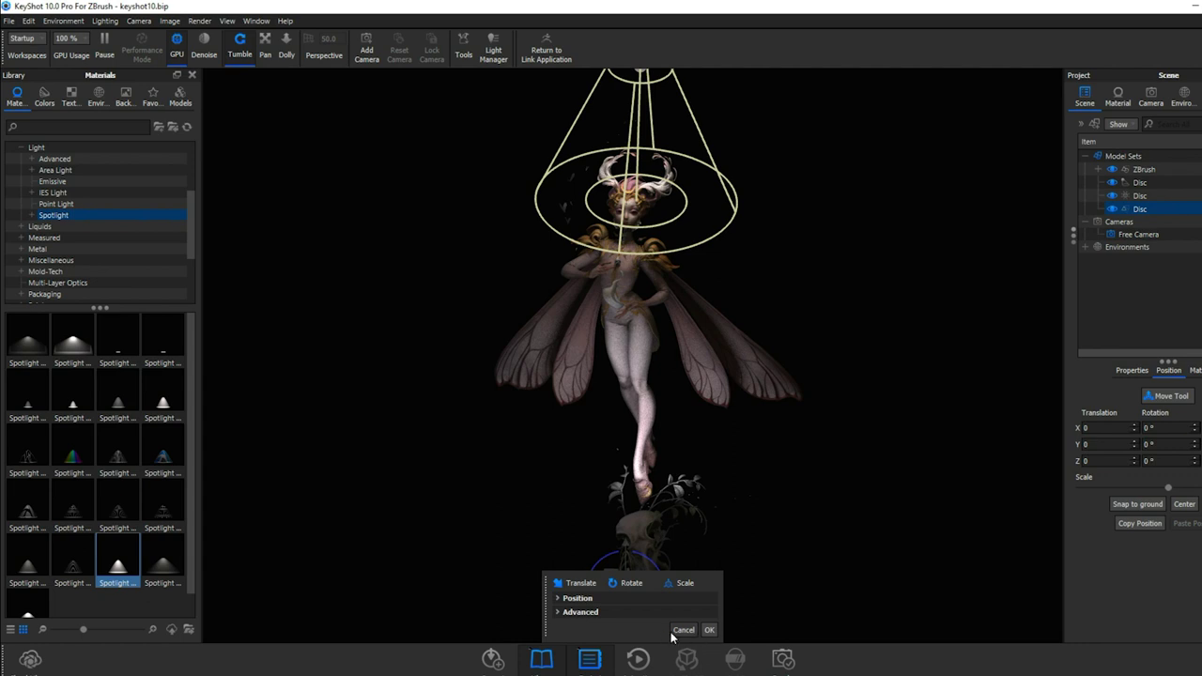
pyautogui.moveTo(628, 548); pyautogui.dragTo(662, 352)
# Place the new disc behind the wings at about Y 2.31, Z 3.17, tilt it about -73° around X and scale it to about 2.3.
pyautogui.moveTo(789, 366); pyautogui.dragTo(931, 387)
pyautogui.moveTo(959, 553); pyautogui.dragTo(790, 491)
pyautogui.moveTo(923, 397); pyautogui.dragTo(669, 393)
pyautogui.moveTo(897, 338); pyautogui.dragTo(859, 346)
pyautogui.moveTo(984, 492); pyautogui.dragTo(853, 318)
pyautogui.moveTo(729, 310); pyautogui.dragTo(679, 346)
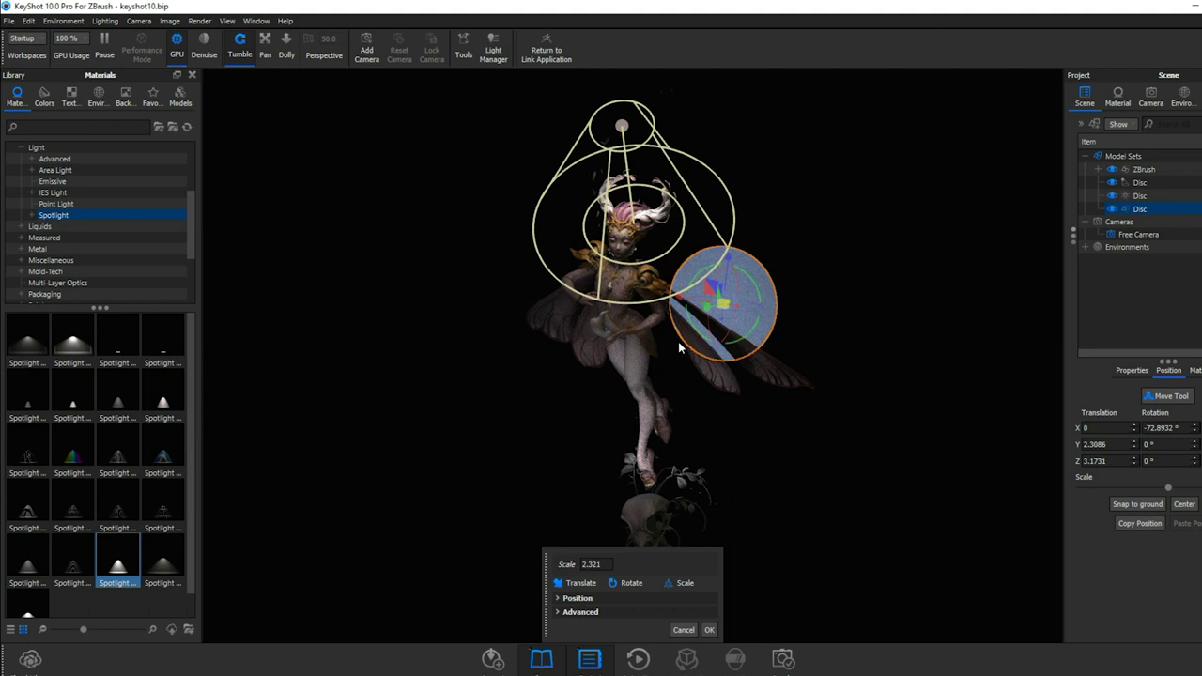
pyautogui.moveTo(728, 305); pyautogui.dragTo(787, 222)
pyautogui.moveTo(685, 317); pyautogui.dragTo(709, 324)
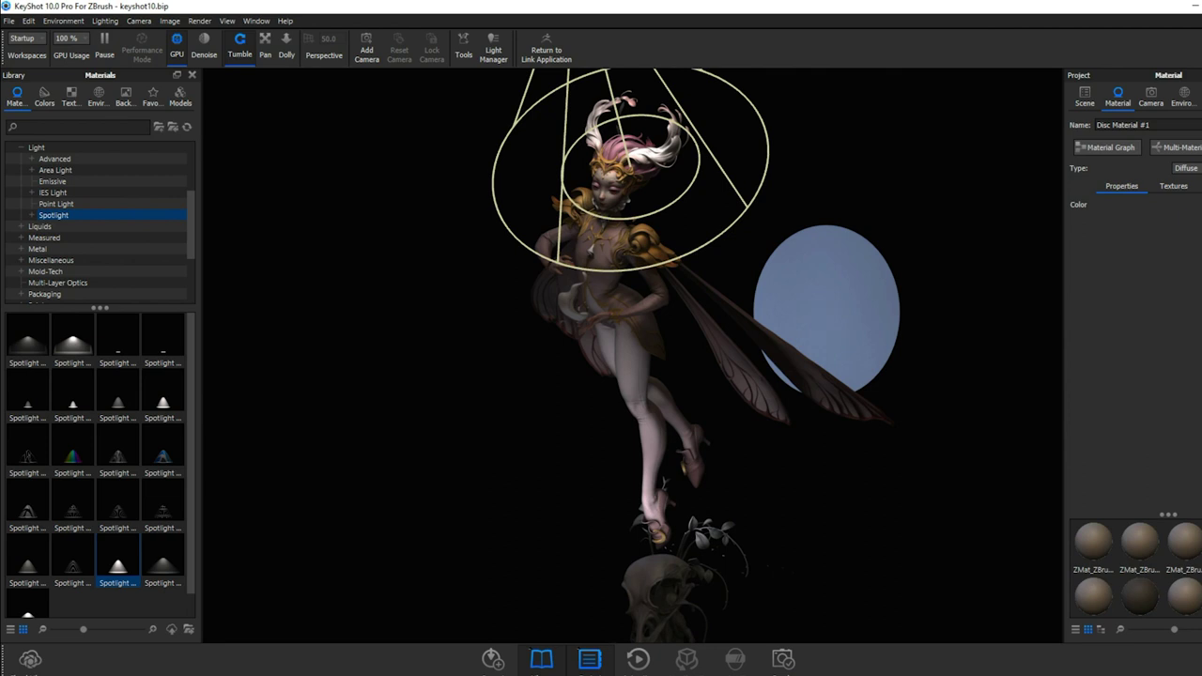
# Change the rear disc's material type to Area Light.
pyautogui.click(1185, 205)
pyautogui.click(1115, 219)
pyautogui.click(1186, 168)
pyautogui.click(1192, 430)
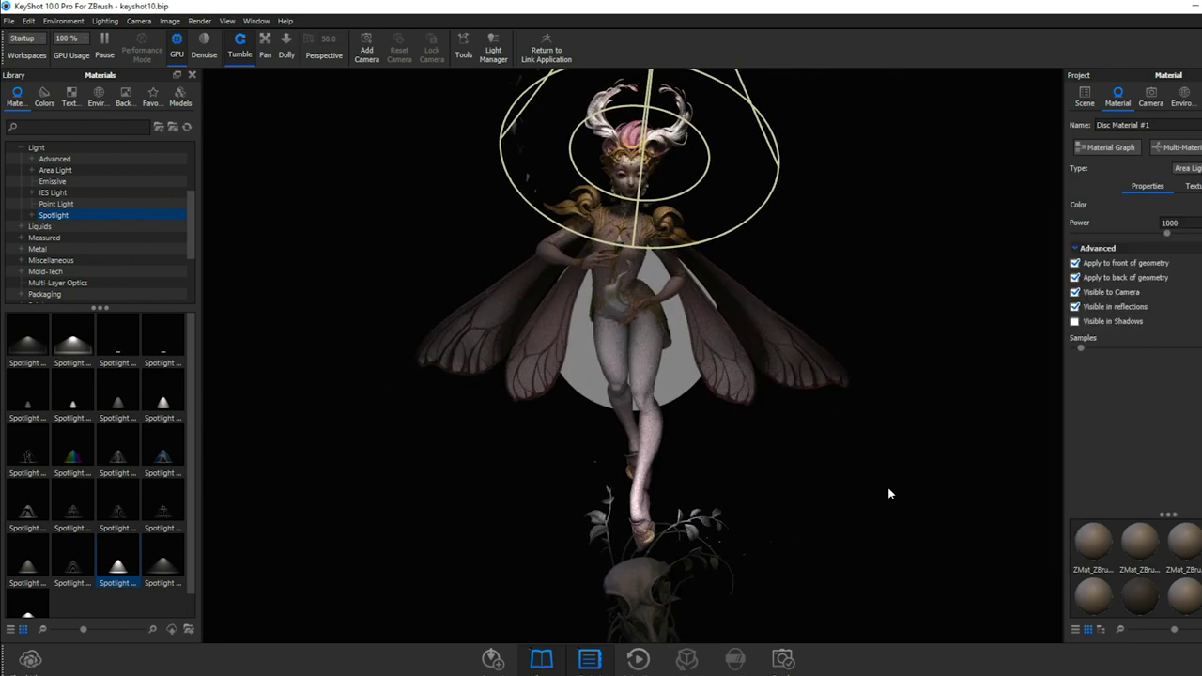
# Set the rear disc light's colour temperature to 4743 K.
pyautogui.moveTo(890, 494); pyautogui.dragTo(732, 470)
pyautogui.click(1186, 204)
pyautogui.click(1033, 384)
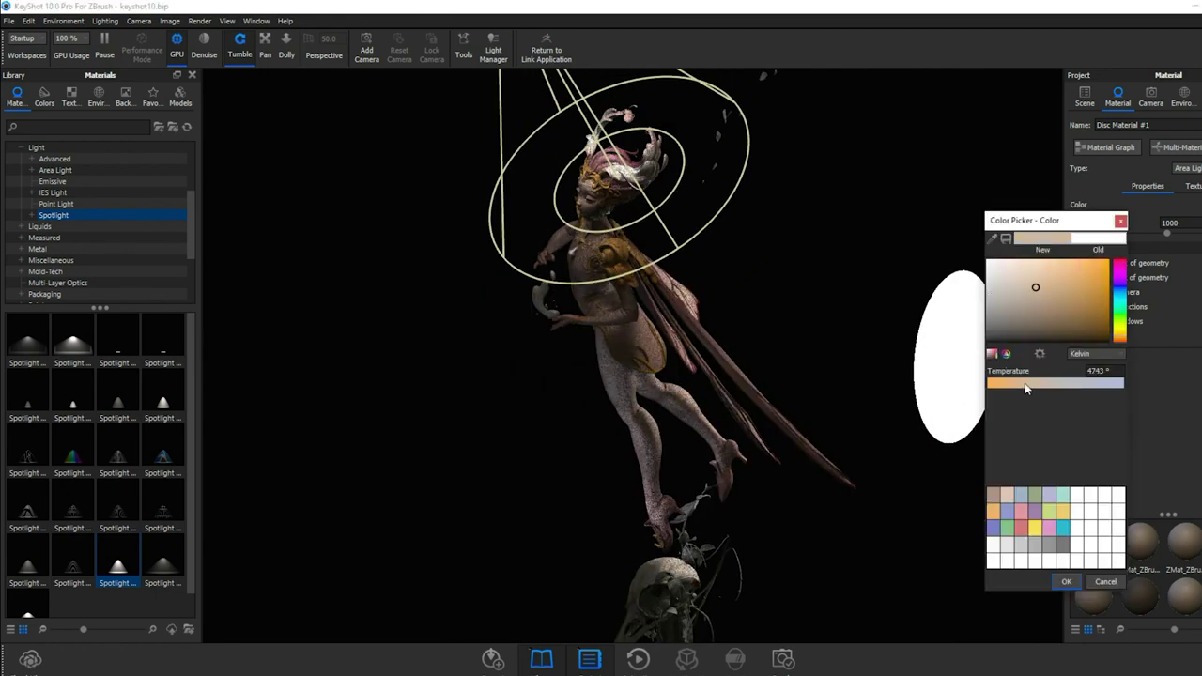
pyautogui.moveTo(827, 310); pyautogui.dragTo(911, 301)
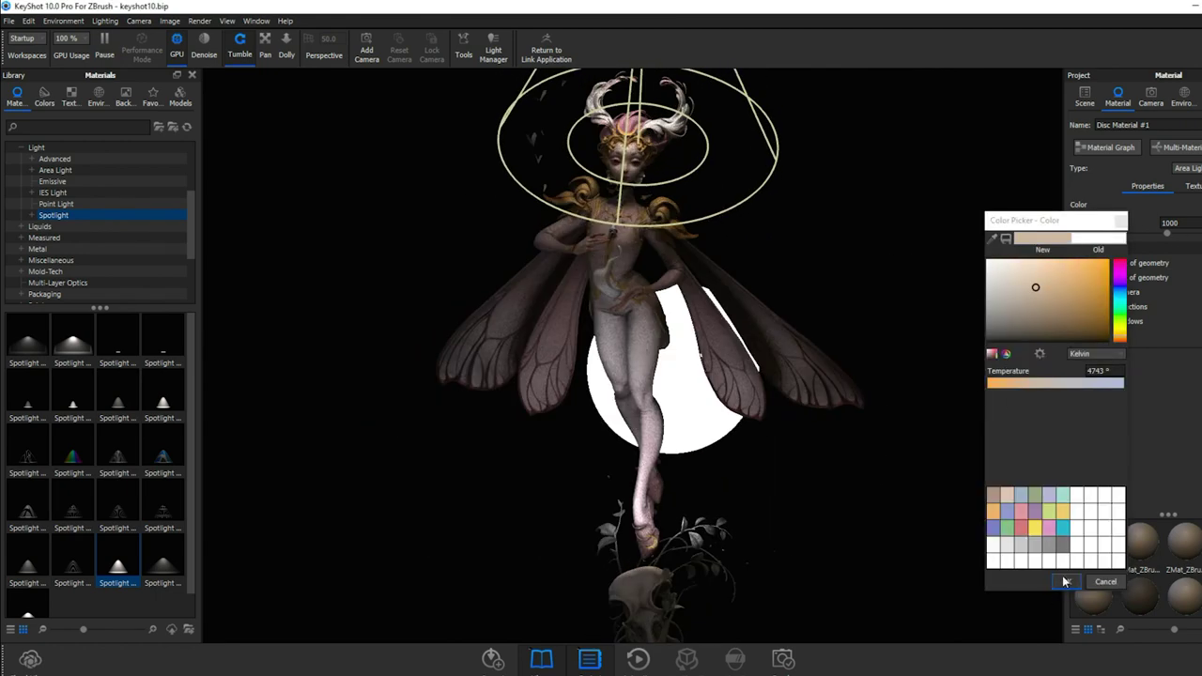
# Limit the rear disc light to the back of its geometry, hide it from the camera and set its power to 664.
pyautogui.click(1134, 251)
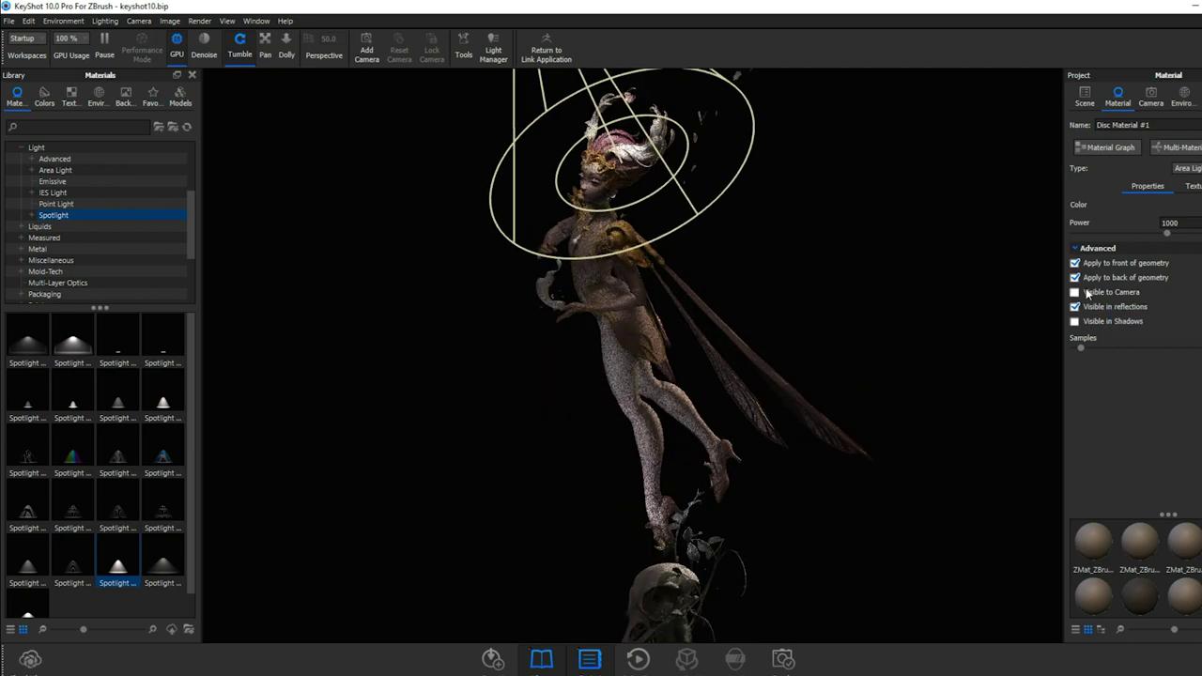
pyautogui.click(1076, 263)
pyautogui.click(1076, 292)
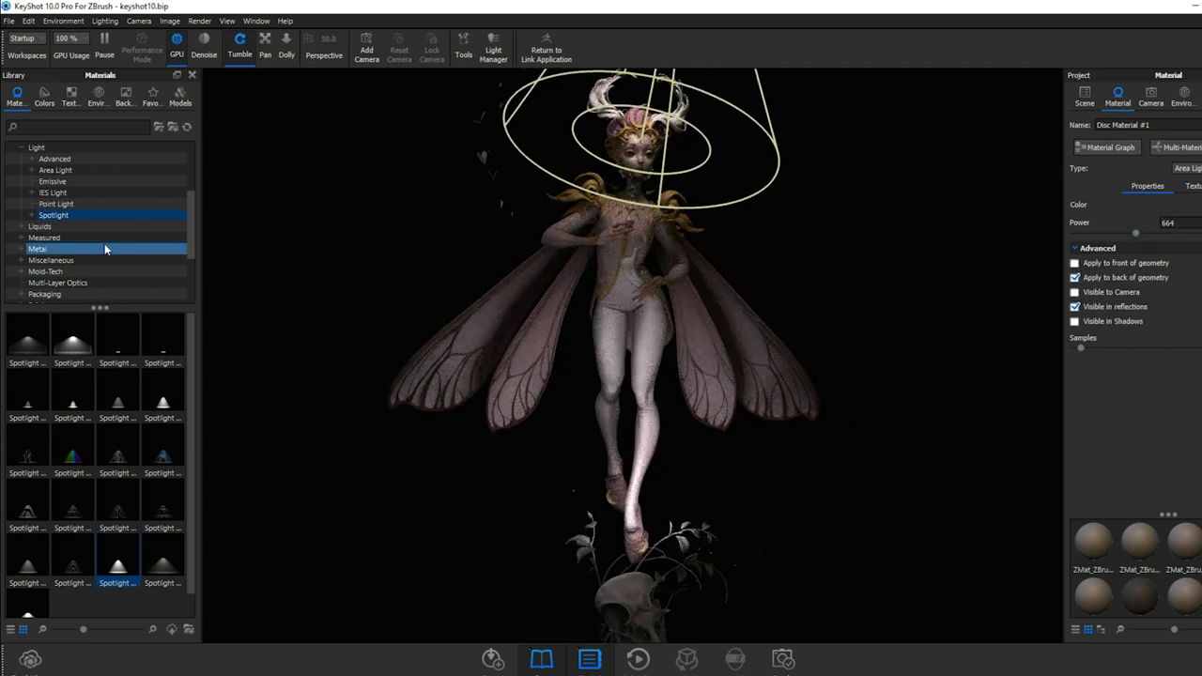
# Apply the translucent Human Skin 2 50mm material to the inner and outer wings, linking the duplicate materials.
pyautogui.click(81, 250)
pyautogui.click(79, 271)
pyautogui.moveTo(72, 338); pyautogui.dragTo(550, 359)
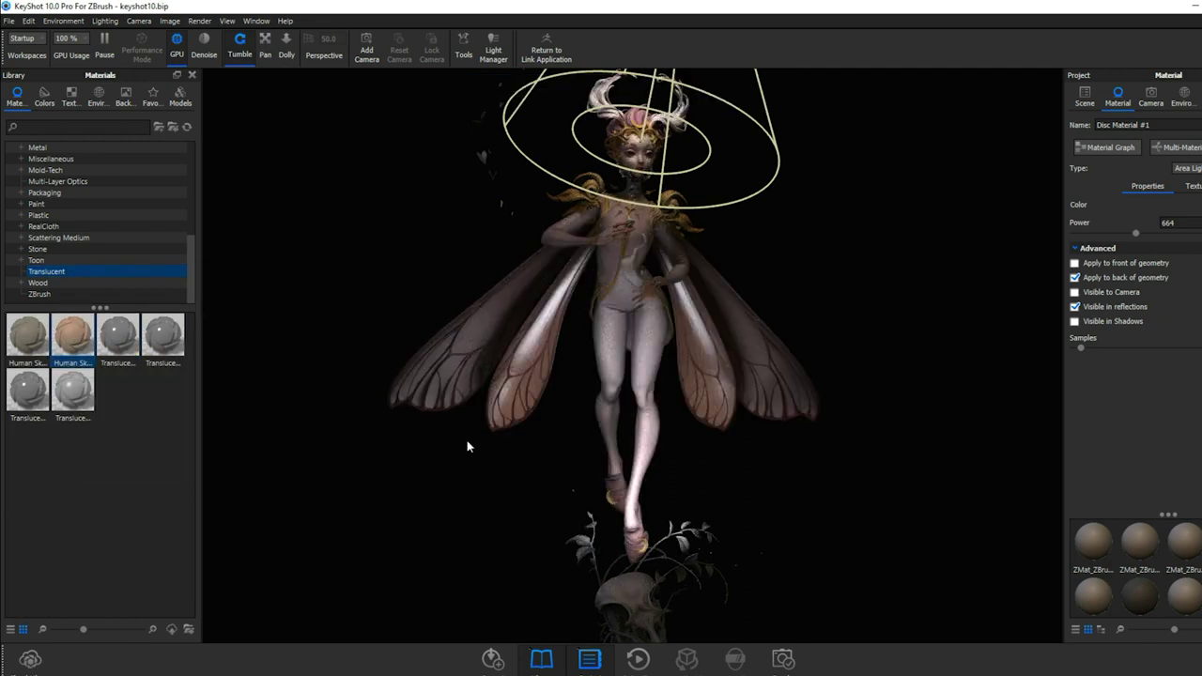
pyautogui.moveTo(468, 448); pyautogui.dragTo(336, 451)
pyautogui.moveTo(72, 337); pyautogui.dragTo(526, 395)
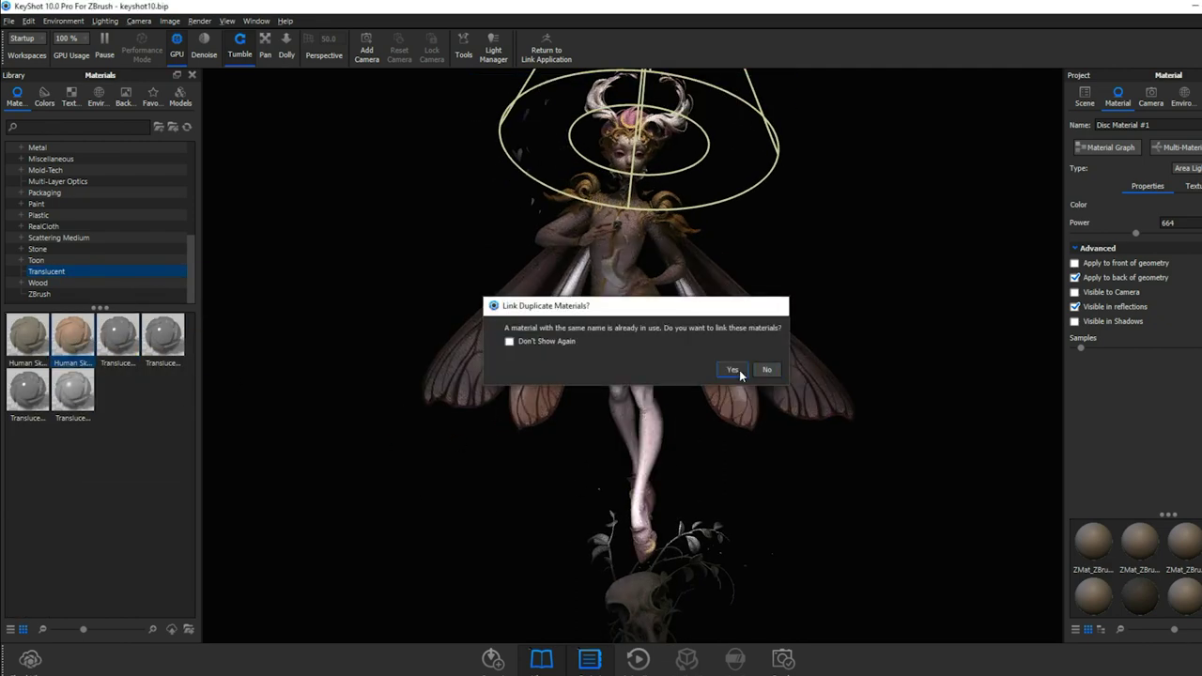
pyautogui.click(734, 371)
# Raise the roughness and translucency of the wings' Human Skin material, and save the scene.
pyautogui.click(1086, 97)
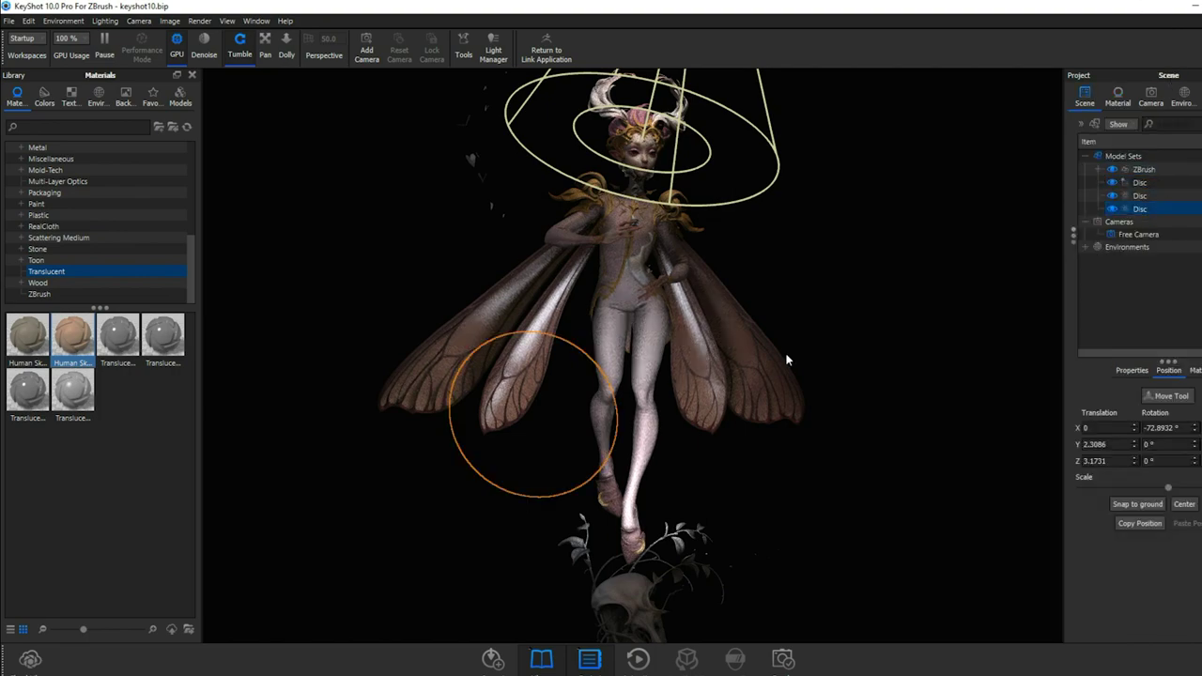
pyautogui.click(749, 353)
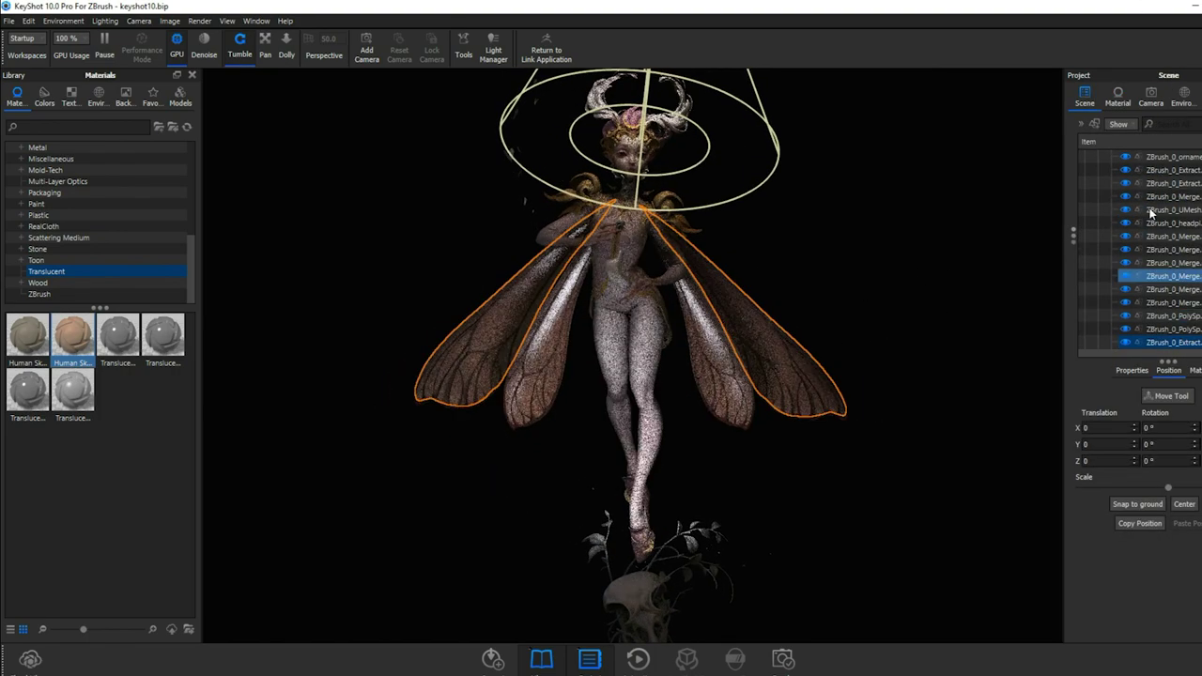
pyautogui.rightClick(1151, 213)
pyautogui.moveTo(1099, 13)
pyautogui.click(986, 38)
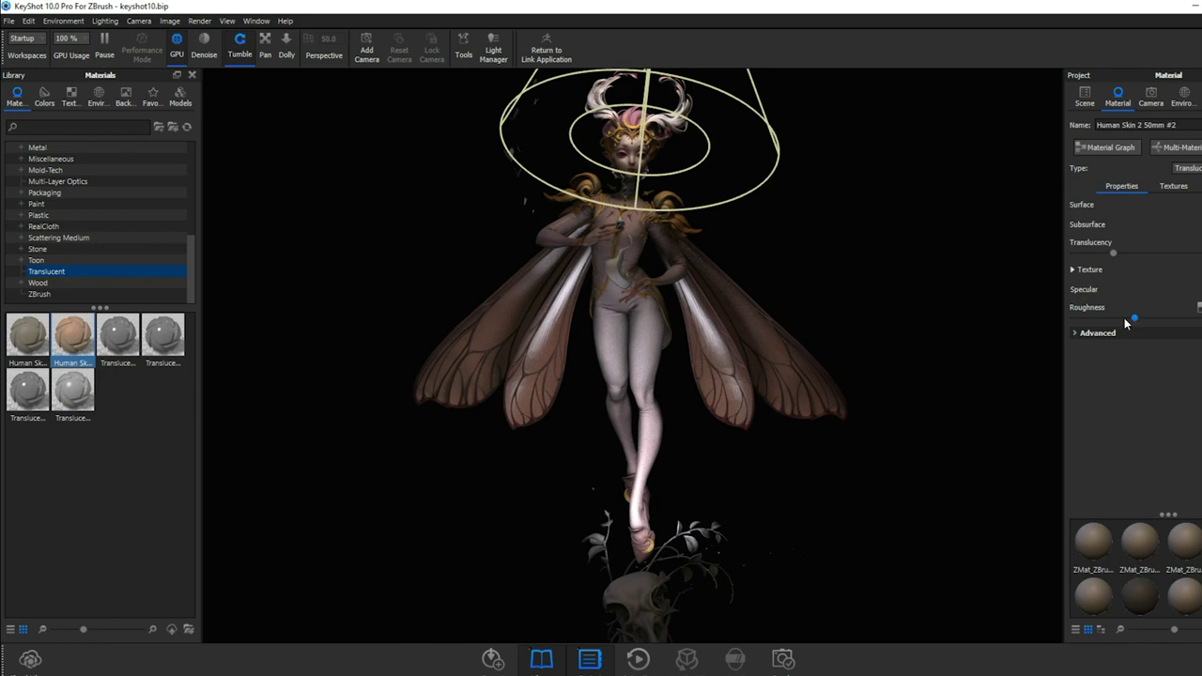
pyautogui.moveTo(1134, 319); pyautogui.dragTo(1160, 318)
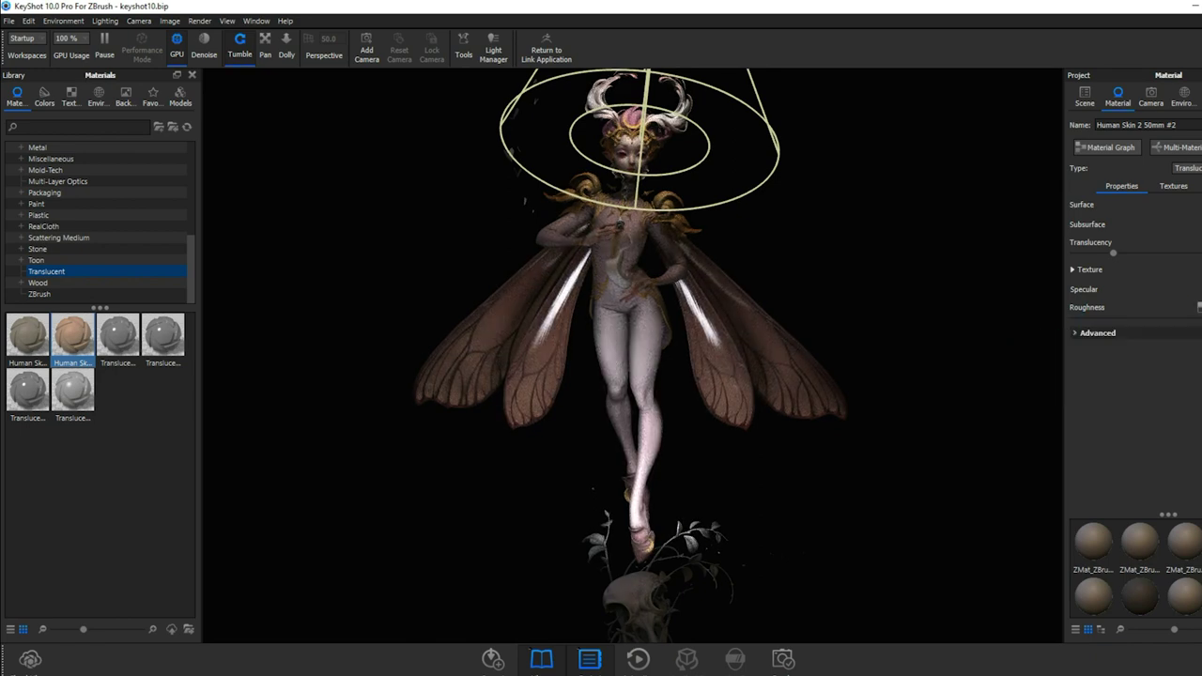
pyautogui.moveTo(1005, 336); pyautogui.dragTo(977, 299)
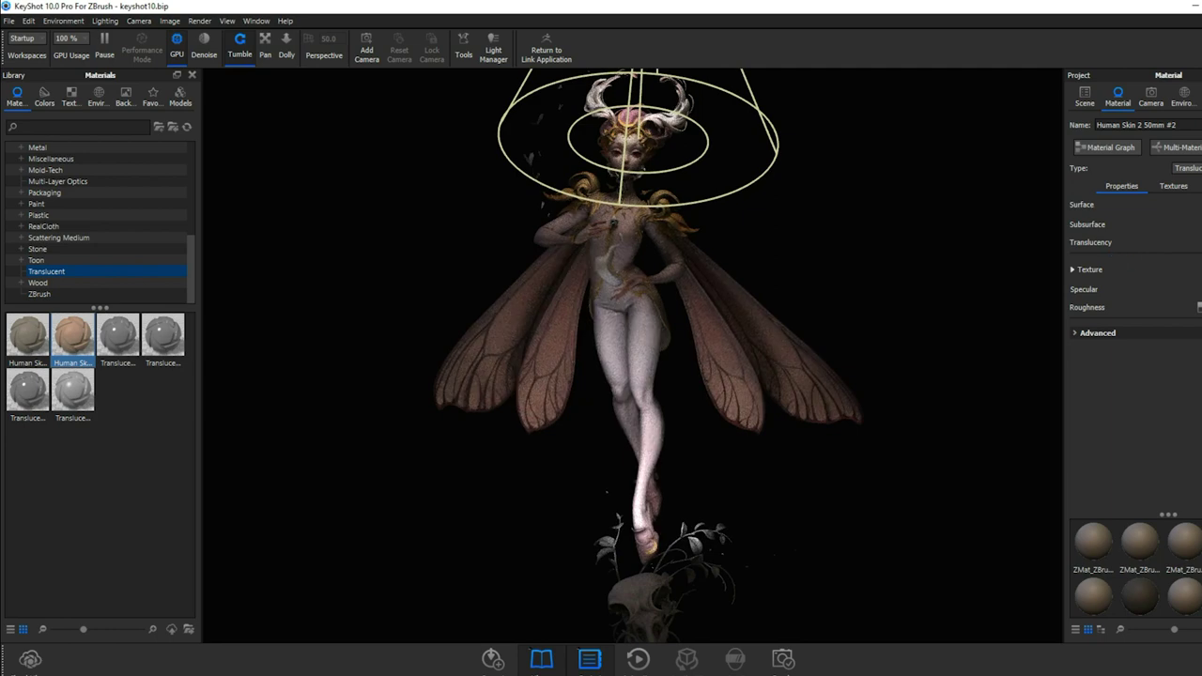
pyautogui.moveTo(886, 308); pyautogui.dragTo(904, 302)
pyautogui.click(8, 21)
pyautogui.click(76, 127)
# Move the rear disc light behind the wings to about X 0.61, Y 2.62, Z 3.27.
pyautogui.moveTo(845, 273); pyautogui.dragTo(767, 253)
pyautogui.click(1087, 98)
pyautogui.click(1119, 98)
pyautogui.click(1090, 99)
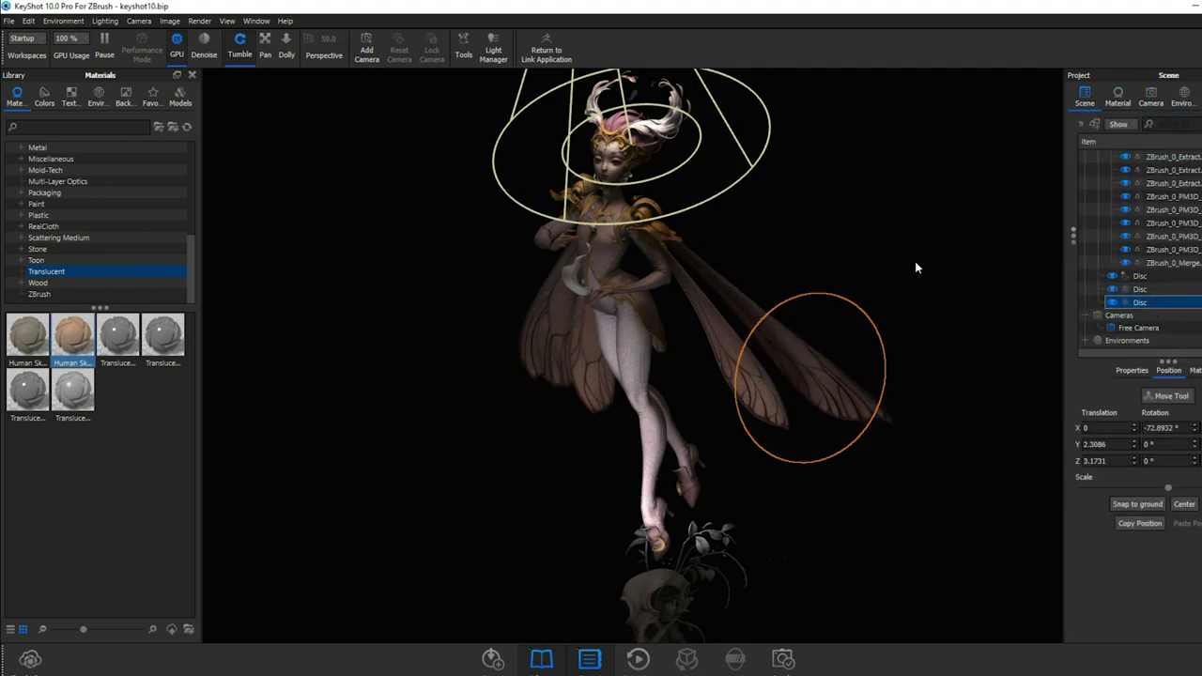
pyautogui.moveTo(827, 362); pyautogui.dragTo(674, 374)
pyautogui.hotkey('ctrl', 'd')
pyautogui.moveTo(619, 322); pyautogui.dragTo(619, 289)
pyautogui.moveTo(564, 340); pyautogui.dragTo(493, 340)
pyautogui.click(709, 630)
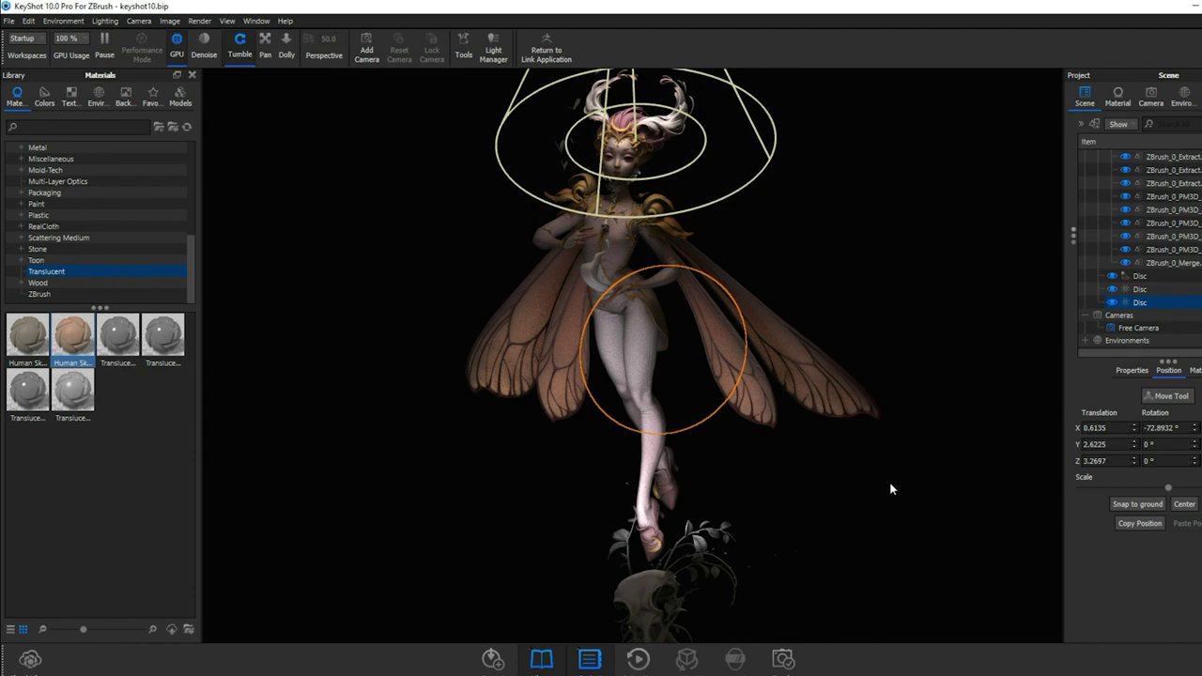
# Check the wings' backlighting from several angles and save the scene.
pyautogui.moveTo(891, 489); pyautogui.dragTo(945, 496)
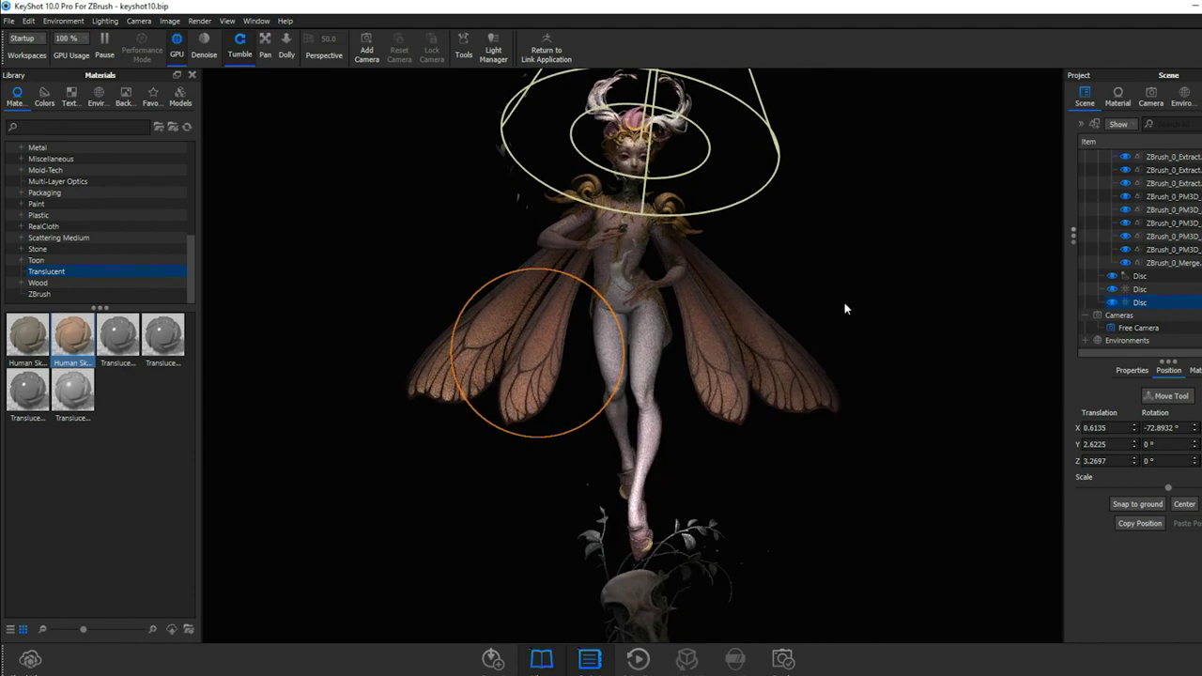
pyautogui.moveTo(845, 303); pyautogui.dragTo(1025, 346)
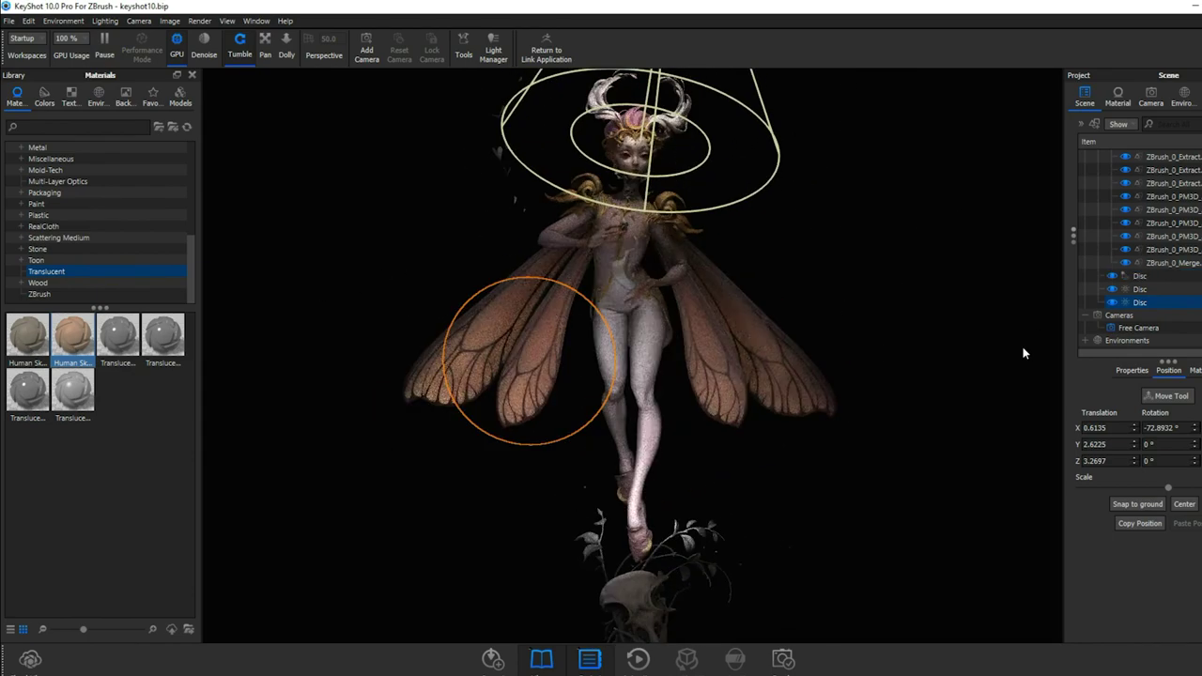
pyautogui.moveTo(997, 256); pyautogui.dragTo(1104, 91)
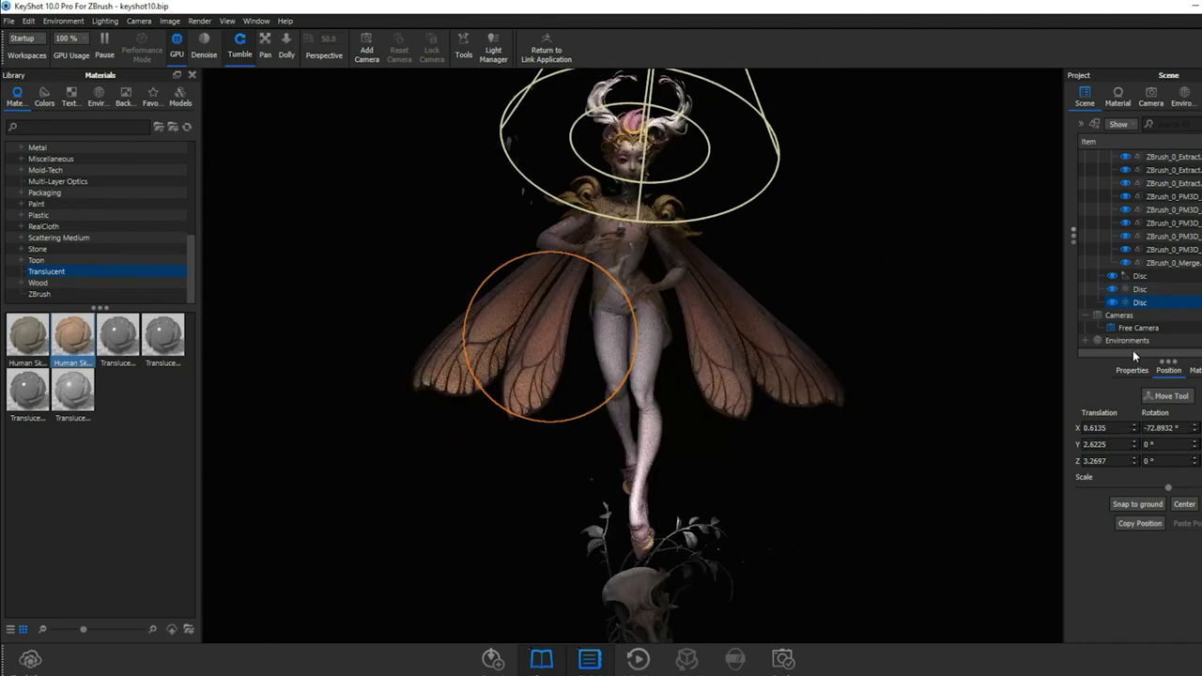
pyautogui.rightClick(1152, 302)
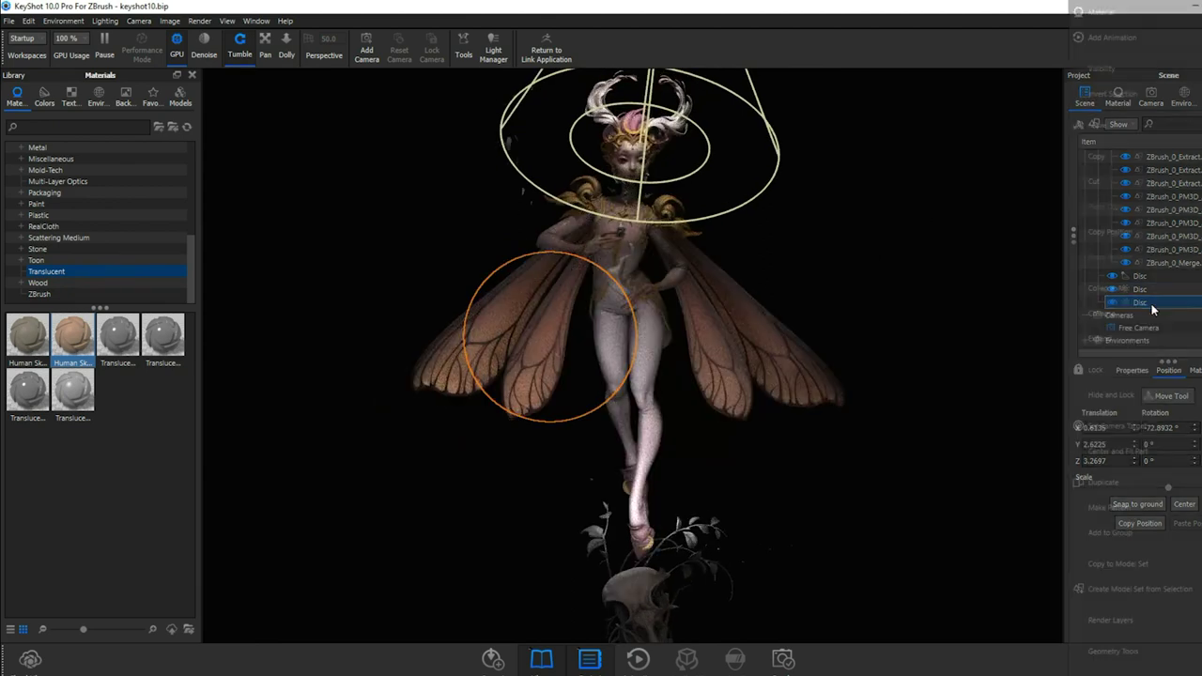
pyautogui.click(10, 22)
pyautogui.click(31, 177)
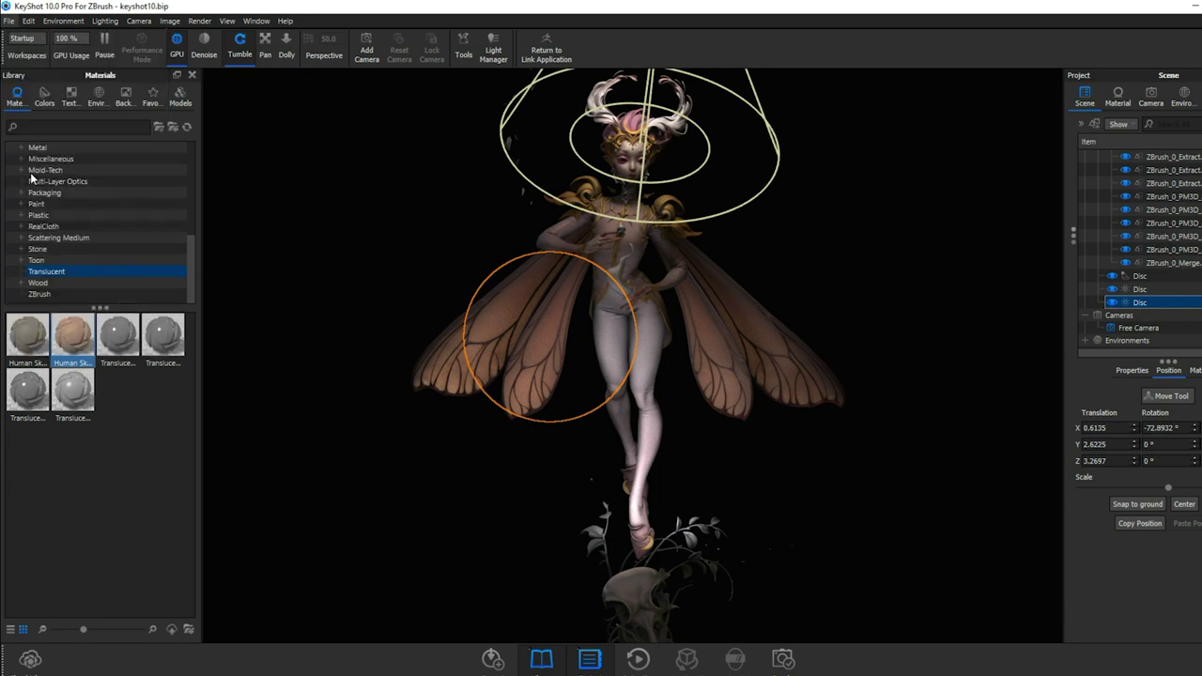
# Add a disc and place it upright beside the character at about X 3.54, Y 2.35, Z 1.93, enlarged and tilted toward her.
pyautogui.click(28, 21)
pyautogui.moveTo(85, 98)
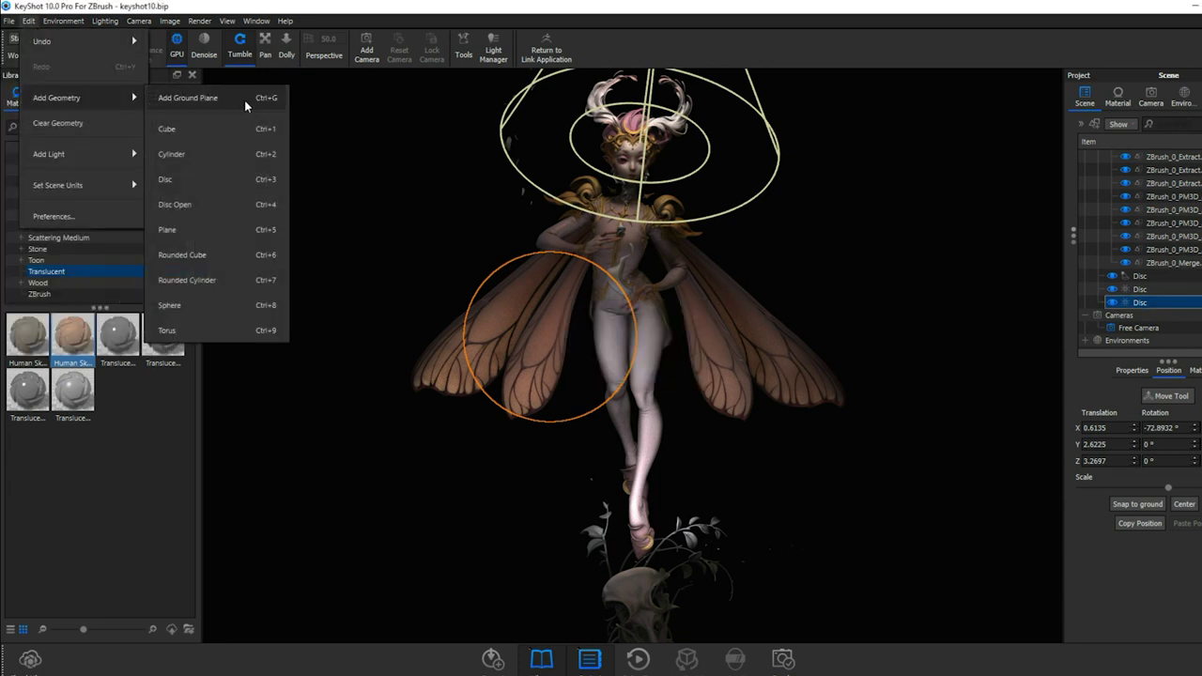
pyautogui.click(197, 181)
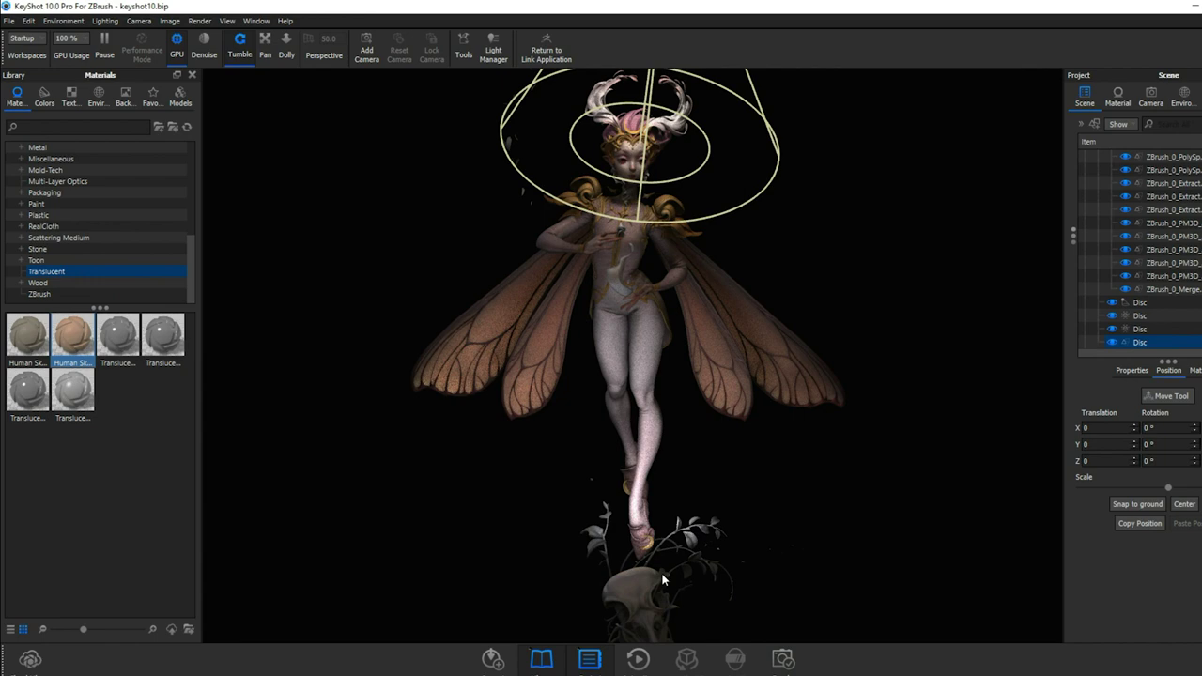
pyautogui.scroll(-5, 669, 425)
pyautogui.scroll(-1, 1163, 338)
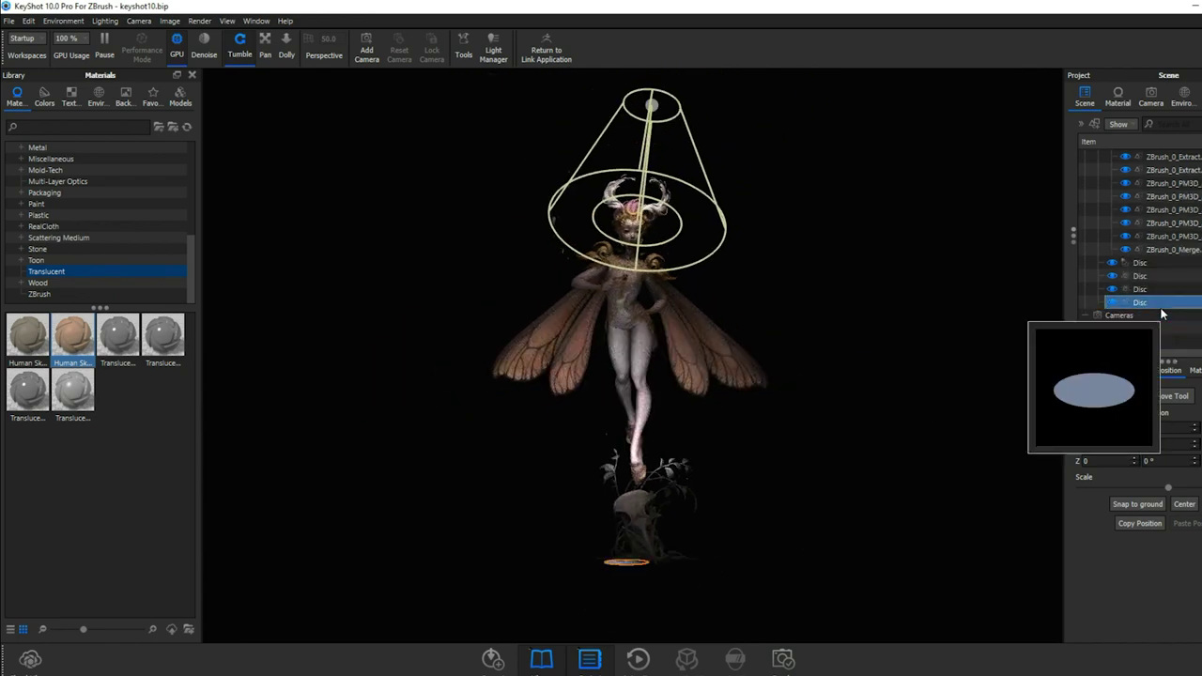
pyautogui.click(1171, 396)
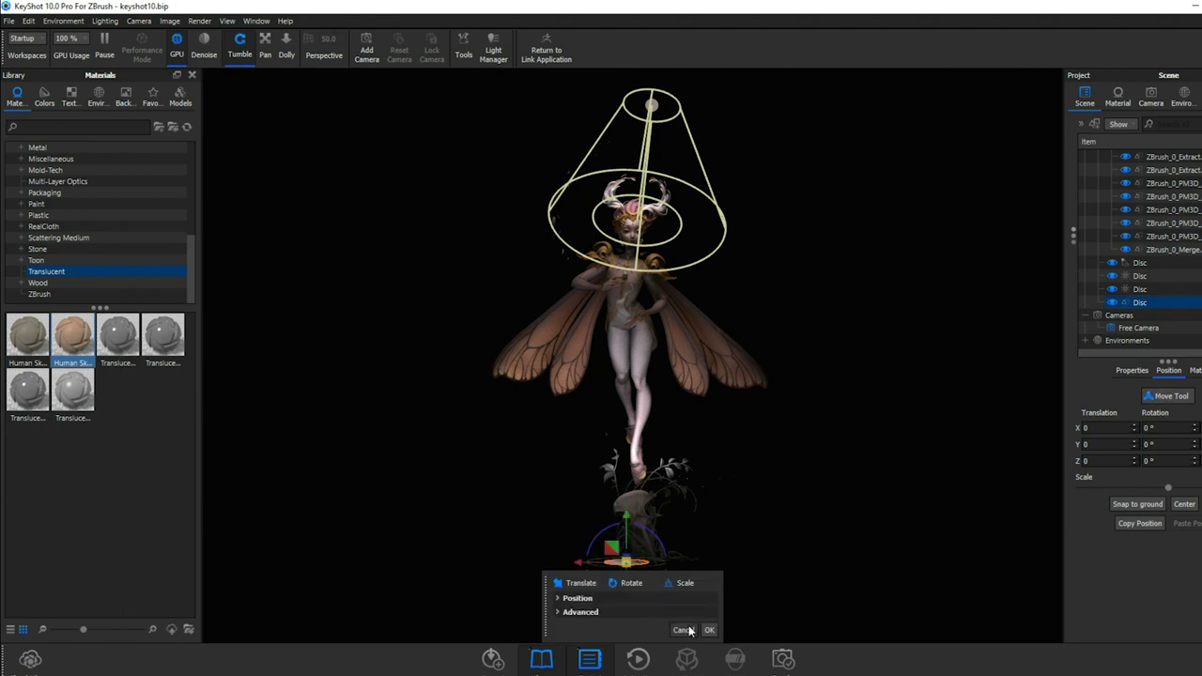
pyautogui.moveTo(579, 567); pyautogui.dragTo(237, 443)
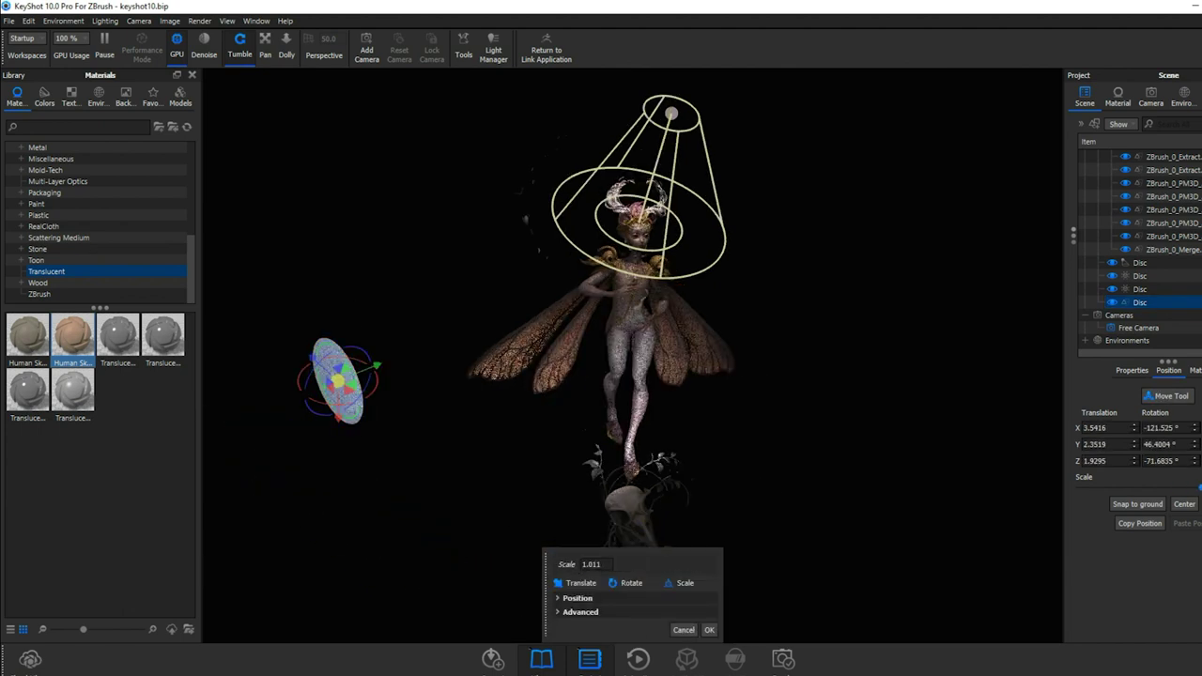
pyautogui.moveTo(374, 371); pyautogui.dragTo(389, 365)
# Change the new side disc's material type to Area Light.
pyautogui.click(1118, 98)
pyautogui.click(1085, 98)
pyautogui.rightClick(1132, 302)
pyautogui.click(1101, 12)
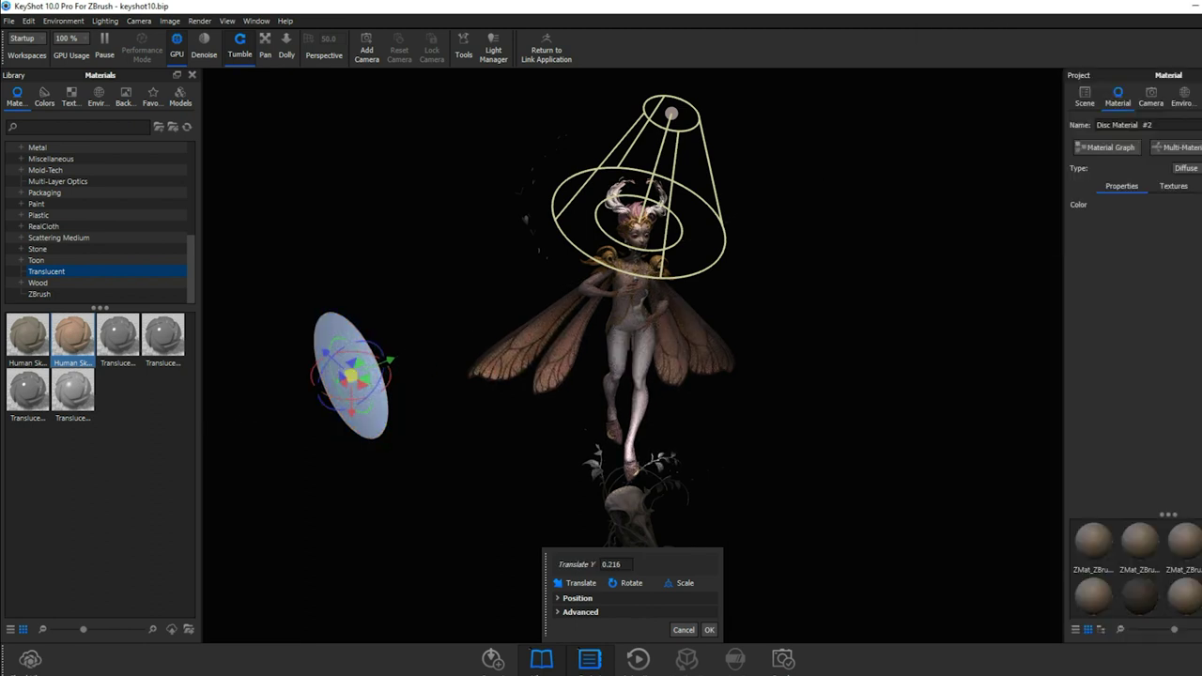
pyautogui.click(1174, 204)
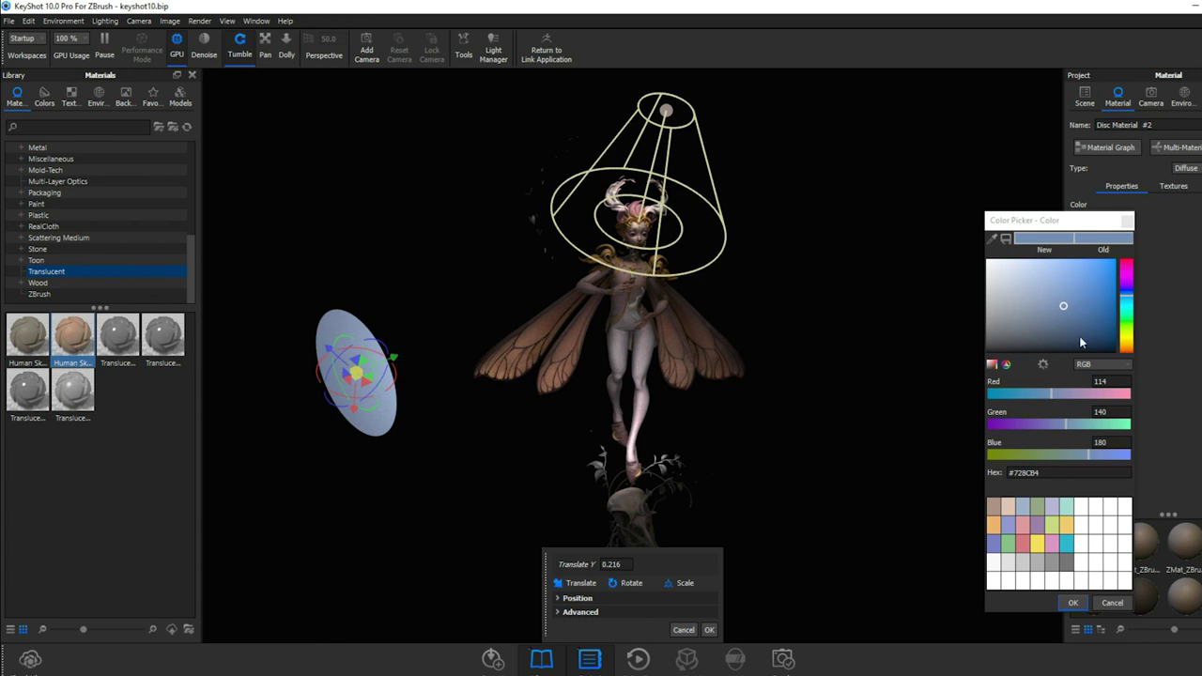
pyautogui.click(1129, 222)
pyautogui.click(1185, 168)
pyautogui.click(1186, 430)
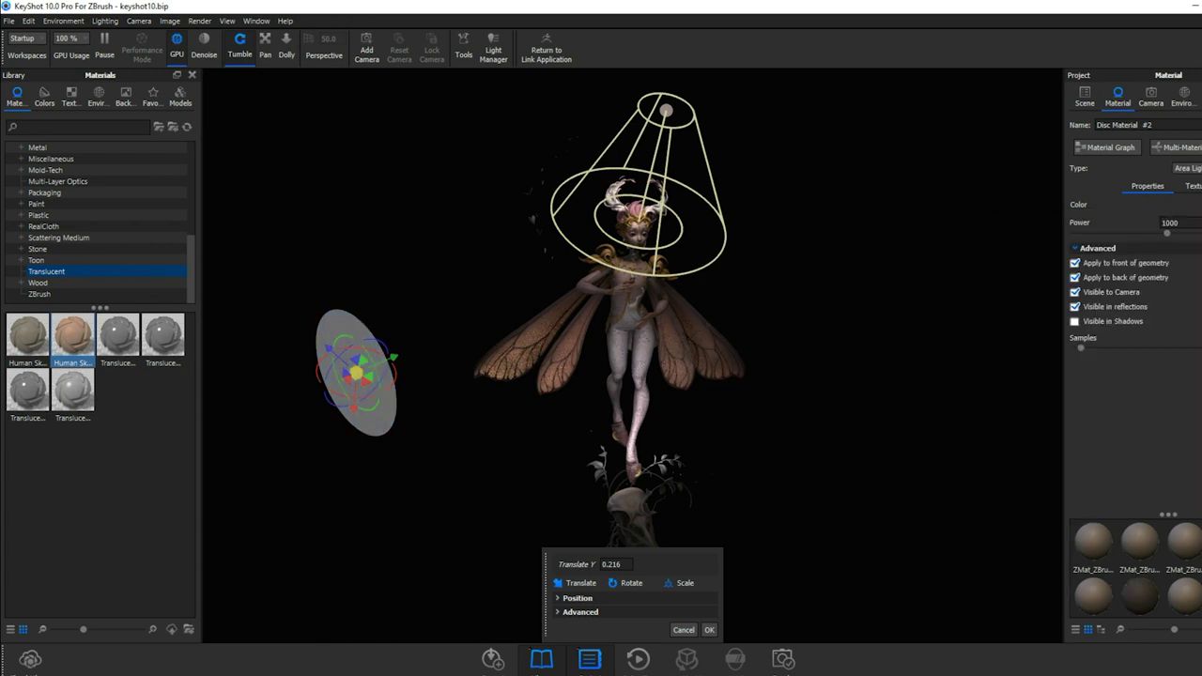
# Shift and rotate the side disc light so it aims at the character, and confirm the placement.
pyautogui.moveTo(831, 450); pyautogui.dragTo(826, 601)
pyautogui.moveTo(360, 328); pyautogui.dragTo(360, 280)
pyautogui.moveTo(714, 169); pyautogui.dragTo(677, 7)
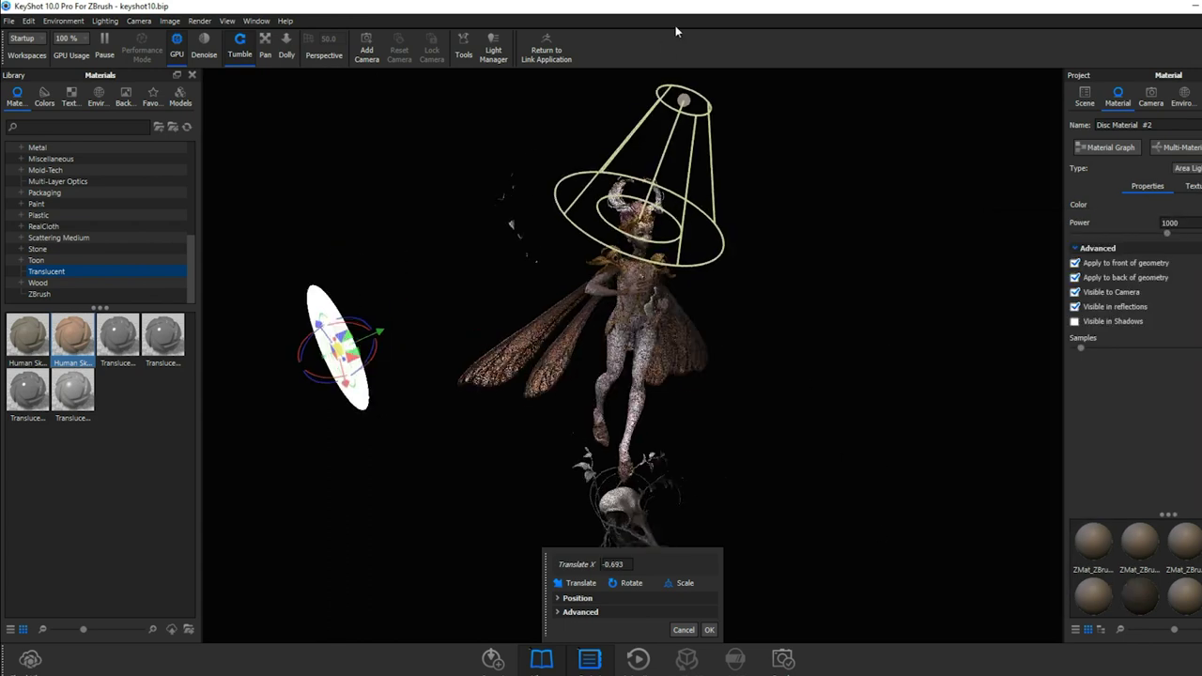
pyautogui.moveTo(376, 365); pyautogui.dragTo(375, 395)
pyautogui.moveTo(372, 353); pyautogui.dragTo(360, 366)
pyautogui.click(709, 630)
pyautogui.moveTo(749, 441); pyautogui.dragTo(765, 395)
# Change the side disc light's color to a soft blue.
pyautogui.click(1175, 204)
pyautogui.click(1137, 405)
pyautogui.click(1081, 283)
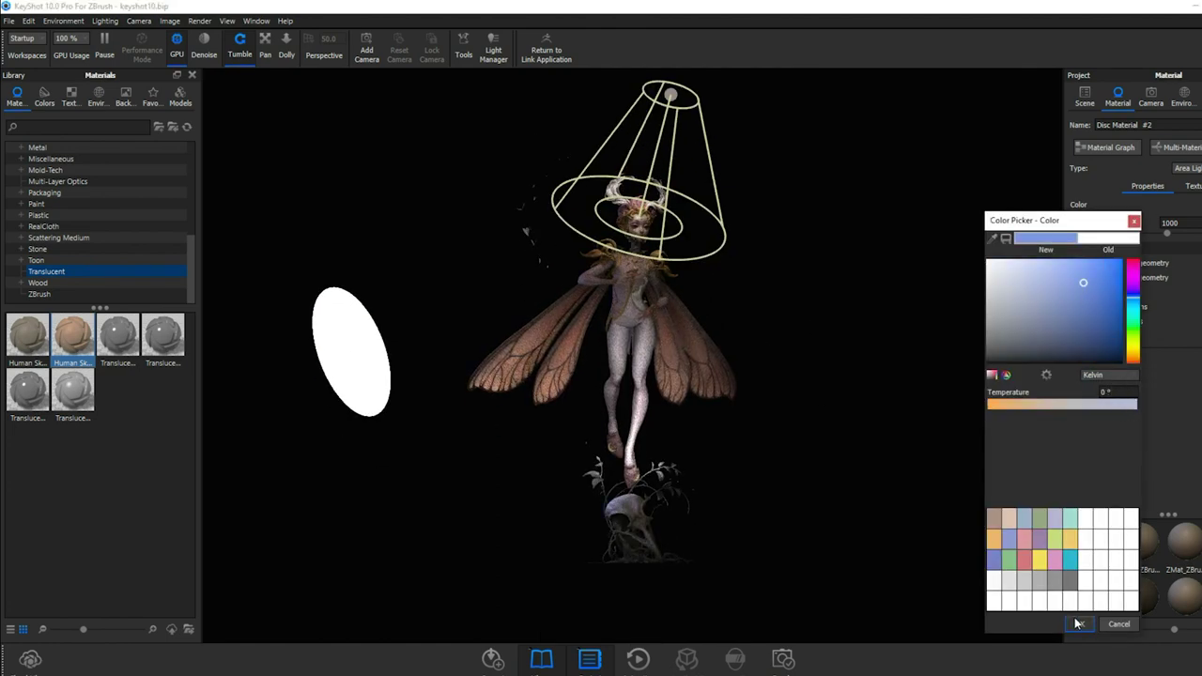
pyautogui.click(1079, 623)
pyautogui.moveTo(825, 437); pyautogui.dragTo(817, 447)
# Move the blue disc light closer to the wings at about X 2.31, Y 2.05, Z 2.79.
pyautogui.click(1087, 98)
pyautogui.click(1167, 395)
pyautogui.moveTo(337, 316); pyautogui.dragTo(390, 563)
pyautogui.moveTo(543, 296); pyautogui.dragTo(473, 561)
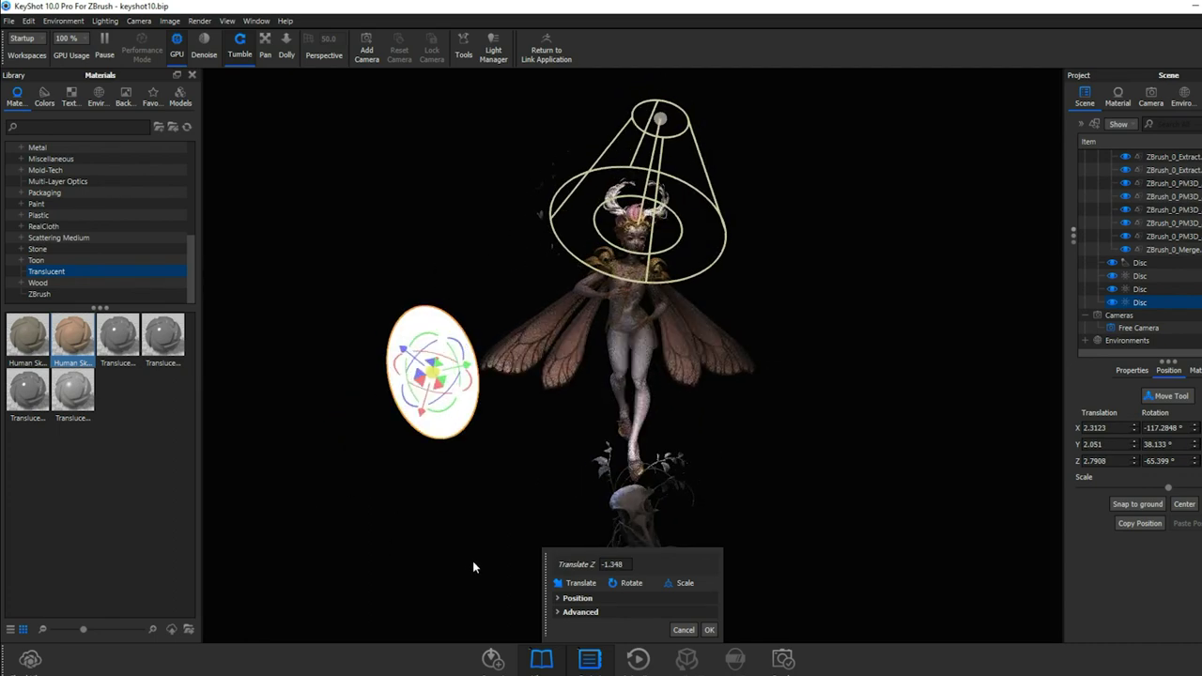
pyautogui.click(710, 632)
# Hide the blue disc light from the camera and recheck its color.
pyautogui.click(1118, 98)
pyautogui.click(1108, 292)
pyautogui.moveTo(850, 439); pyautogui.dragTo(879, 443)
pyautogui.click(1185, 205)
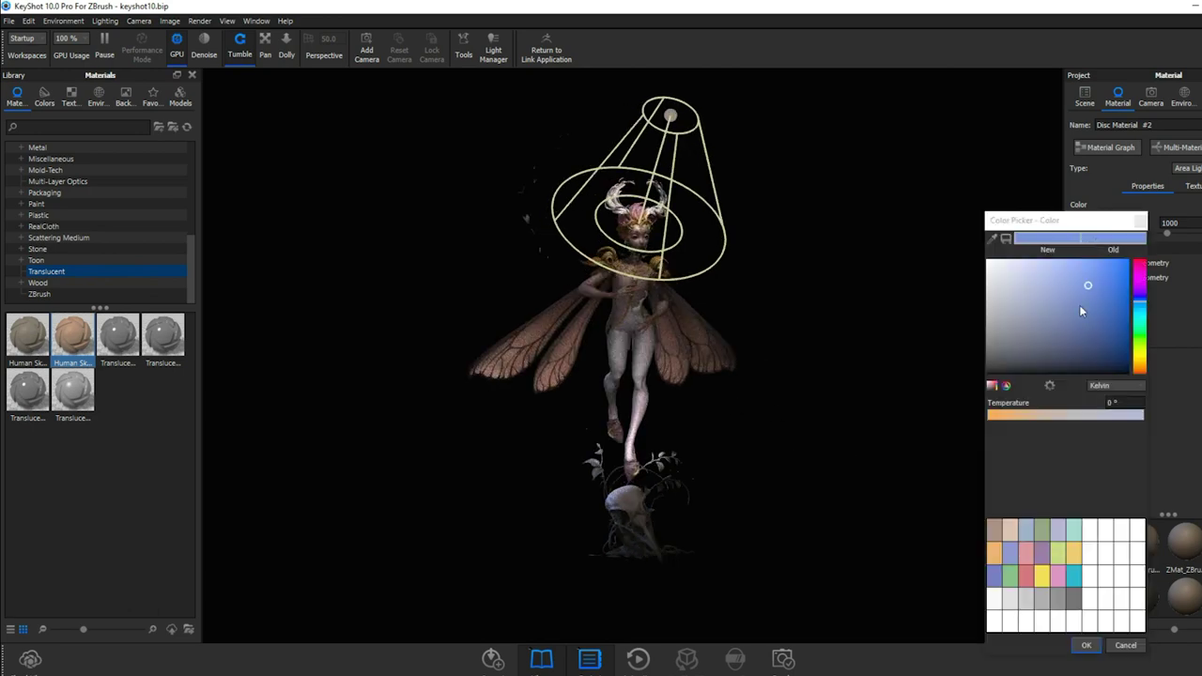
pyautogui.click(1087, 646)
pyautogui.moveTo(865, 428); pyautogui.dragTo(695, 441)
# Move the overhead spotlight farther in front of the character, to about X -0.31, Y 6.02, Z -1.51.
pyautogui.click(1085, 98)
pyautogui.rightClick(1168, 268)
pyautogui.moveTo(1138, 13)
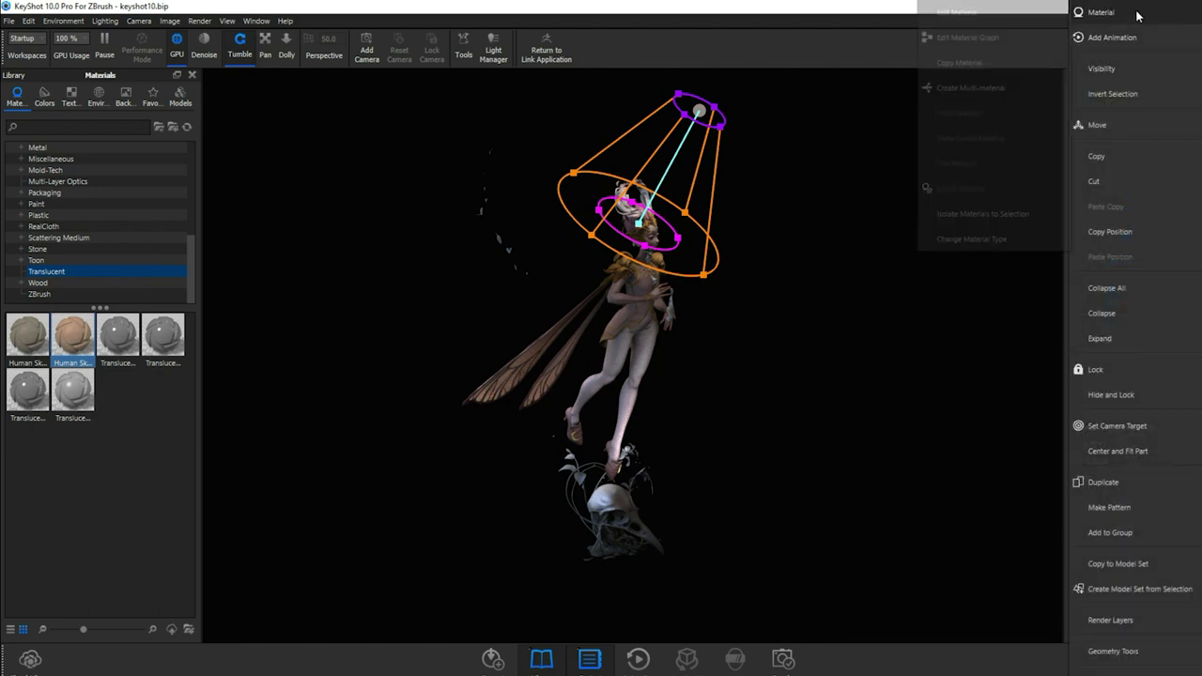
pyautogui.click(987, 13)
pyautogui.moveTo(736, 158); pyautogui.dragTo(757, 159)
pyautogui.click(1085, 101)
pyautogui.click(1156, 402)
pyautogui.moveTo(736, 99); pyautogui.dragTo(737, 109)
pyautogui.moveTo(671, 82); pyautogui.dragTo(711, 101)
pyautogui.moveTo(763, 104); pyautogui.dragTo(576, 94)
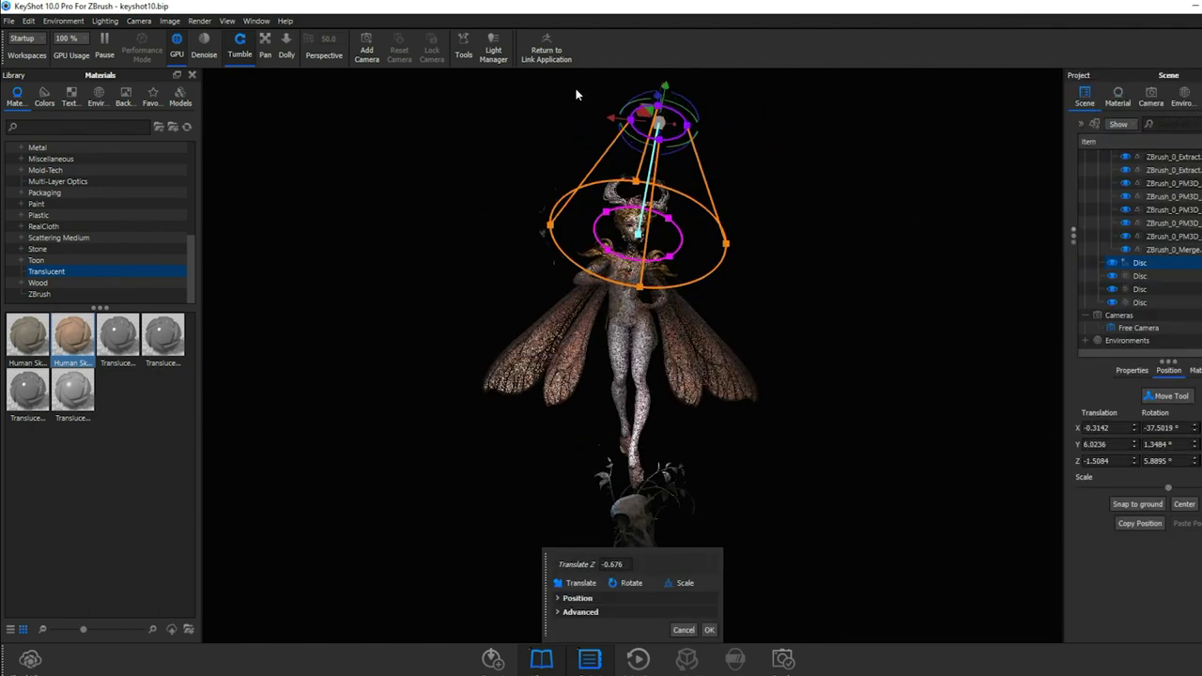
pyautogui.click(710, 630)
# Save the scene and check the adjusted spotlight on the whole figure.
pyautogui.click(9, 21)
pyautogui.click(24, 180)
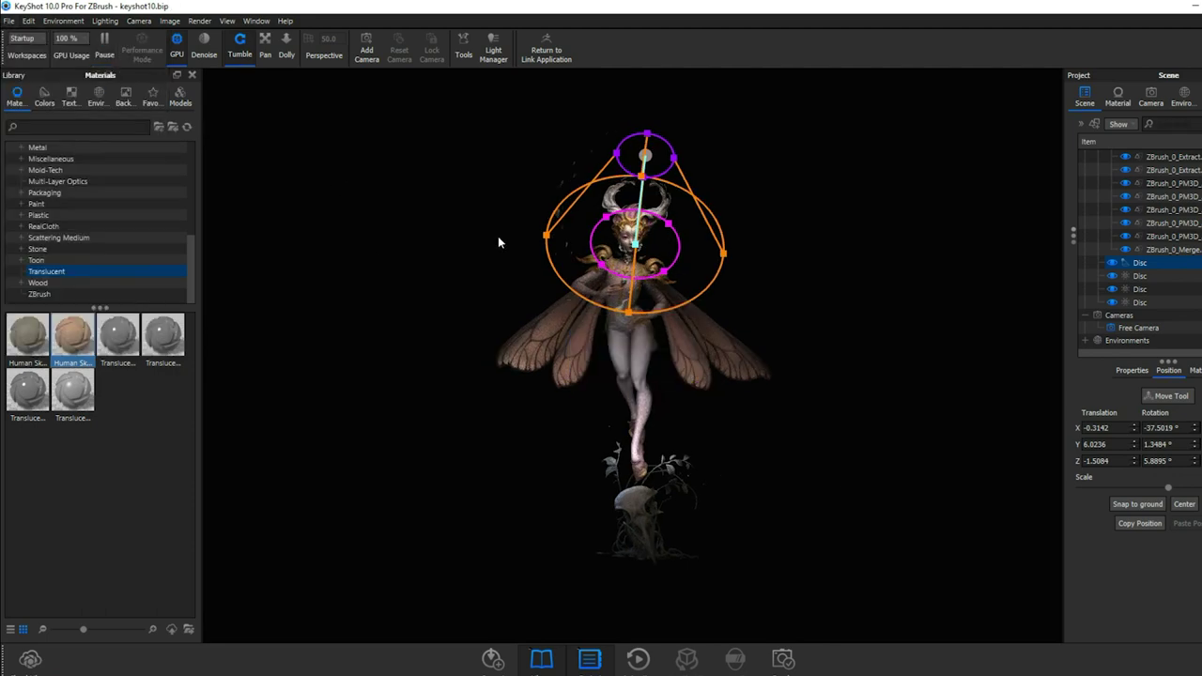
pyautogui.scroll(-3, 690, 306)
pyautogui.scroll(6, 685, 303)
pyautogui.scroll(-2, 681, 296)
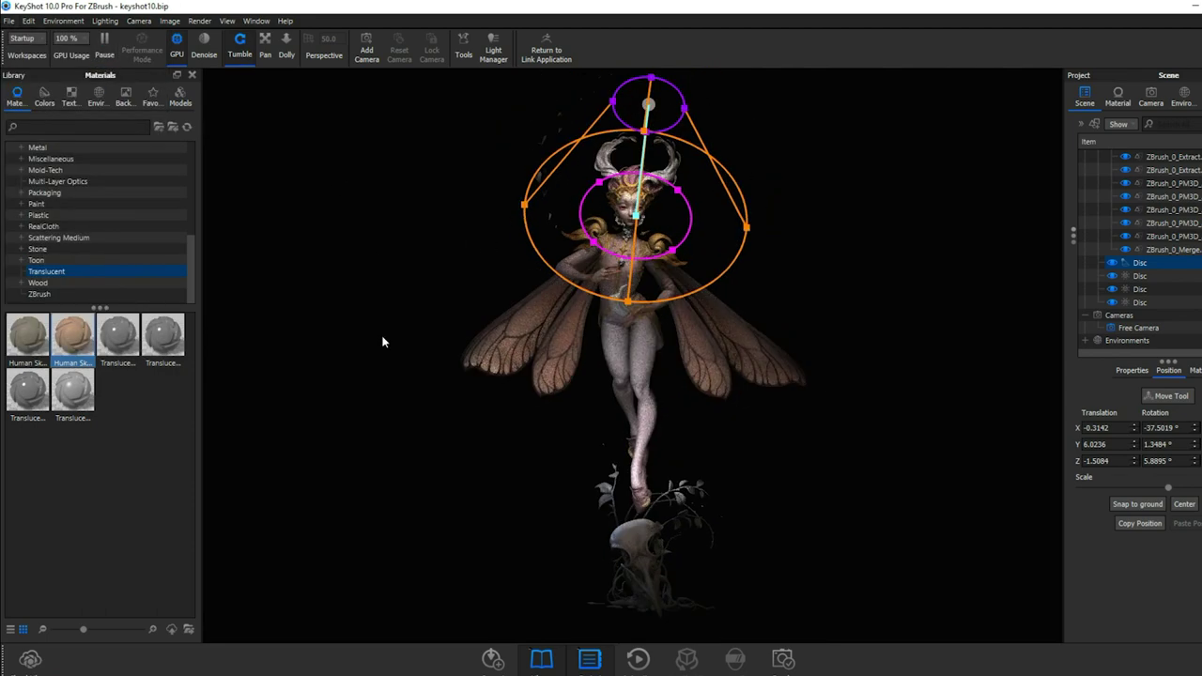
pyautogui.moveTo(365, 338); pyautogui.dragTo(413, 338)
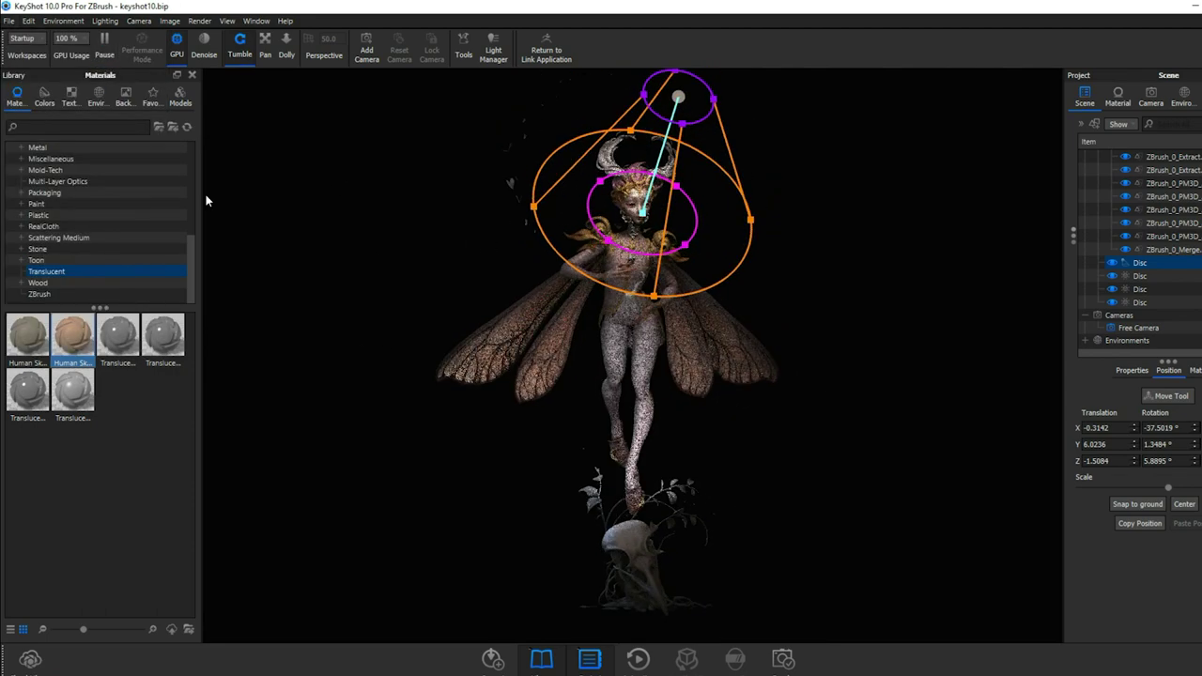
# Add another disc to the scene for a light on the character's opposite side.
pyautogui.click(105, 21)
pyautogui.moveTo(28, 21)
pyautogui.moveTo(55, 98)
pyautogui.click(188, 180)
pyautogui.click(709, 630)
pyautogui.hotkey('ctrl', 'd')
pyautogui.moveTo(529, 507); pyautogui.dragTo(529, 588)
pyautogui.moveTo(977, 441); pyautogui.dragTo(977, 362)
pyautogui.moveTo(916, 483); pyautogui.dragTo(830, 594)
pyautogui.moveTo(926, 470); pyautogui.dragTo(968, 320)
pyautogui.moveTo(1167, 488); pyautogui.dragTo(1187, 488)
pyautogui.moveTo(968, 385); pyautogui.dragTo(930, 423)
pyautogui.moveTo(919, 286)
pyautogui.mouseDown()
pyautogui.moveTo(925, 293)
pyautogui.moveTo(926, 277)
pyautogui.mouseUp()
pyautogui.moveTo(1015, 484); pyautogui.dragTo(1014, 573)
pyautogui.moveTo(919, 90); pyautogui.dragTo(911, 184)
pyautogui.moveTo(946, 200); pyautogui.dragTo(935, 199)
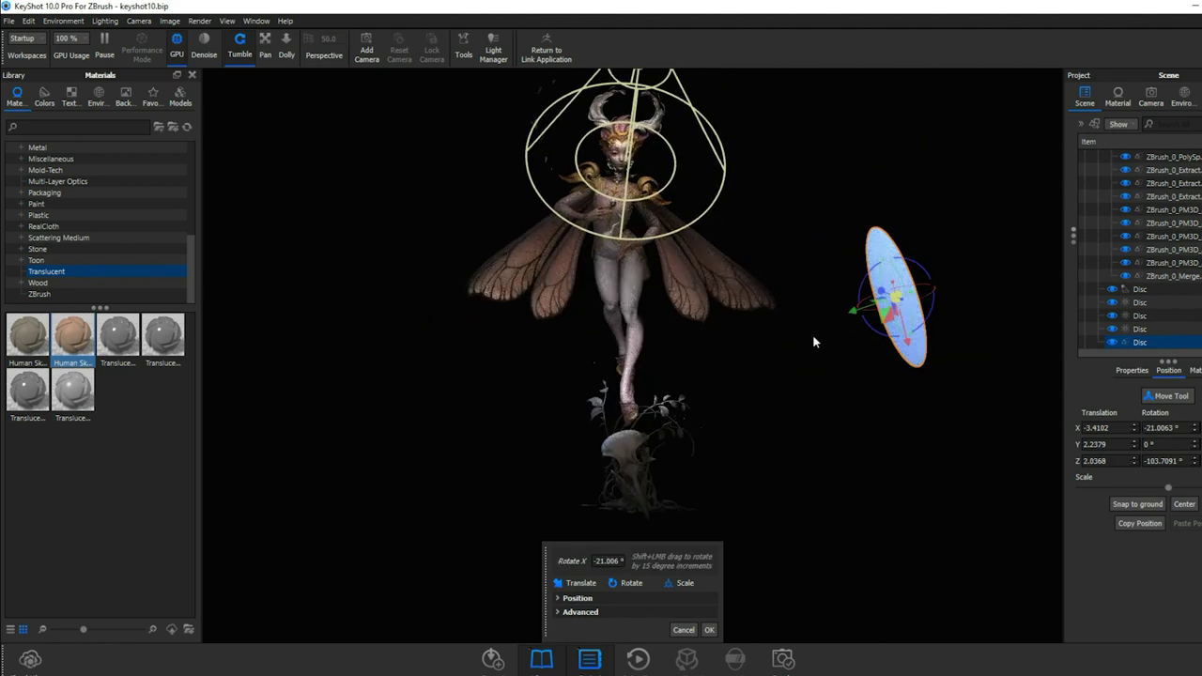
pyautogui.click(684, 630)
# Stand the newest disc upright on the character's opposite side at about X -3.18, Y 3.51, Z 0.85, rotated about -105° around Z.
pyautogui.click(1095, 346)
pyautogui.click(1138, 342)
pyautogui.click(1168, 396)
pyautogui.moveTo(570, 514); pyautogui.dragTo(780, 520)
pyautogui.moveTo(853, 491); pyautogui.dragTo(725, 611)
pyautogui.moveTo(800, 441); pyautogui.dragTo(816, 439)
pyautogui.moveTo(882, 413); pyautogui.dragTo(878, 424)
pyautogui.moveTo(861, 378); pyautogui.dragTo(873, 299)
pyautogui.moveTo(851, 611); pyautogui.dragTo(851, 264)
pyautogui.moveTo(874, 310); pyautogui.dragTo(877, 451)
pyautogui.moveTo(881, 192); pyautogui.dragTo(881, 235)
pyautogui.moveTo(761, 592); pyautogui.dragTo(769, 441)
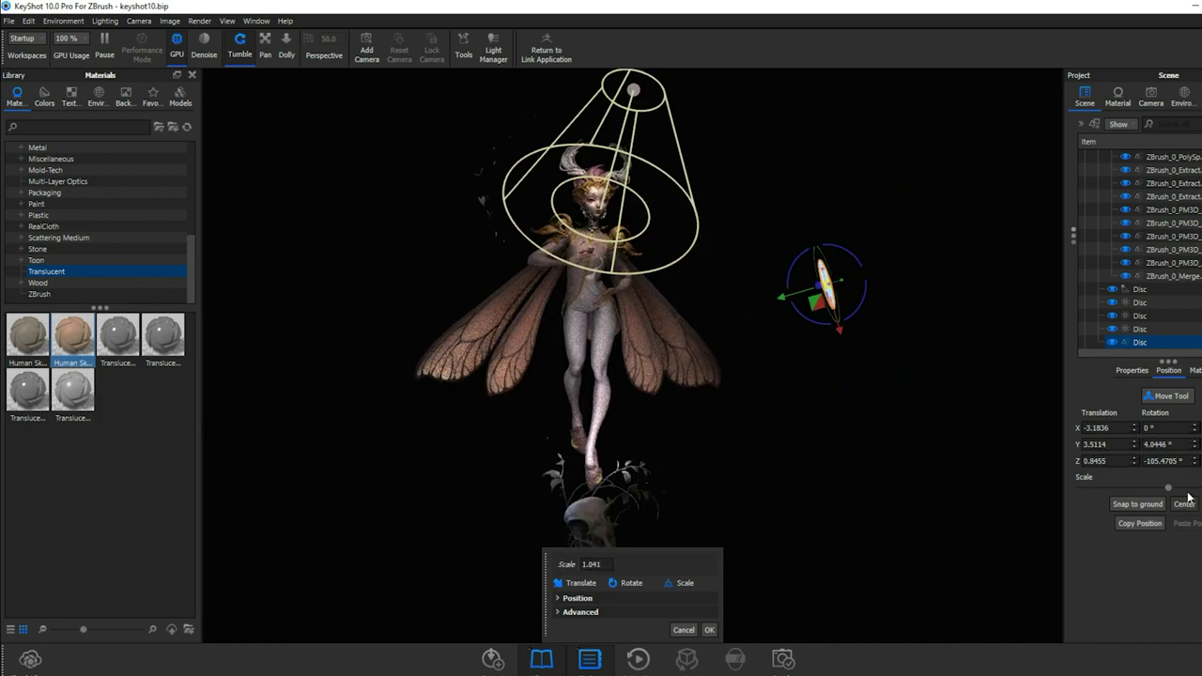
# Enlarge the opposite-side disc, refine its position and tilt toward the character, and confirm the placement.
pyautogui.moveTo(930, 470); pyautogui.dragTo(883, 471)
pyautogui.moveTo(801, 297); pyautogui.dragTo(838, 292)
pyautogui.moveTo(902, 160); pyautogui.dragTo(897, 282)
pyautogui.moveTo(820, 394); pyautogui.dragTo(820, 213)
pyautogui.moveTo(867, 268); pyautogui.dragTo(820, 282)
pyautogui.moveTo(916, 310); pyautogui.dragTo(919, 303)
pyautogui.moveTo(499, 394)
pyautogui.mouseDown()
pyautogui.moveTo(499, 301)
pyautogui.moveTo(499, 376)
pyautogui.mouseUp()
pyautogui.moveTo(925, 310); pyautogui.dragTo(927, 296)
pyautogui.moveTo(839, 303); pyautogui.dragTo(881, 280)
pyautogui.click(1118, 97)
pyautogui.click(710, 629)
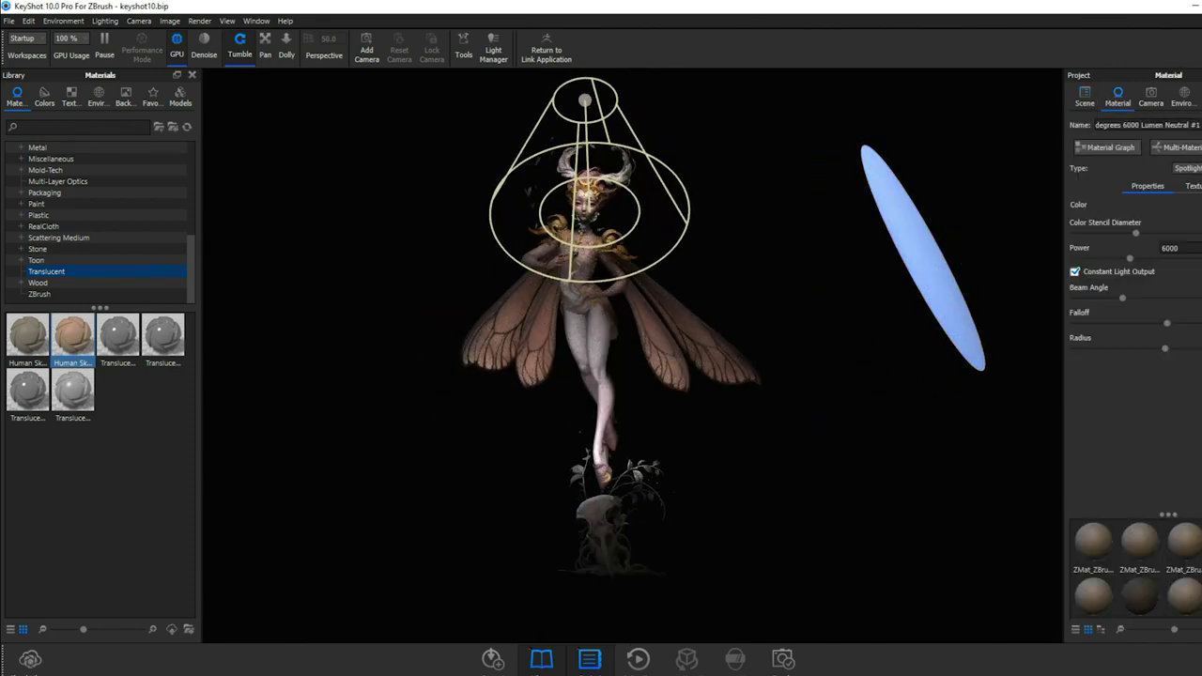
# Make the opposite-side disc an Area Light with power 1150, applied only to the back of its geometry and hidden from the camera.
pyautogui.click(1186, 168)
pyautogui.click(1182, 430)
pyautogui.moveTo(820, 395); pyautogui.dragTo(786, 527)
pyautogui.click(1175, 205)
pyautogui.click(1036, 426)
pyautogui.click(1147, 221)
pyautogui.click(1181, 233)
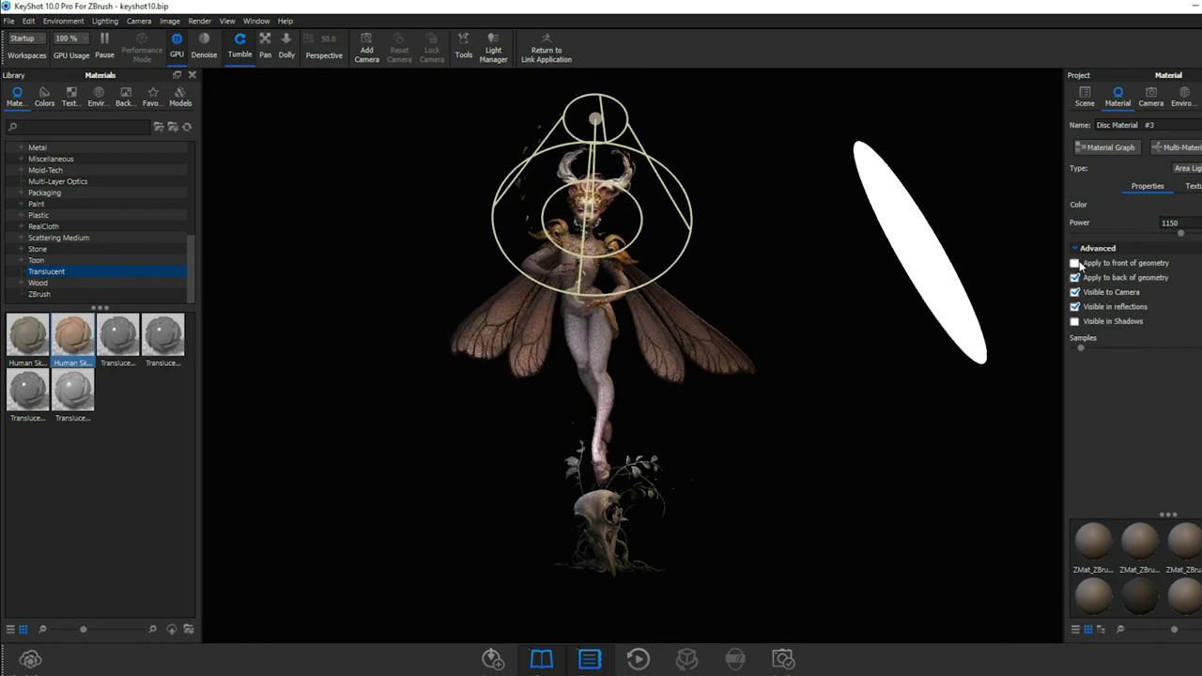
pyautogui.click(1075, 292)
pyautogui.scroll(2, 666, 360)
pyautogui.moveTo(666, 352); pyautogui.dragTo(904, 247)
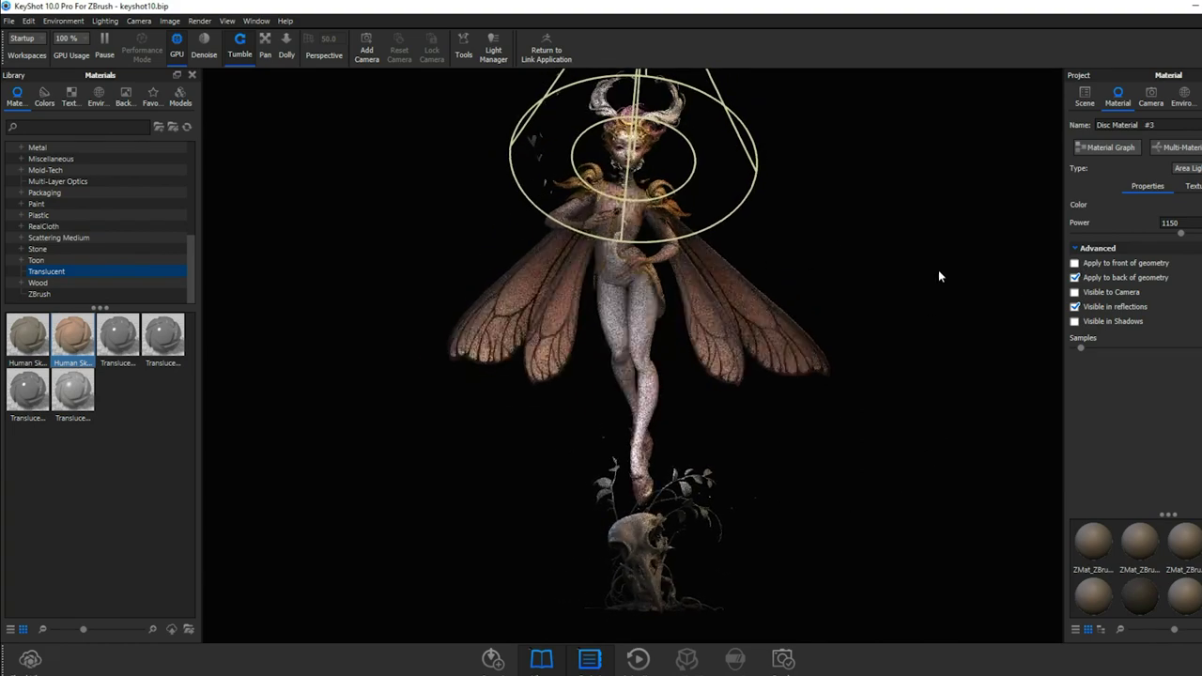
pyautogui.moveTo(922, 307); pyautogui.dragTo(824, 364)
# Open the overhead spotlight's material settings and examine the lighting on the face and upper body.
pyautogui.click(1085, 97)
pyautogui.click(1154, 290)
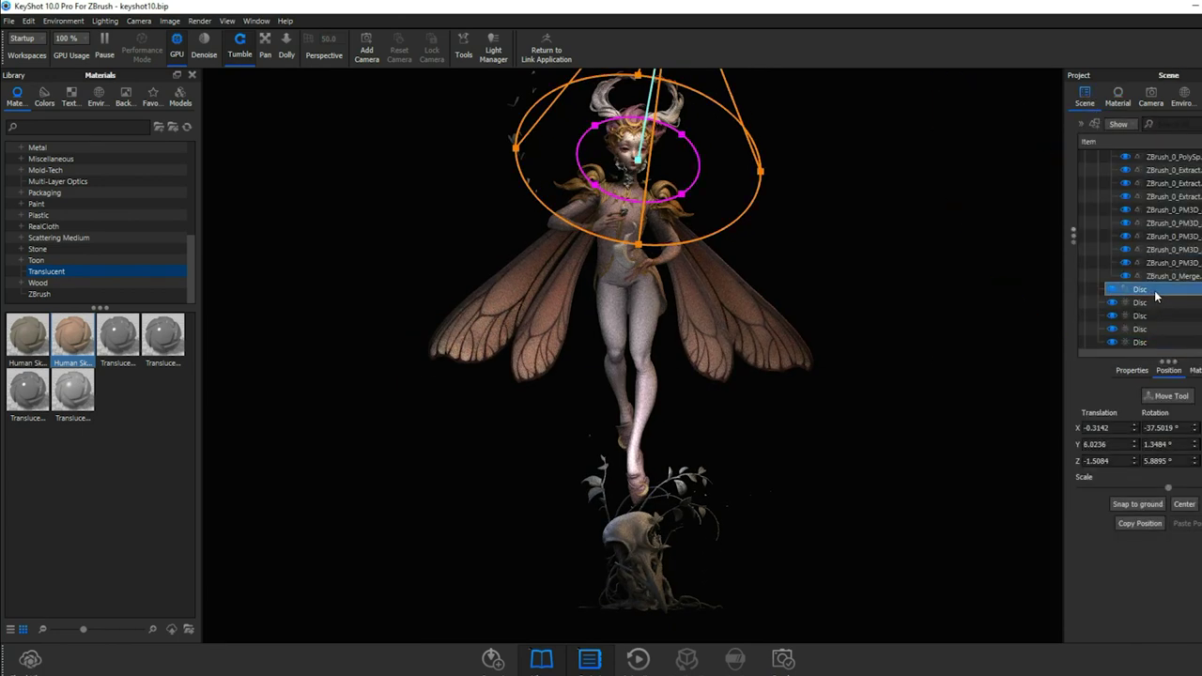
pyautogui.rightClick(1155, 296)
pyautogui.moveTo(1139, 75)
pyautogui.moveTo(1113, 12)
pyautogui.click(973, 13)
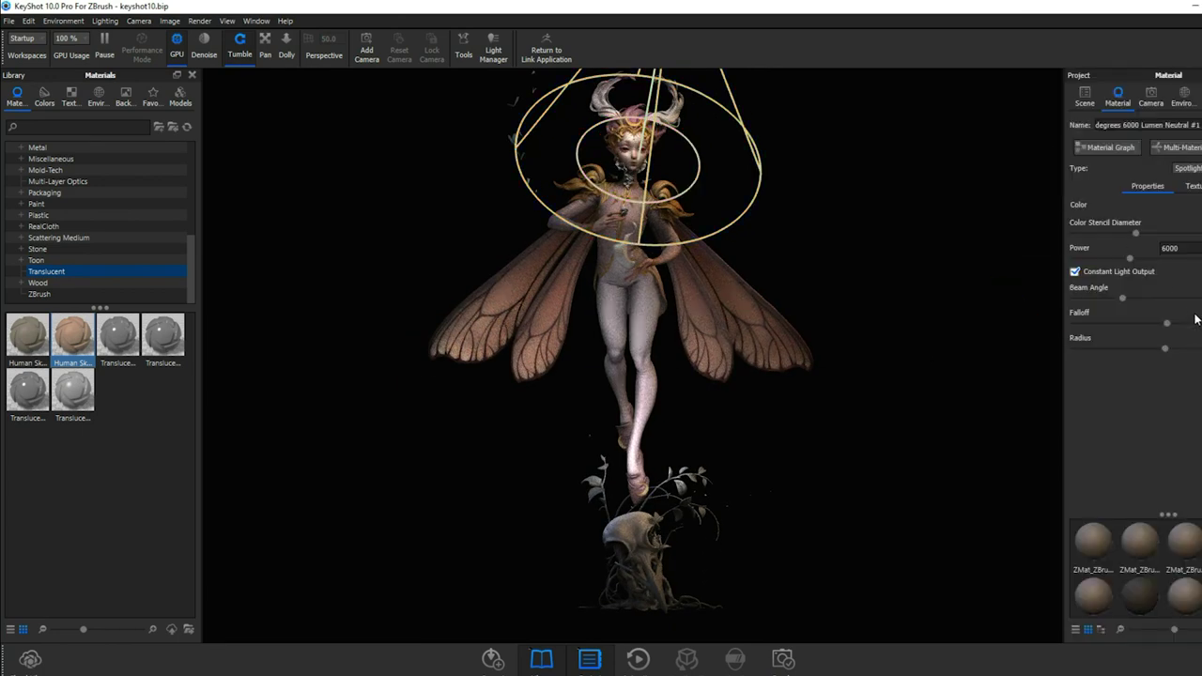
pyautogui.moveTo(926, 404); pyautogui.dragTo(877, 427)
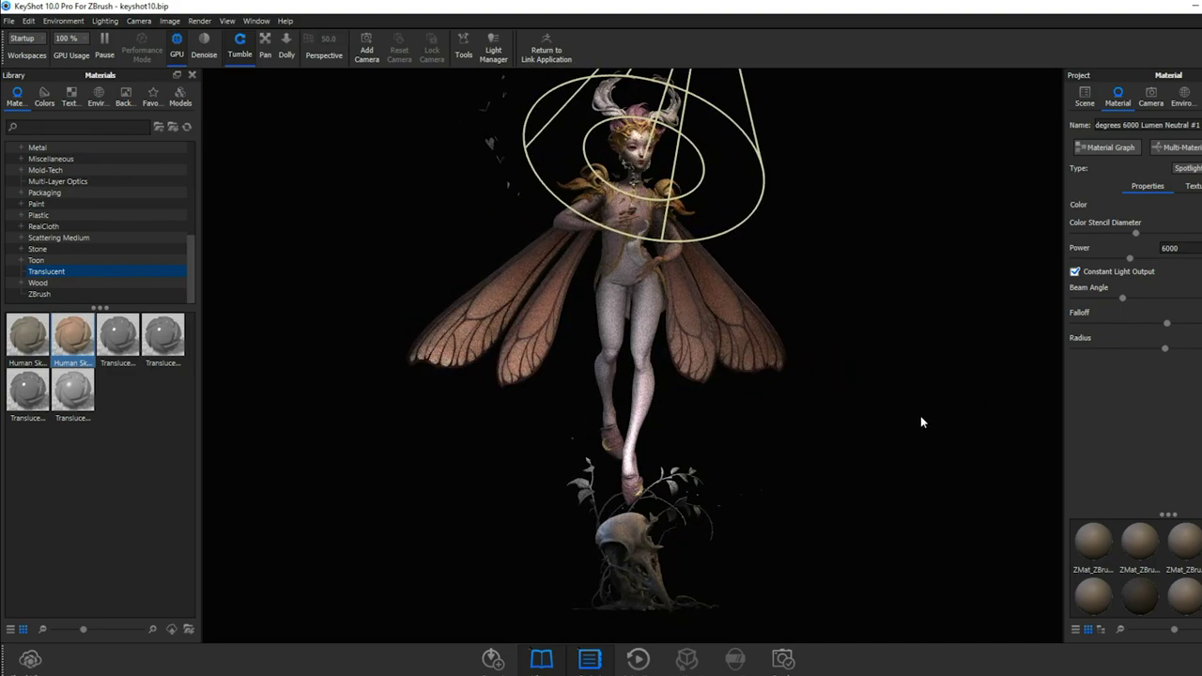
pyautogui.moveTo(917, 422); pyautogui.dragTo(936, 295)
pyautogui.scroll(2, 936, 295)
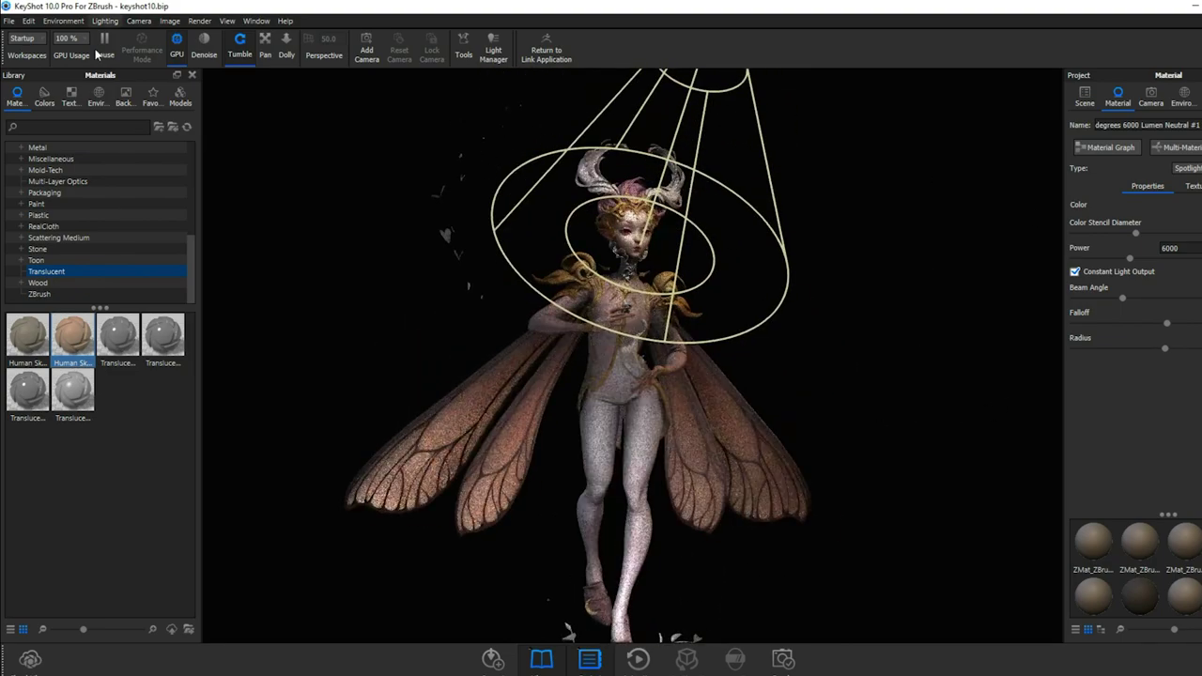
# Add a sphere to the scene and show it among the scene's items.
pyautogui.click(103, 21)
pyautogui.moveTo(53, 24)
pyautogui.moveTo(76, 101)
pyautogui.click(169, 305)
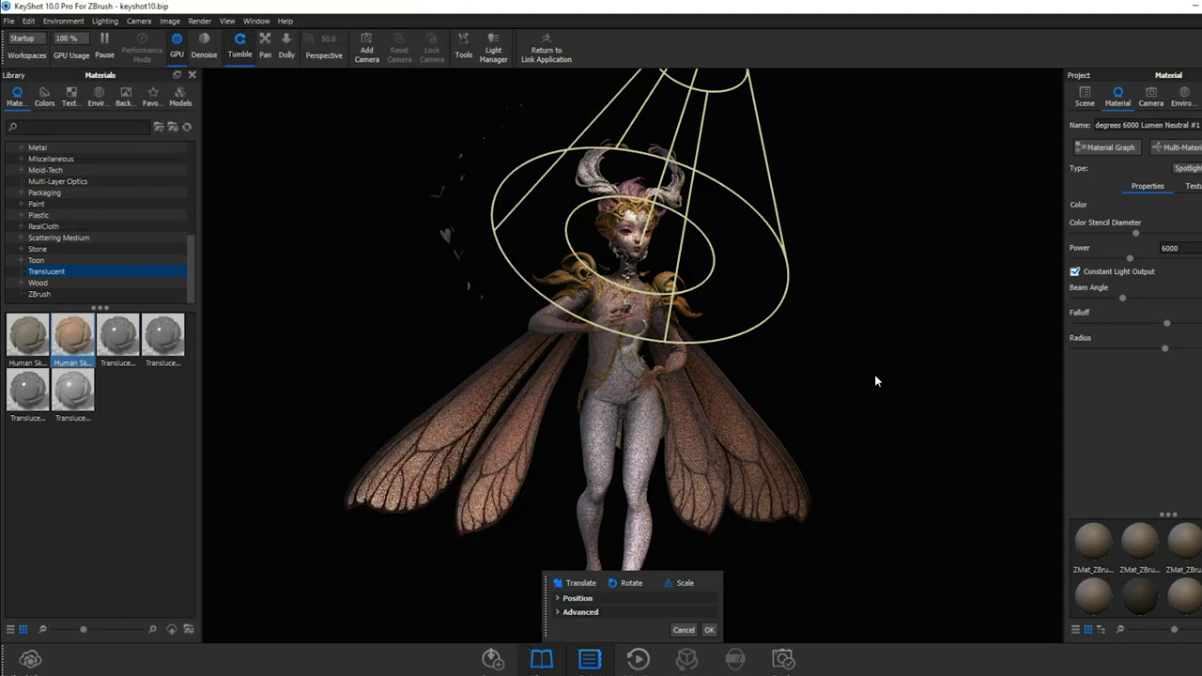
pyautogui.click(1086, 101)
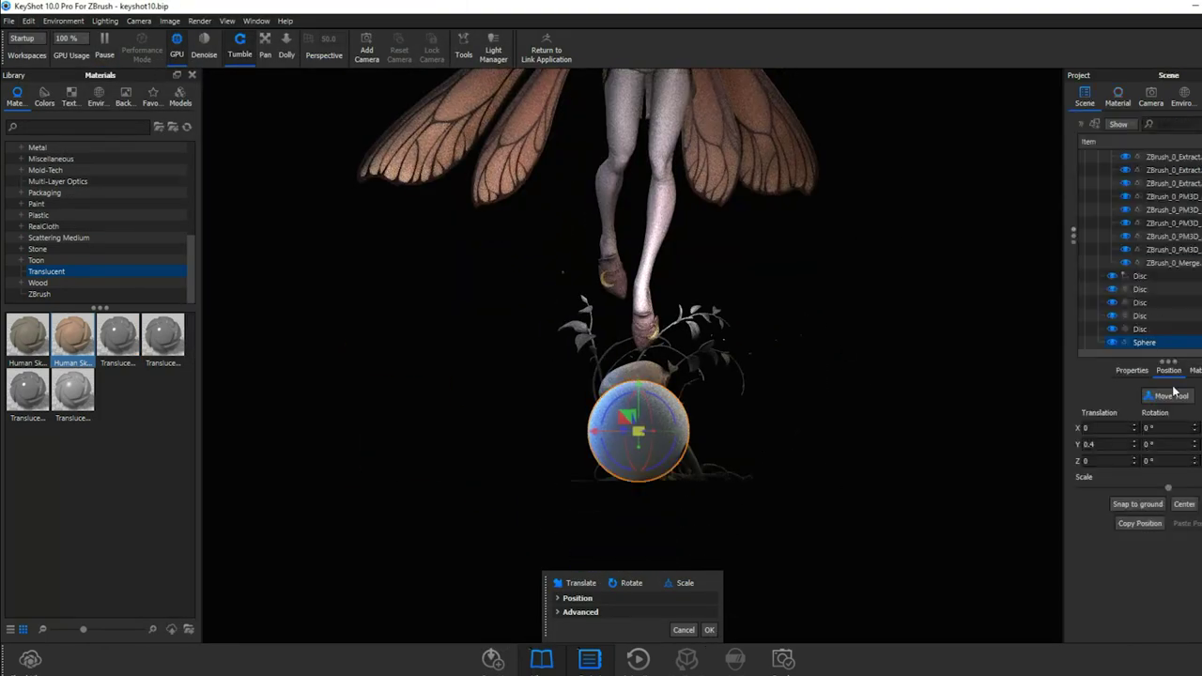
# Raise the new sphere by about 0.9 and move it by about -0.59 along Z toward the character's lower legs.
pyautogui.moveTo(644, 385); pyautogui.dragTo(644, 271)
pyautogui.moveTo(696, 547); pyautogui.dragTo(1071, 258)
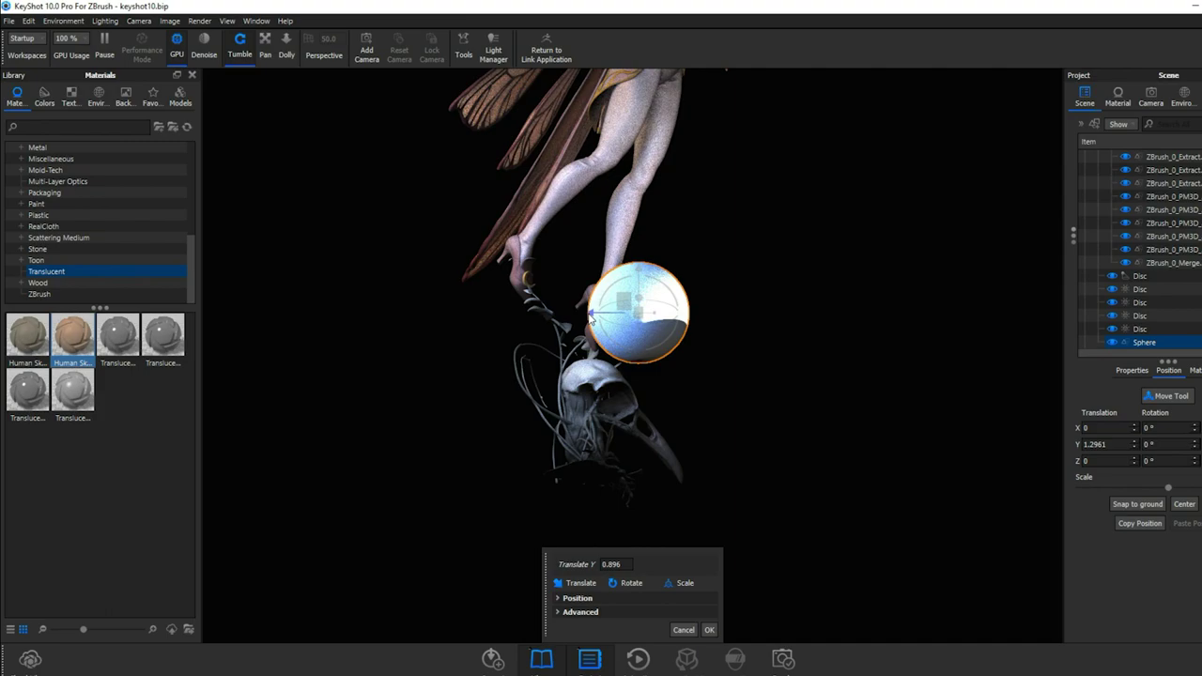
pyautogui.moveTo(682, 313); pyautogui.dragTo(607, 314)
pyautogui.moveTo(752, 423); pyautogui.dragTo(376, 422)
pyautogui.moveTo(883, 347); pyautogui.dragTo(783, 327)
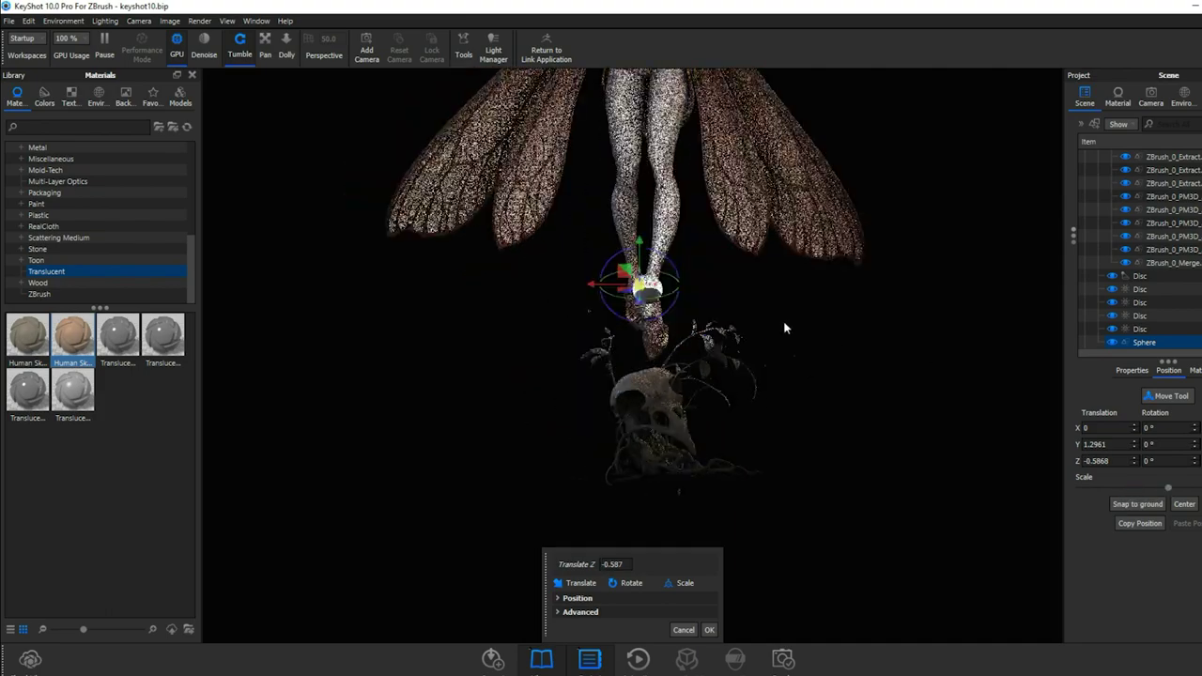
# Raise the sphere to the character's lower hand at about Y 3.63 and Z -0.72.
pyautogui.moveTo(783, 328); pyautogui.dragTo(784, 526, button='middle')
pyautogui.moveTo(639, 451); pyautogui.dragTo(711, 172)
pyautogui.moveTo(1006, 248); pyautogui.dragTo(1128, 248)
pyautogui.moveTo(689, 251); pyautogui.dragTo(668, 253)
pyautogui.moveTo(716, 220); pyautogui.dragTo(716, 215)
pyautogui.moveTo(847, 263); pyautogui.dragTo(727, 283)
pyautogui.scroll(-5, 728, 283)
pyautogui.scroll(6, 685, 190)
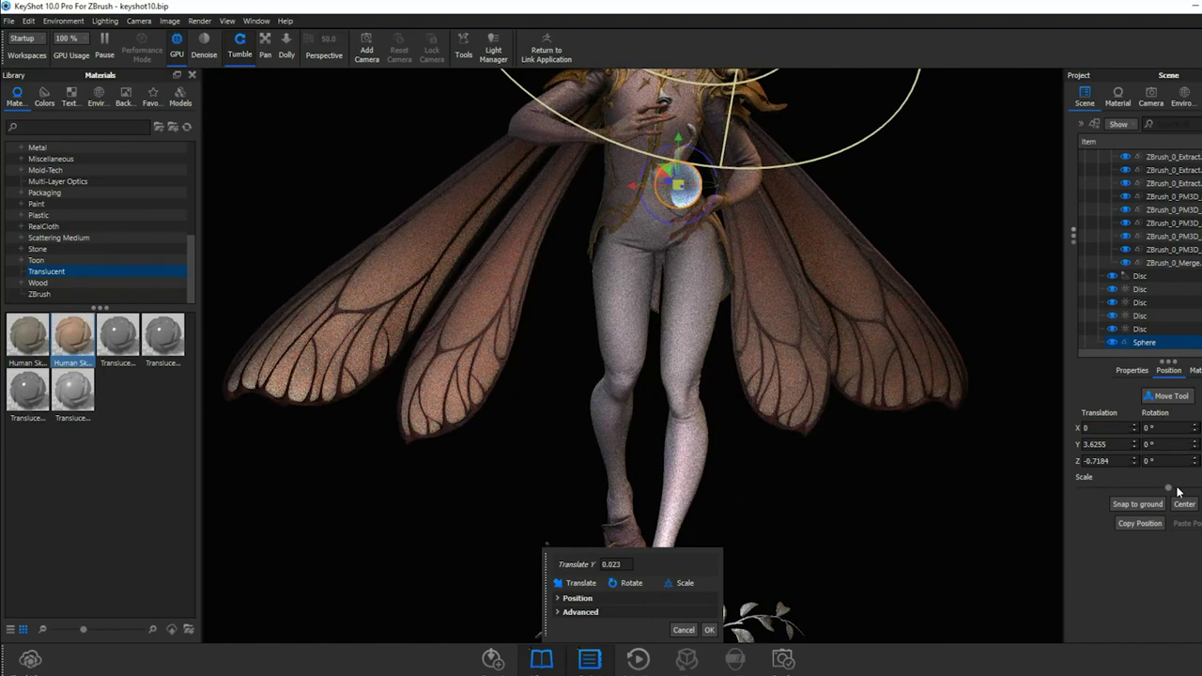
# Scale the sphere down and change its material type to Area Light.
pyautogui.moveTo(1170, 488); pyautogui.dragTo(1137, 493)
pyautogui.moveTo(827, 395); pyautogui.dragTo(869, 394)
pyautogui.rightClick(1155, 344)
pyautogui.moveTo(1121, 7)
pyautogui.click(977, 11)
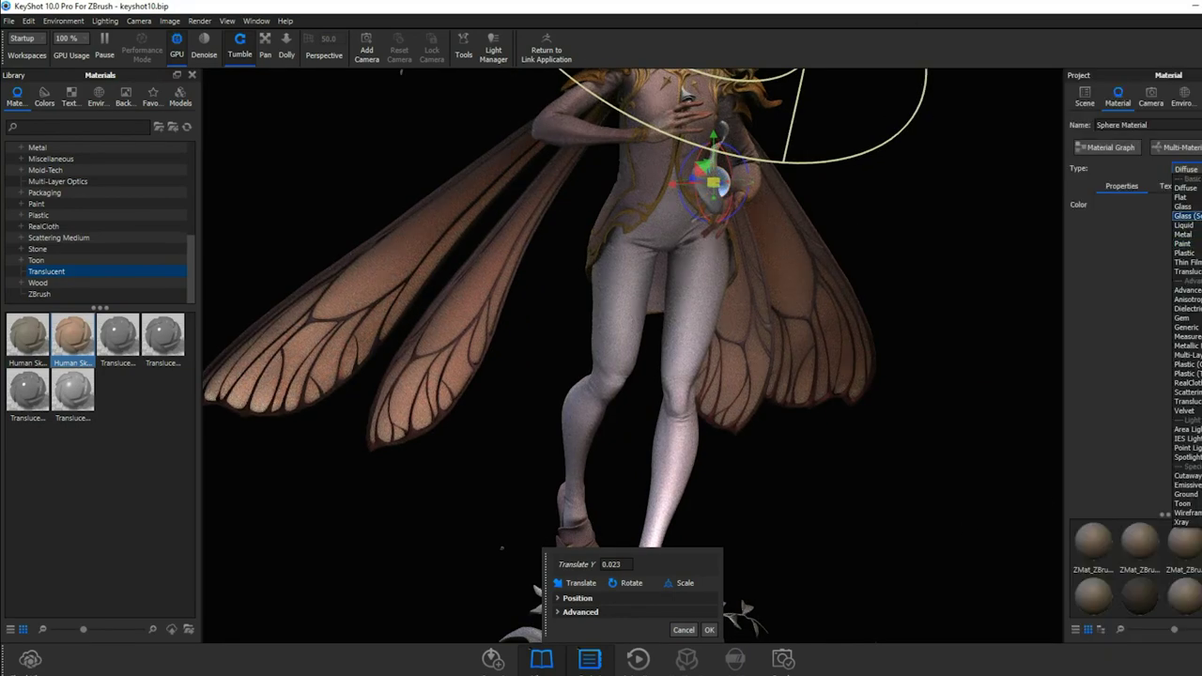
pyautogui.click(1187, 430)
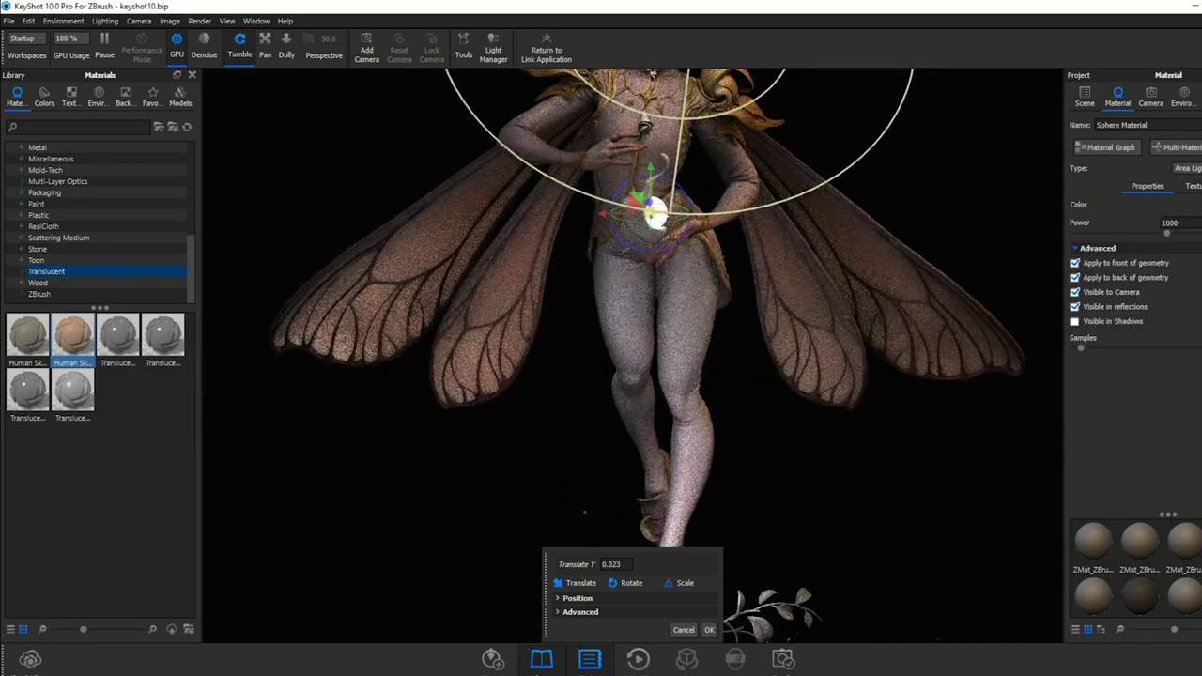
# Set the sphere light's power to 72.8 and fine-tune its placement between the hands in front of the belly.
pyautogui.moveTo(645, 205)
pyautogui.mouseDown()
pyautogui.moveTo(627, 203)
pyautogui.moveTo(815, 207)
pyautogui.moveTo(658, 225)
pyautogui.mouseUp()
pyautogui.moveTo(1166, 233); pyautogui.dragTo(1109, 237)
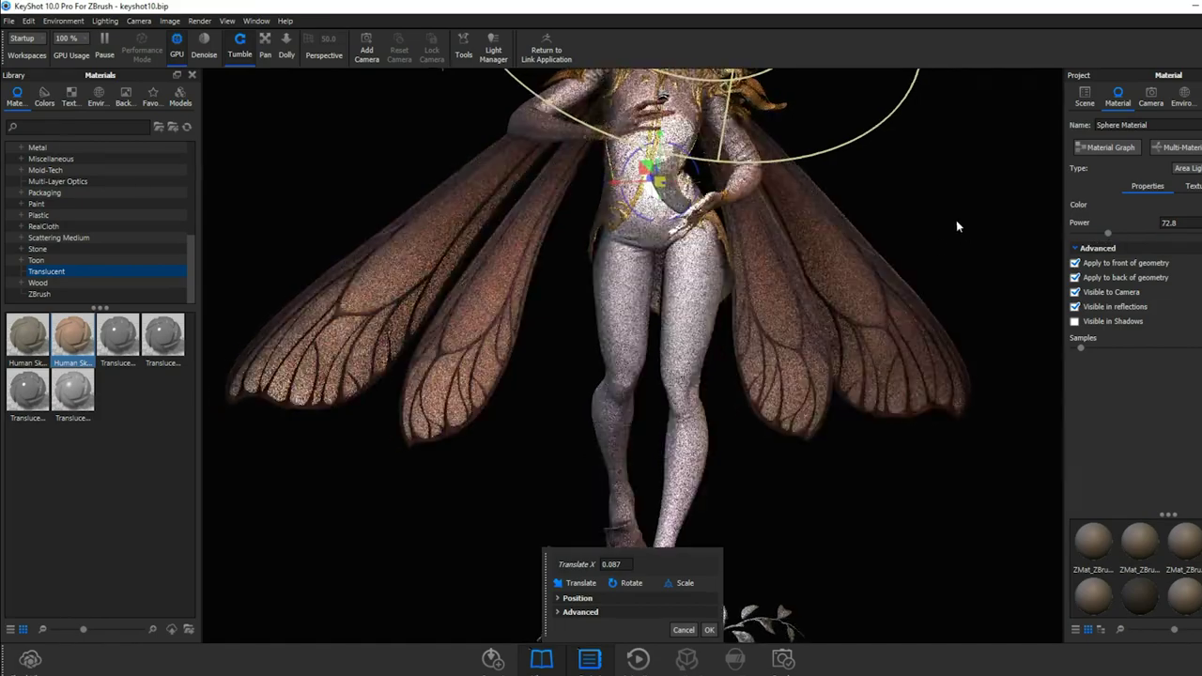
pyautogui.moveTo(647, 193); pyautogui.dragTo(679, 194)
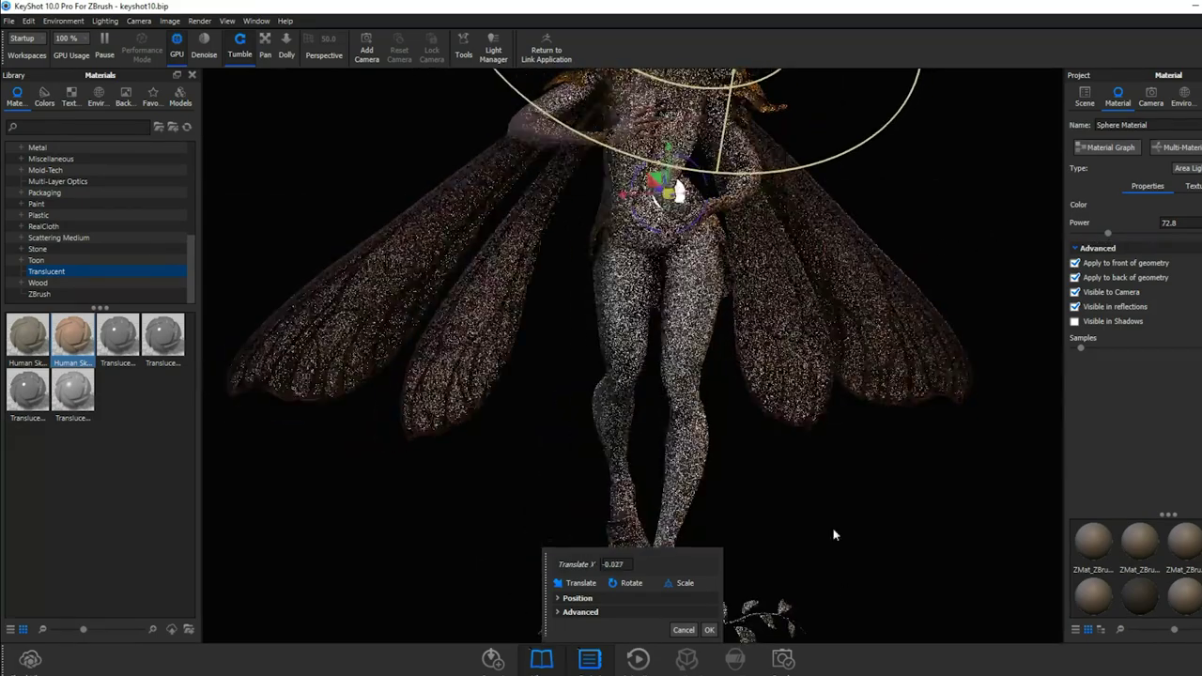
pyautogui.moveTo(679, 282); pyautogui.dragTo(779, 282)
pyautogui.click(709, 631)
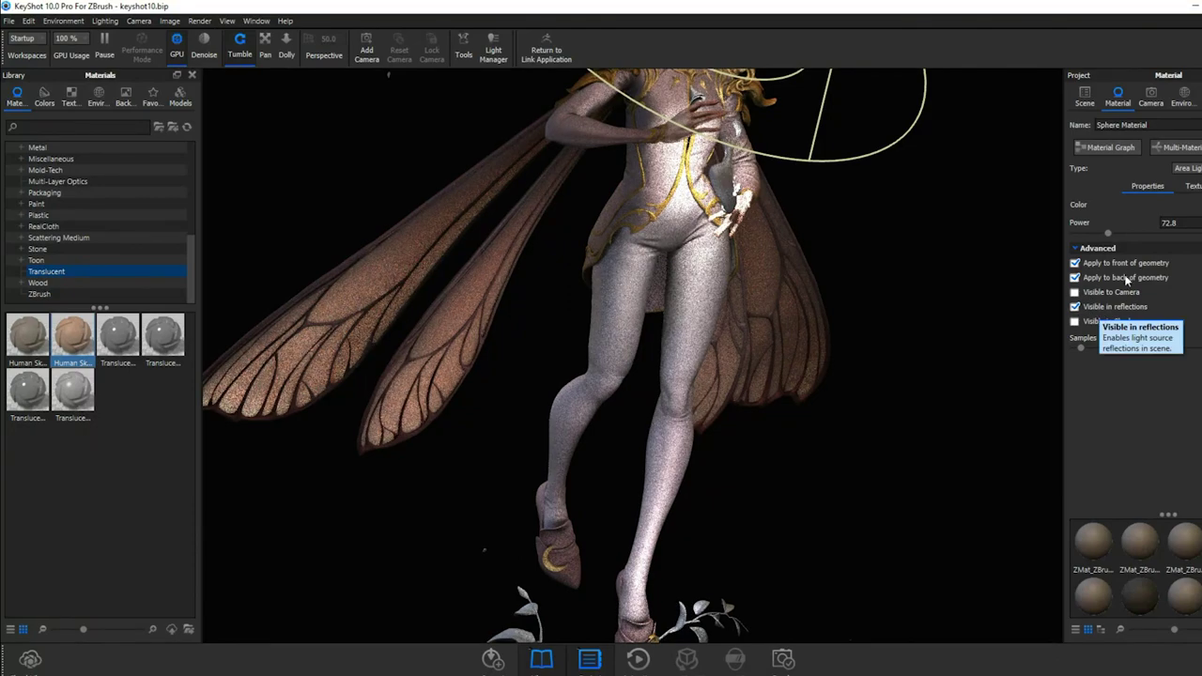
# Hide the sphere light from the camera and give it a different light color.
pyautogui.click(1195, 205)
pyautogui.click(1038, 438)
pyautogui.click(1154, 220)
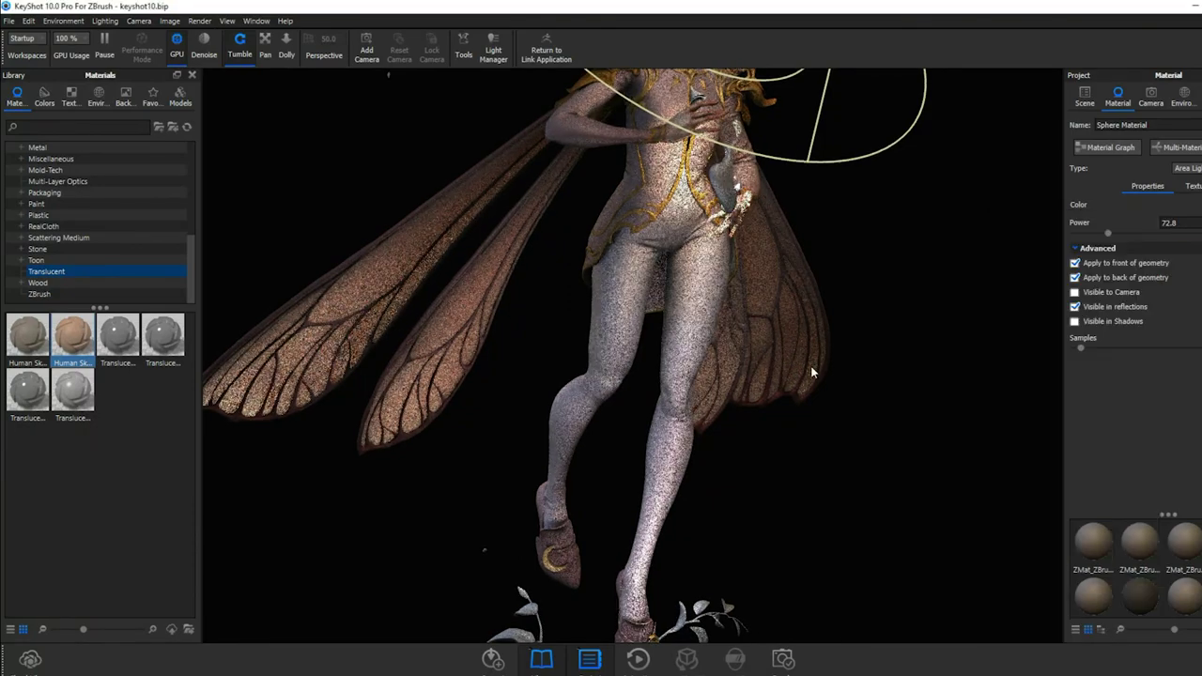
pyautogui.moveTo(883, 370); pyautogui.dragTo(779, 370)
# Apply the Emissive Warm library material to the curved wisp between the character's hands.
pyautogui.scroll(1, 64, 256)
pyautogui.click(52, 182)
pyautogui.moveTo(118, 335); pyautogui.dragTo(675, 179)
# Open the wisp's Emissive Warm material and slightly lower its intensity.
pyautogui.click(1085, 97)
pyautogui.rightClick(1181, 148)
pyautogui.moveTo(1101, 12)
pyautogui.click(957, 13)
pyautogui.moveTo(1167, 213)
pyautogui.mouseDown()
pyautogui.moveTo(1190, 218)
pyautogui.moveTo(1156, 218)
pyautogui.mouseUp()
pyautogui.scroll(-3, 971, 226)
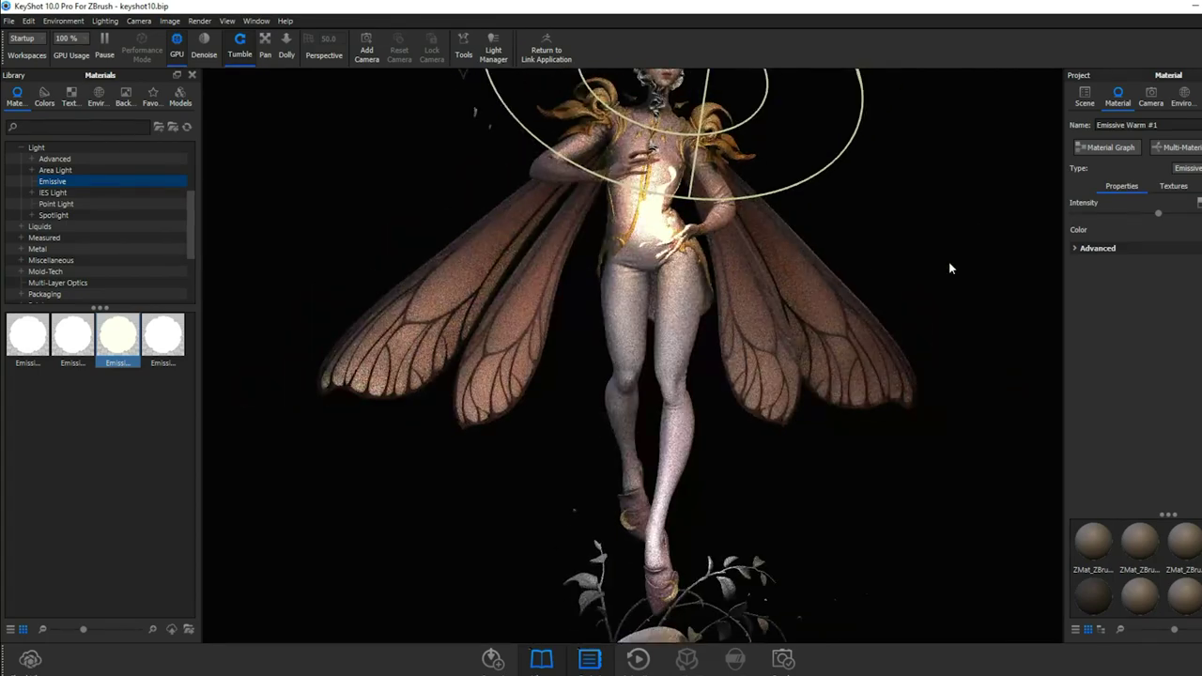
pyautogui.moveTo(951, 269); pyautogui.dragTo(851, 458)
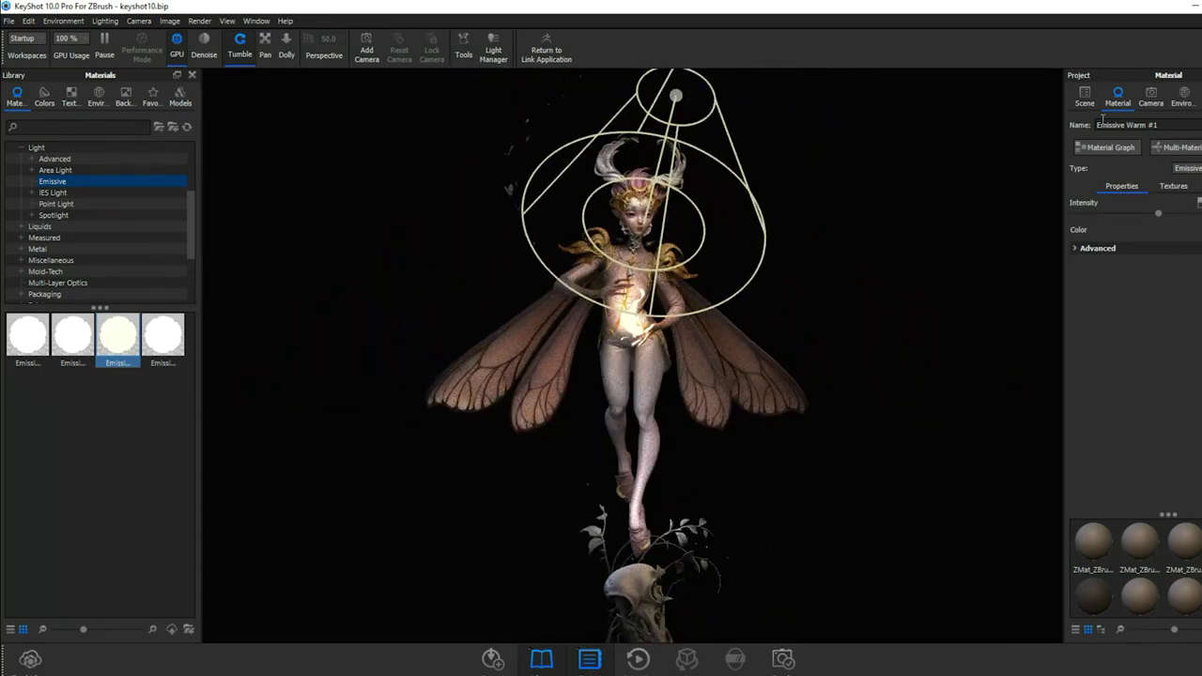
# Open the Disc Material #2 area light and set its power to 1800.
pyautogui.click(1085, 93)
pyautogui.click(1172, 304)
pyautogui.doubleClick(1171, 335)
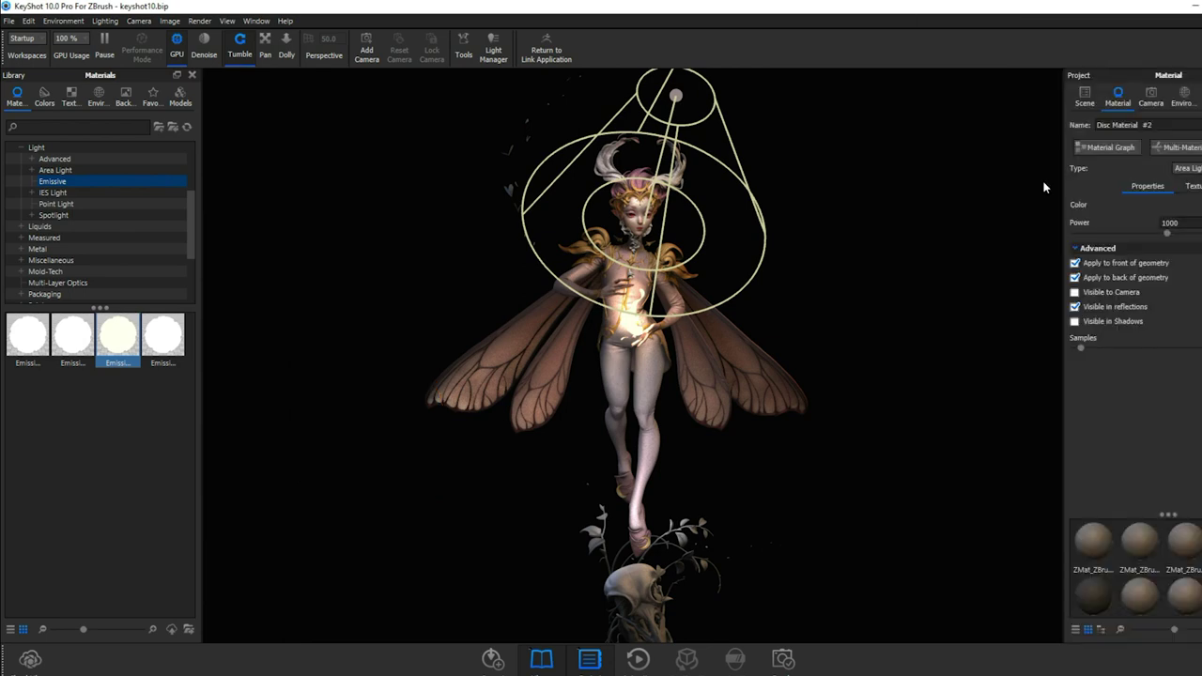
pyautogui.moveTo(1193, 222); pyautogui.dragTo(1201, 223)
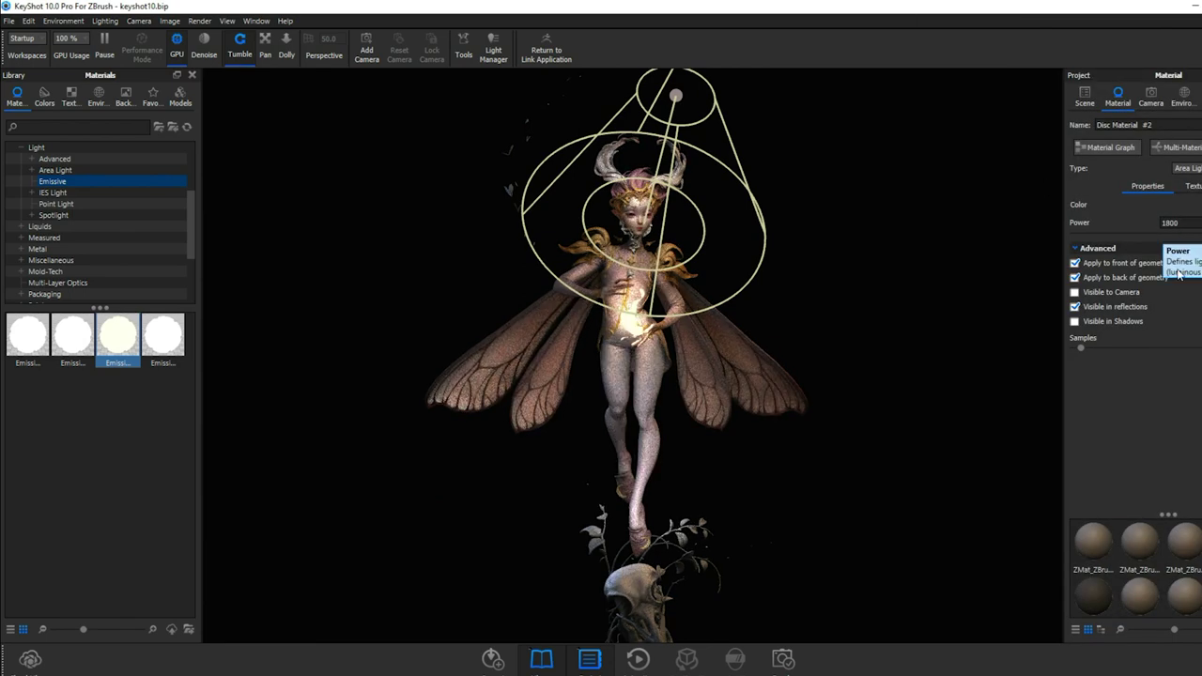
# Open the material of the disc light beneath the character's feet and set its power to 203.2.
pyautogui.rightClick(1179, 304)
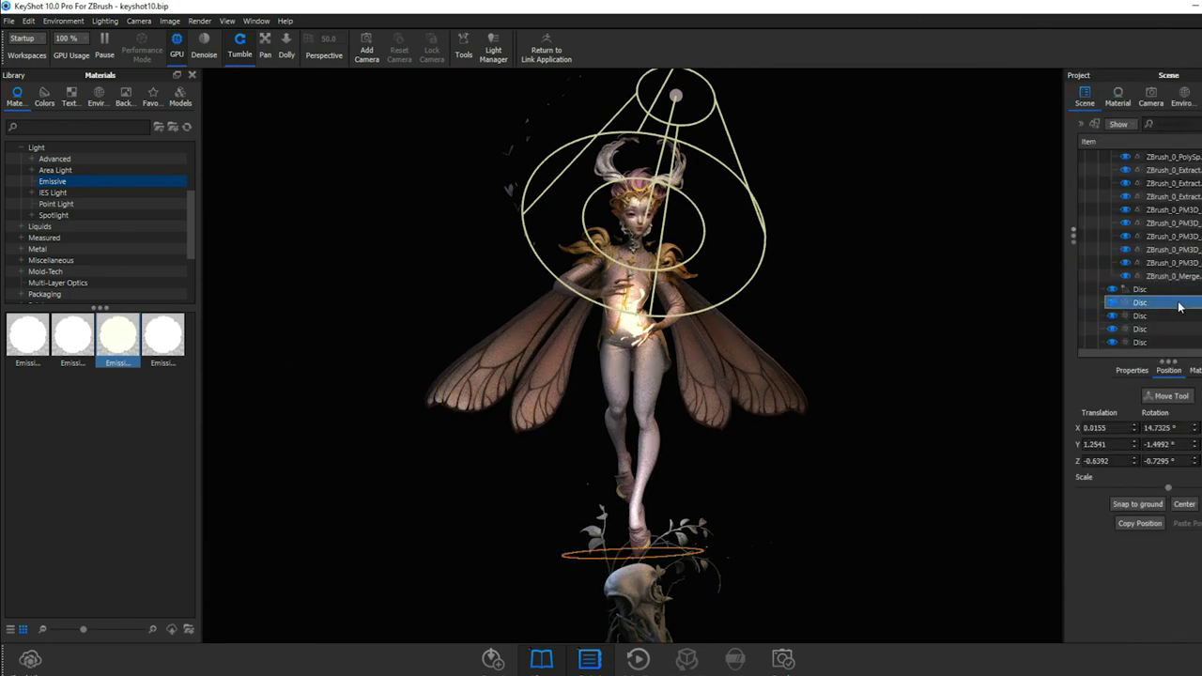
pyautogui.moveTo(1101, 13)
pyautogui.click(996, 21)
pyautogui.moveTo(1164, 233); pyautogui.dragTo(1131, 243)
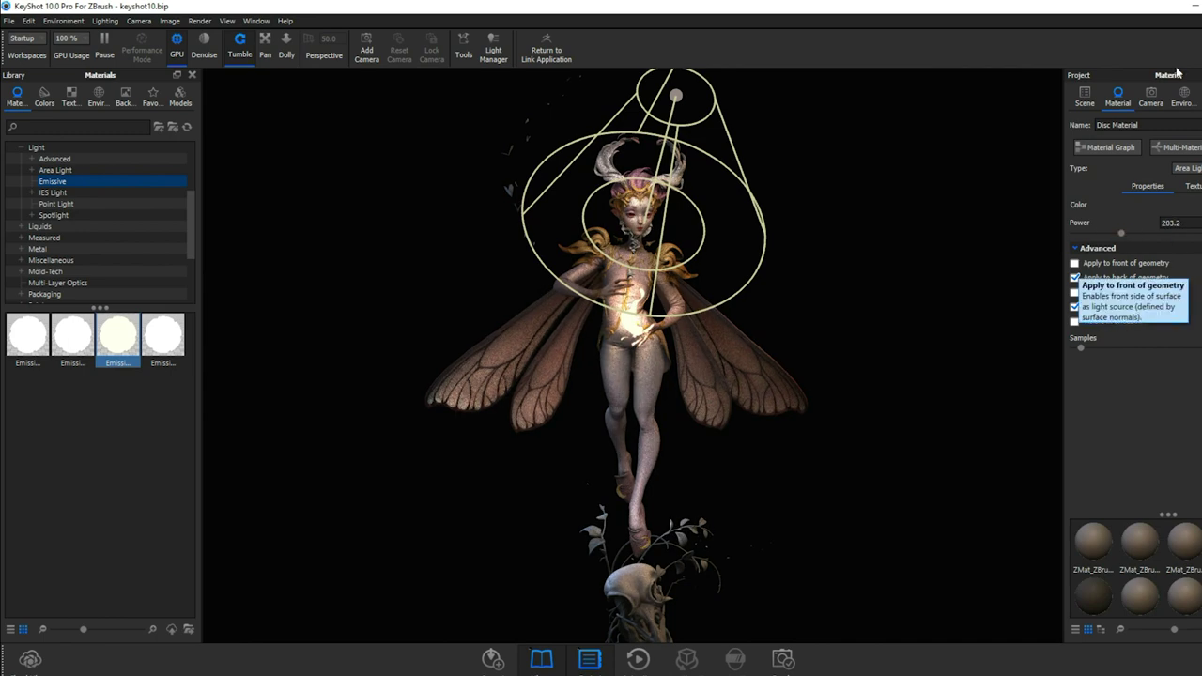
# Reopen the Disc Material #2 area light and make its disc visible to the camera.
pyautogui.click(1085, 97)
pyautogui.click(1191, 316)
pyautogui.click(1179, 330)
pyautogui.rightClick(1165, 331)
pyautogui.moveTo(1101, 13)
pyautogui.click(996, 21)
pyautogui.moveTo(826, 282); pyautogui.dragTo(930, 338)
pyautogui.click(1075, 292)
pyautogui.moveTo(982, 282); pyautogui.dragTo(815, 507)
# Adjust the placement of the Disc Material #2 light, scale it up slightly, and confirm the move.
pyautogui.click(1085, 97)
pyautogui.click(1168, 395)
pyautogui.moveTo(343, 453); pyautogui.dragTo(362, 444)
pyautogui.moveTo(303, 399); pyautogui.dragTo(372, 434)
pyautogui.moveTo(1170, 490); pyautogui.dragTo(1181, 490)
pyautogui.click(710, 629)
pyautogui.moveTo(930, 442)
pyautogui.mouseDown()
pyautogui.moveTo(1037, 367)
pyautogui.moveTo(939, 437)
pyautogui.mouseUp()
# Hide the Disc Material #2 light from the camera and set its color to a more saturated light blue.
pyautogui.click(1118, 97)
pyautogui.click(1089, 293)
pyautogui.click(1123, 204)
pyautogui.click(1117, 271)
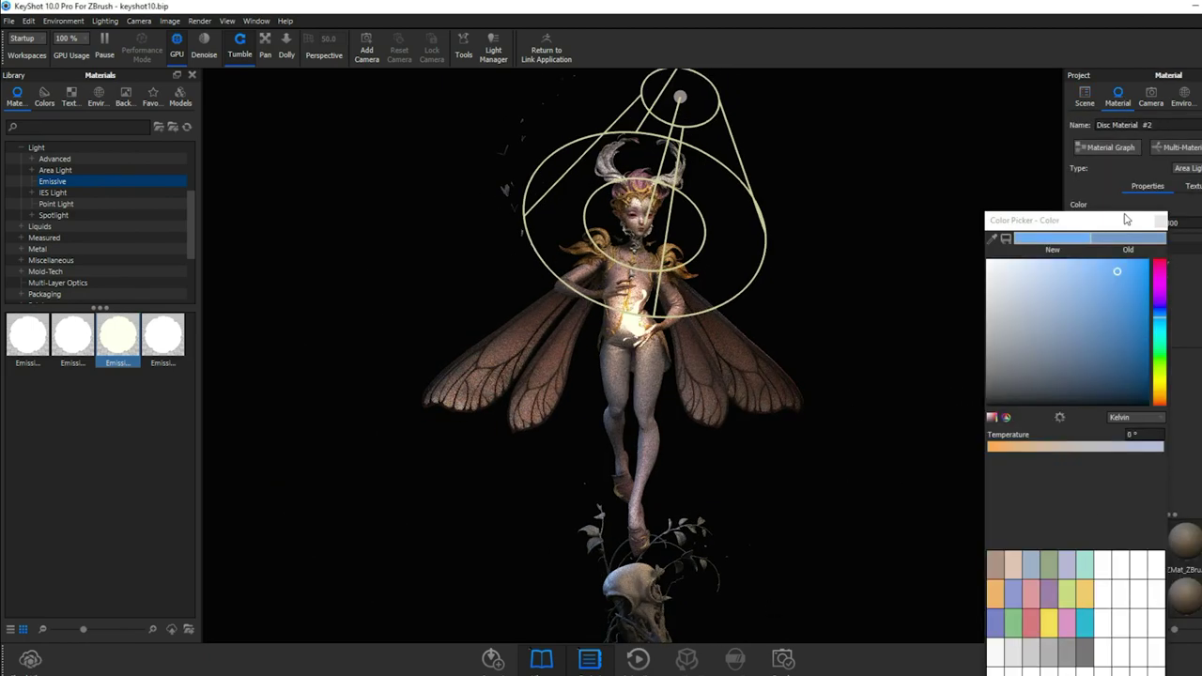
pyautogui.click(978, 554)
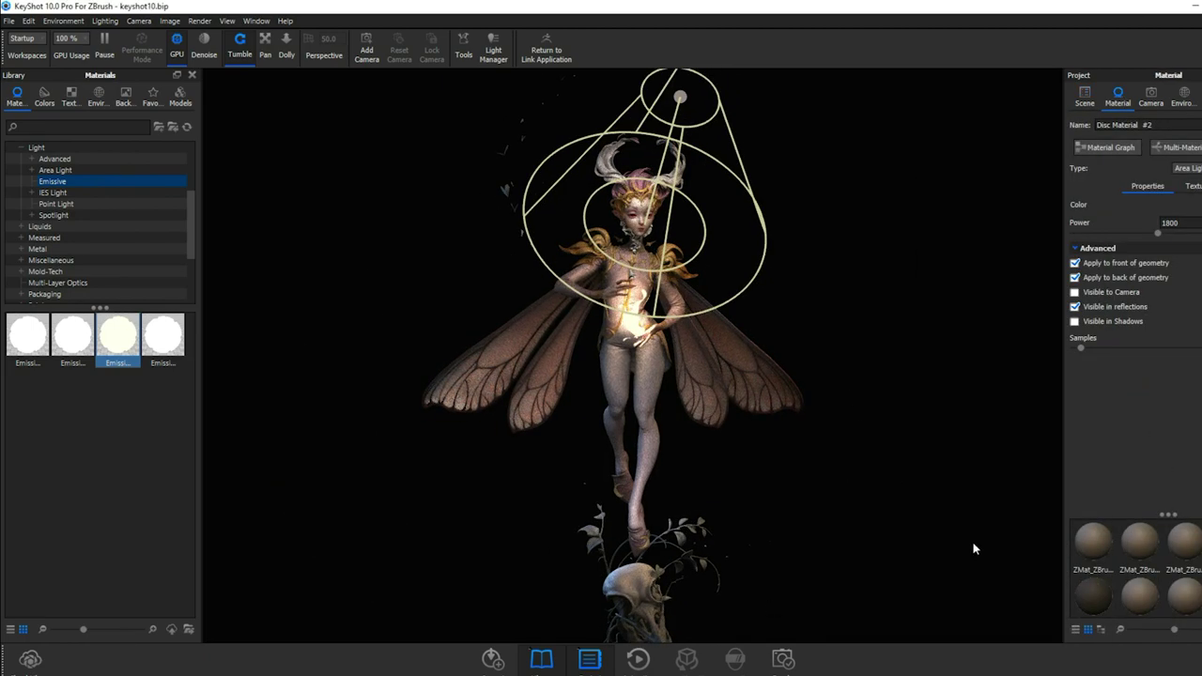
pyautogui.moveTo(974, 543); pyautogui.dragTo(871, 528)
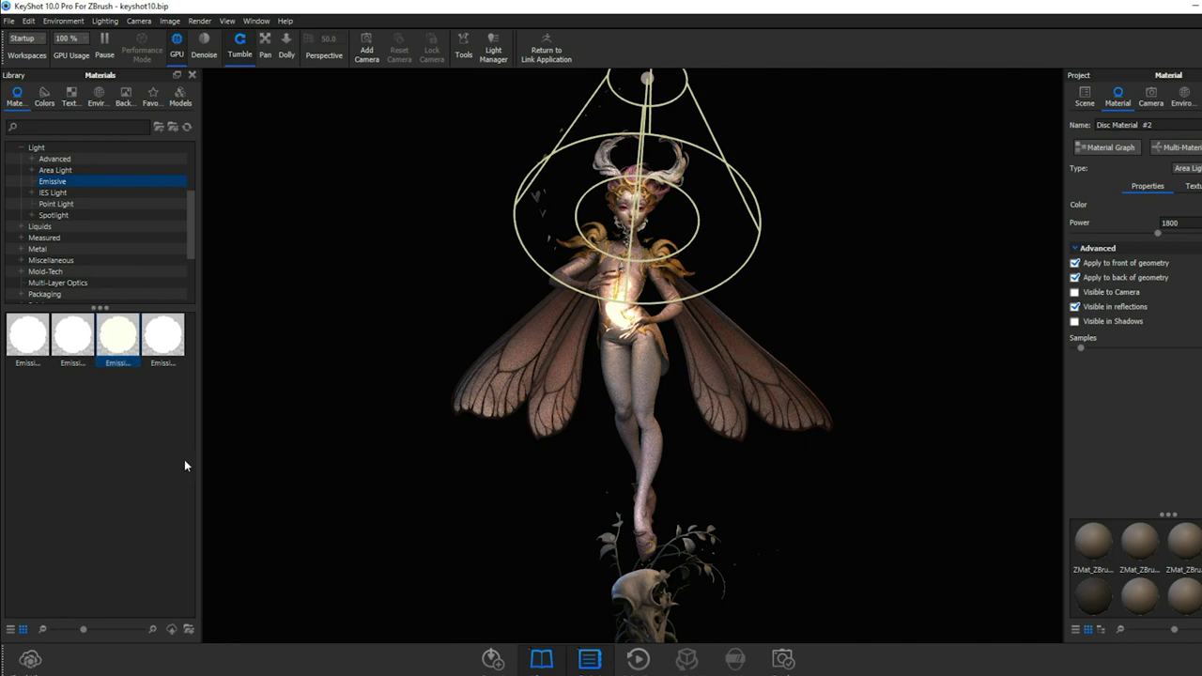
# Apply the translucent Human Skin 2 50mm library material to the character's hands.
pyautogui.scroll(3, 570, 269)
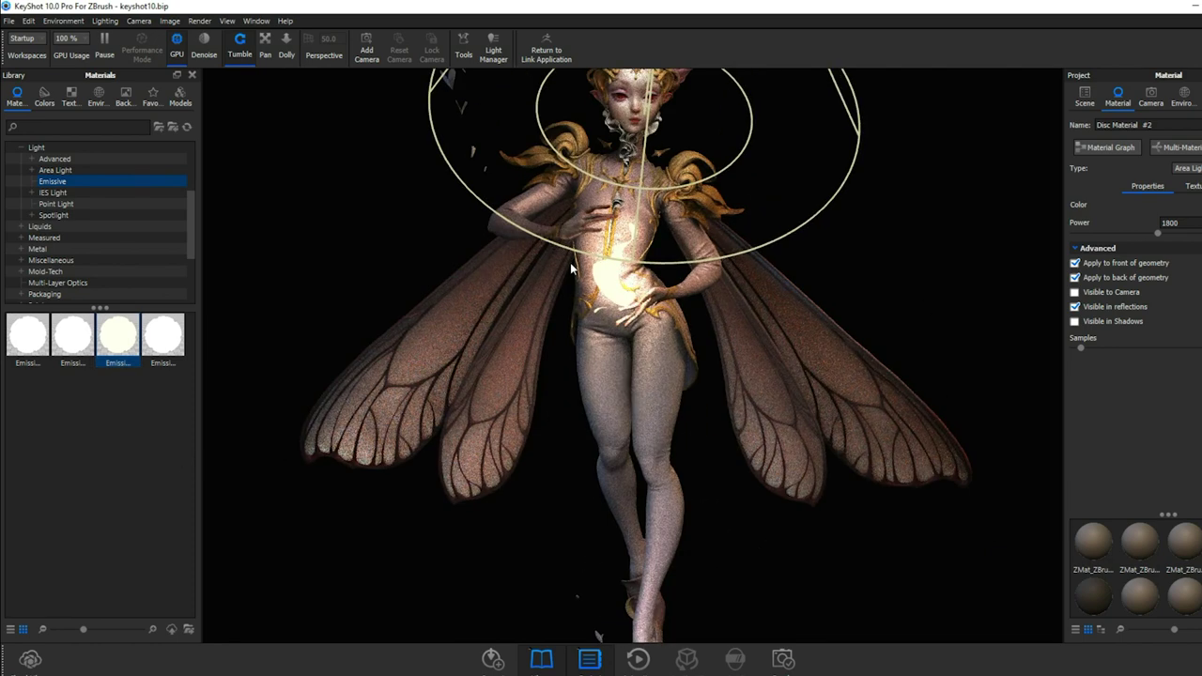
pyautogui.scroll(-3, 66, 268)
pyautogui.click(47, 271)
pyautogui.moveTo(73, 335); pyautogui.dragTo(572, 232)
pyautogui.click(733, 368)
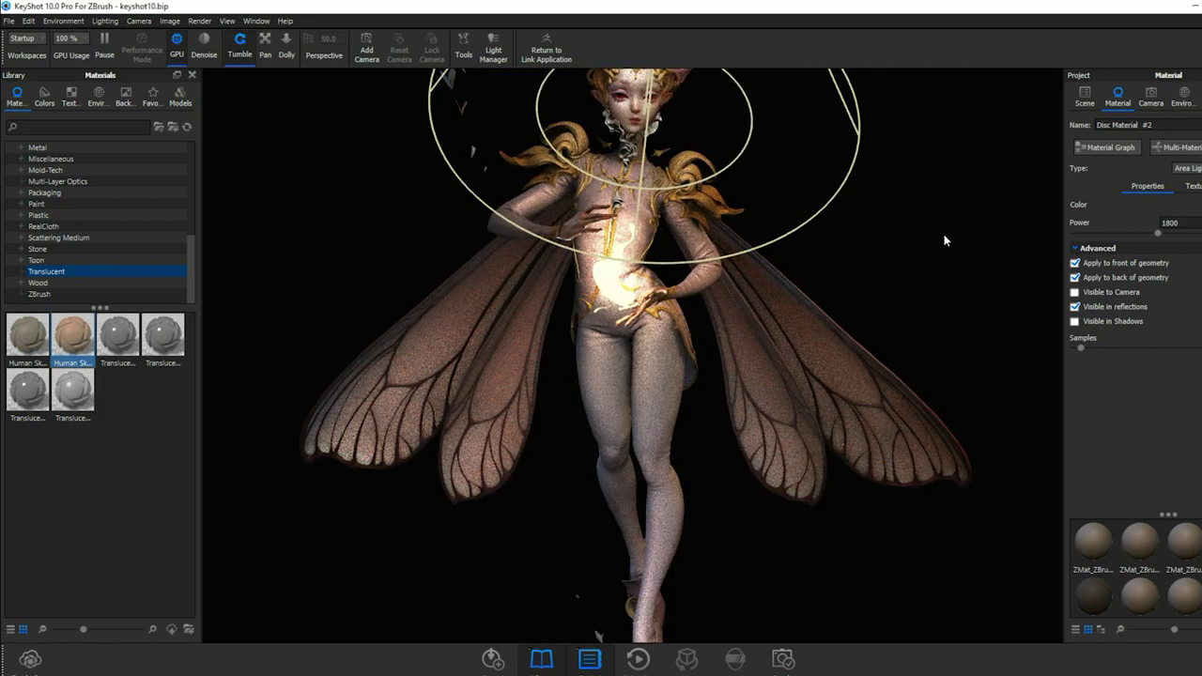
# Open the hands' skin material, raise its roughness and lower its translucency.
pyautogui.click(1085, 98)
pyautogui.rightClick(1151, 157)
pyautogui.moveTo(1090, 13)
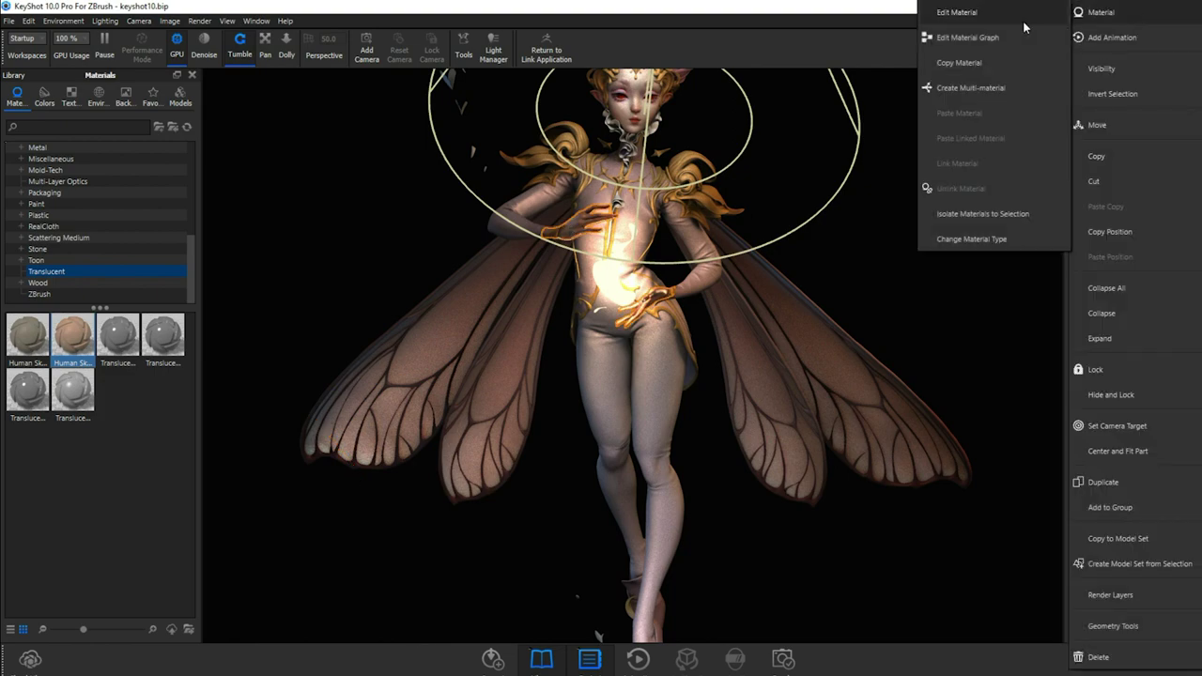
pyautogui.click(1020, 15)
pyautogui.moveTo(1137, 319); pyautogui.dragTo(1201, 319)
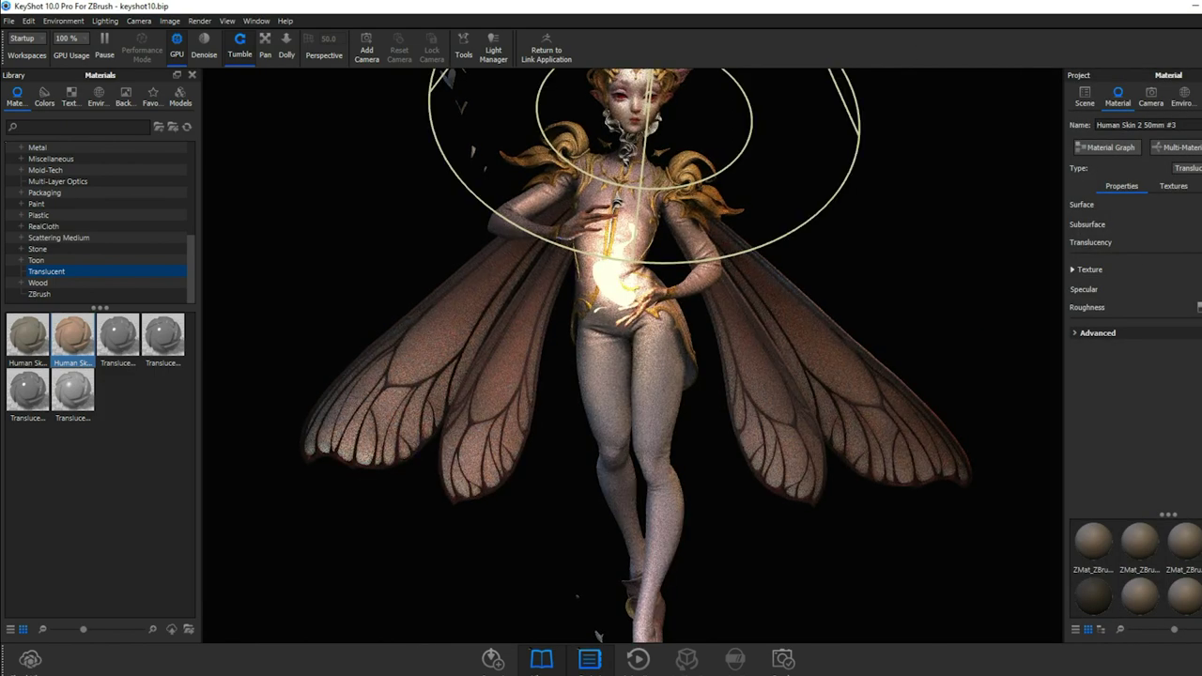
pyautogui.moveTo(1167, 253); pyautogui.dragTo(1093, 253)
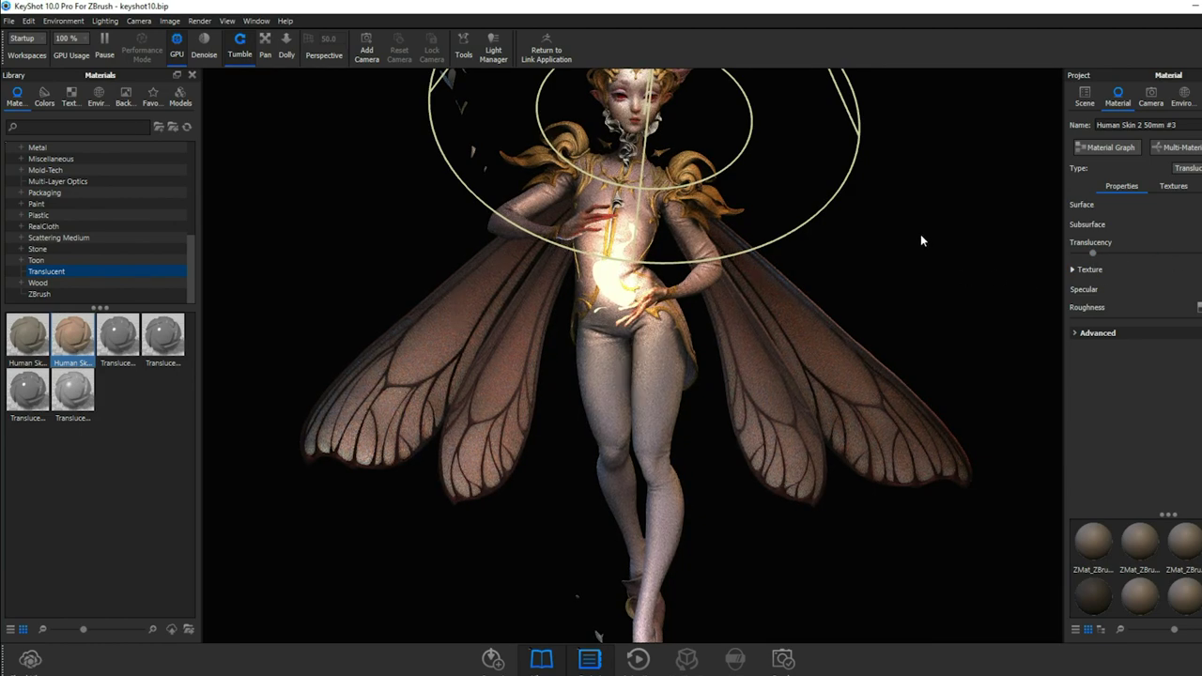
# Pause the real-time render and add another disc to the scene.
pyautogui.moveTo(921, 241); pyautogui.dragTo(851, 232)
pyautogui.moveTo(907, 335); pyautogui.dragTo(964, 220)
pyautogui.click(105, 45)
pyautogui.click(29, 21)
pyautogui.moveTo(82, 98)
pyautogui.click(183, 149)
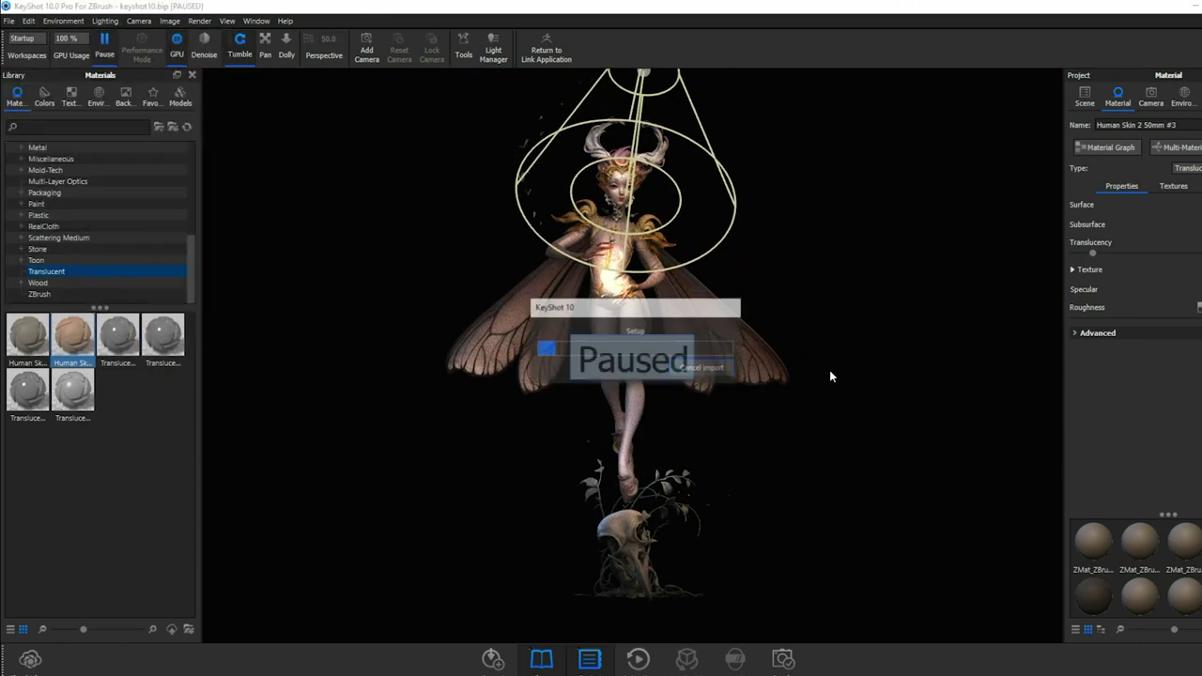
pyautogui.click(712, 632)
# Raise the new disc, rotate it to about -50.4° on X and 68.3° on Z, and move it behind the character.
pyautogui.click(1085, 97)
pyautogui.click(1183, 396)
pyautogui.moveTo(612, 554); pyautogui.dragTo(613, 433)
pyautogui.moveTo(563, 432); pyautogui.dragTo(507, 413)
pyautogui.moveTo(526, 310); pyautogui.dragTo(461, 404)
pyautogui.moveTo(450, 488); pyautogui.dragTo(526, 564)
pyautogui.moveTo(489, 423); pyautogui.dragTo(652, 228)
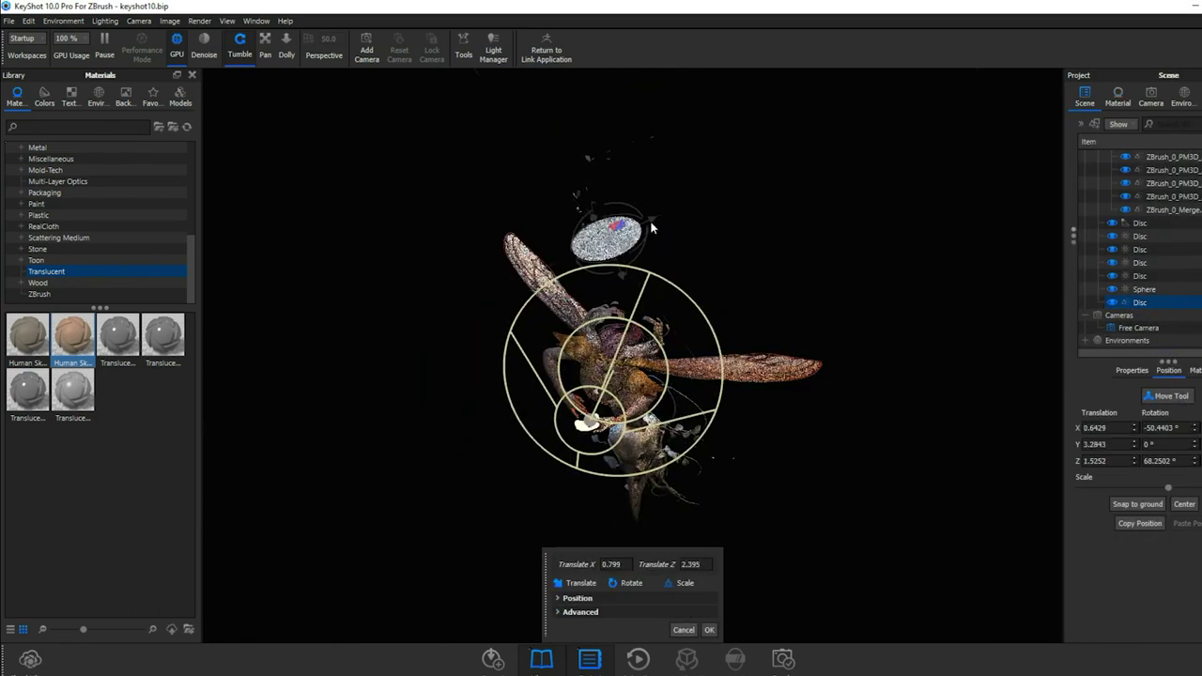
# Place the new disc behind the head at about X 0.43, Y 4.57, Z 0.79, refine its tilt, and confirm.
pyautogui.moveTo(714, 376); pyautogui.dragTo(695, 216)
pyautogui.moveTo(498, 225); pyautogui.dragTo(477, 174)
pyautogui.moveTo(533, 222); pyautogui.dragTo(617, 196)
pyautogui.moveTo(808, 201); pyautogui.dragTo(757, 178)
pyautogui.moveTo(567, 150); pyautogui.dragTo(562, 139)
pyautogui.scroll(4, 783, 166)
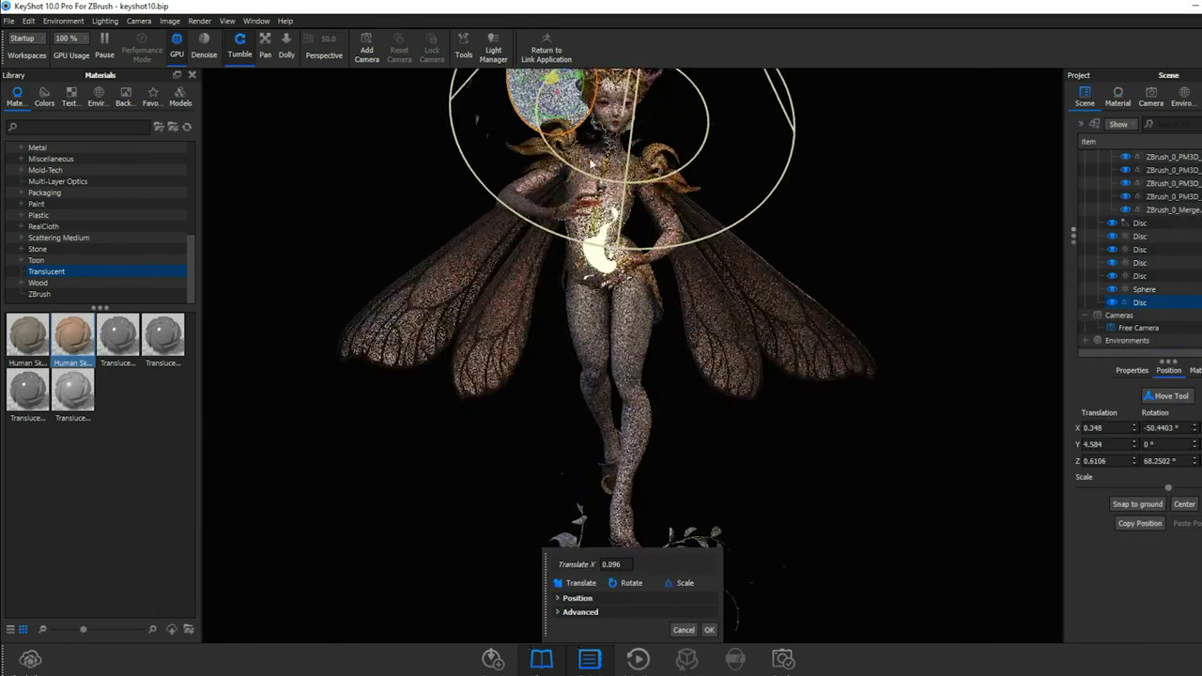
pyautogui.moveTo(782, 166); pyautogui.dragTo(792, 220, button='middle')
pyautogui.moveTo(792, 220); pyautogui.dragTo(869, 225)
pyautogui.moveTo(561, 179); pyautogui.dragTo(544, 185)
pyautogui.click(709, 630)
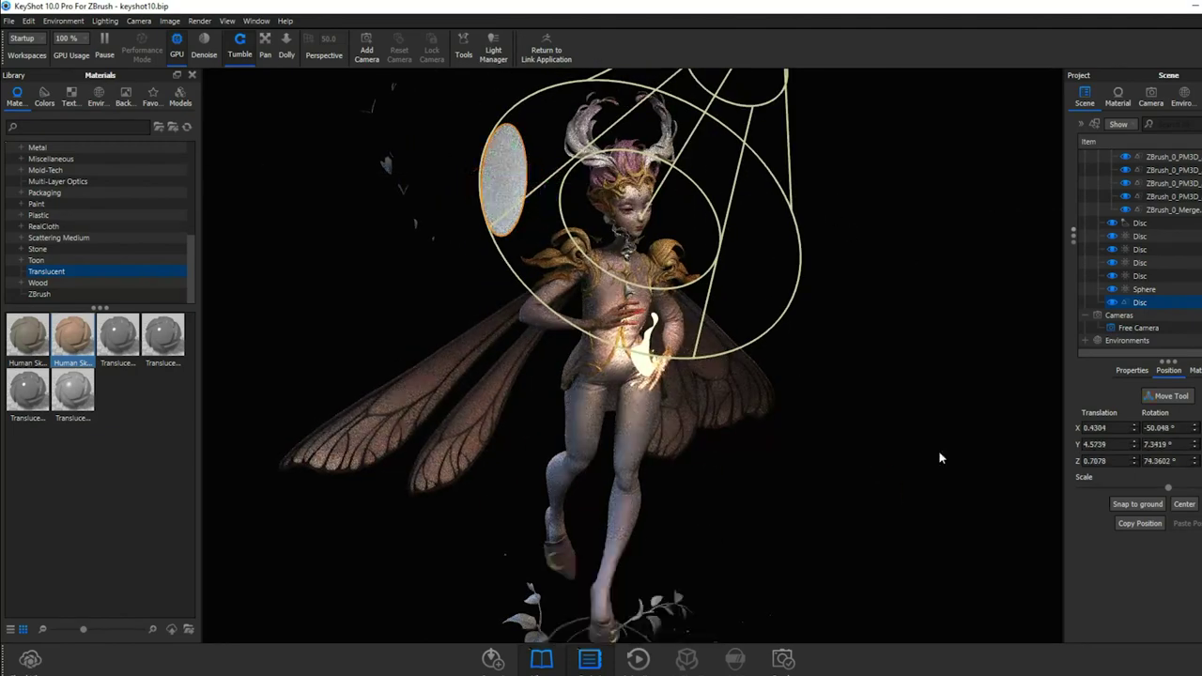
# Change the material type of the disc behind the head to Area Light.
pyautogui.moveTo(940, 457); pyautogui.dragTo(865, 455)
pyautogui.rightClick(1165, 303)
pyautogui.click(958, 12)
pyautogui.click(1186, 168)
pyautogui.click(1186, 441)
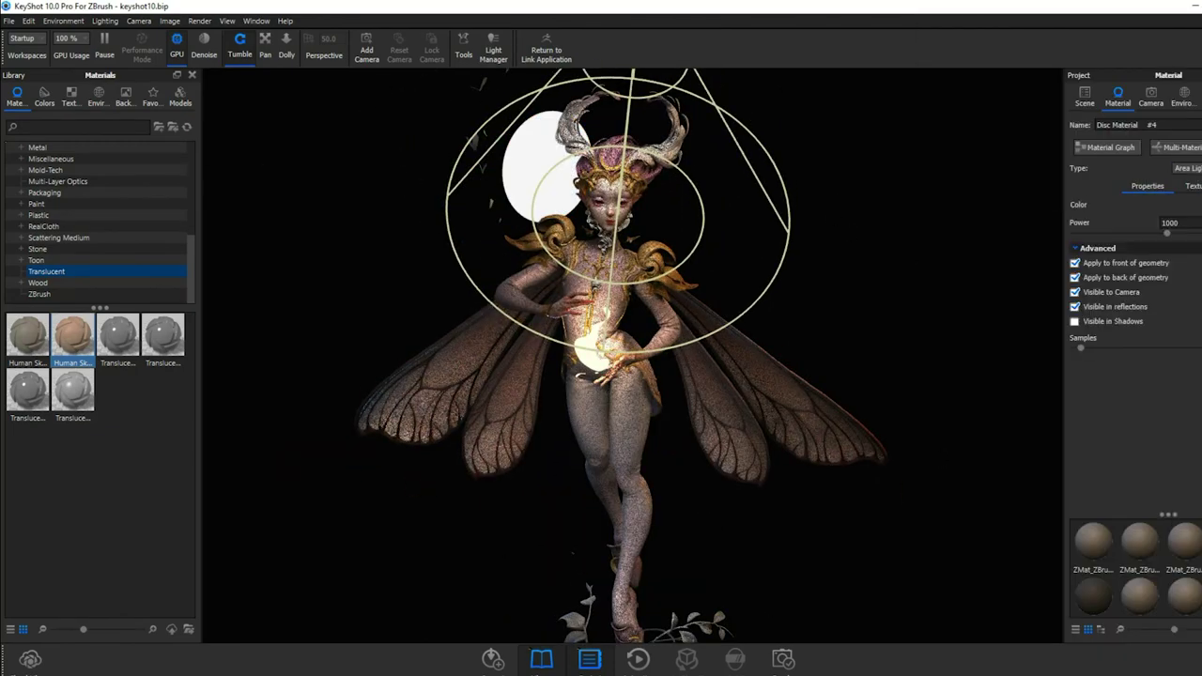
pyautogui.moveTo(1055, 231); pyautogui.dragTo(968, 263)
# Move the disc light closer behind the head, to about X 0.33, Y 4.73, Z 0.48.
pyautogui.click(1085, 100)
pyautogui.click(1173, 392)
pyautogui.moveTo(488, 270); pyautogui.dragTo(544, 301)
pyautogui.moveTo(1010, 254); pyautogui.dragTo(944, 366)
pyautogui.moveTo(574, 283); pyautogui.dragTo(580, 280)
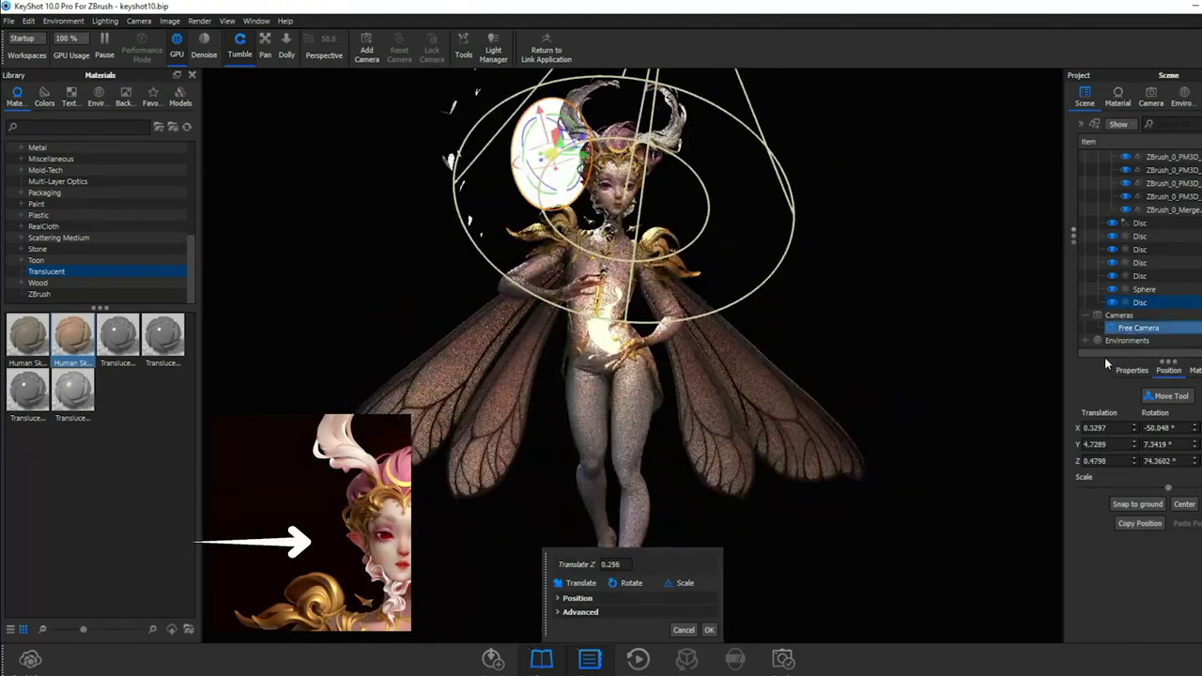
# Recolor the light behind the head, set its power to 342, and restrict it to the geometry's back, hidden from the camera.
pyautogui.click(1118, 96)
pyautogui.click(1151, 208)
pyautogui.click(974, 406)
pyautogui.click(1046, 672)
pyautogui.moveTo(1167, 234); pyautogui.dragTo(1107, 233)
pyautogui.moveTo(850, 187); pyautogui.dragTo(916, 185)
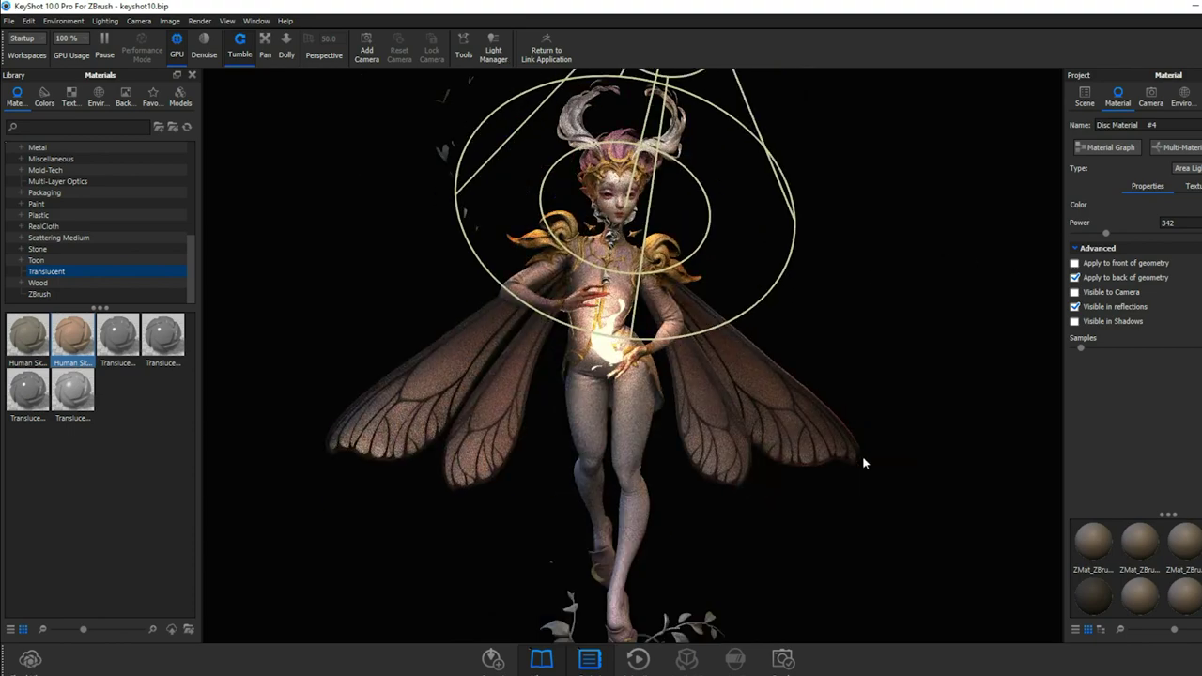
pyautogui.press('Return')
pyautogui.scroll(-5, 830, 380)
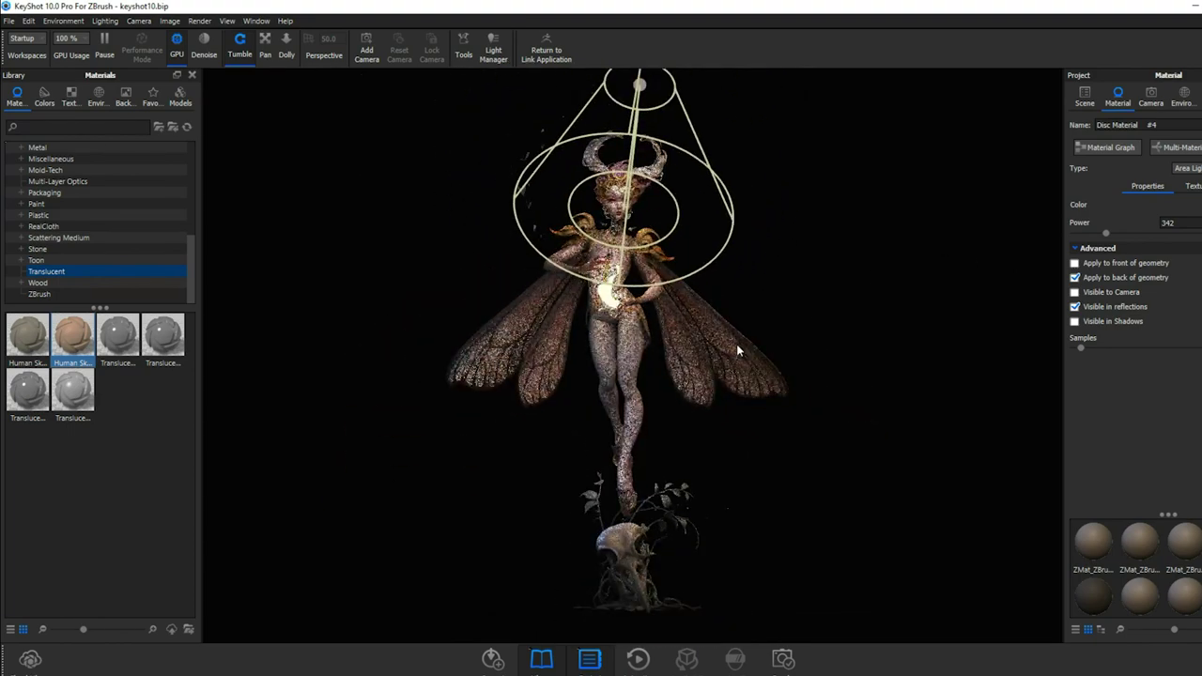
# Pause the real-time view and render the scene at 1920 x 1283 with a maximum time of 5 minutes 30 seconds.
pyautogui.click(105, 44)
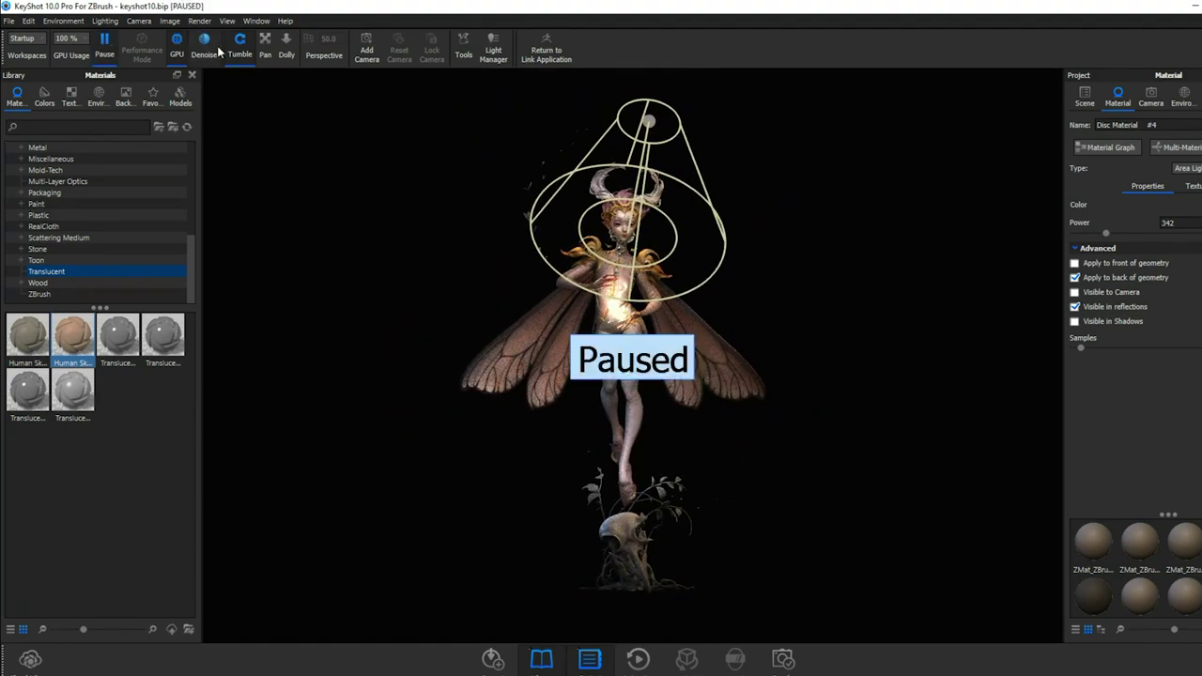
pyautogui.click(1191, 606)
pyautogui.click(199, 21)
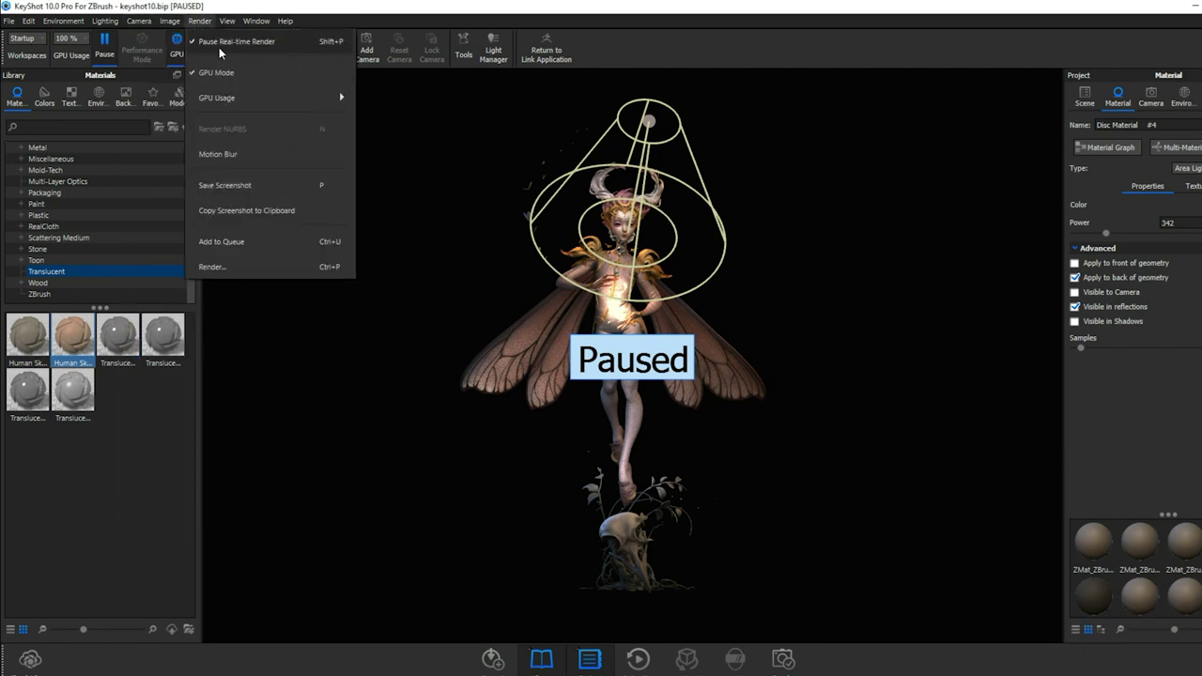
pyautogui.click(212, 267)
pyautogui.click(602, 310)
pyautogui.click(641, 422)
pyautogui.click(385, 193)
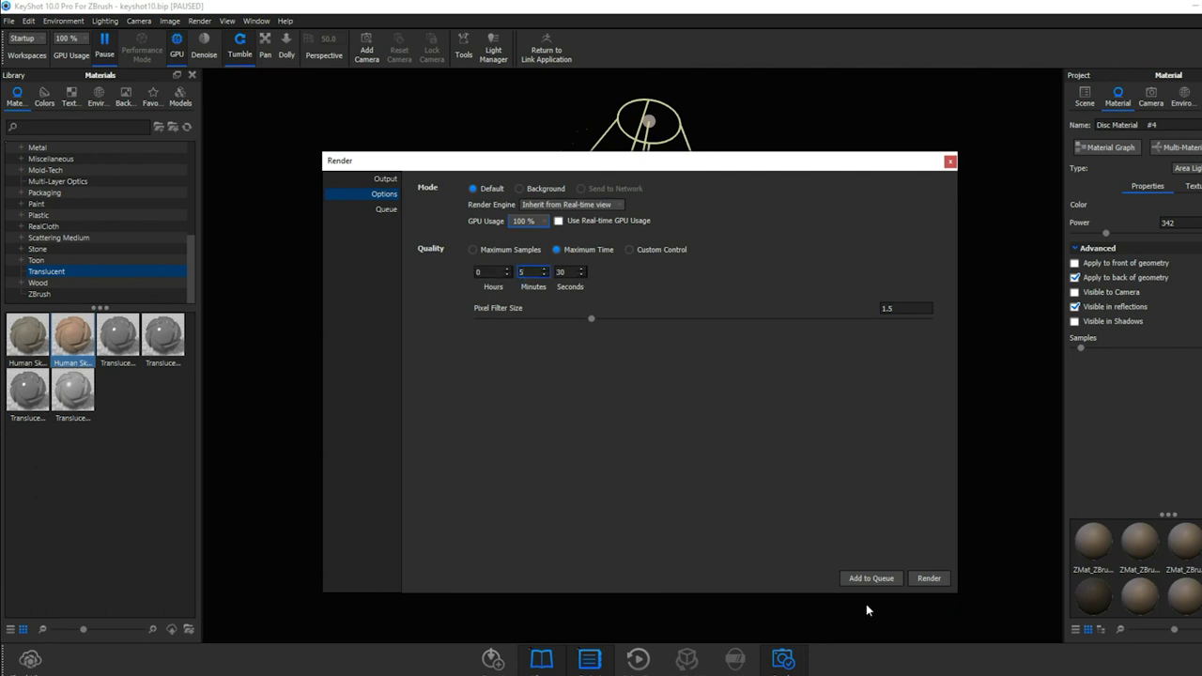
pyautogui.click(929, 579)
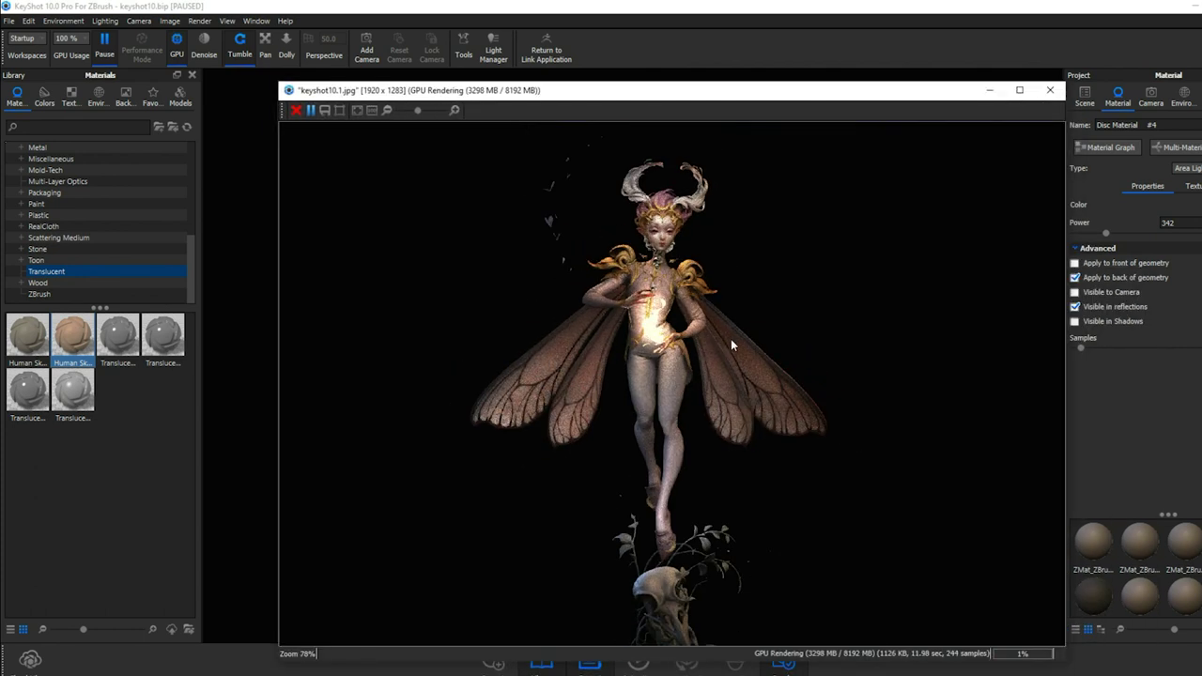
# Inspect the render closely from head to skull base, and close the render output and settings windows once it has finished.
pyautogui.scroll(1, 787, 319)
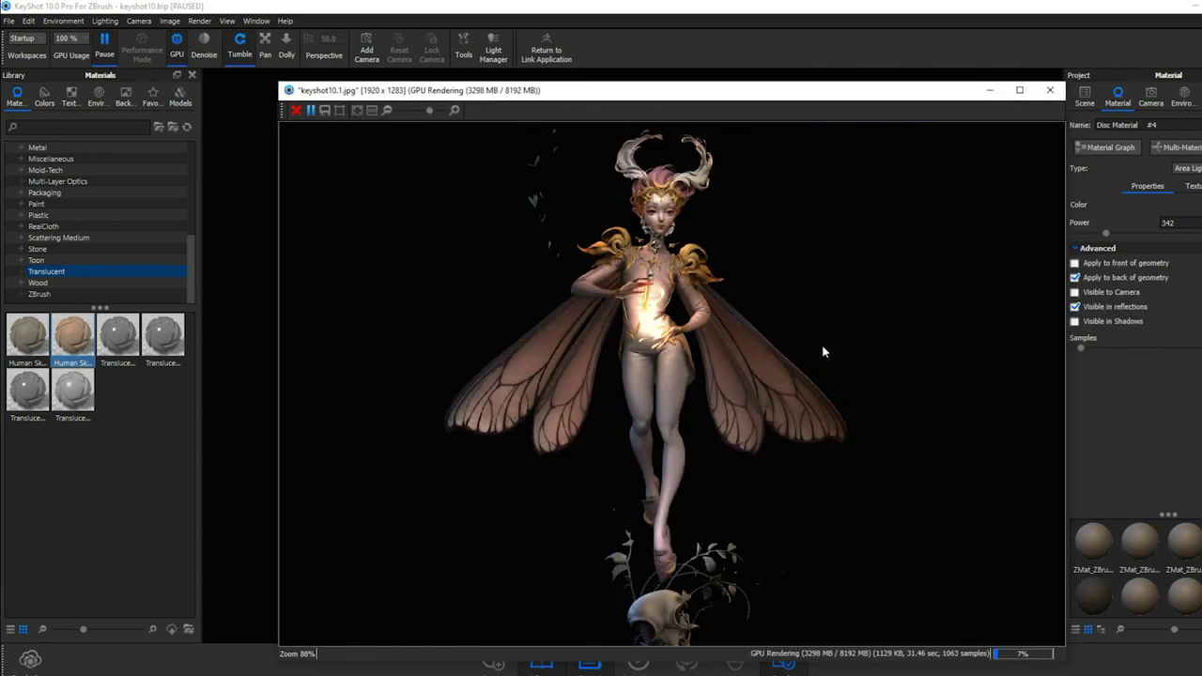
pyautogui.scroll(-1, 823, 351)
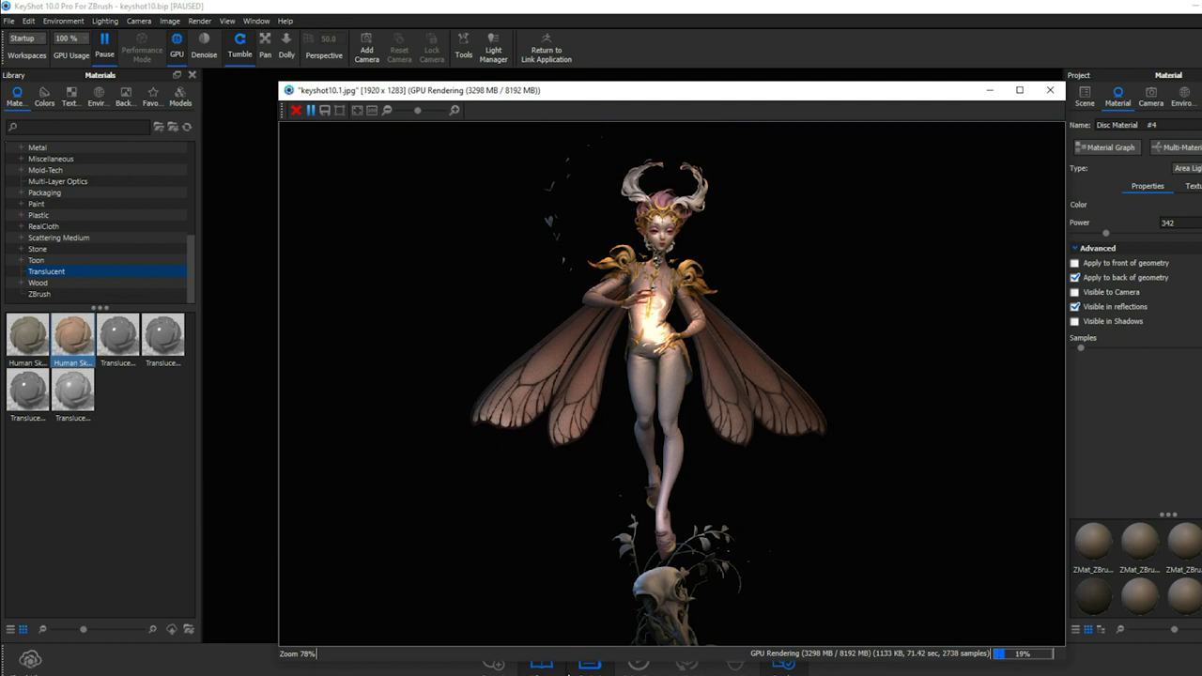
pyautogui.moveTo(437, 669)
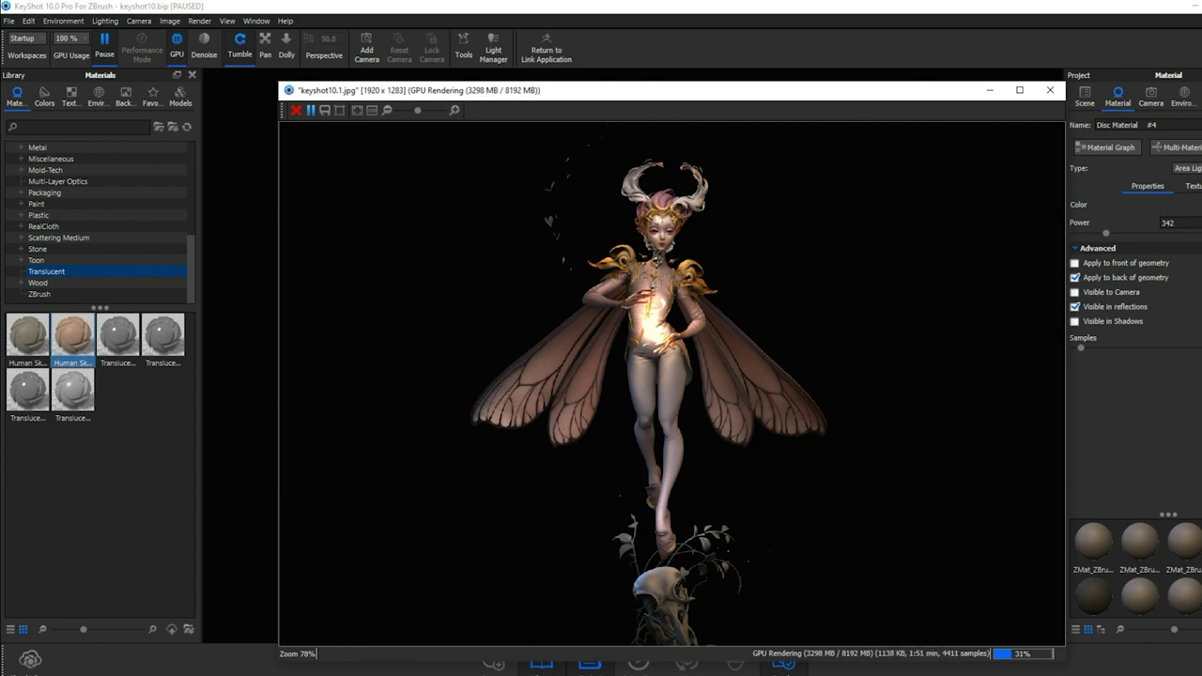
pyautogui.scroll(-1, 663, 327)
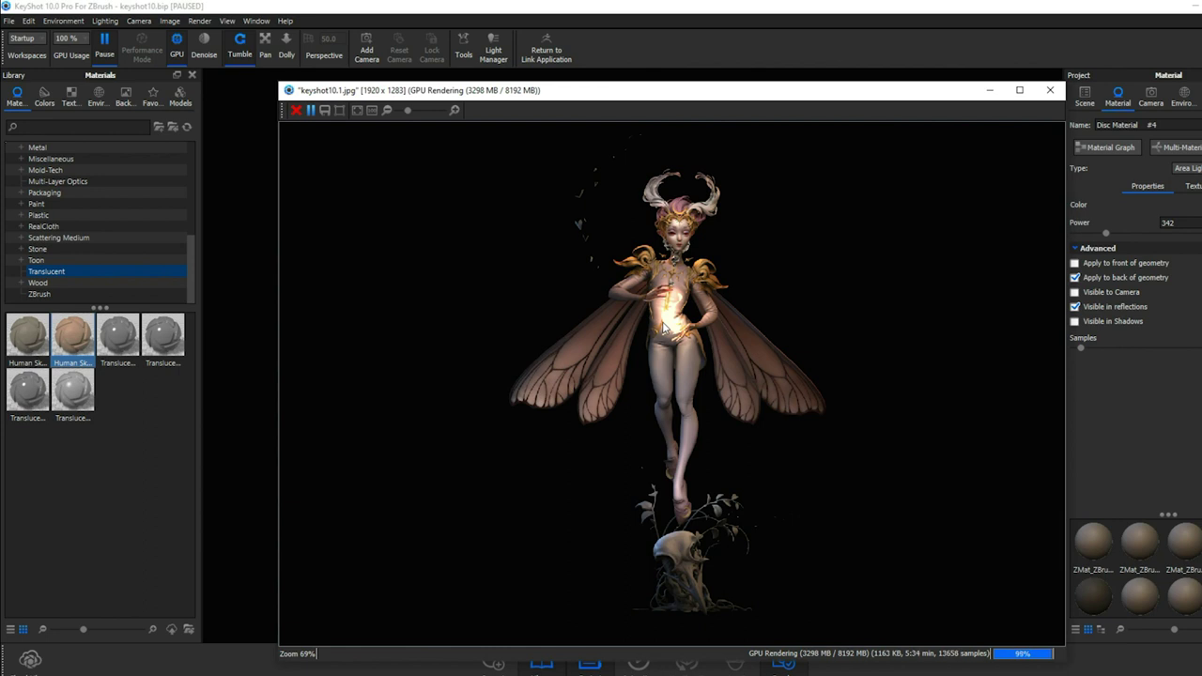
pyautogui.scroll(4, 663, 327)
pyautogui.moveTo(779, 386); pyautogui.dragTo(687, 362)
pyautogui.scroll(-1, 704, 398)
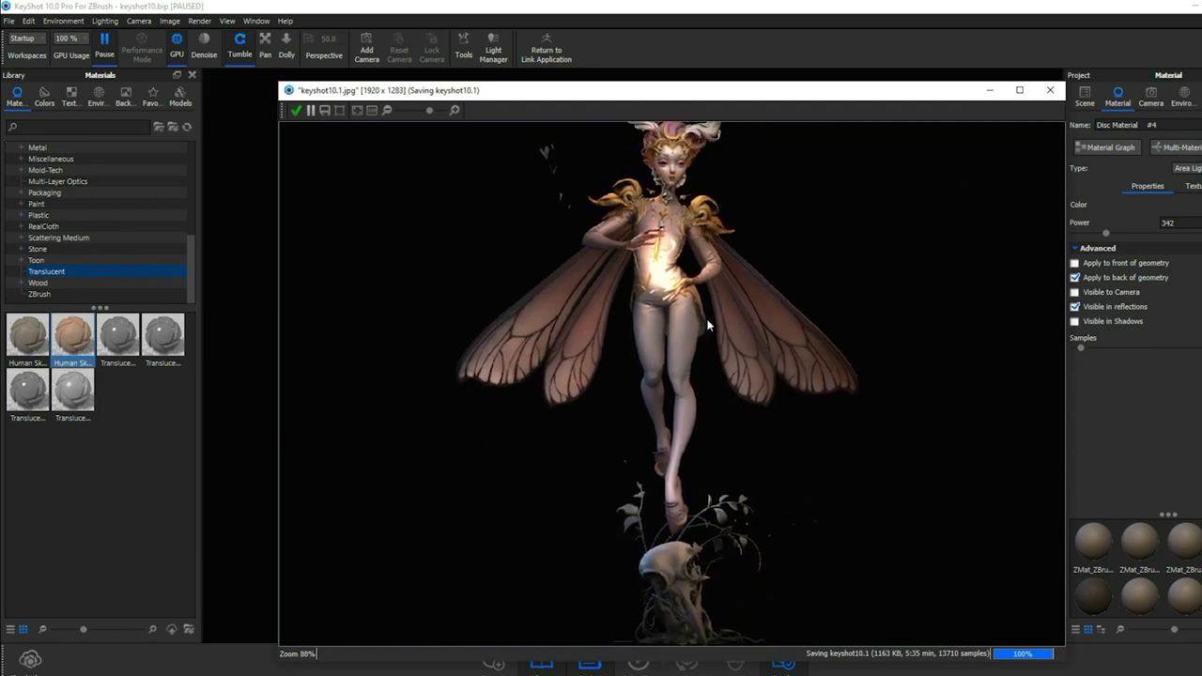
pyautogui.click(1051, 91)
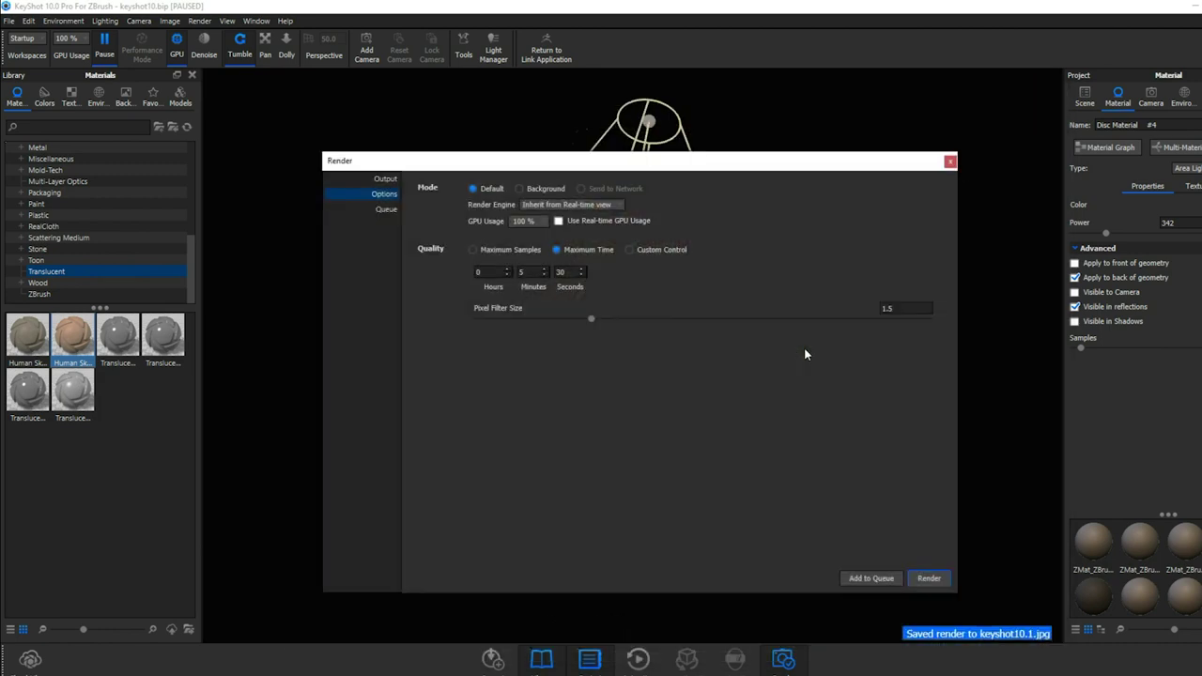
pyautogui.click(950, 162)
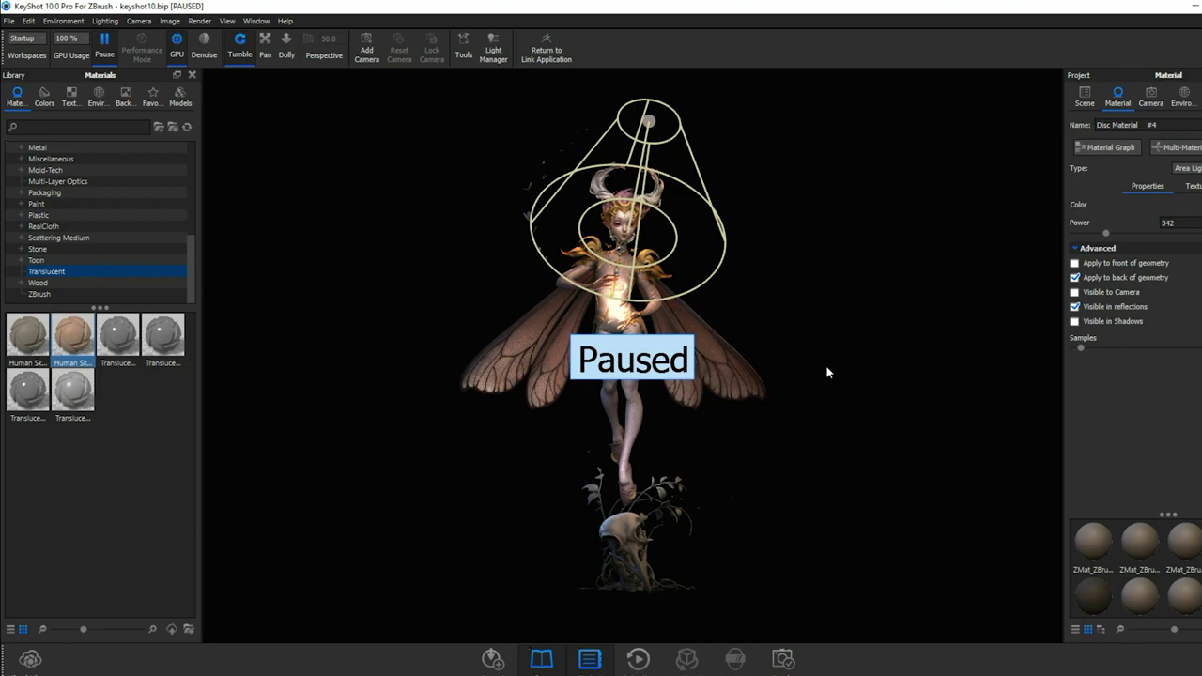
# Resume the real-time view, open the sphere light's material for editing, and frame the character closer with its skull base.
pyautogui.click(107, 44)
pyautogui.click(1085, 98)
pyautogui.rightClick(1156, 295)
pyautogui.moveTo(1136, 19)
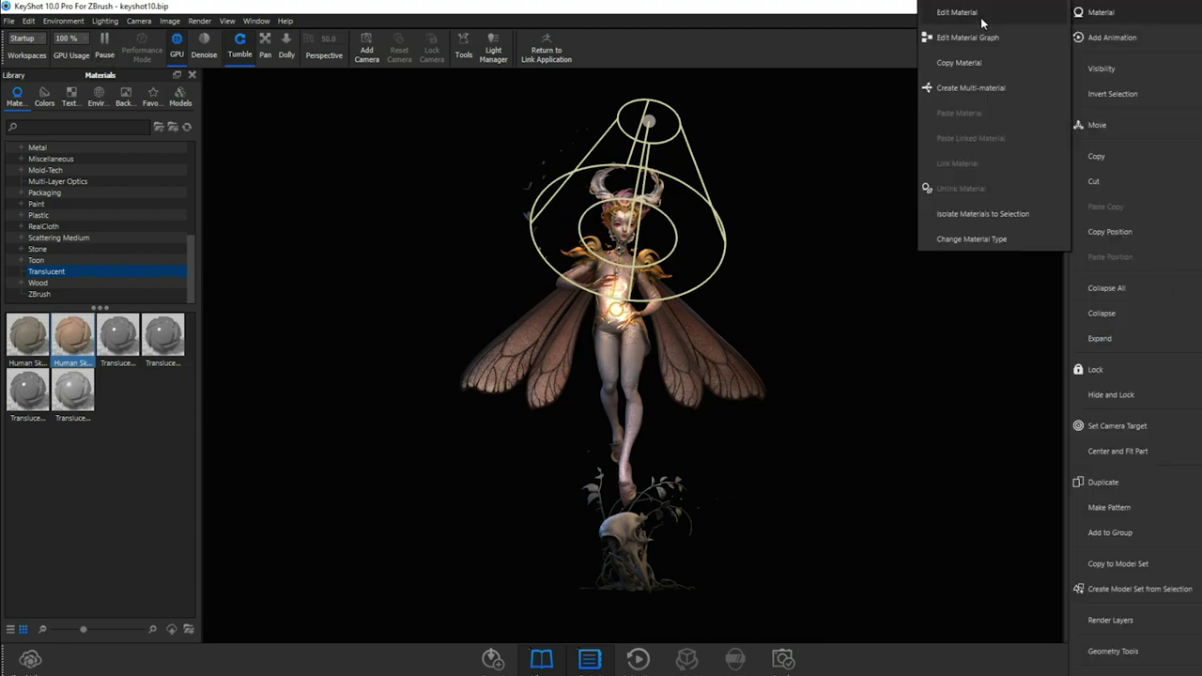
pyautogui.click(958, 12)
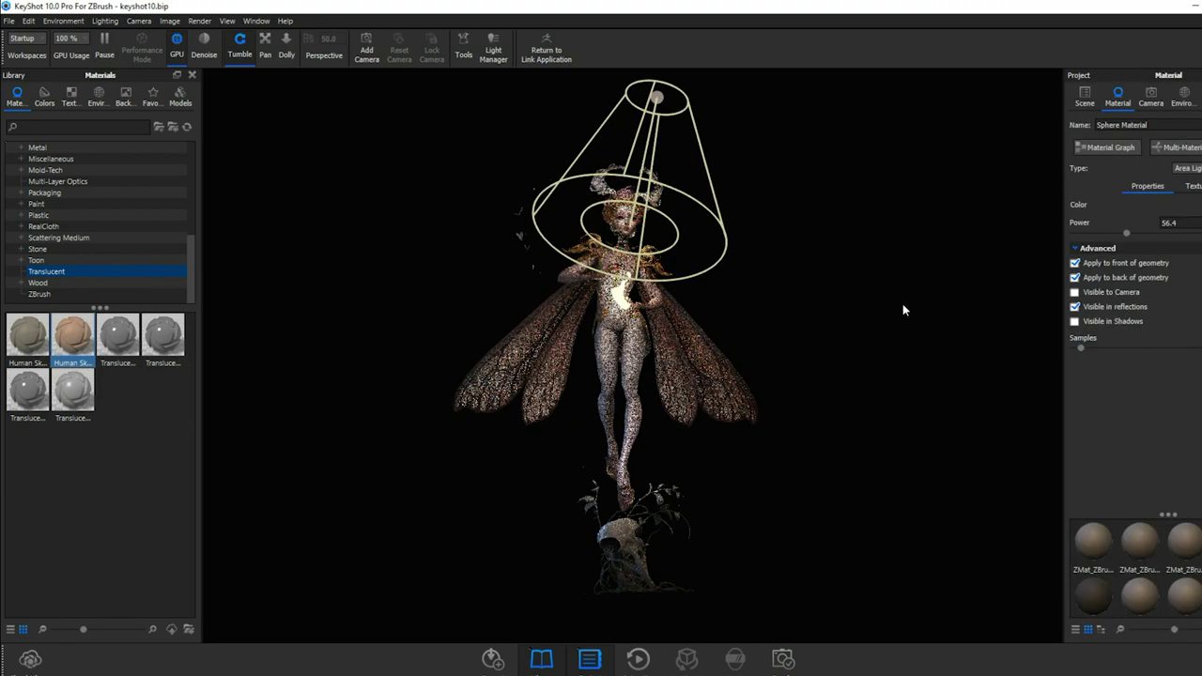
pyautogui.scroll(6, 685, 251)
pyautogui.scroll(-4, 799, 158)
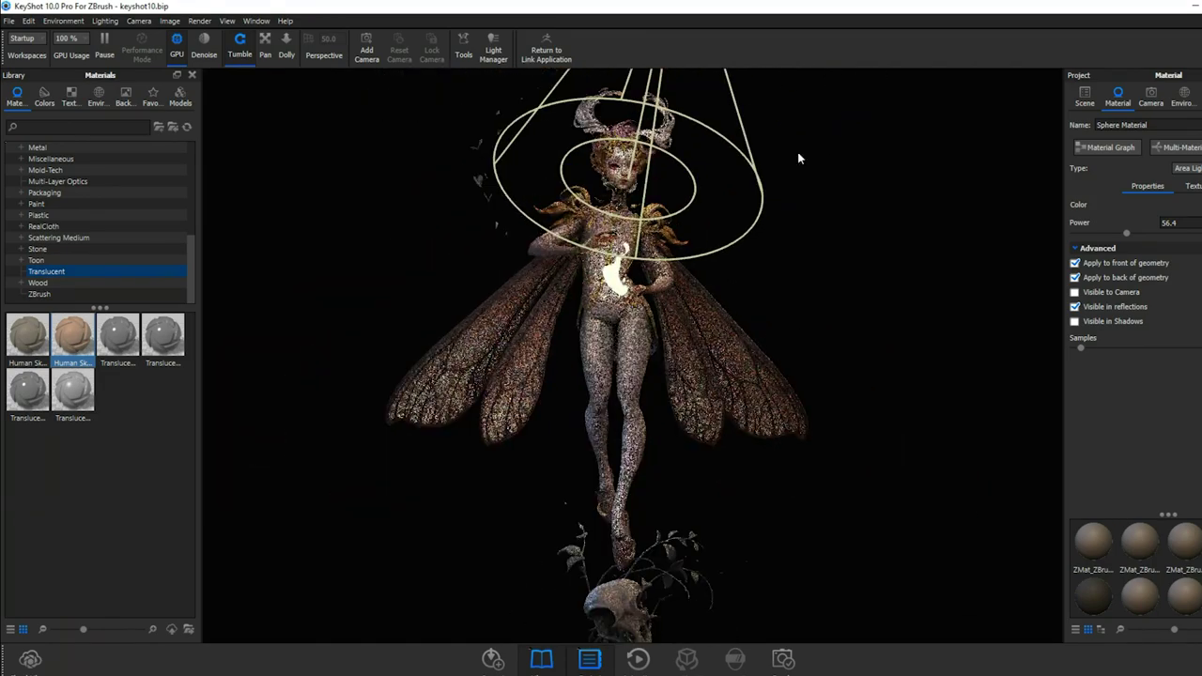
pyautogui.moveTo(784, 435); pyautogui.dragTo(808, 367, button='middle')
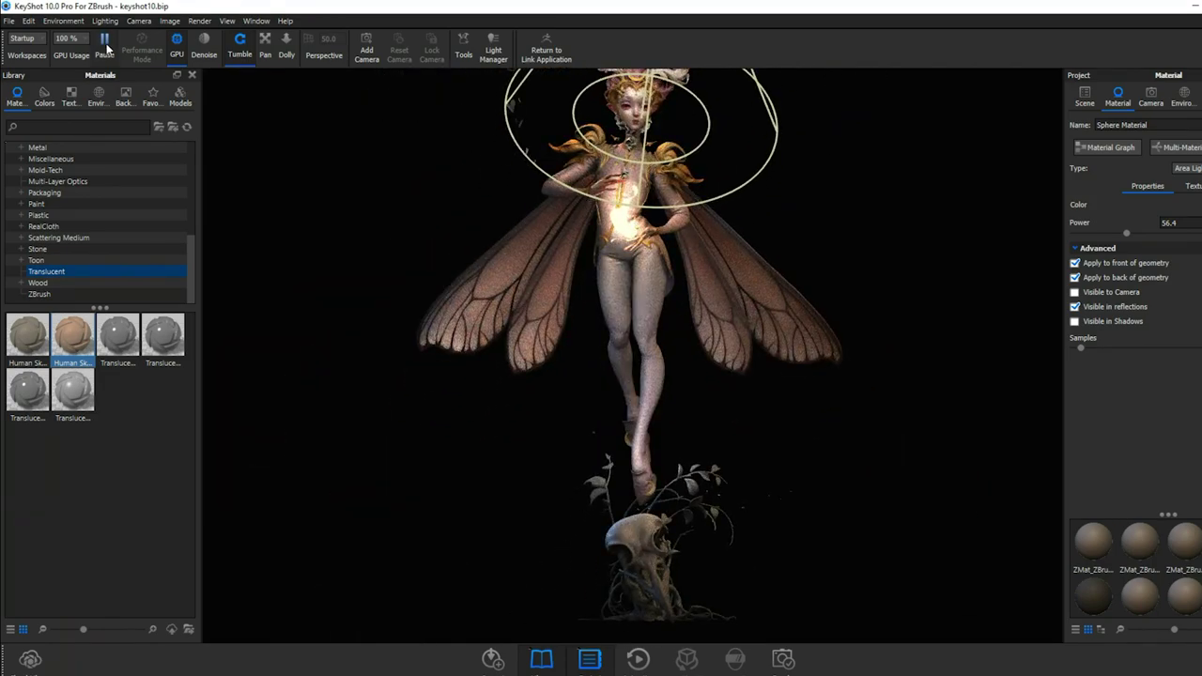
pyautogui.click(443, 641)
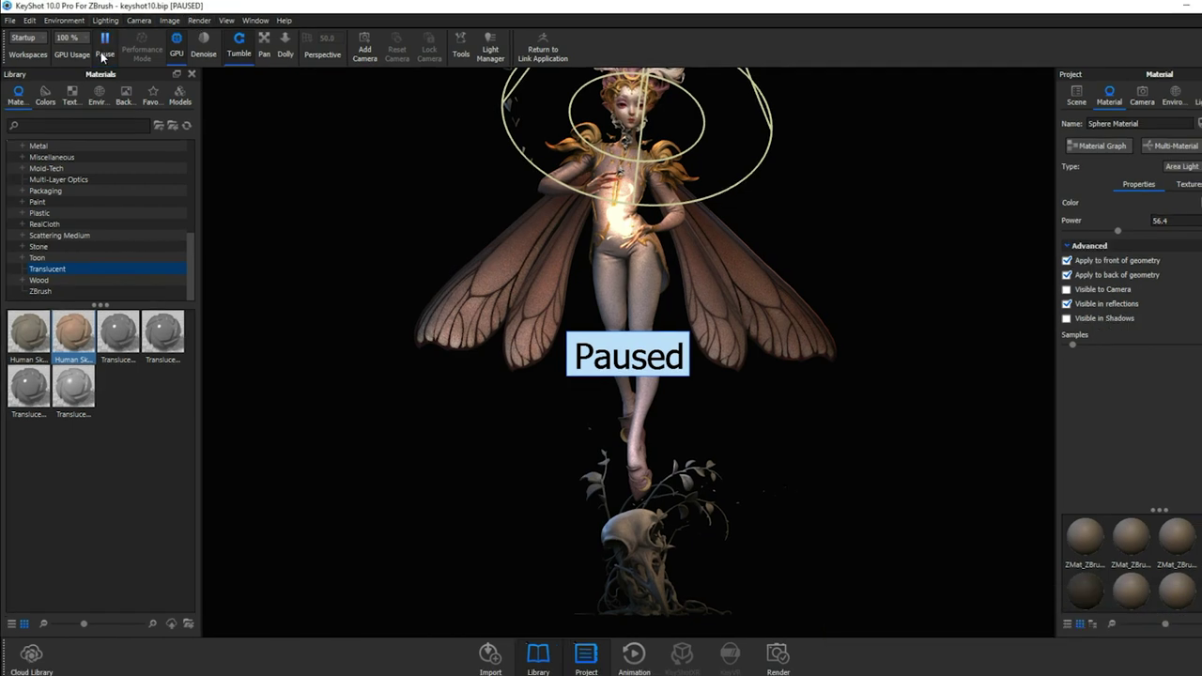
# Open the Geometry View and enlarge it over most of the viewport.
pyautogui.click(139, 20)
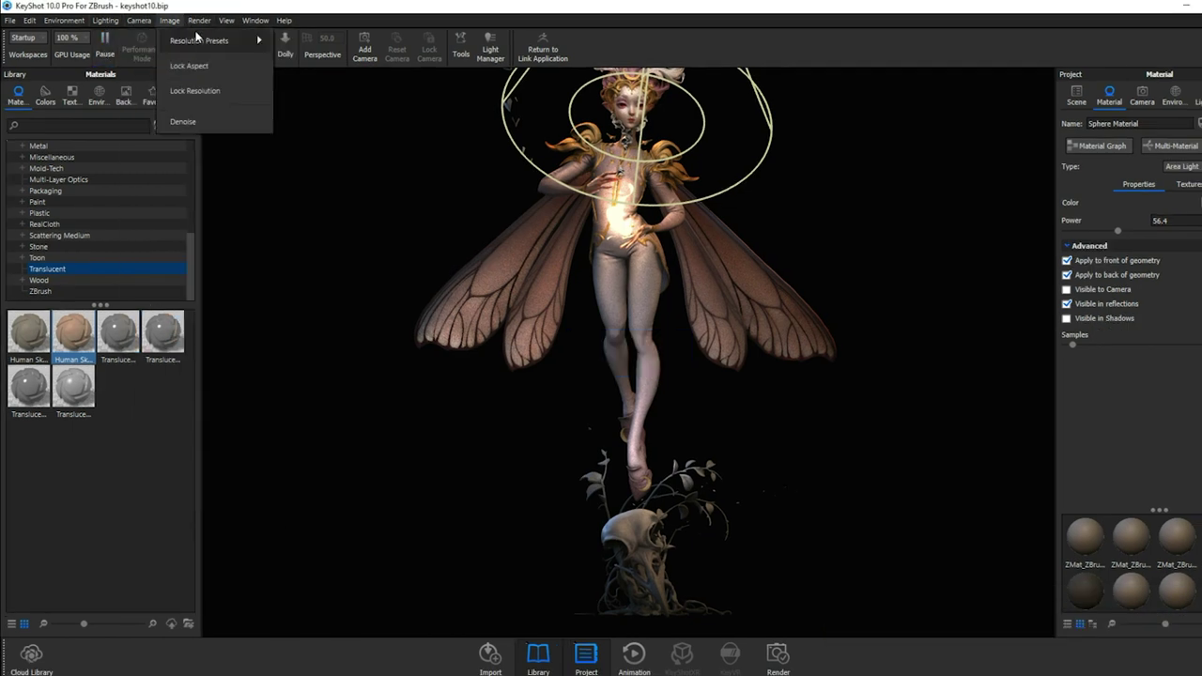
pyautogui.click(252, 30)
pyautogui.click(253, 23)
pyautogui.moveTo(229, 23)
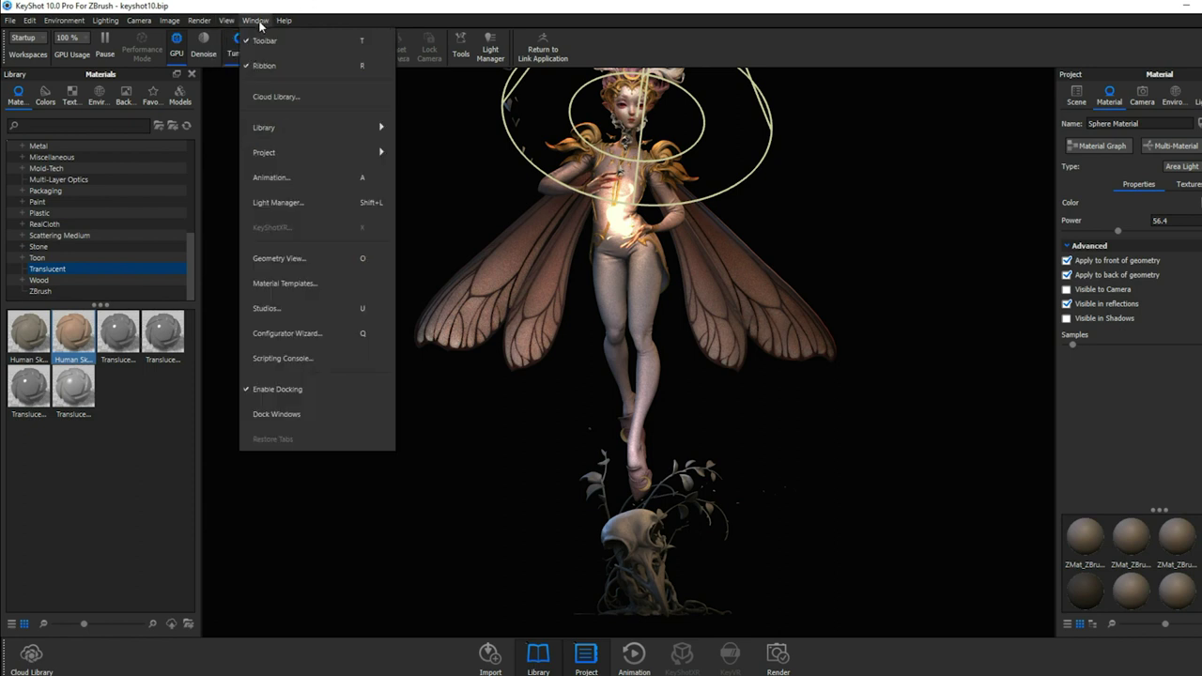
pyautogui.click(272, 261)
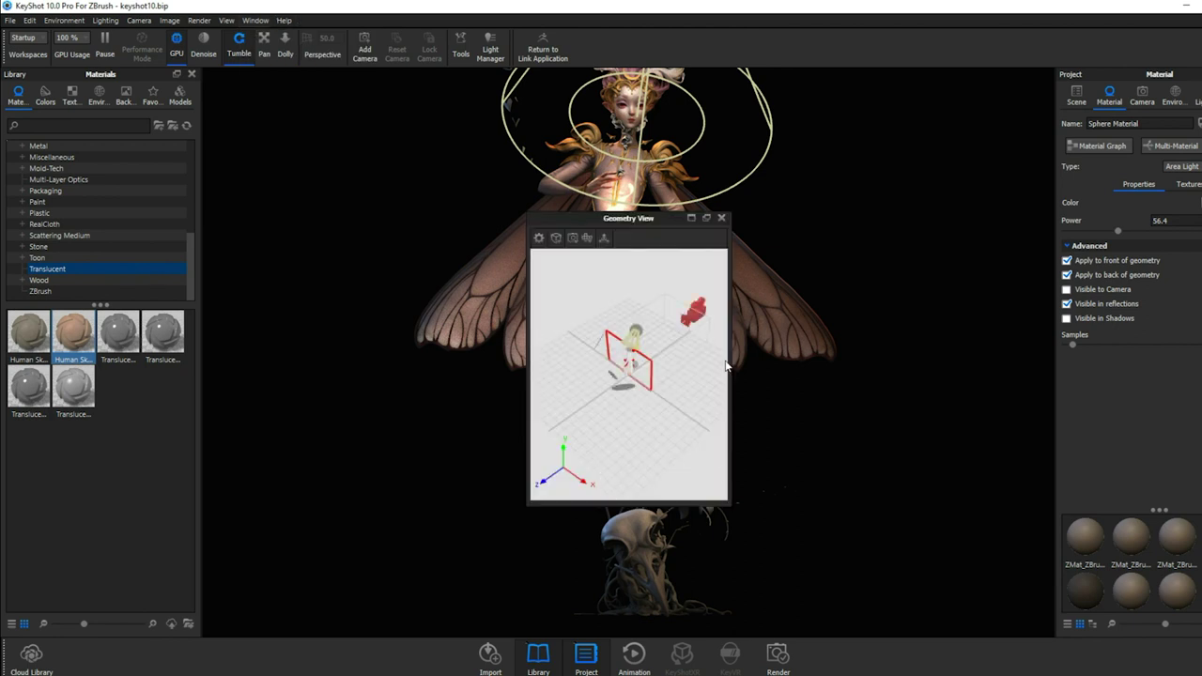
pyautogui.moveTo(729, 503); pyautogui.dragTo(936, 655)
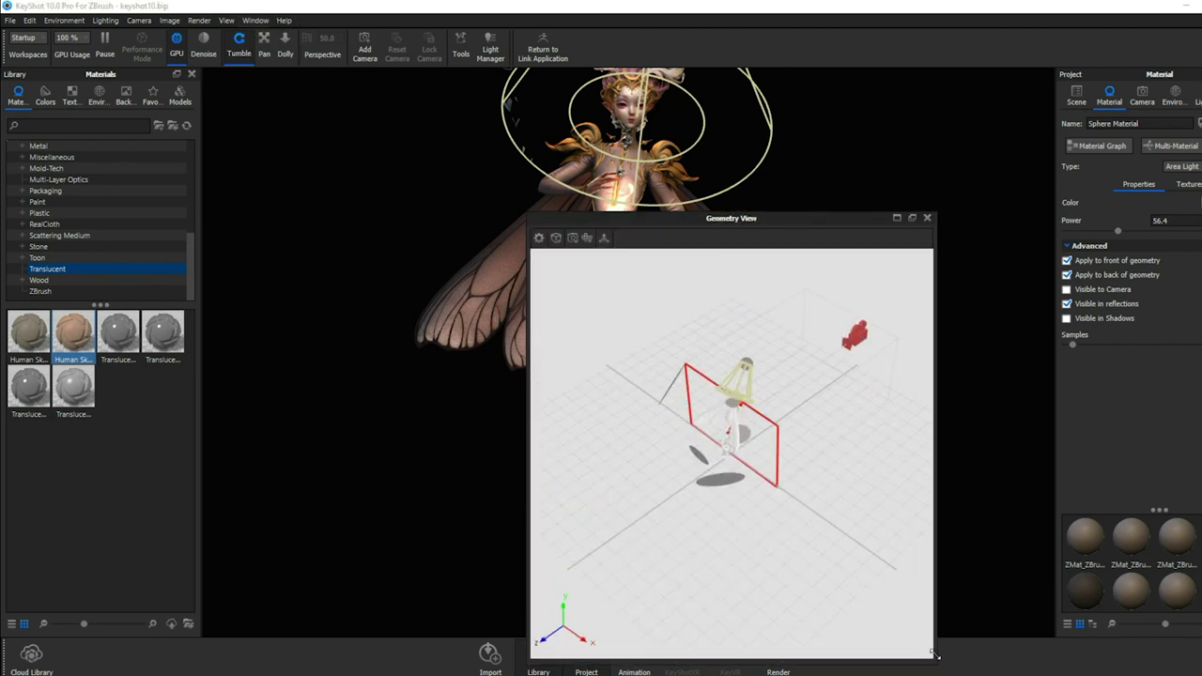
pyautogui.moveTo(825, 224); pyautogui.dragTo(499, 38)
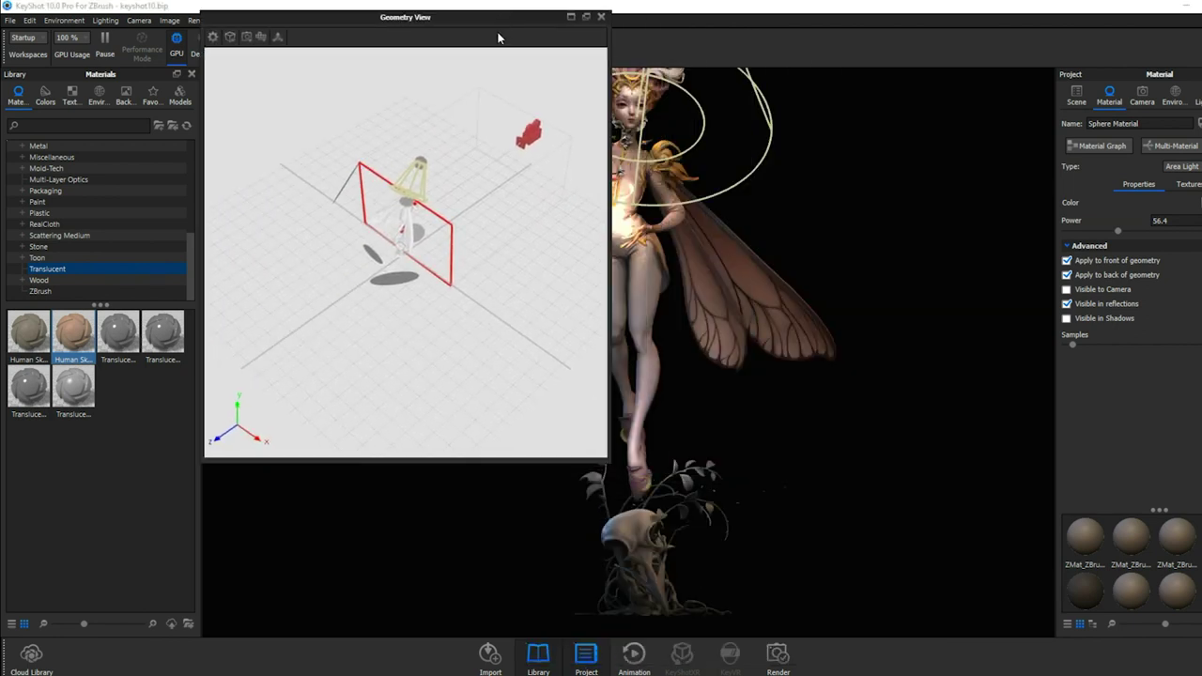
pyautogui.moveTo(608, 461); pyautogui.dragTo(968, 610)
# Examine how the light discs, spotlight and camera are placed around the character in the Geometry View.
pyautogui.moveTo(830, 414); pyautogui.dragTo(473, 474)
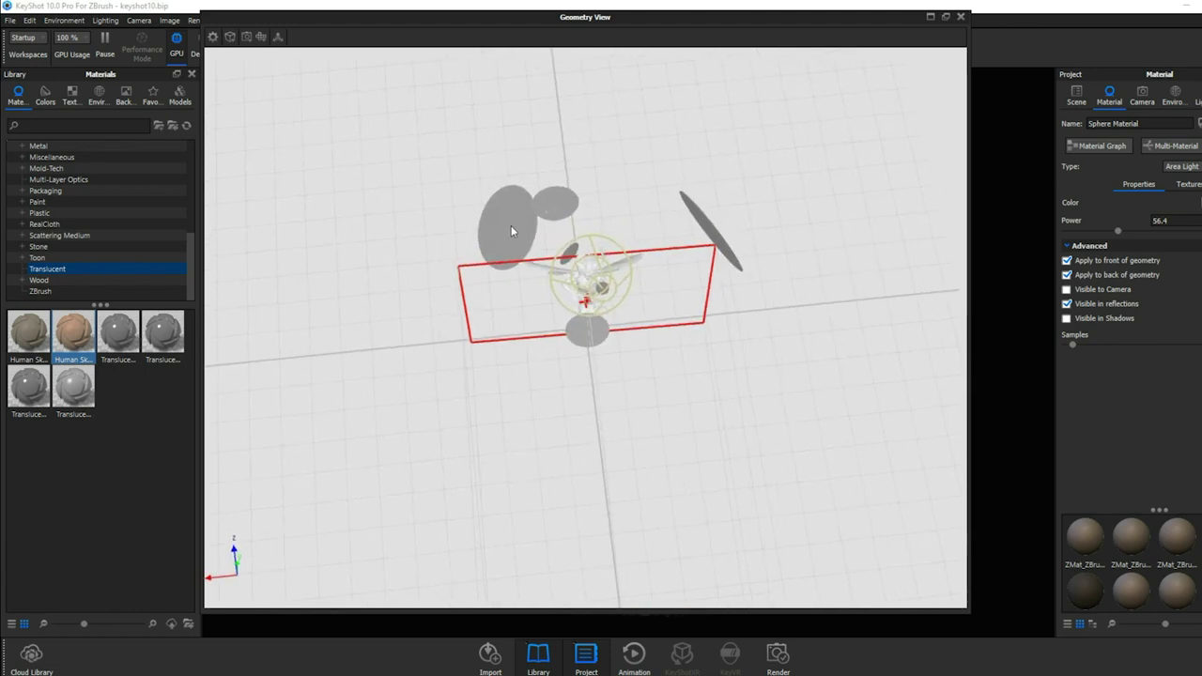
pyautogui.moveTo(737, 414); pyautogui.dragTo(769, 346)
pyautogui.moveTo(626, 348); pyautogui.dragTo(699, 411)
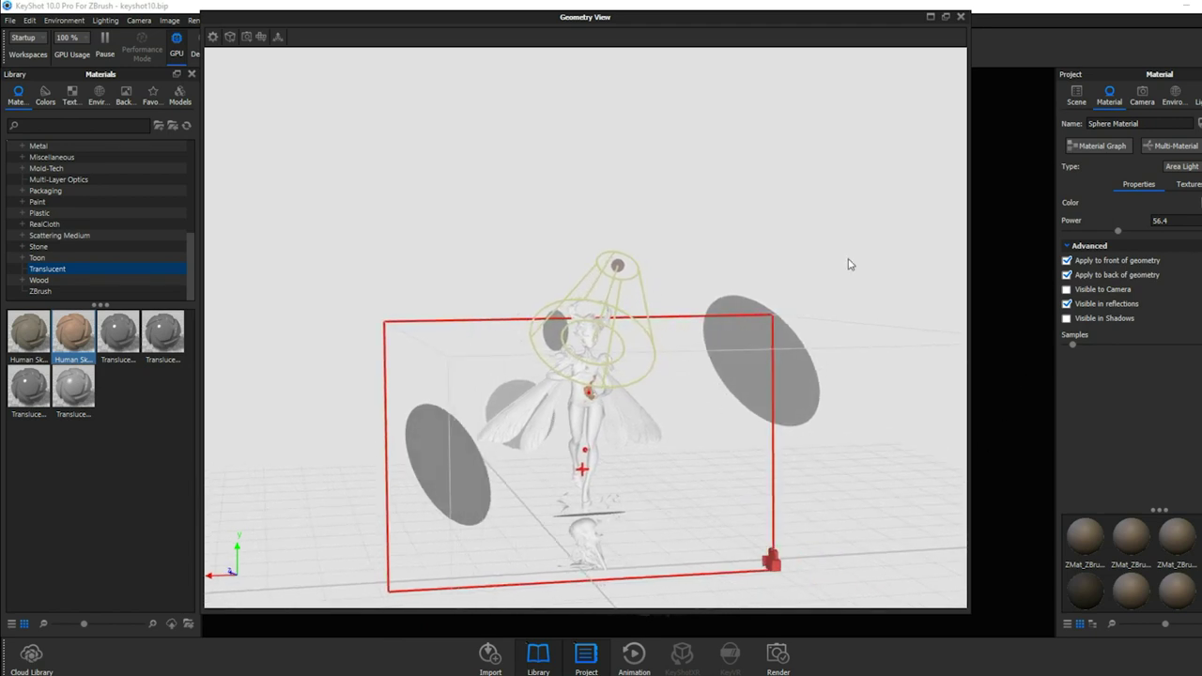
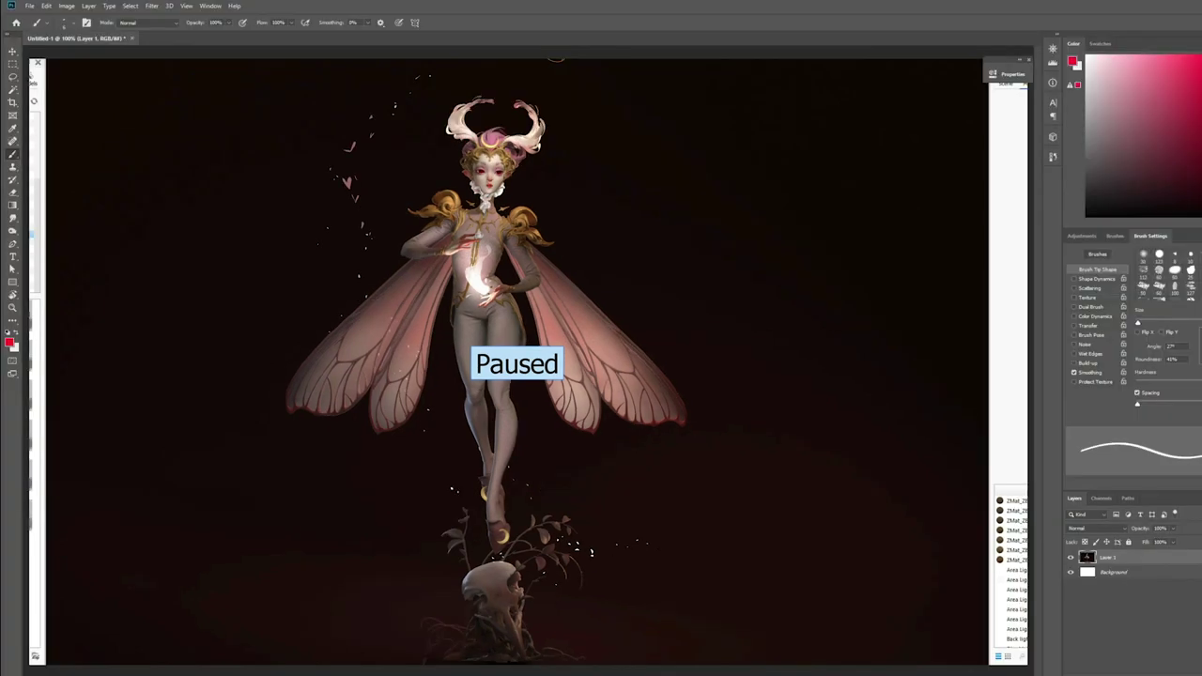
# Switch to Photoshop, mark the head ornament, one shoulder ornament and the hip trim in red, and undo the marks.
pyautogui.moveTo(534, 195)
pyautogui.mouseDown()
pyautogui.moveTo(508, 201)
pyautogui.moveTo(503, 218)
pyautogui.moveTo(554, 246)
pyautogui.moveTo(537, 199)
pyautogui.mouseUp()
pyautogui.moveTo(497, 302); pyautogui.dragTo(516, 329)
pyautogui.moveTo(460, 152)
pyautogui.mouseDown()
pyautogui.moveTo(462, 180)
pyautogui.moveTo(494, 171)
pyautogui.moveTo(509, 145)
pyautogui.moveTo(479, 145)
pyautogui.mouseUp()
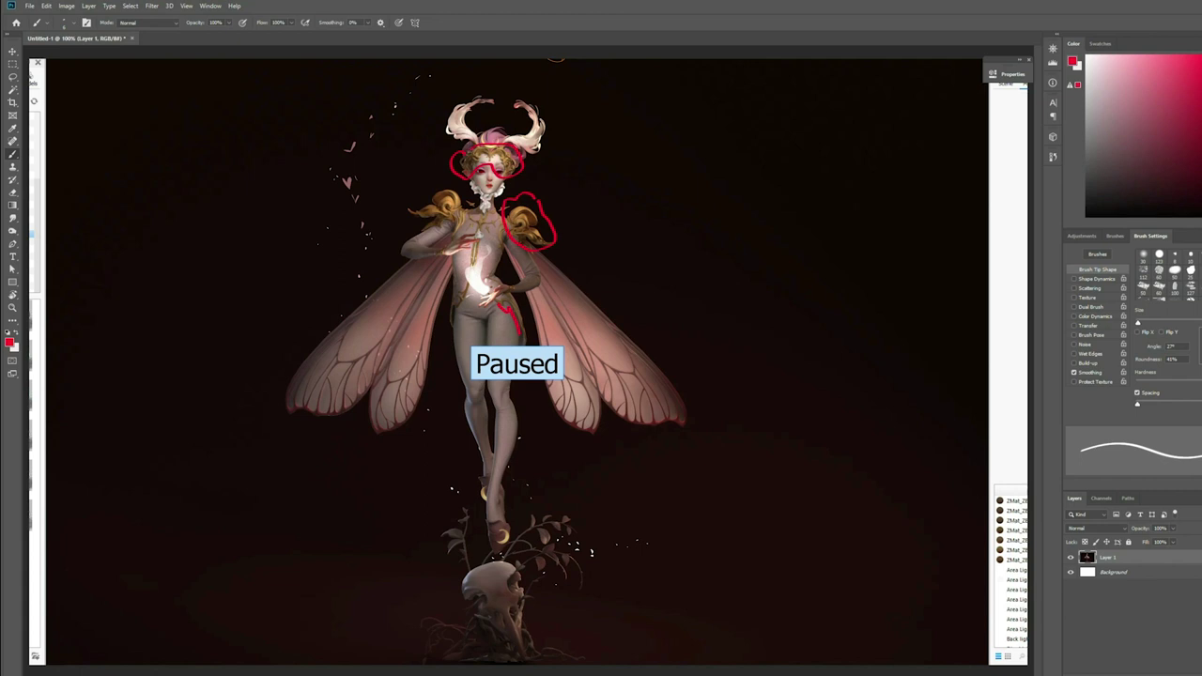
pyautogui.hotkey('ctrl', 'z')
pyautogui.hotkey('ctrl', 'z')
pyautogui.hotkey('ctrl', 'z')
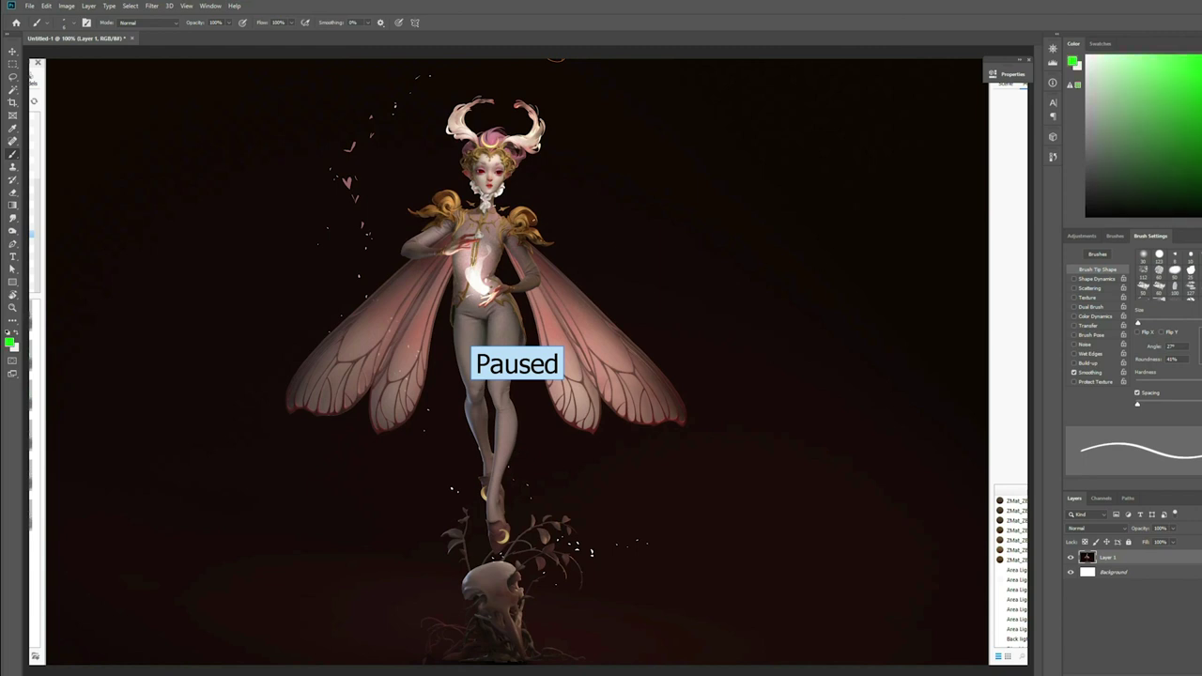
# Circle the floating particles beside the head and near the feet in green, and undo the marks.
pyautogui.moveTo(418, 89)
pyautogui.mouseDown()
pyautogui.moveTo(372, 155)
pyautogui.moveTo(379, 270)
pyautogui.moveTo(335, 267)
pyautogui.moveTo(337, 100)
pyautogui.moveTo(410, 79)
pyautogui.mouseUp()
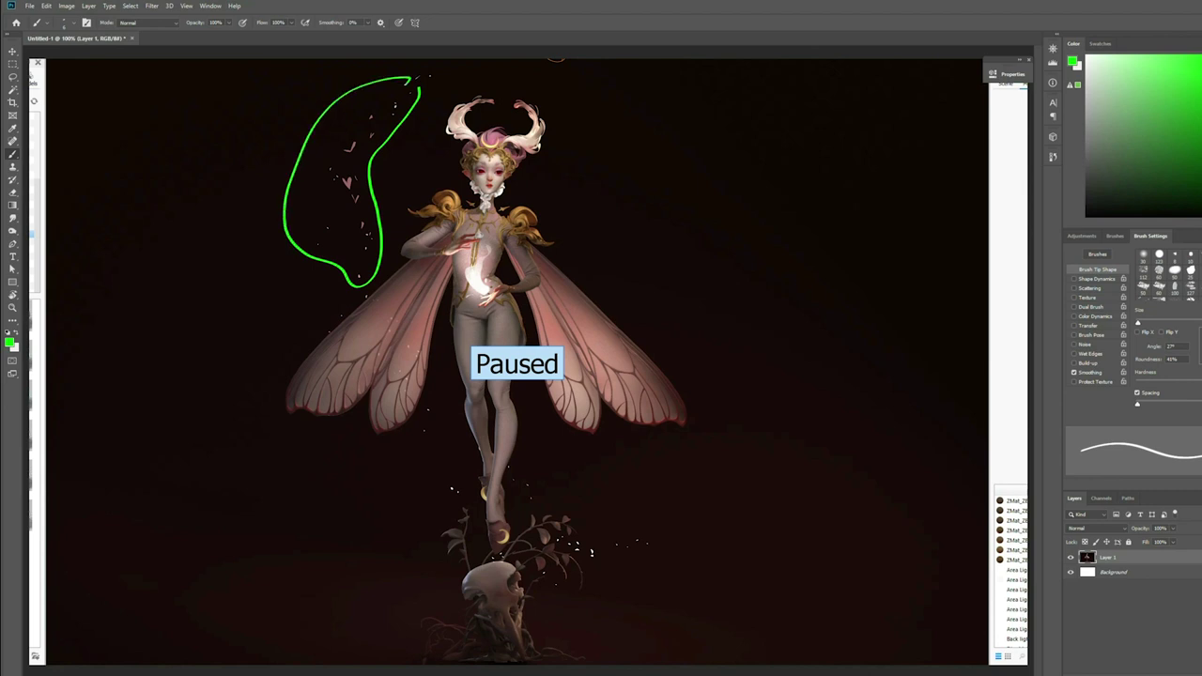
pyautogui.moveTo(665, 533)
pyautogui.mouseDown()
pyautogui.moveTo(616, 538)
pyautogui.moveTo(669, 541)
pyautogui.mouseUp()
pyautogui.moveTo(526, 471)
pyautogui.mouseDown()
pyautogui.moveTo(539, 496)
pyautogui.moveTo(523, 473)
pyautogui.mouseUp()
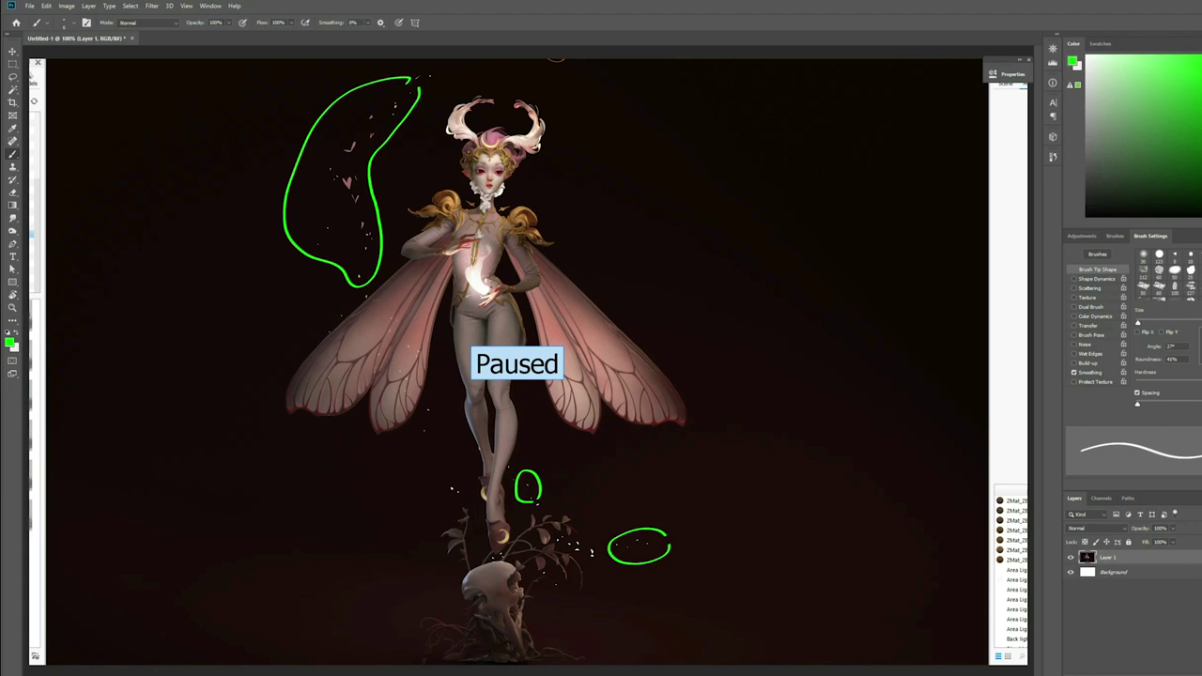
pyautogui.hotkey('ctrl', 'z')
pyautogui.hotkey('ctrl', 'z')
pyautogui.hotkey('ctrl', 'z')
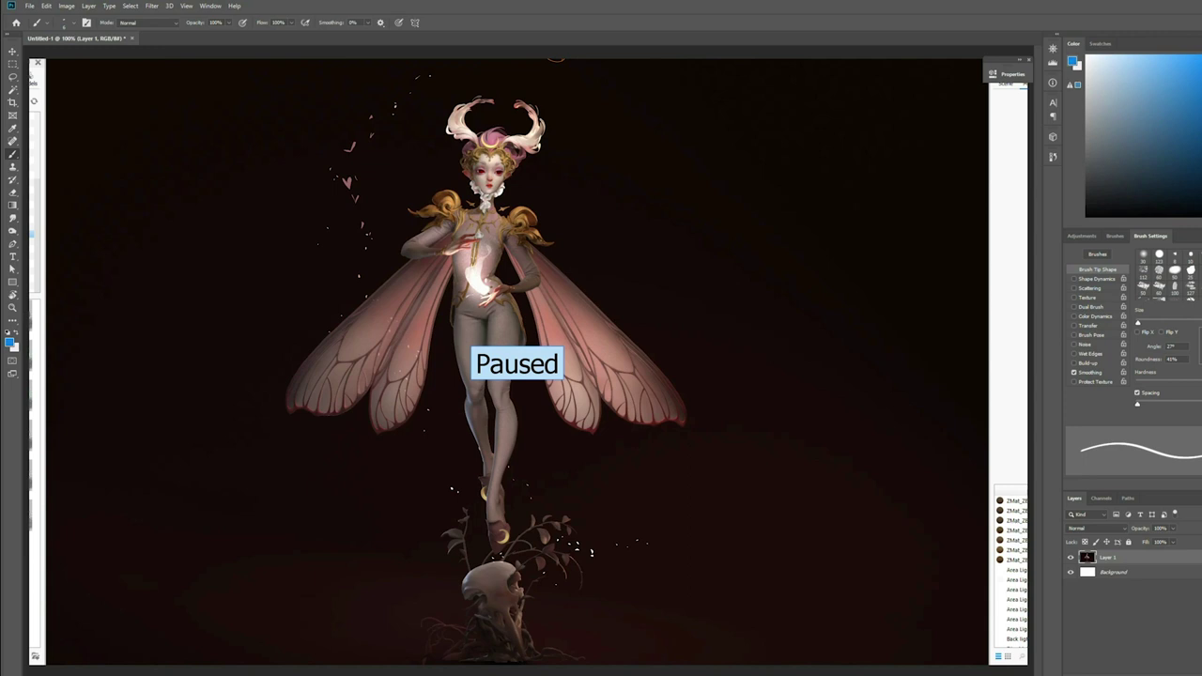
# Outline one pair of wings and one horn in blue, and undo the marks.
pyautogui.moveTo(567, 250)
pyautogui.mouseDown()
pyautogui.moveTo(703, 381)
pyautogui.moveTo(592, 456)
pyautogui.moveTo(531, 475)
pyautogui.mouseUp()
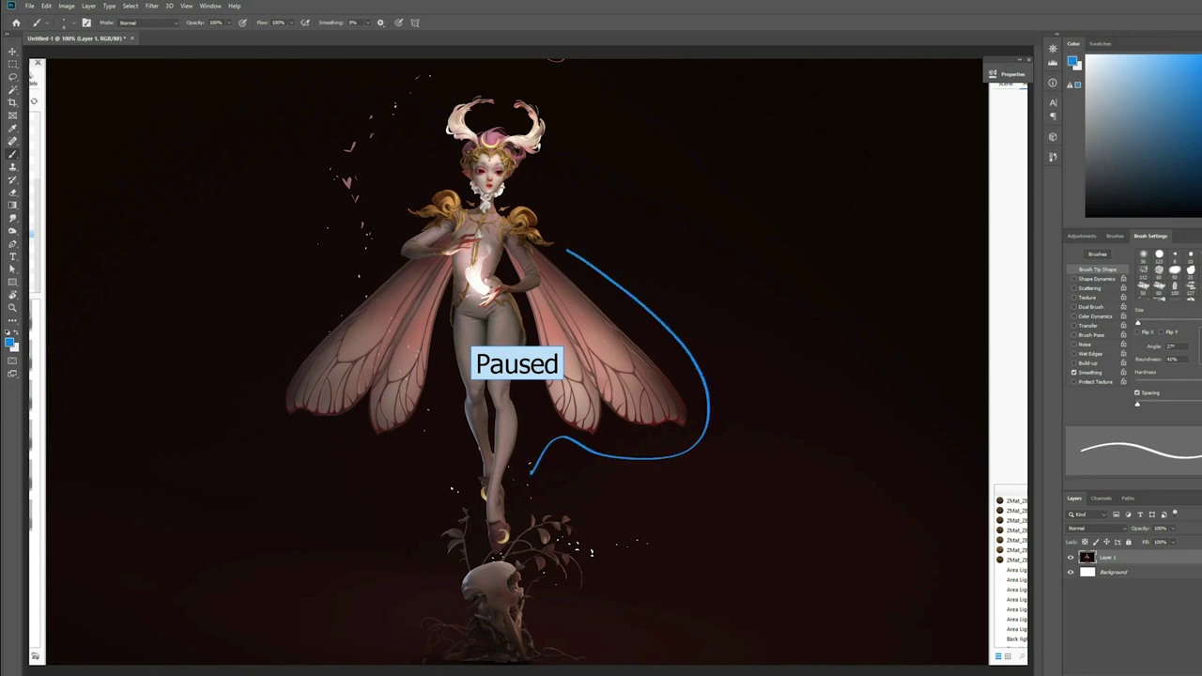
pyautogui.moveTo(531, 159)
pyautogui.mouseDown()
pyautogui.moveTo(547, 104)
pyautogui.moveTo(532, 97)
pyautogui.mouseUp()
pyautogui.hotkey('ctrl', 'z')
pyautogui.hotkey('ctrl', 'z')
pyautogui.hotkey('ctrl', 'z')
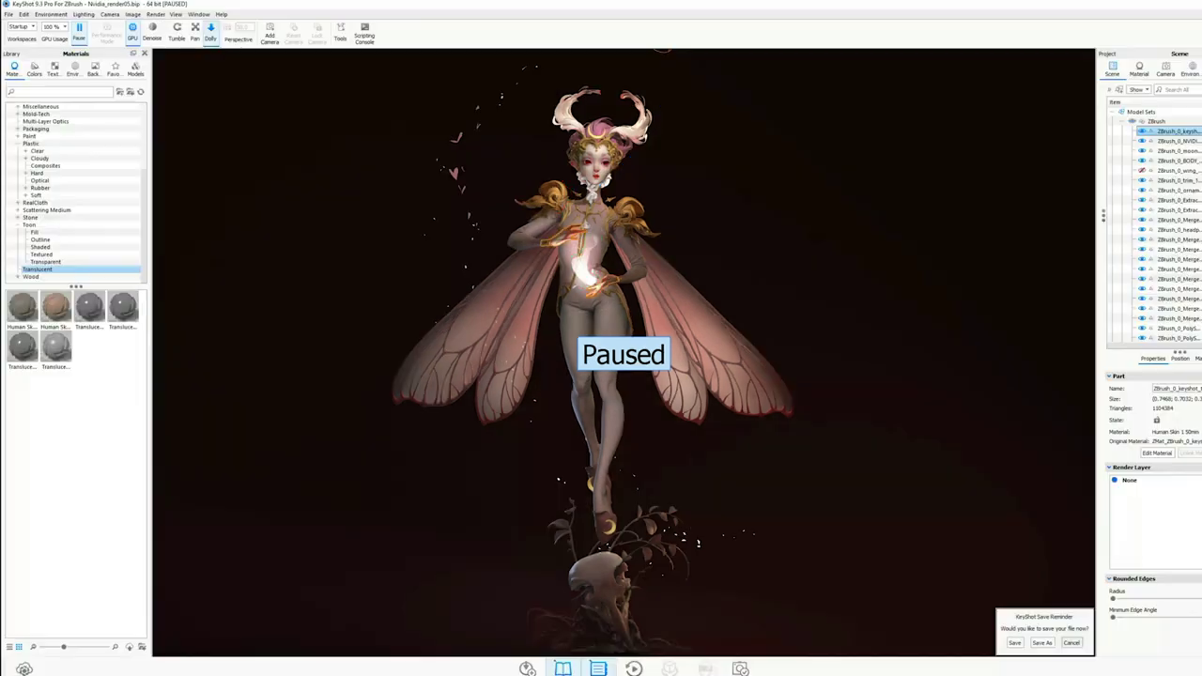
# Switch to KeyShot 9.3 and open the material graph of the first ZBrush part's Human Skin 1 50mm material.
pyautogui.rightClick(1185, 132)
pyautogui.moveTo(1188, 140)
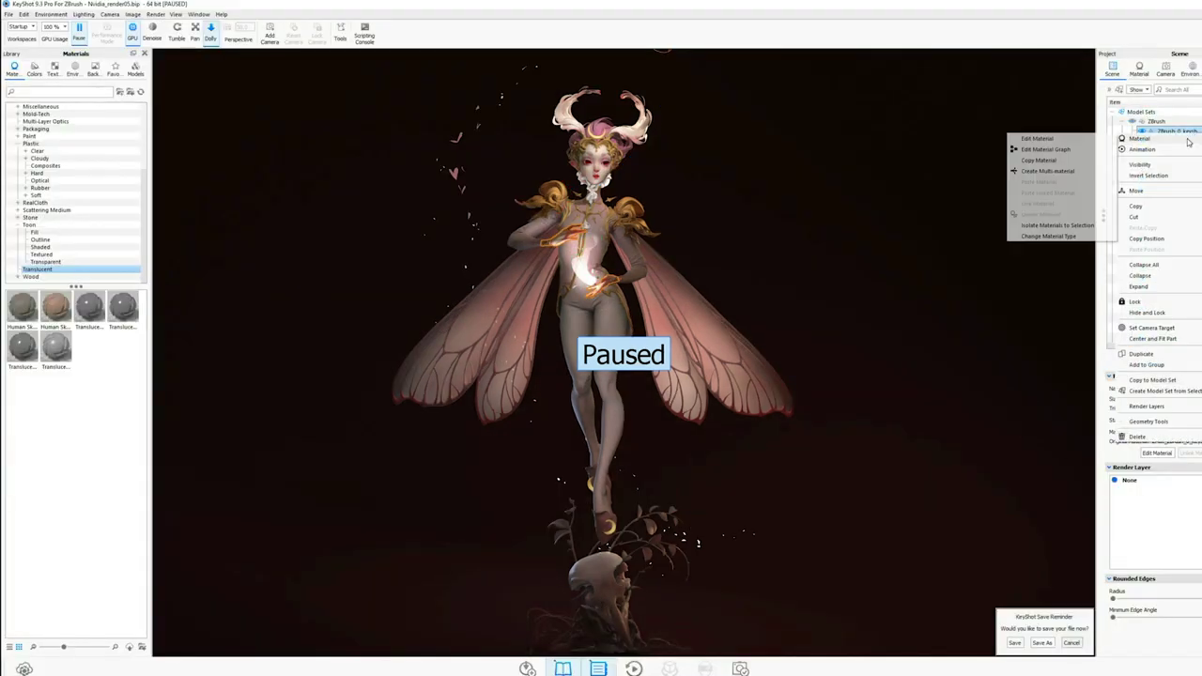
pyautogui.click(1092, 152)
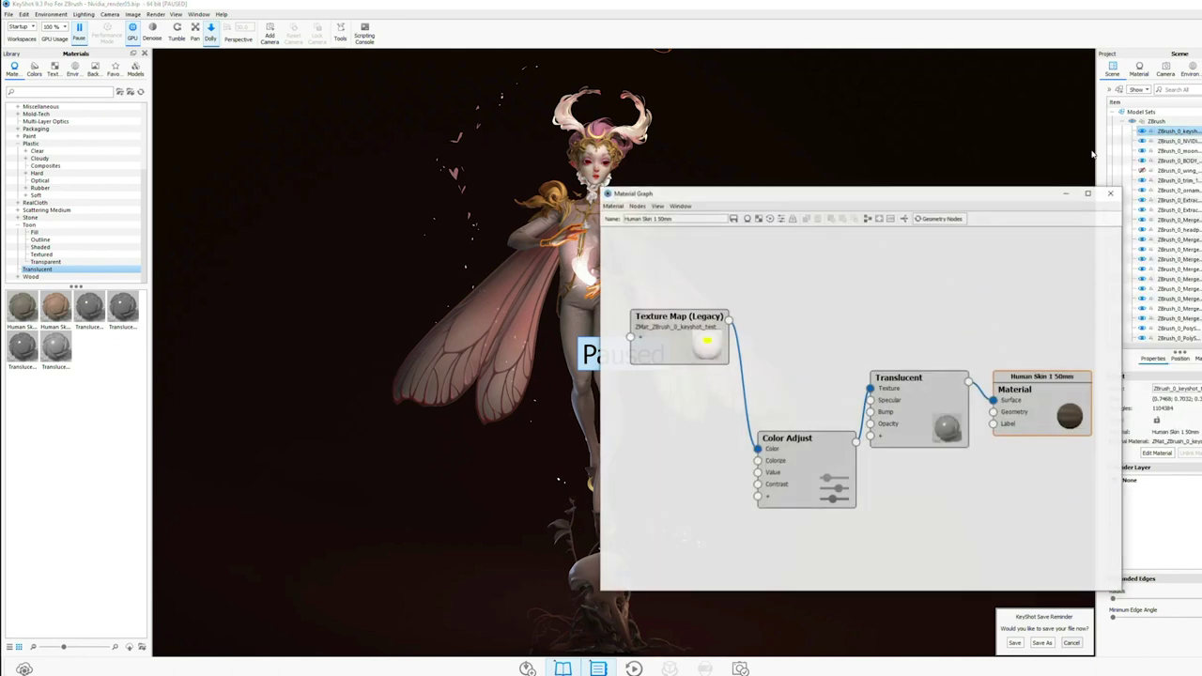
pyautogui.moveTo(1003, 195); pyautogui.dragTo(940, 190)
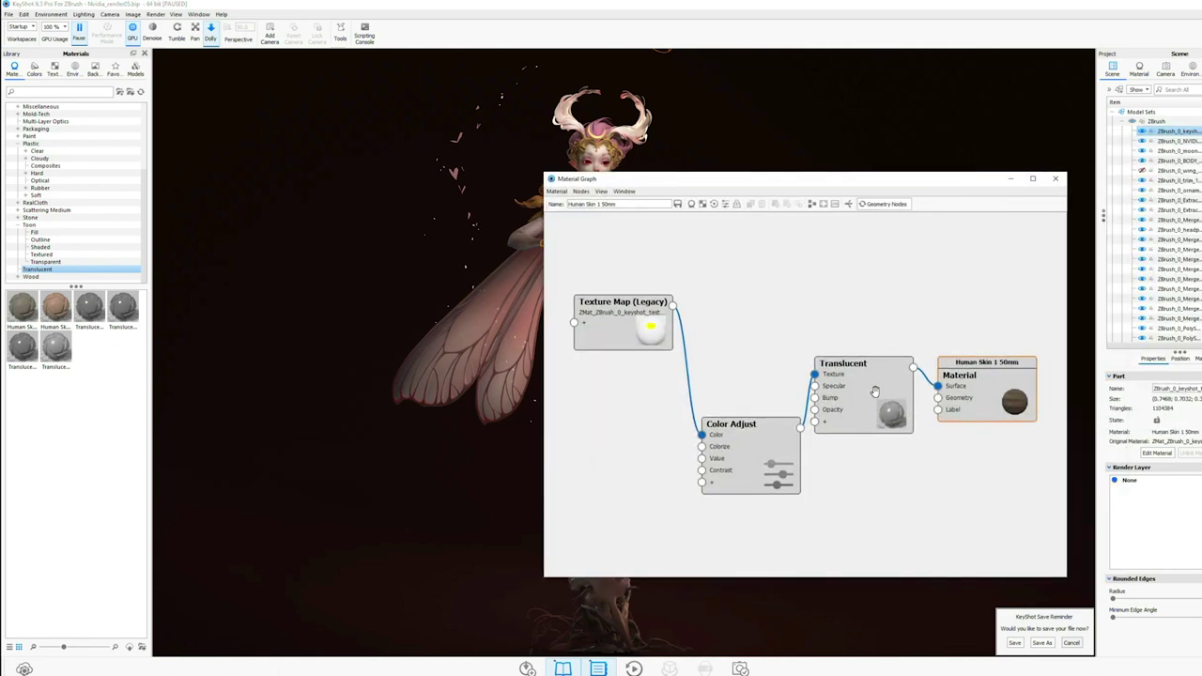
pyautogui.scroll(-1, 875, 392)
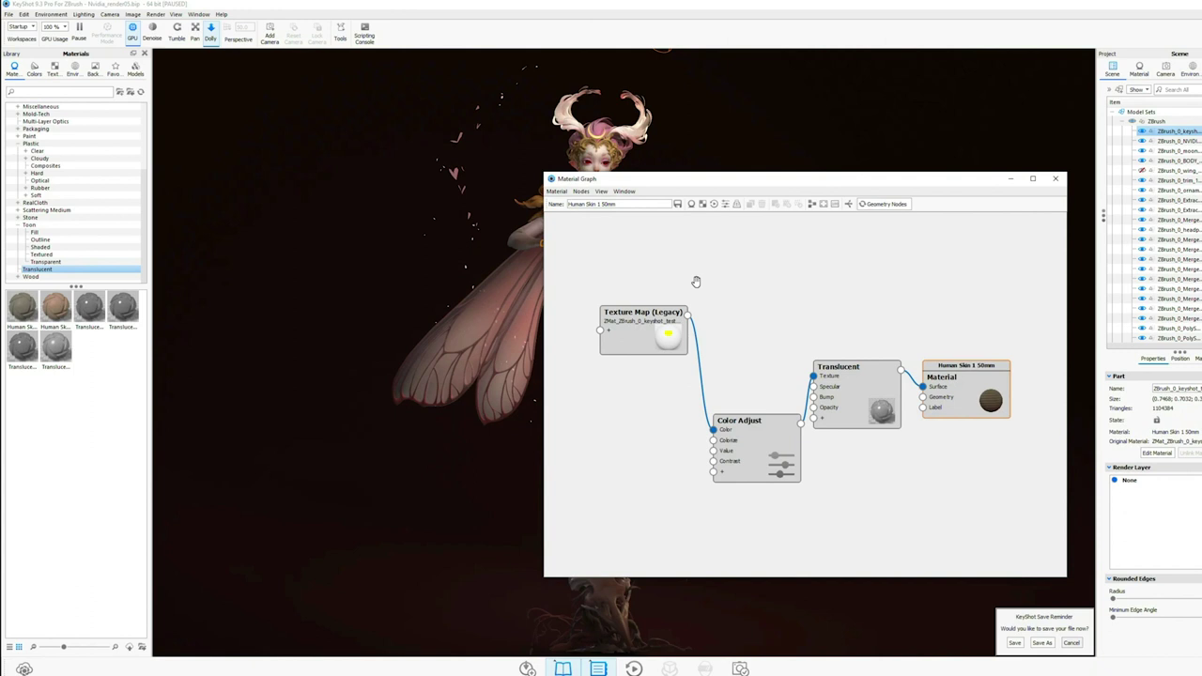
# Space out the Texture Map, Color Adjust, Translucent and Material nodes, uncover the character, and open the Texture Map's properties.
pyautogui.moveTo(622, 342); pyautogui.dragTo(604, 319)
pyautogui.moveTo(766, 471); pyautogui.dragTo(735, 430)
pyautogui.moveTo(858, 394); pyautogui.dragTo(861, 404)
pyautogui.moveTo(968, 385); pyautogui.dragTo(991, 356)
pyautogui.moveTo(853, 407); pyautogui.dragTo(881, 416)
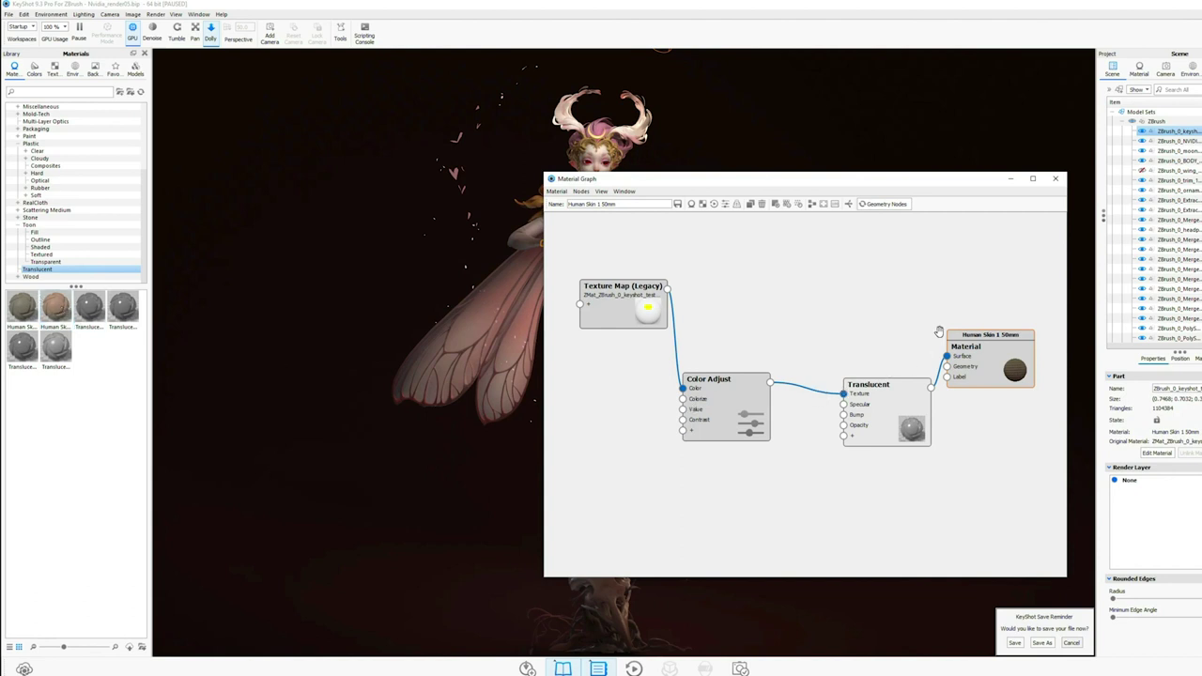
pyautogui.moveTo(1003, 340); pyautogui.dragTo(1013, 335)
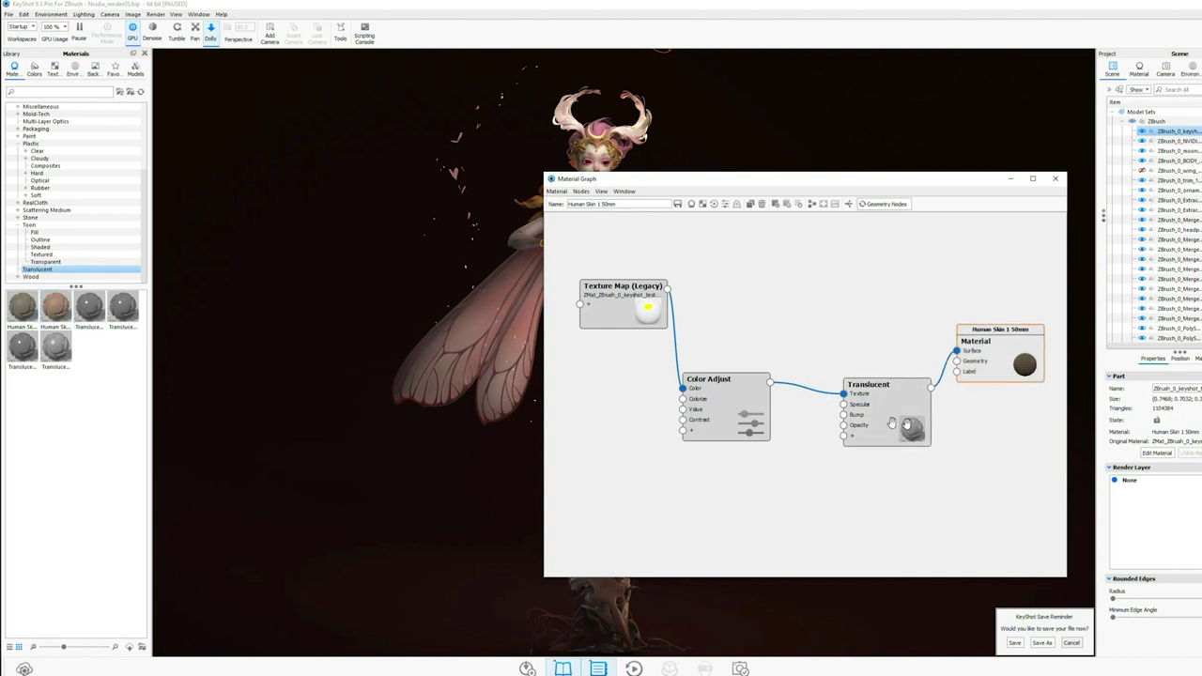
pyautogui.moveTo(748, 185); pyautogui.dragTo(863, 184)
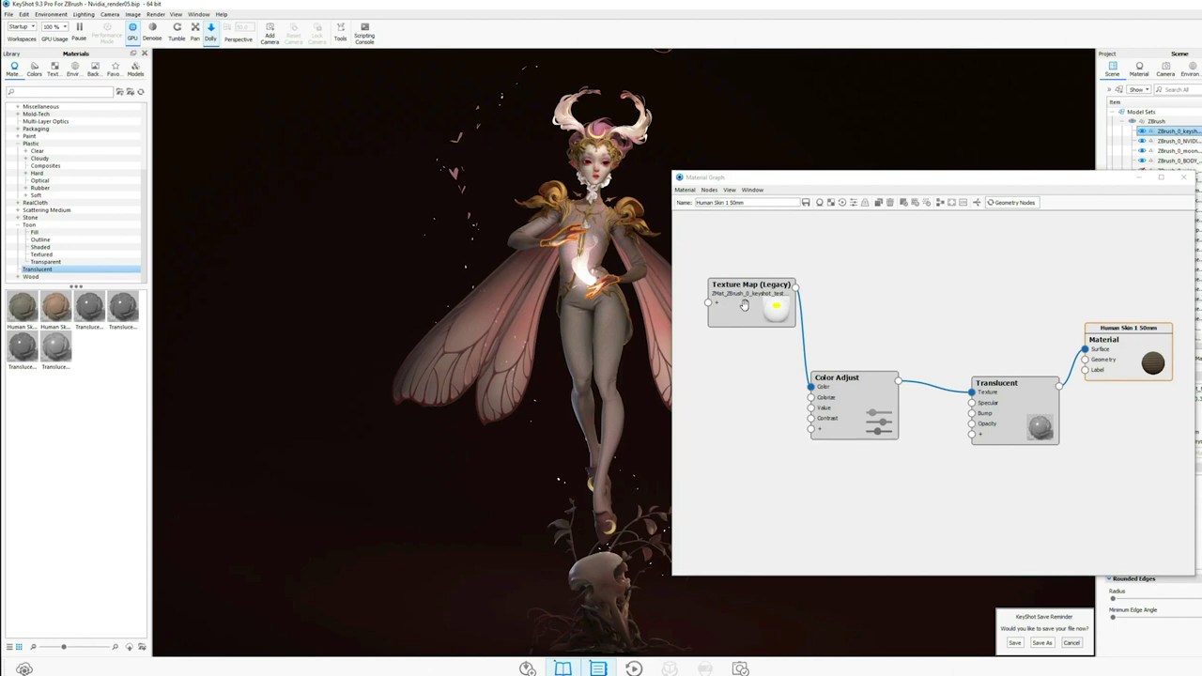
pyautogui.doubleClick(744, 304)
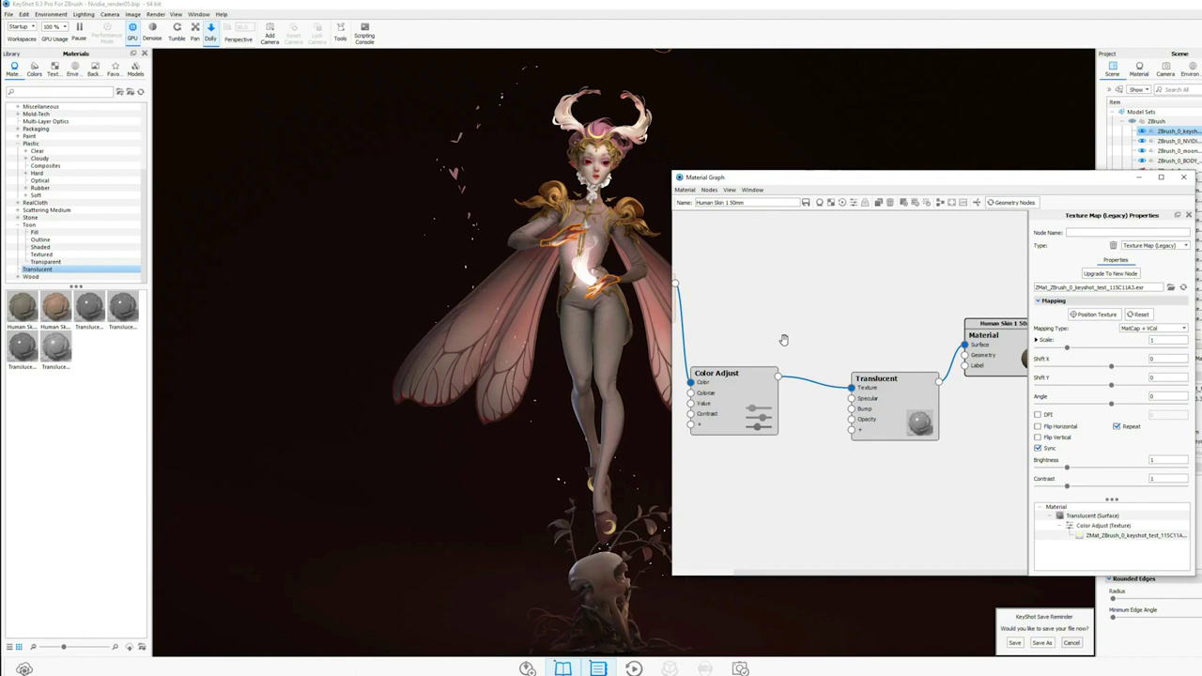
# Enlarge the Human Skin 1 50mm graph view and preview the Texture Map node on the model, placing that node above Color Adjust.
pyautogui.moveTo(784, 340); pyautogui.dragTo(846, 344)
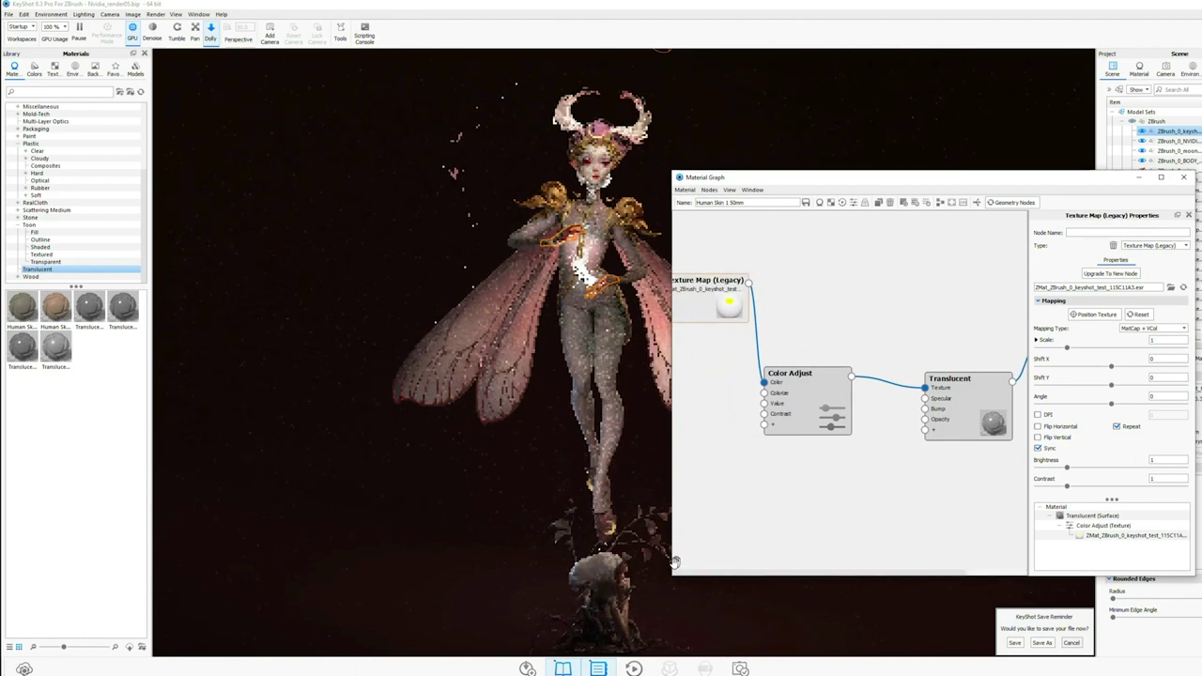
pyautogui.moveTo(673, 574); pyautogui.dragTo(616, 639)
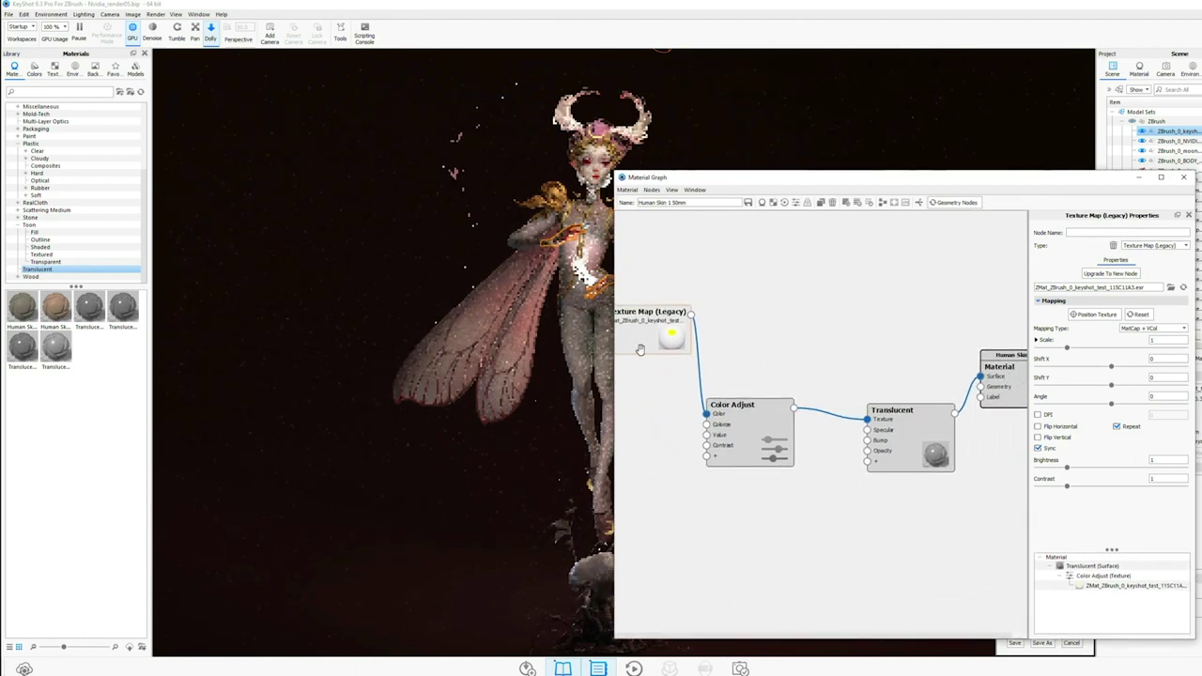
pyautogui.click(639, 350)
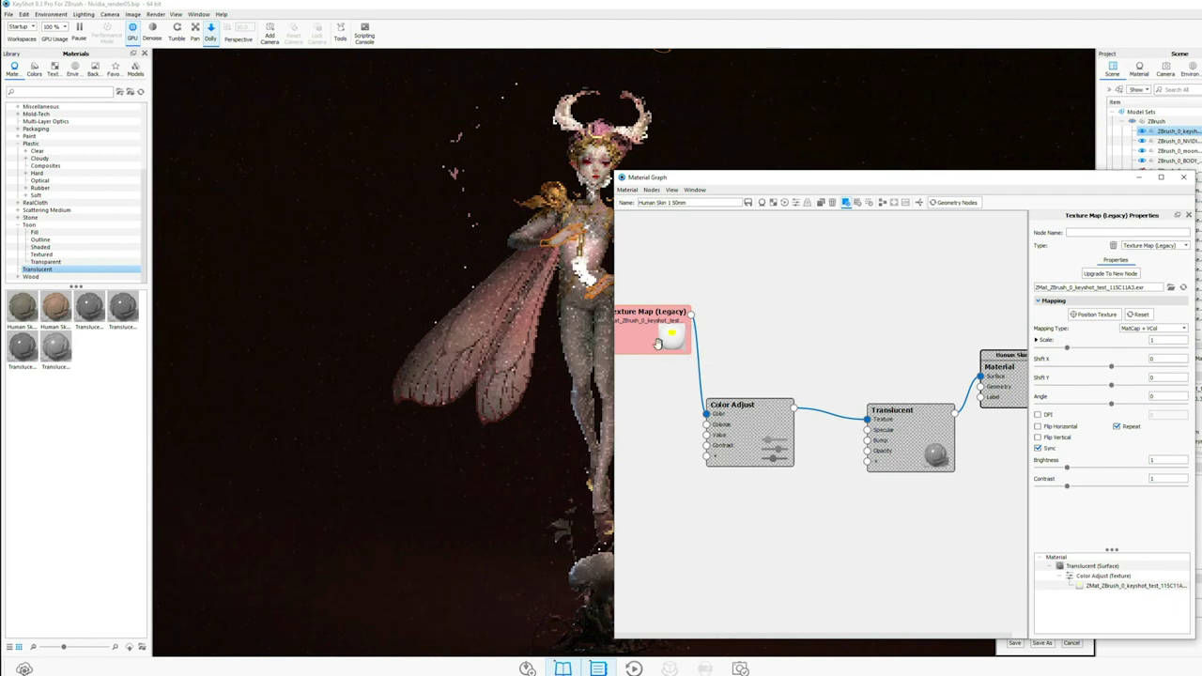
pyautogui.moveTo(658, 344); pyautogui.dragTo(712, 339)
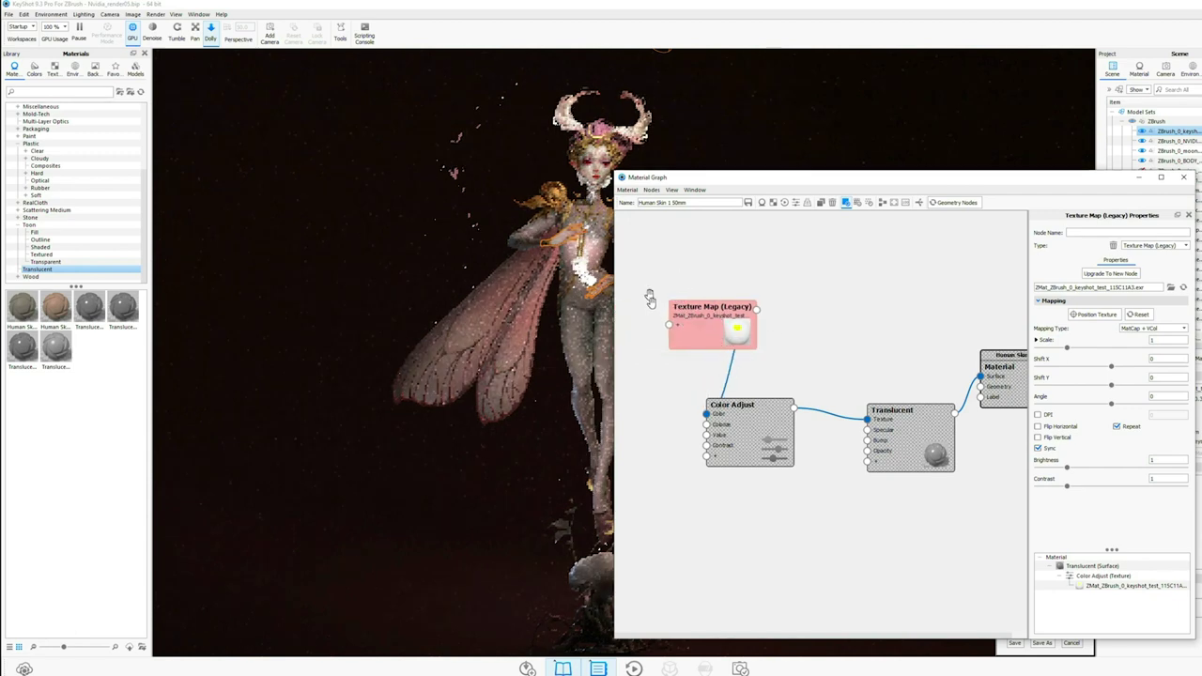
pyautogui.moveTo(768, 179); pyautogui.dragTo(809, 176)
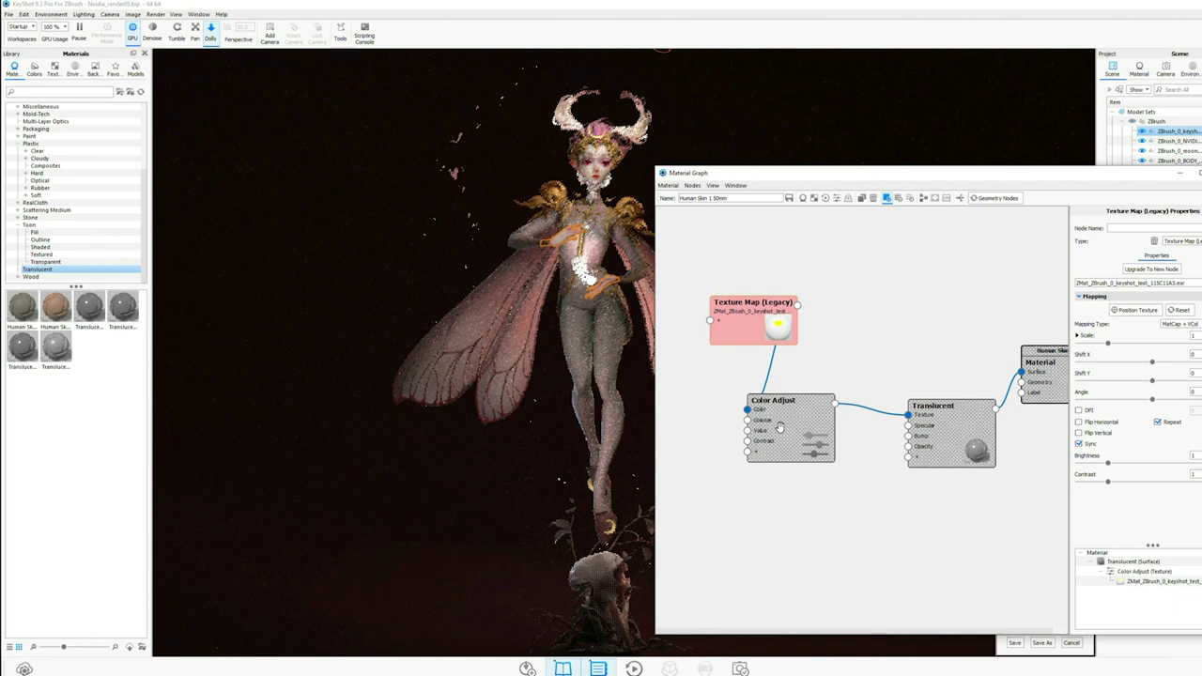
pyautogui.press('c')
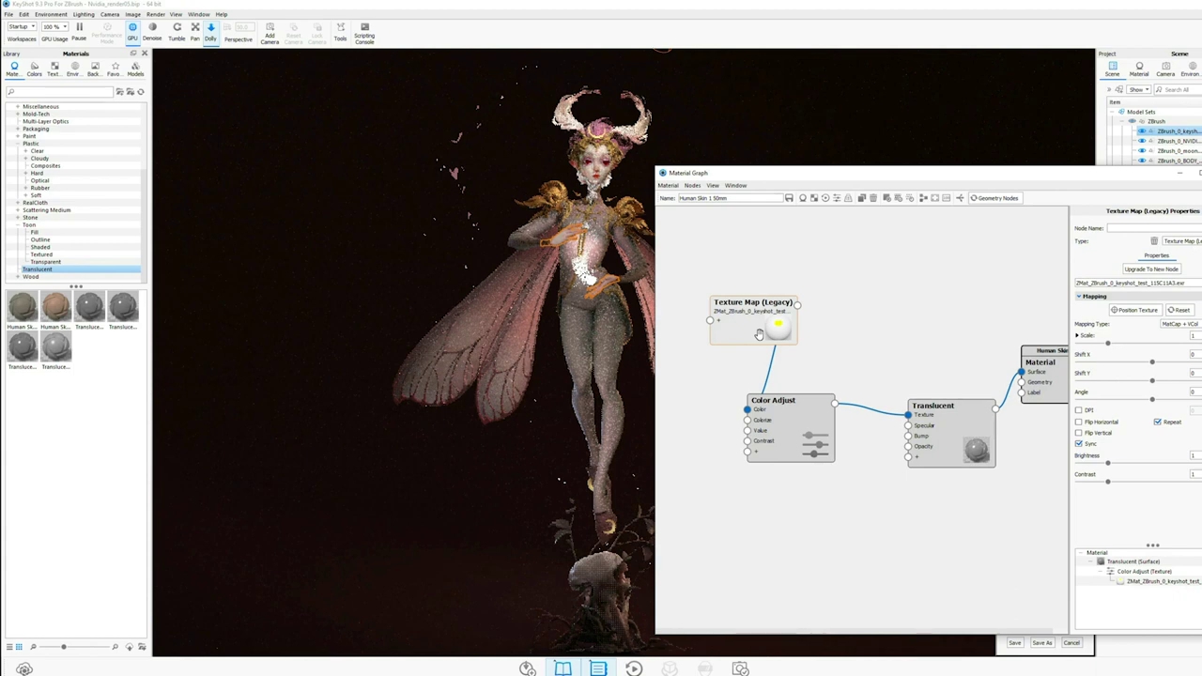
# Reposition the Texture Map, Color Adjust and Translucent nodes, and inspect the Color Adjust and Translucent properties.
pyautogui.moveTo(791, 418); pyautogui.dragTo(814, 417)
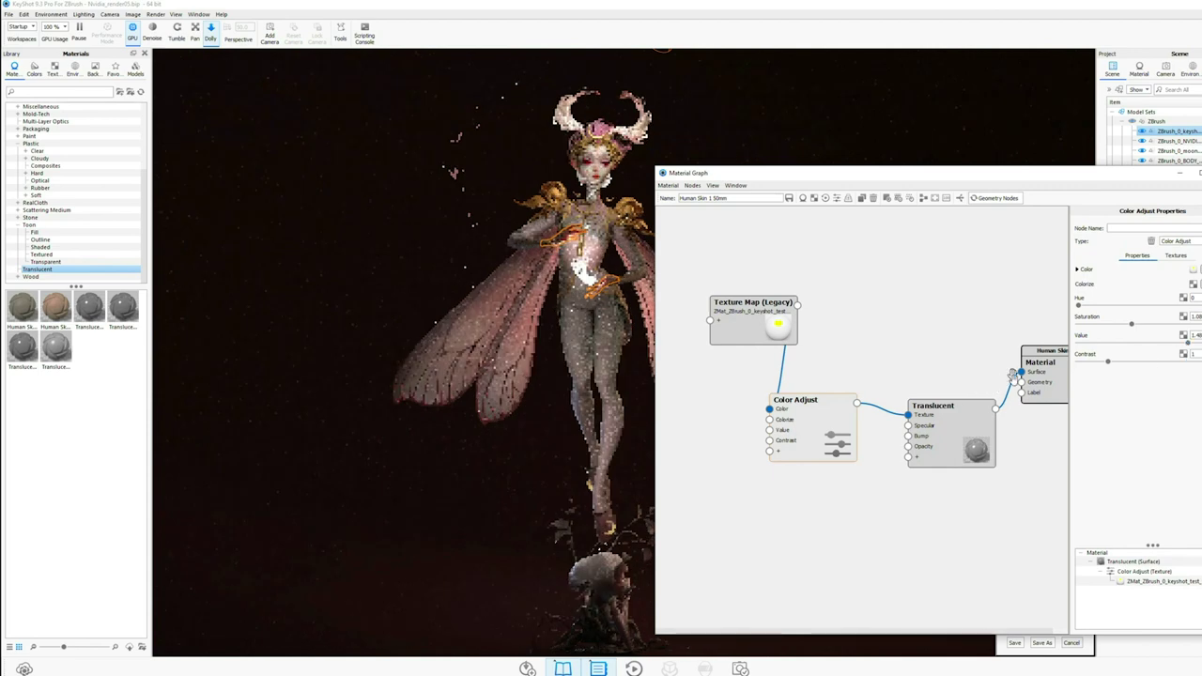
pyautogui.moveTo(946, 437); pyautogui.dragTo(948, 465)
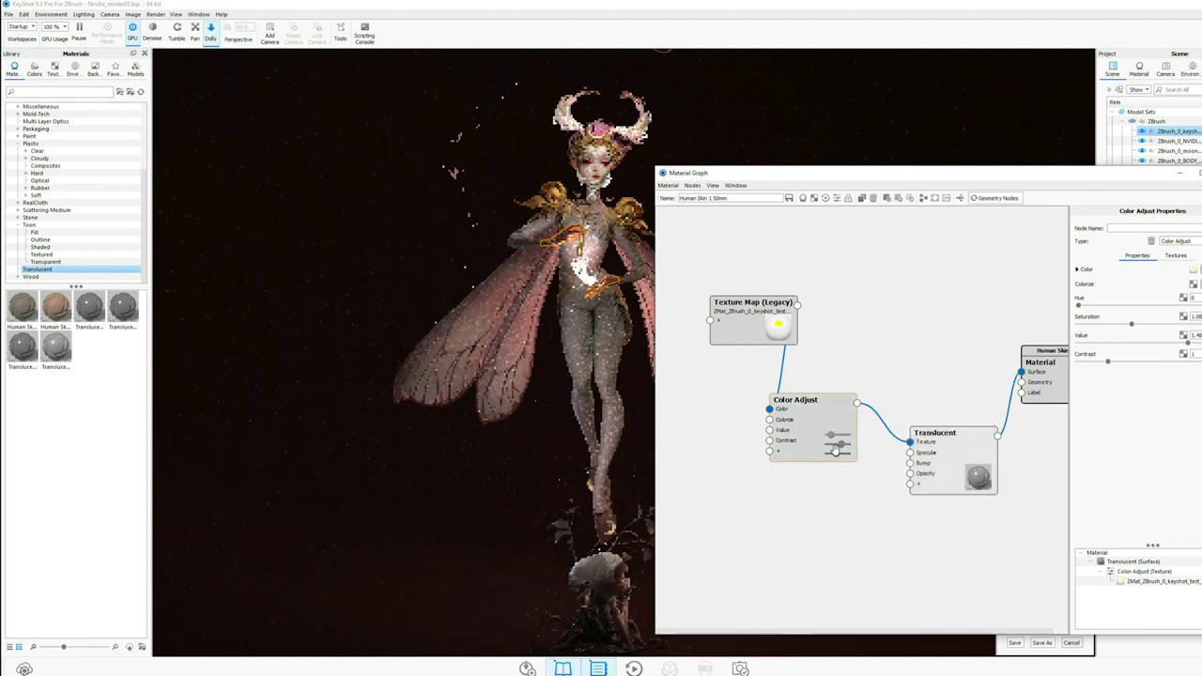
pyautogui.moveTo(836, 450); pyautogui.dragTo(851, 449)
pyautogui.moveTo(745, 323); pyautogui.dragTo(730, 312)
pyautogui.moveTo(808, 399); pyautogui.dragTo(797, 333)
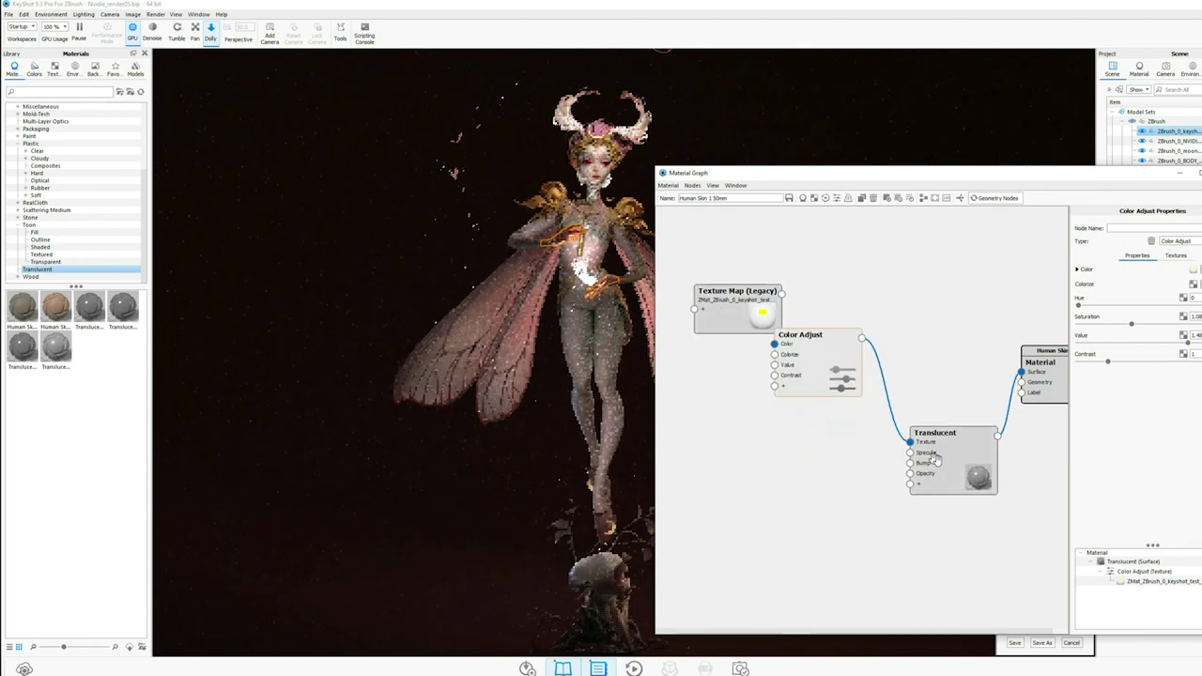
pyautogui.click(942, 465)
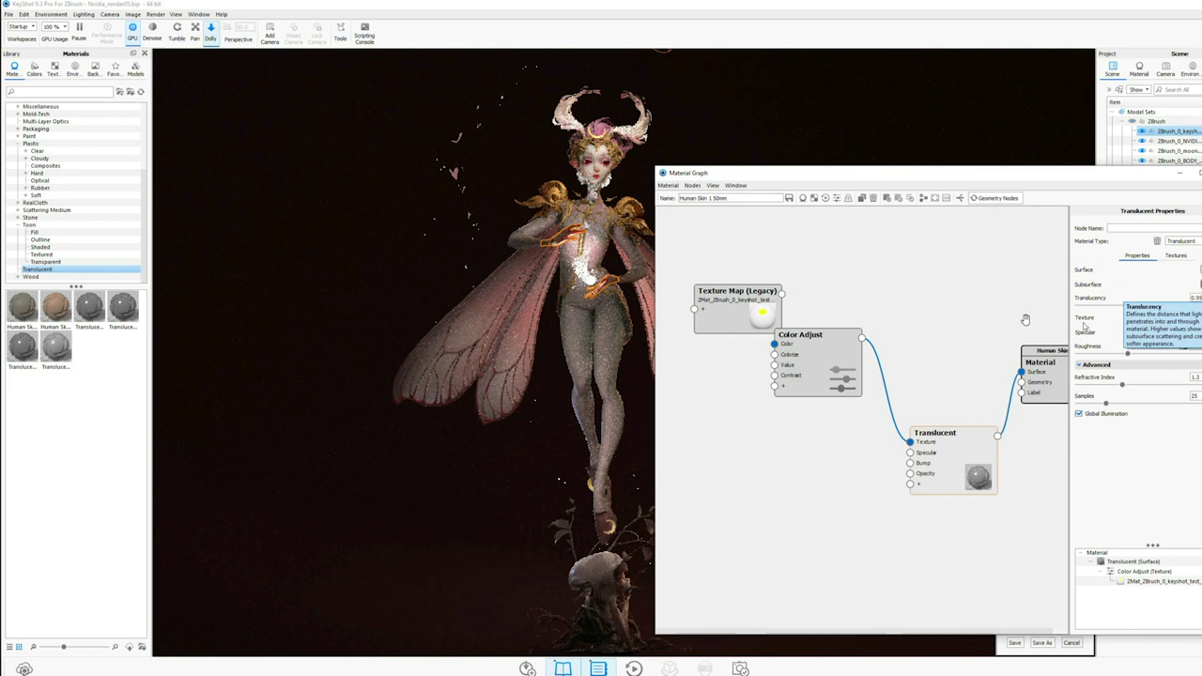
# Spread out the Texture Map, Color Adjust, Translucent and Material nodes so every connection between them is clear.
pyautogui.moveTo(730, 317); pyautogui.dragTo(729, 285)
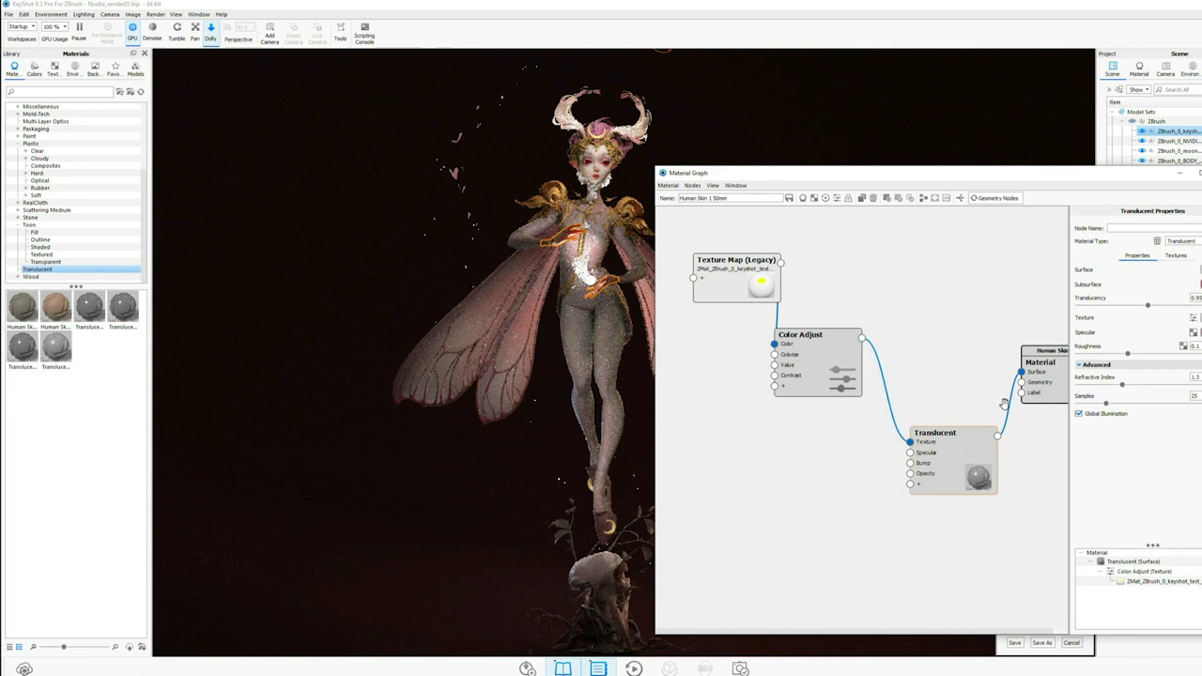
pyautogui.moveTo(1032, 383); pyautogui.dragTo(977, 364)
pyautogui.moveTo(940, 484); pyautogui.dragTo(929, 507)
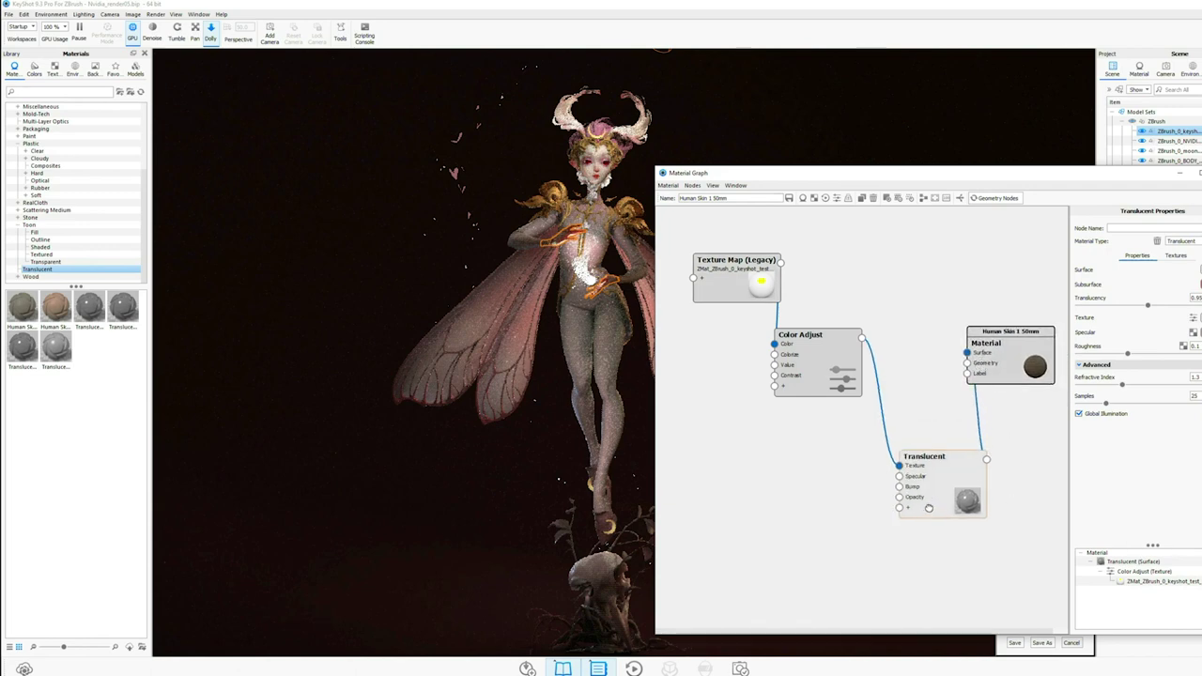
pyautogui.moveTo(793, 372); pyautogui.dragTo(789, 391)
pyautogui.moveTo(714, 297); pyautogui.dragTo(697, 290)
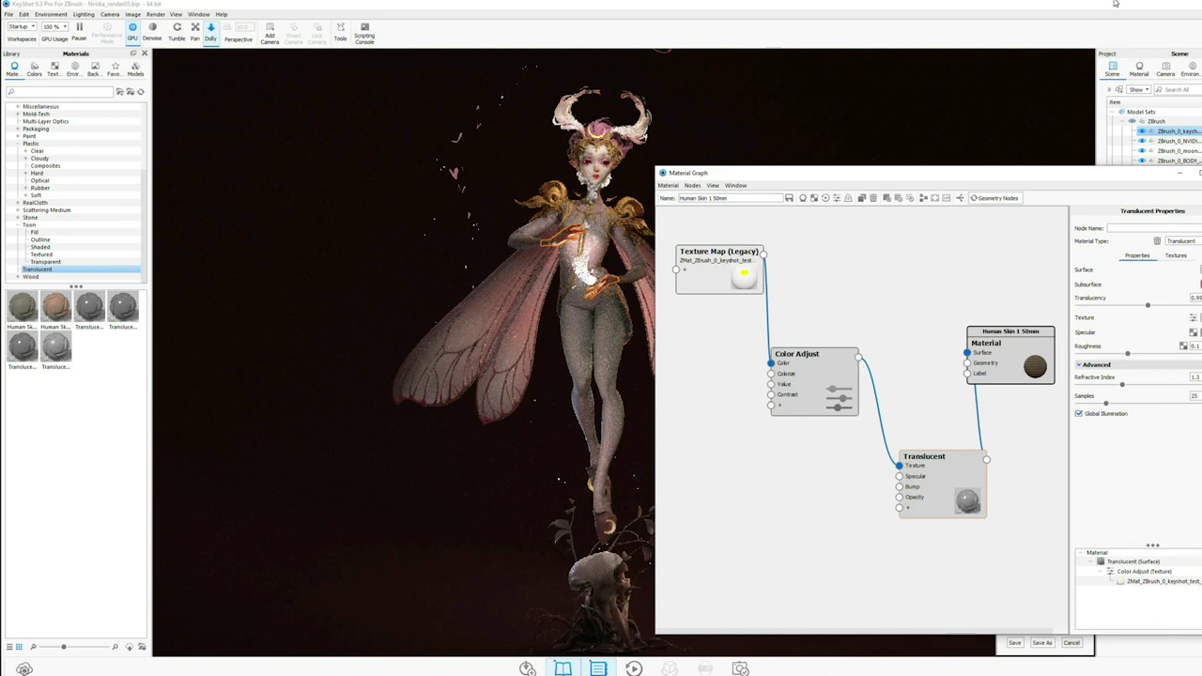
# Open the Human Skin face material graph and arrange its Color Adjust, Translucent and Material nodes in a descending diagonal chain.
pyautogui.click(1201, 69)
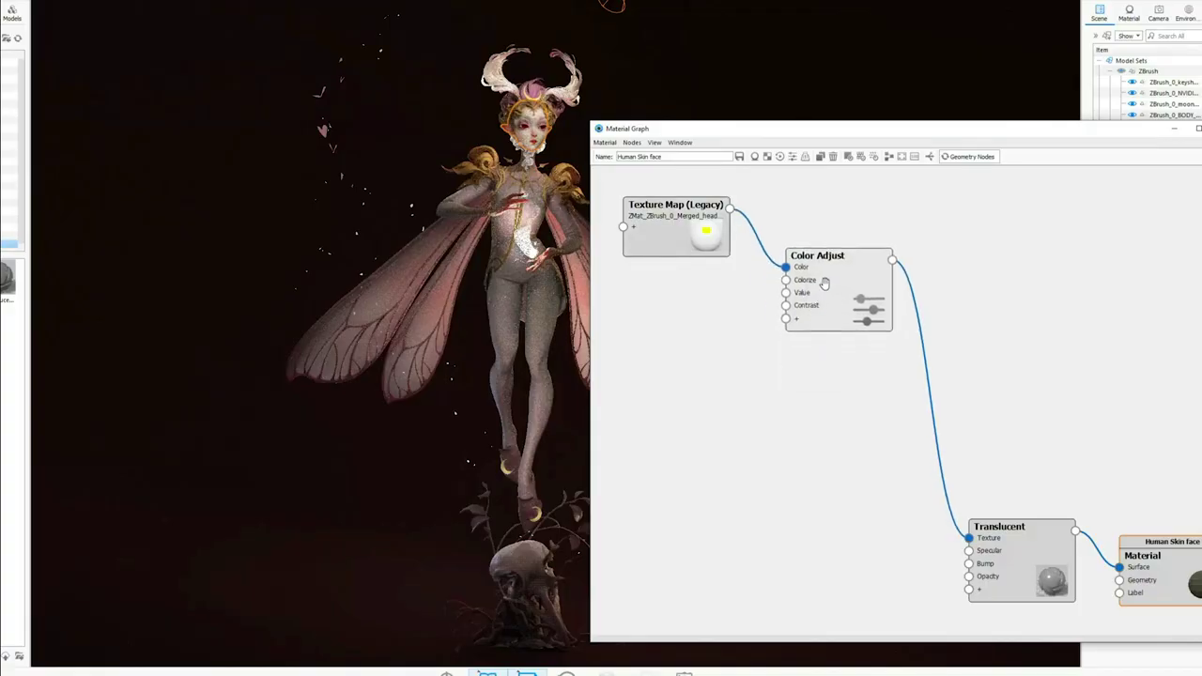
pyautogui.moveTo(1004, 524); pyautogui.dragTo(985, 381)
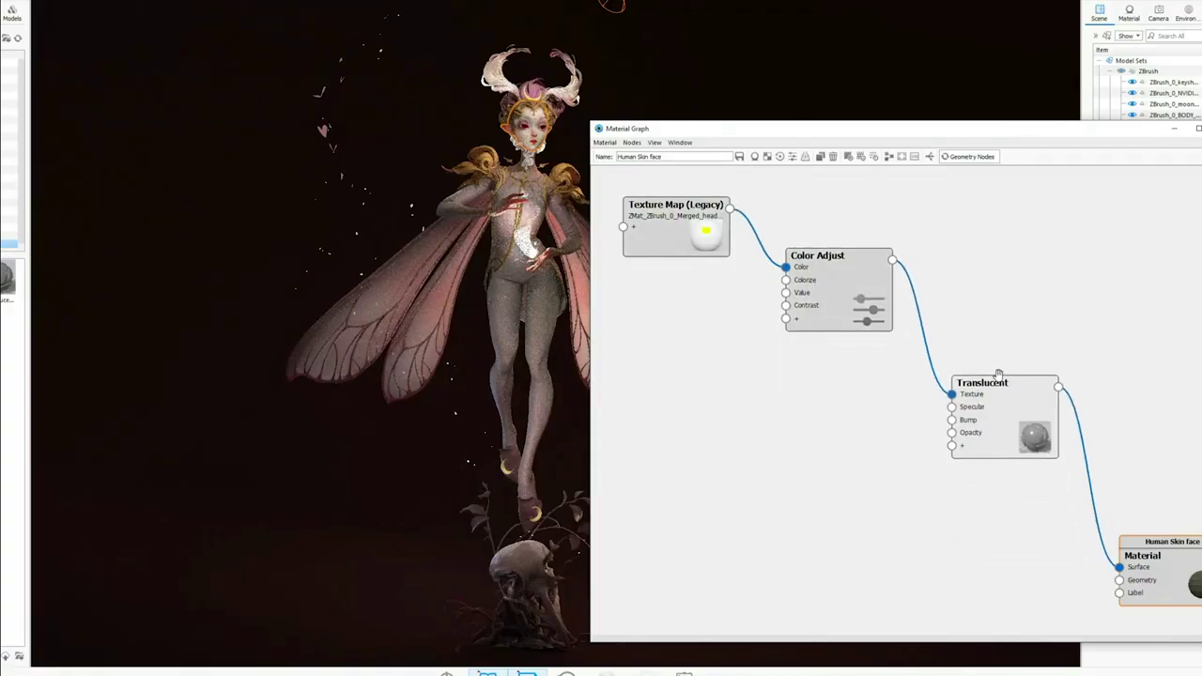
pyautogui.moveTo(1146, 568); pyautogui.dragTo(1133, 467)
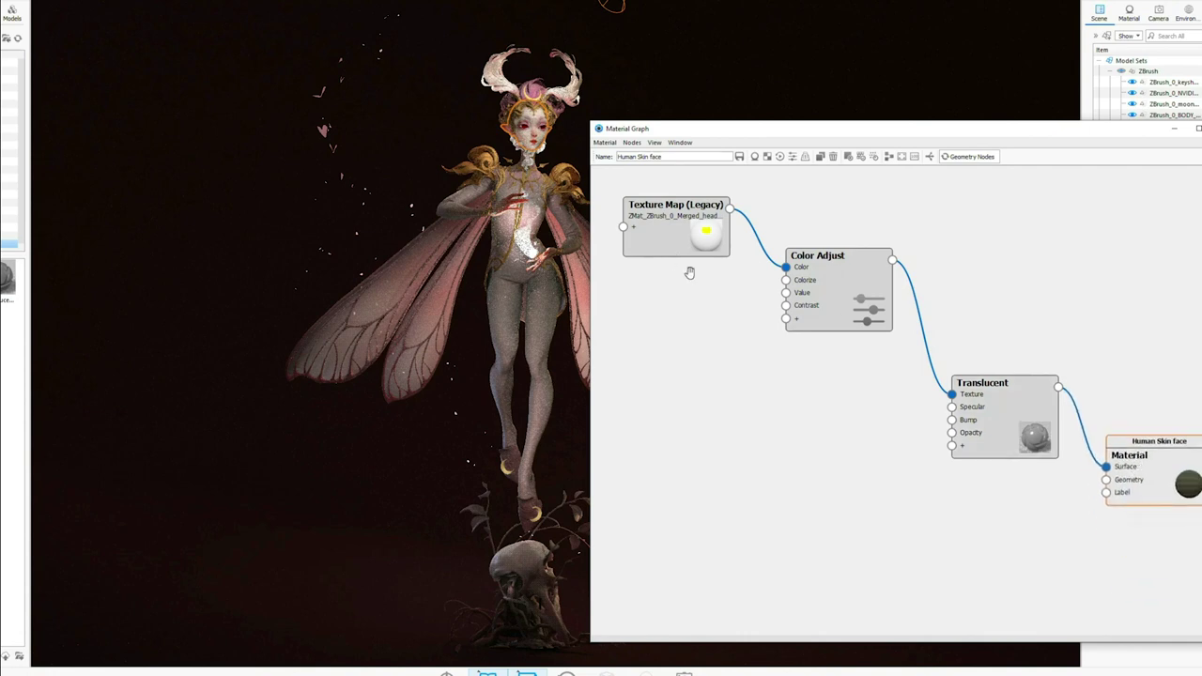
pyautogui.moveTo(892, 305); pyautogui.dragTo(887, 318)
pyautogui.moveTo(987, 410); pyautogui.dragTo(977, 385)
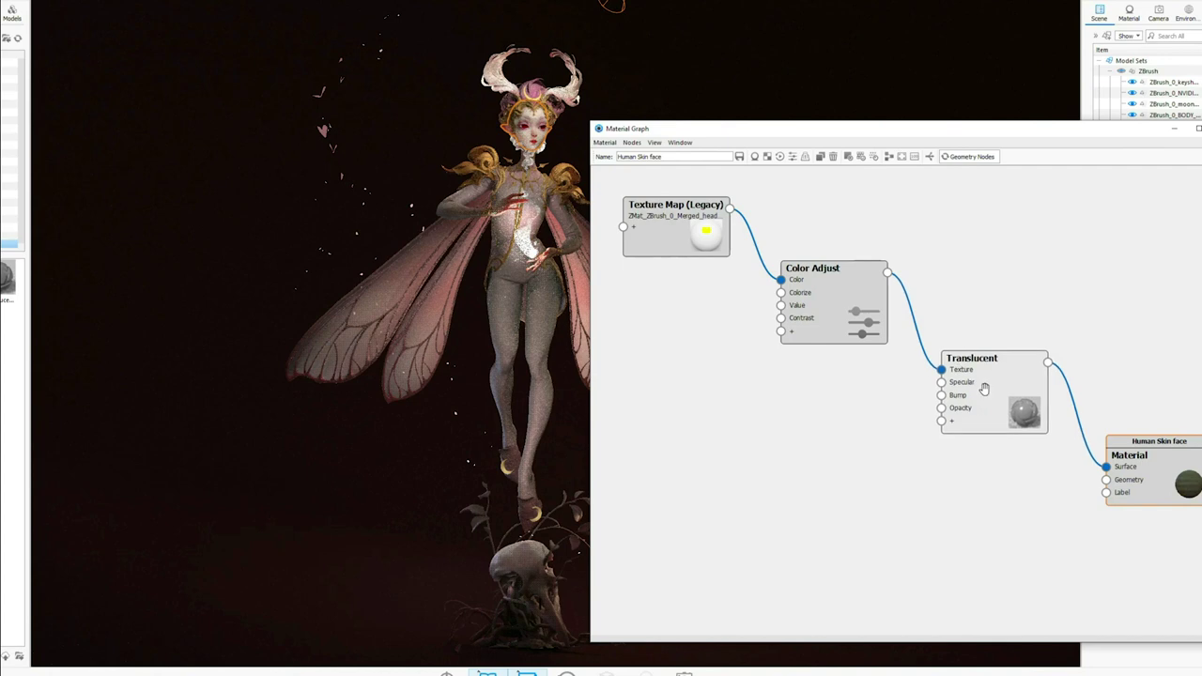
pyautogui.click(985, 385)
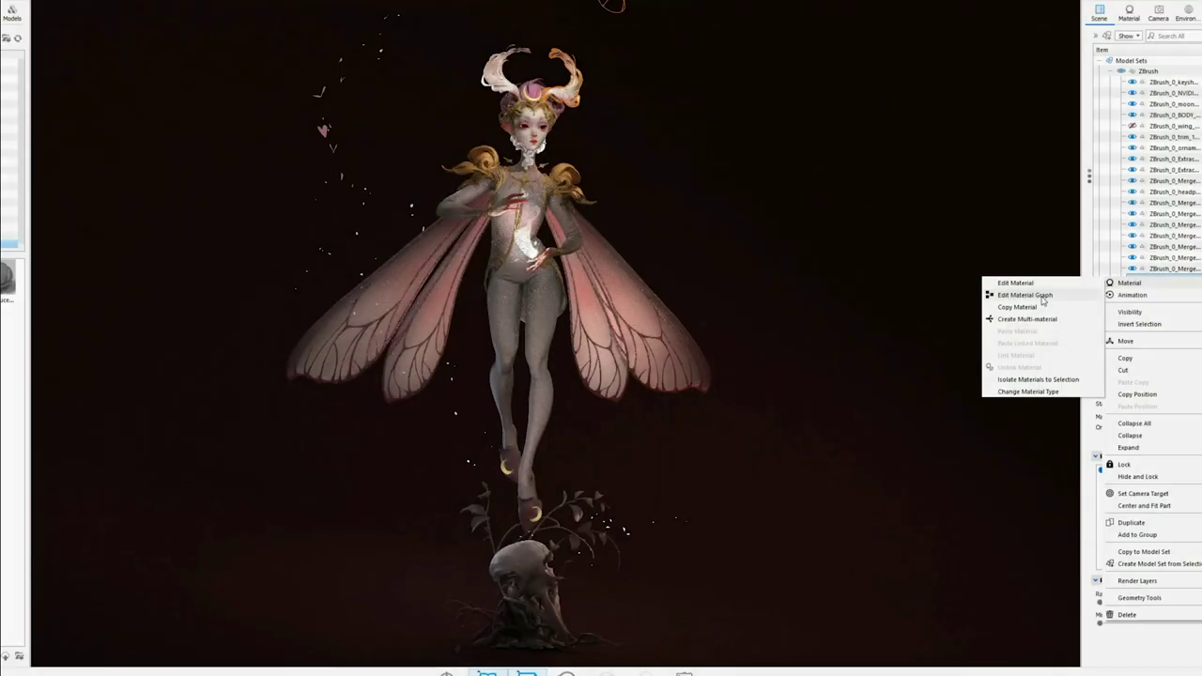
# Open the horn part's Human Skin 2 50mm material graph in a smaller window and move Translucent below Color Adjust's output side.
pyautogui.click(1033, 293)
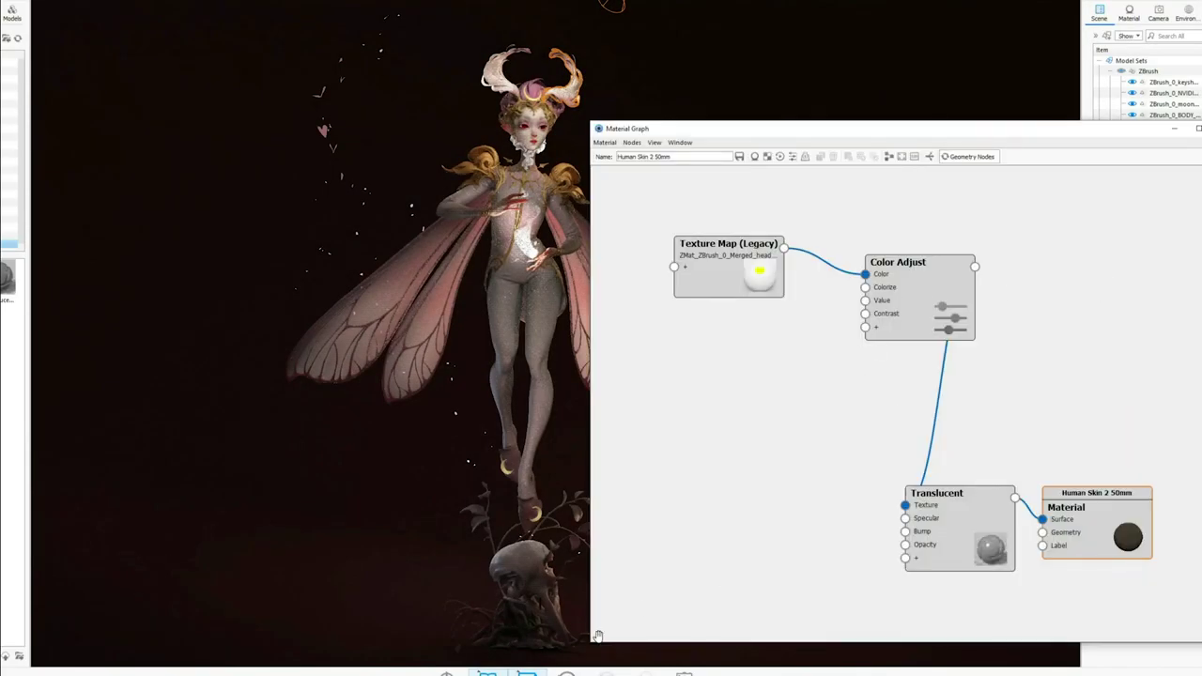
pyautogui.moveTo(592, 641); pyautogui.dragTo(647, 551)
pyautogui.moveTo(947, 483); pyautogui.dragTo(1023, 380)
pyautogui.moveTo(913, 248); pyautogui.dragTo(899, 248)
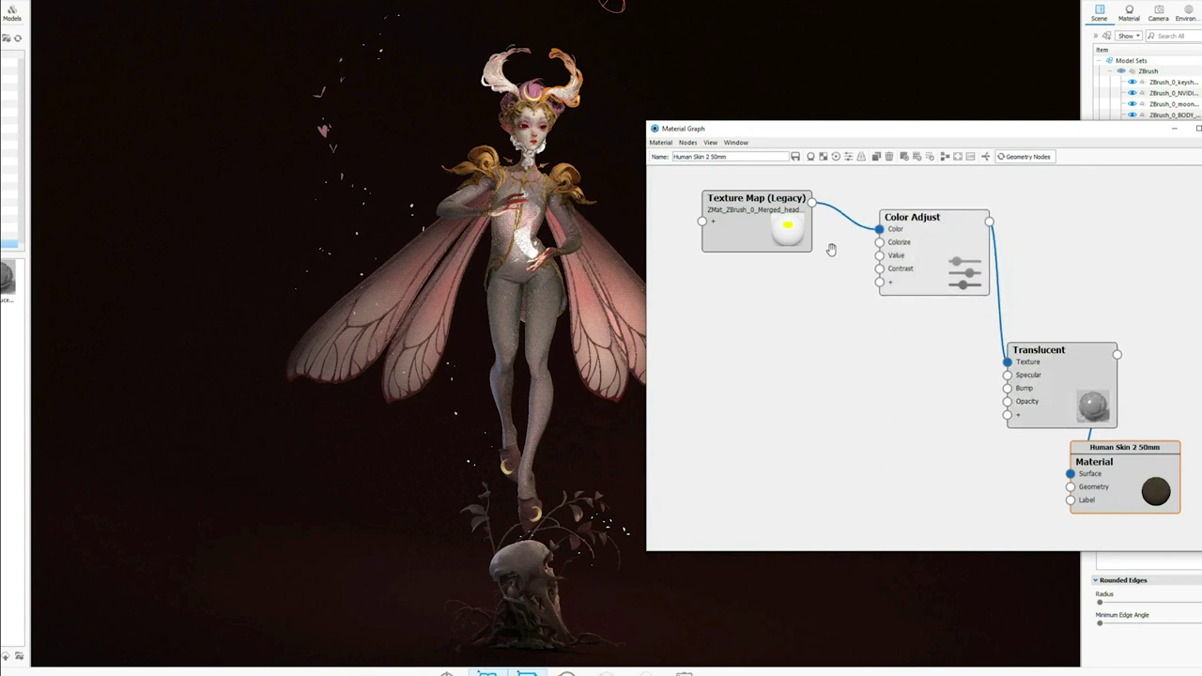
# Spread the four Human Skin 2 50mm nodes into a readable chain and open the Translucent node's properties.
pyautogui.moveTo(747, 229); pyautogui.dragTo(714, 237)
pyautogui.moveTo(1076, 387); pyautogui.dragTo(1091, 289)
pyautogui.moveTo(1119, 468); pyautogui.dragTo(1145, 443)
pyautogui.moveTo(942, 294); pyautogui.dragTo(902, 279)
pyautogui.doubleClick(1058, 303)
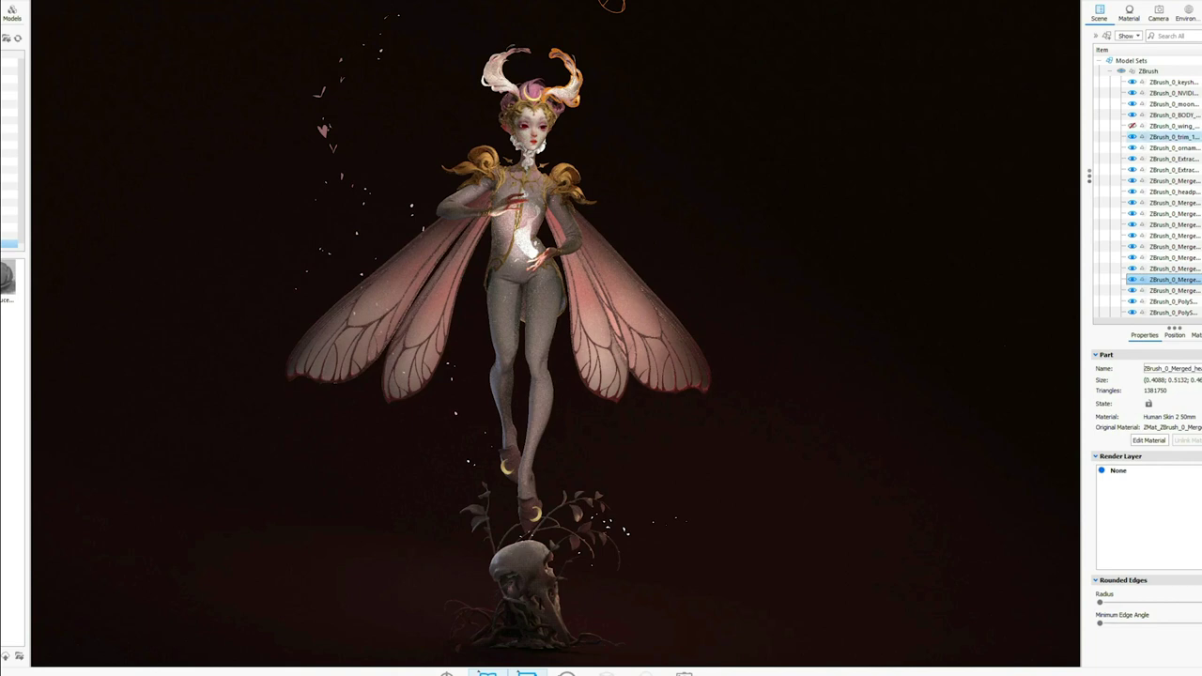
# Open the material graph of the large wings' Human Skin wings material, keeping the graph window clear of the character.
pyautogui.click(377, 311)
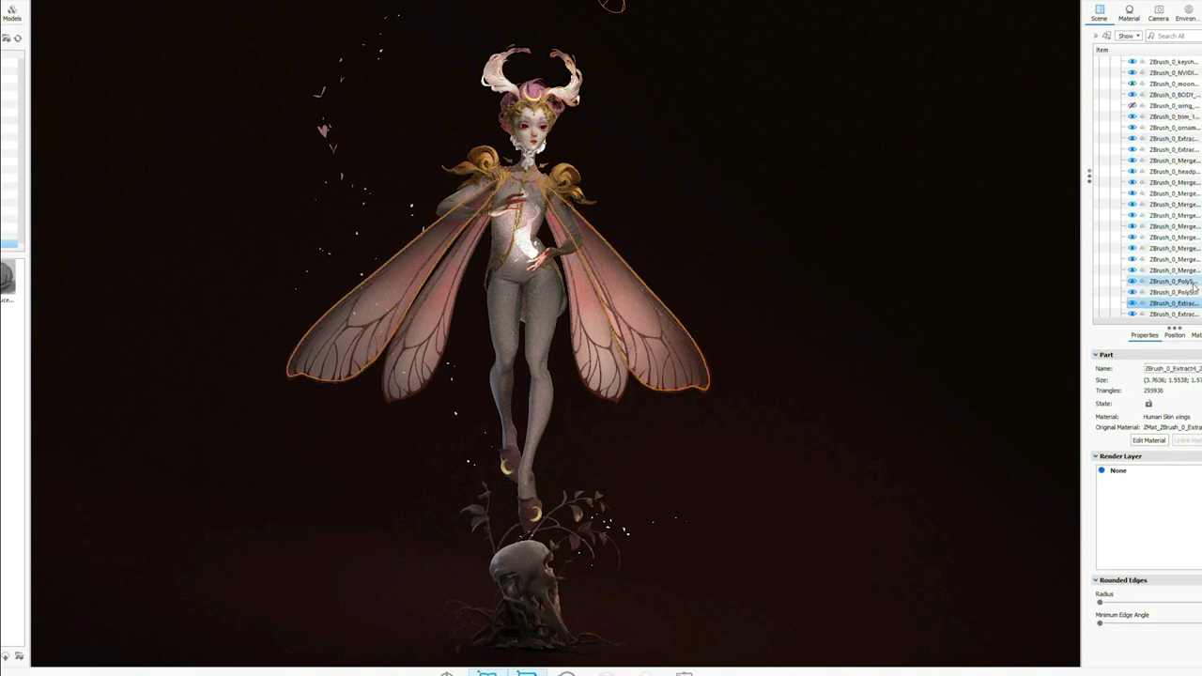
pyautogui.scroll(-2, 1188, 282)
pyautogui.moveTo(1178, 243)
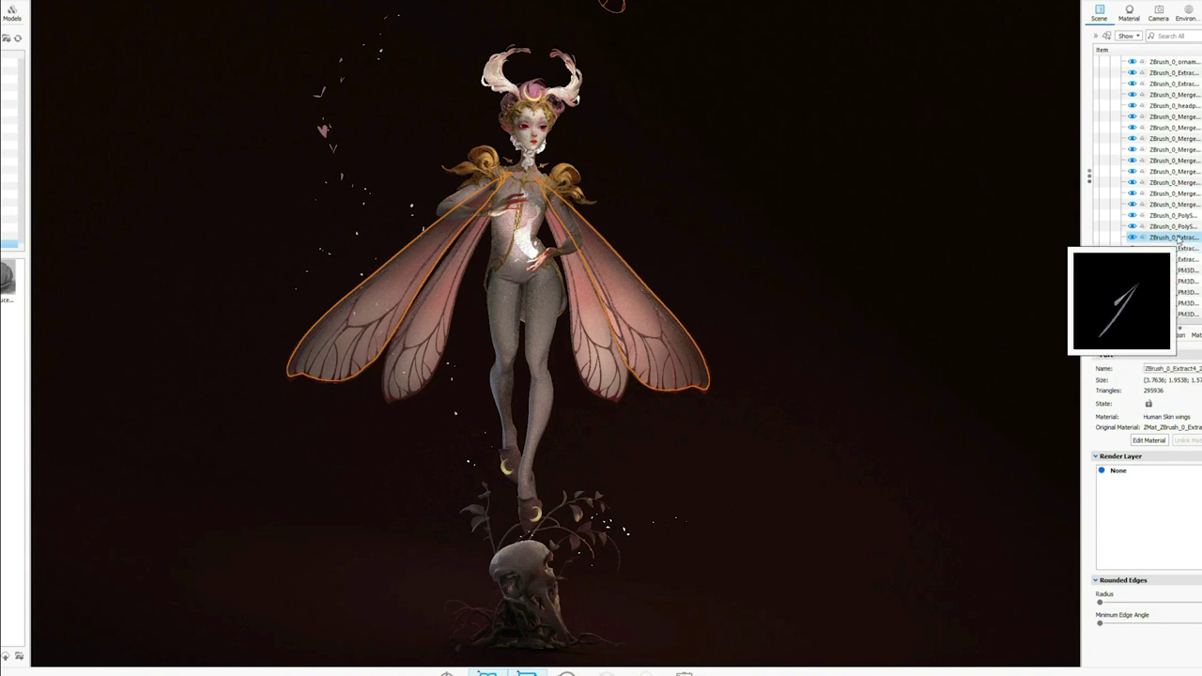
pyautogui.rightClick(1172, 246)
pyautogui.moveTo(1170, 243)
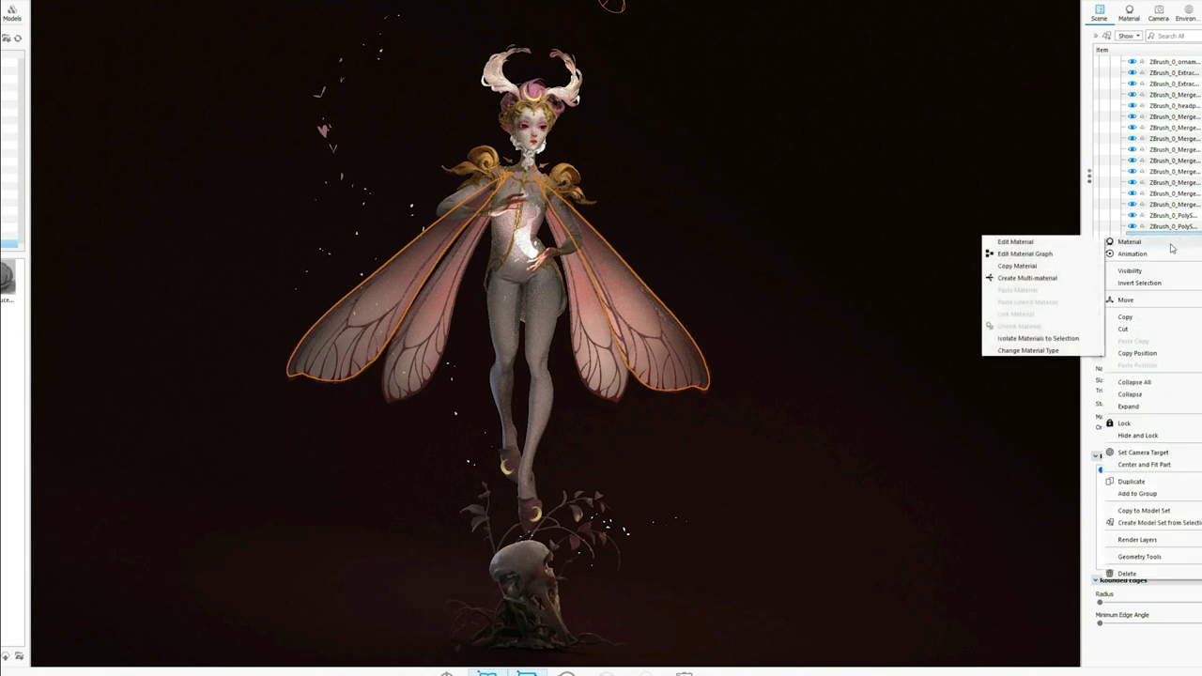
pyautogui.click(1072, 255)
pyautogui.moveTo(897, 136); pyautogui.dragTo(830, 137)
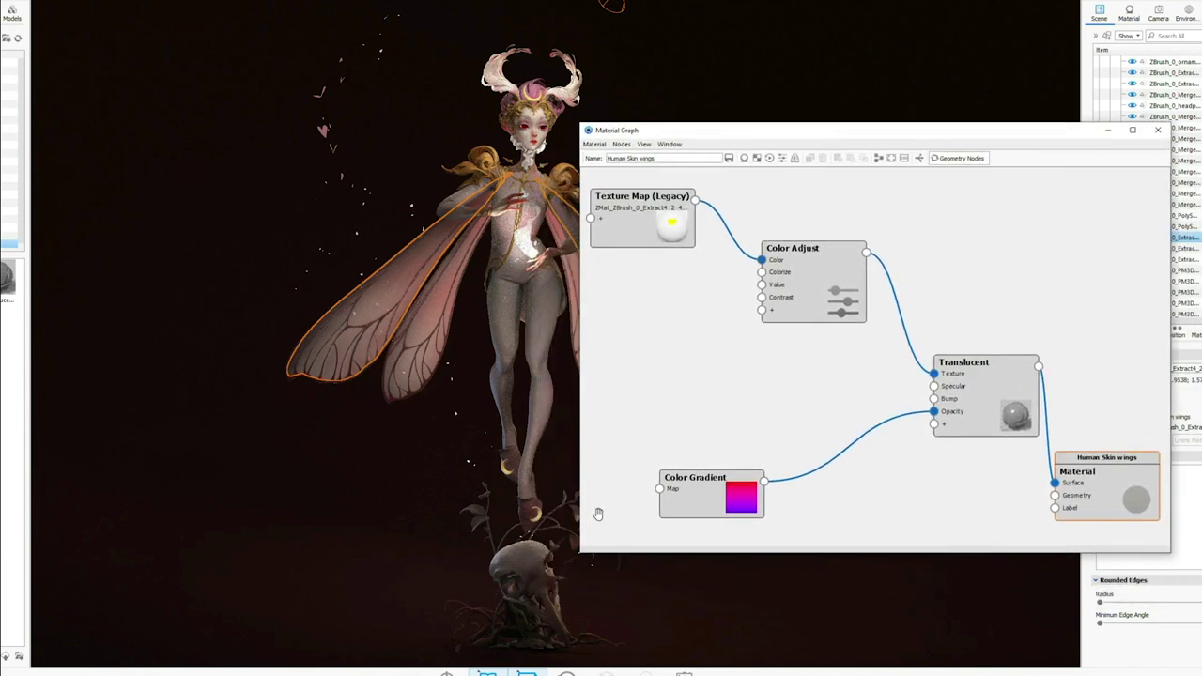
pyautogui.moveTo(581, 553); pyautogui.dragTo(627, 528)
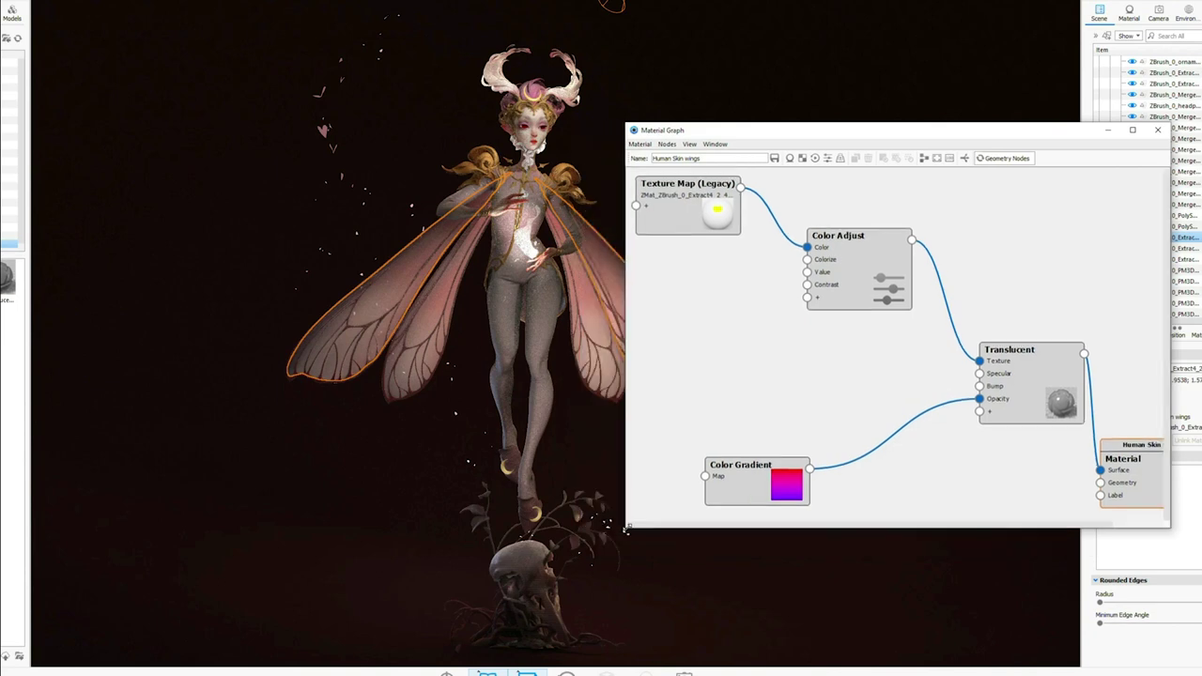
# Space out the Texture Map, Color Adjust, Translucent and Color Gradient nodes in the Human Skin wings graph.
pyautogui.moveTo(677, 210); pyautogui.dragTo(696, 226)
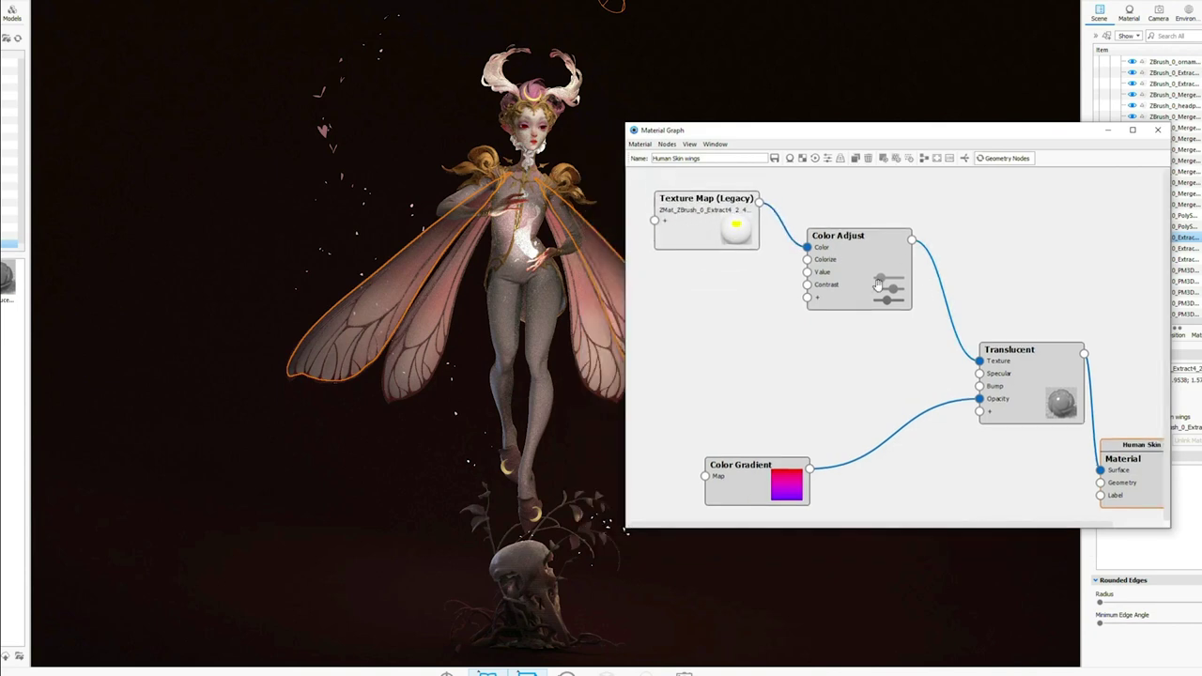
pyautogui.moveTo(872, 283); pyautogui.dragTo(880, 288)
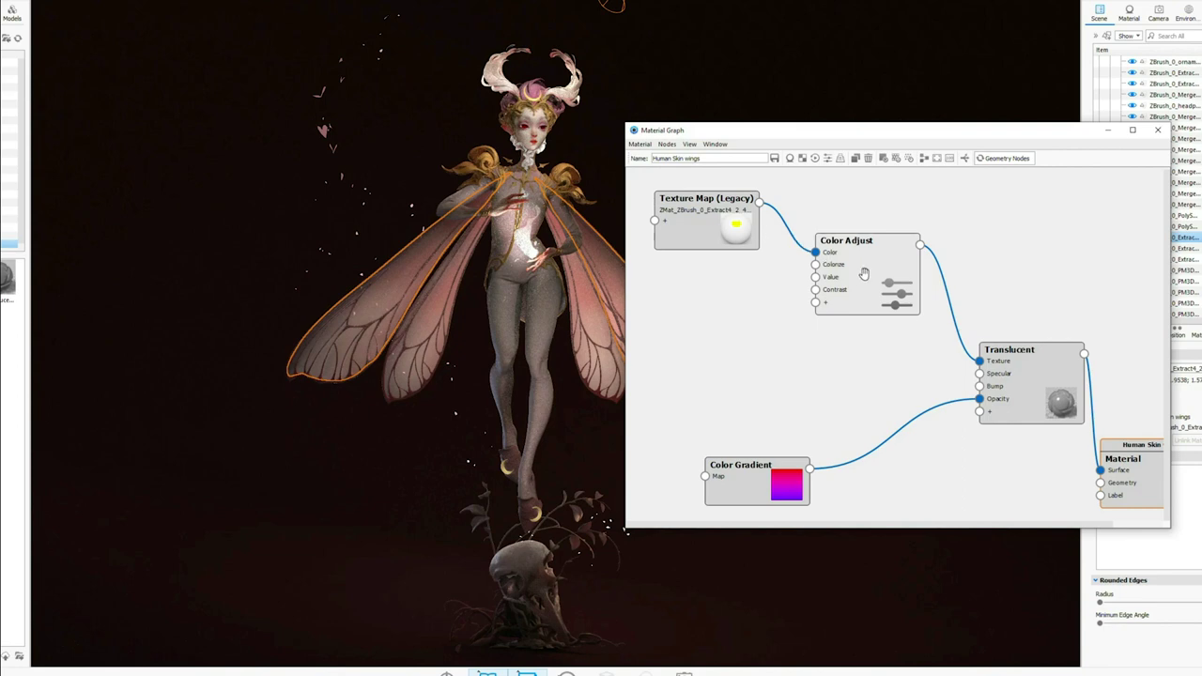
pyautogui.moveTo(1025, 384); pyautogui.dragTo(1034, 362)
pyautogui.moveTo(775, 464); pyautogui.dragTo(797, 407)
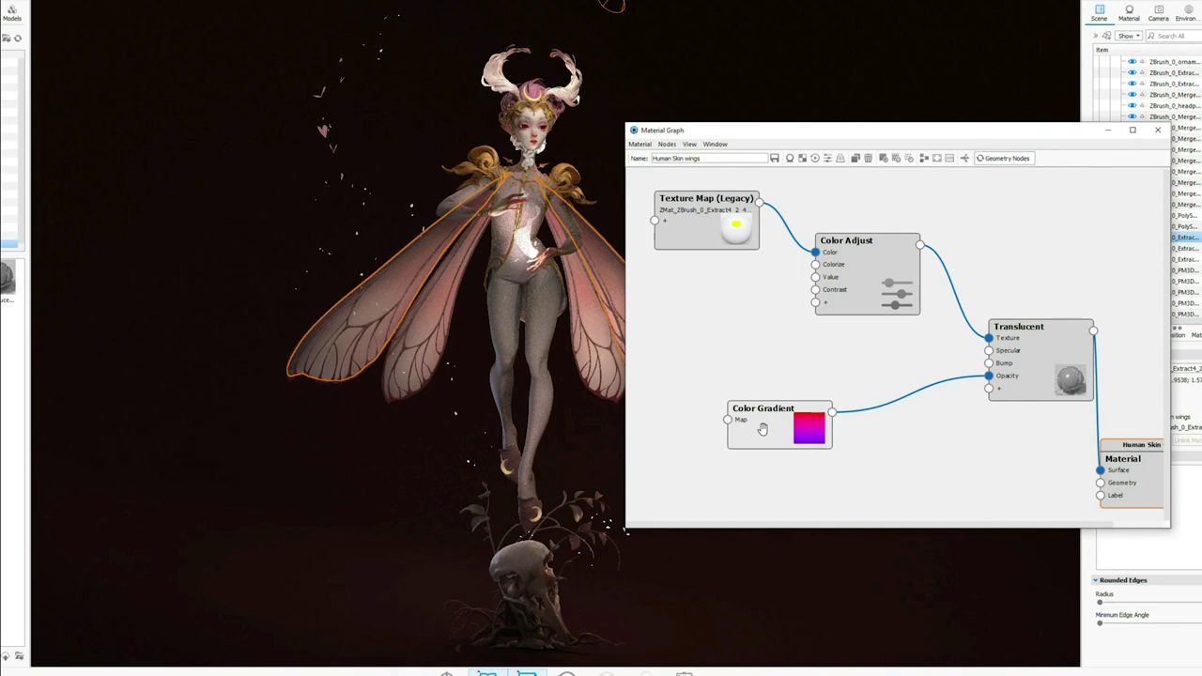
pyautogui.moveTo(766, 436)
pyautogui.mouseDown()
pyautogui.moveTo(780, 434)
pyautogui.moveTo(772, 441)
pyautogui.mouseUp()
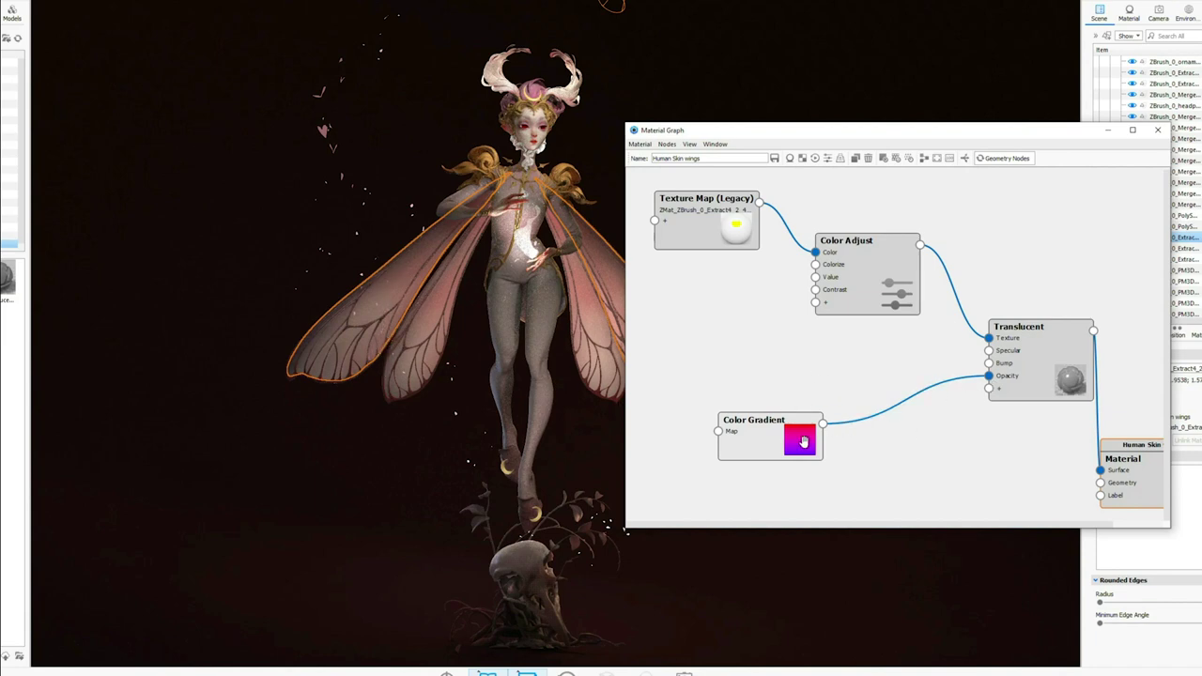
pyautogui.moveTo(803, 441); pyautogui.dragTo(768, 442)
# Disconnect the Color Gradient from the Translucent node's Opacity input, and preview the gradient by itself on the wings.
pyautogui.click(926, 386)
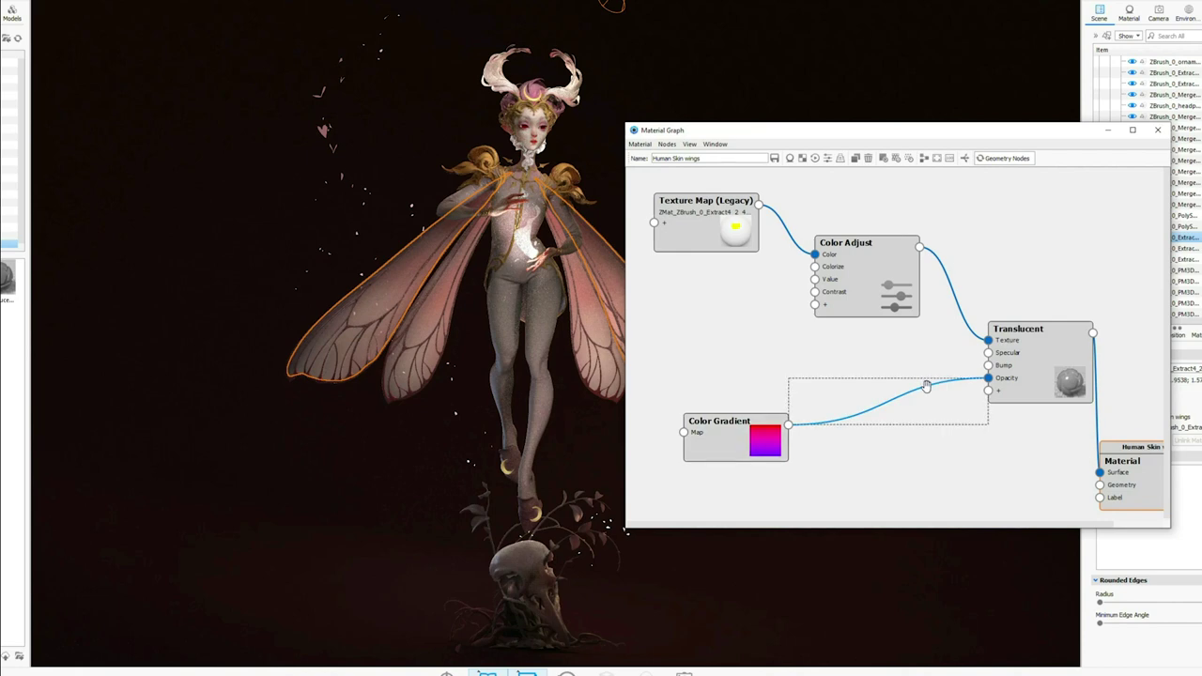
pyautogui.press('Delete')
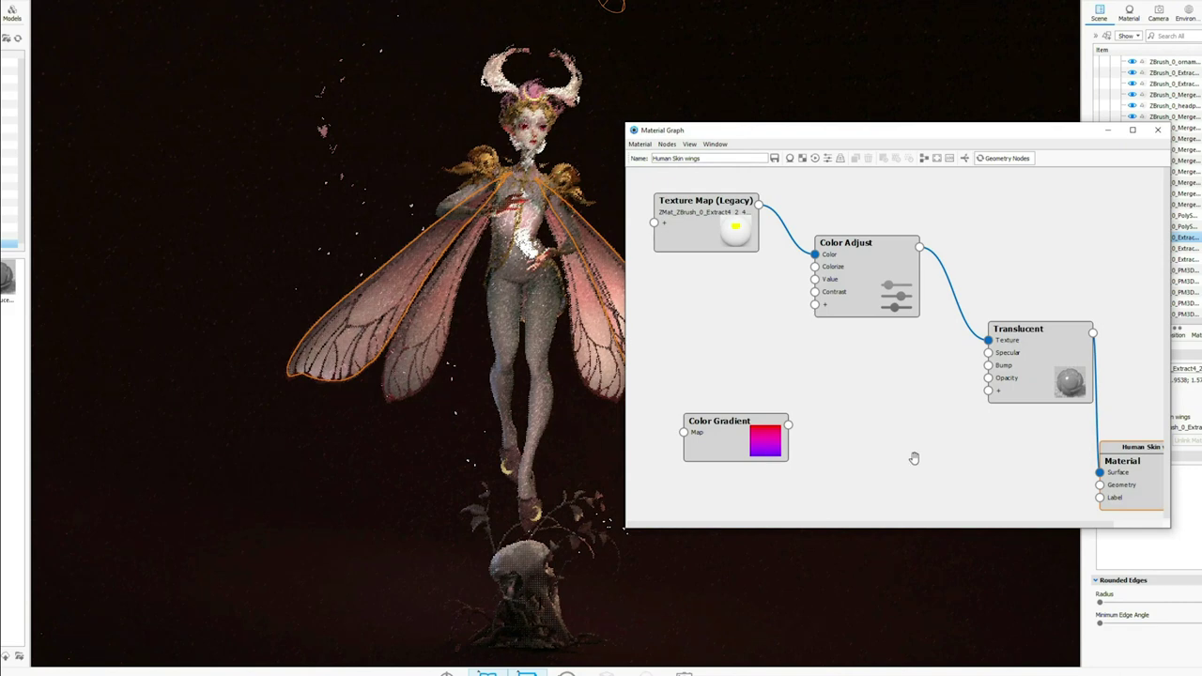
pyautogui.moveTo(738, 434); pyautogui.dragTo(739, 398)
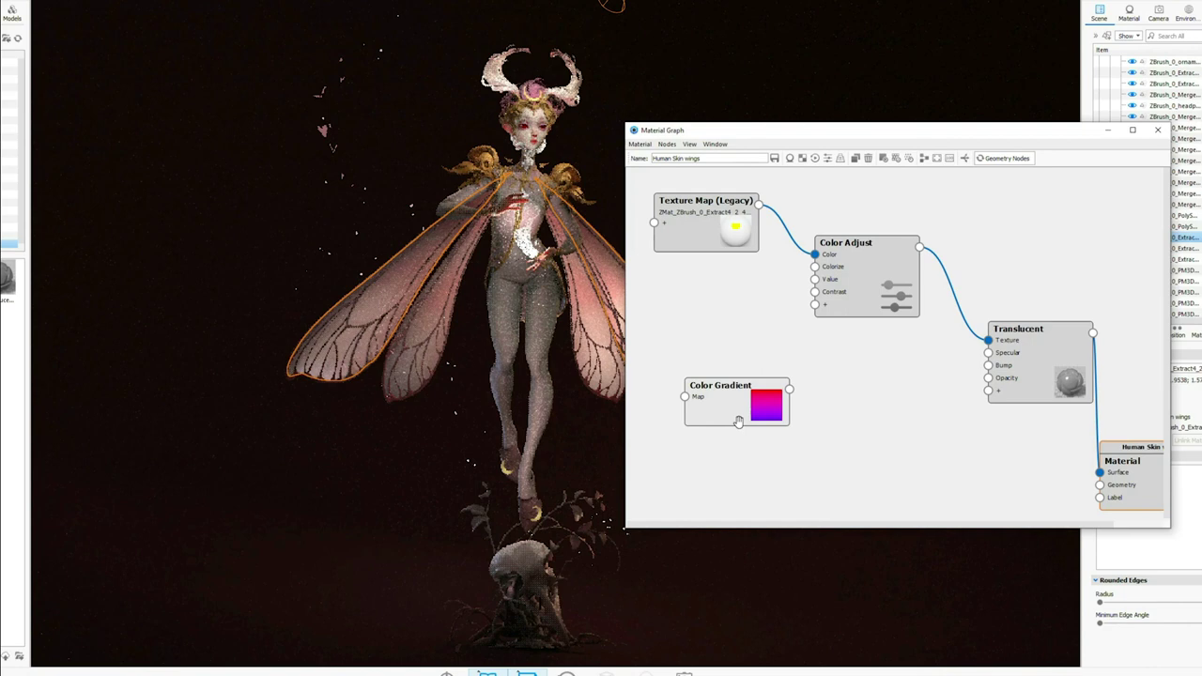
pyautogui.click(737, 419)
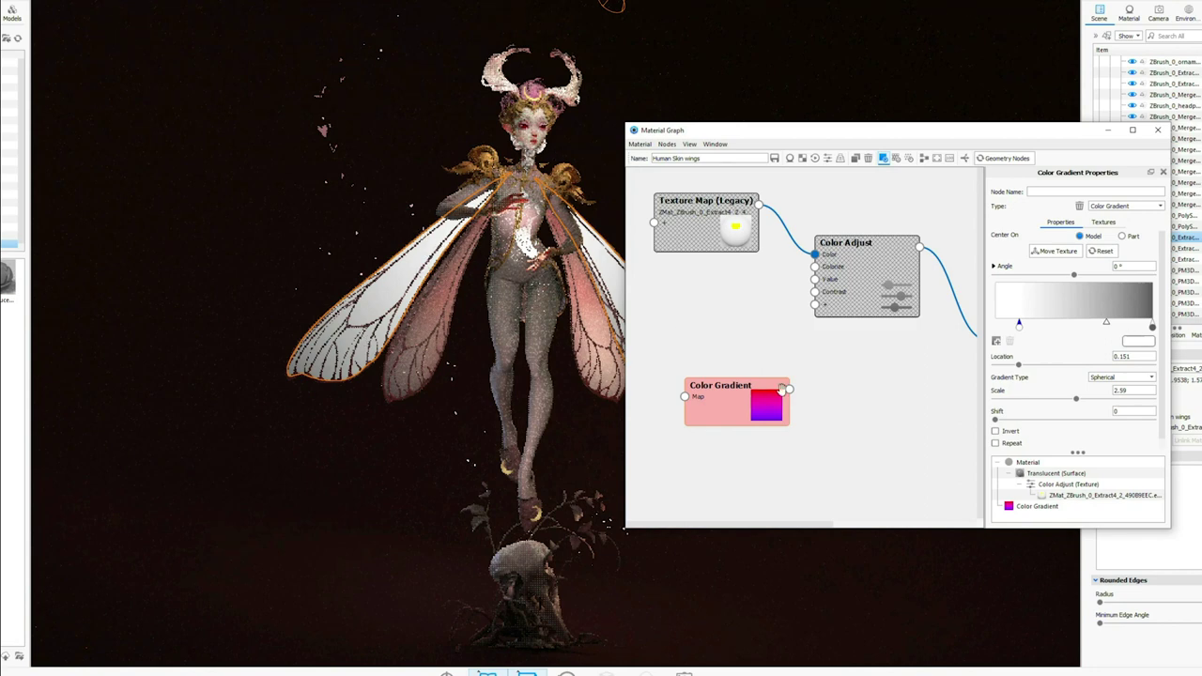
pyautogui.scroll(-2, 806, 406)
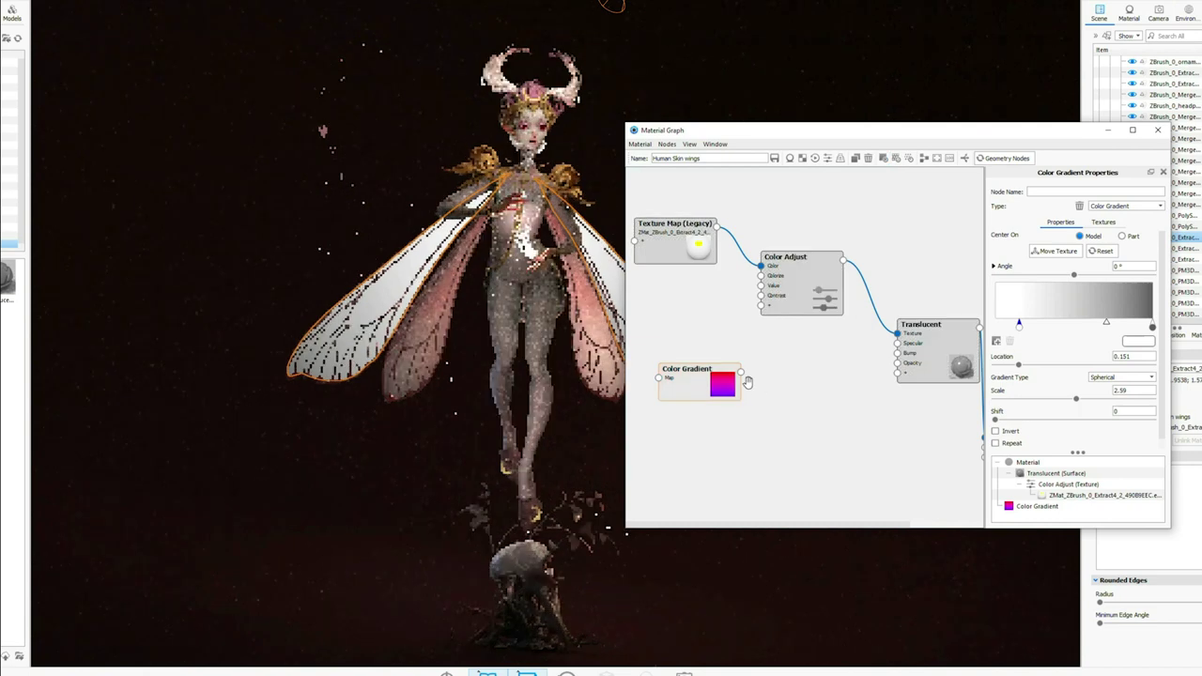
# Reconnect the Color Gradient to the Translucent node's Opacity input in the Human Skin wings graph.
pyautogui.moveTo(742, 372); pyautogui.dragTo(898, 364)
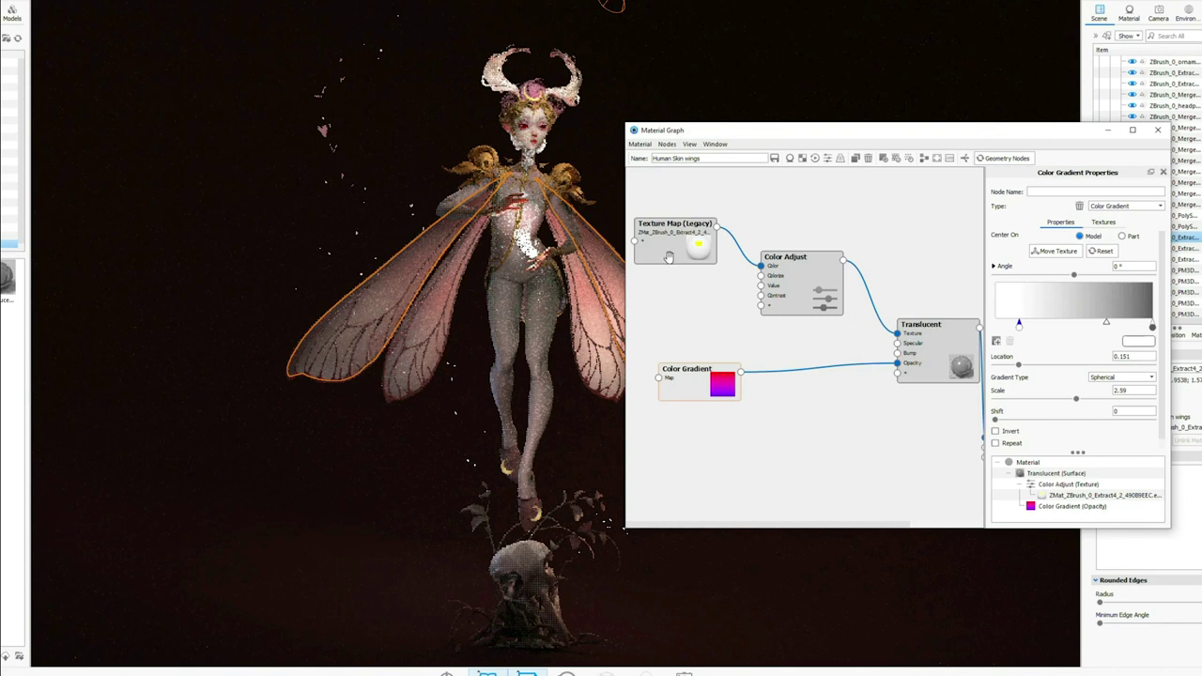
pyautogui.scroll(-2, 927, 429)
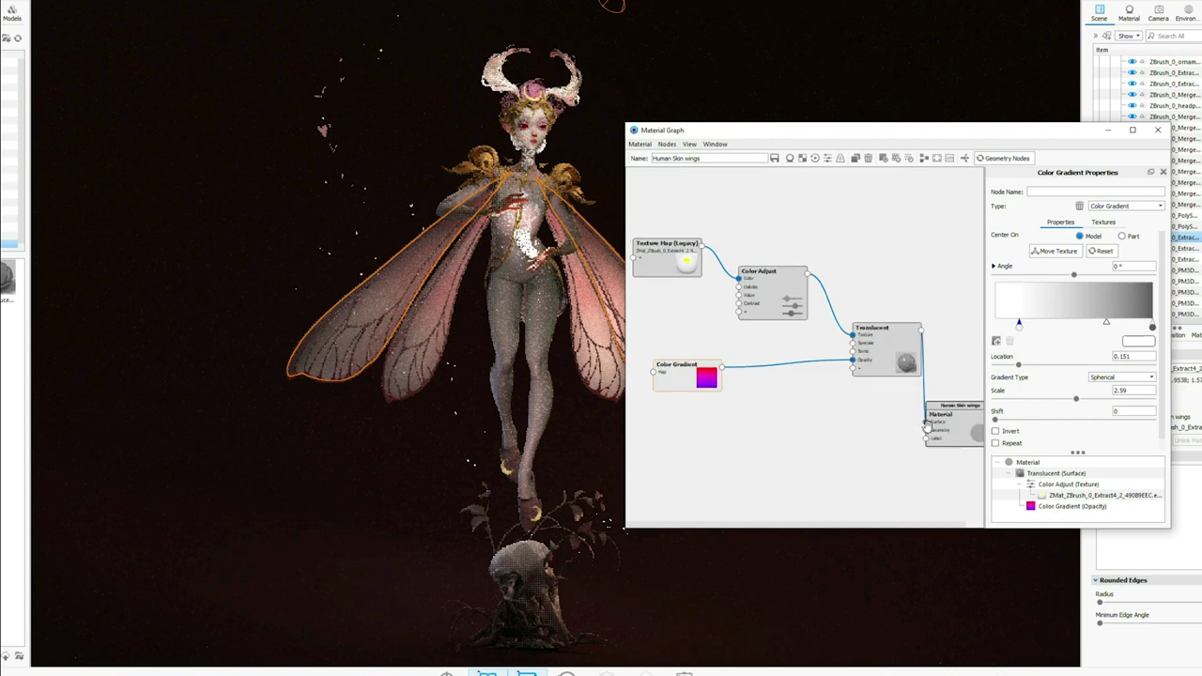
pyautogui.scroll(-1, 921, 394)
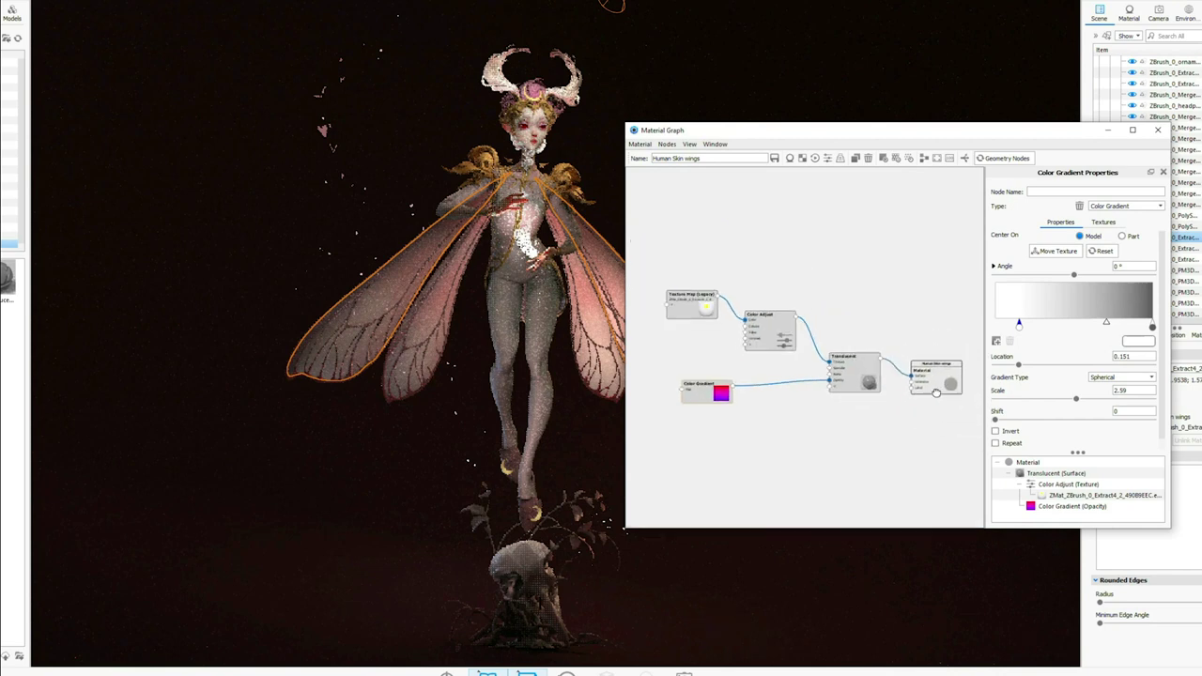
pyautogui.scroll(2, 869, 385)
pyautogui.click(871, 388)
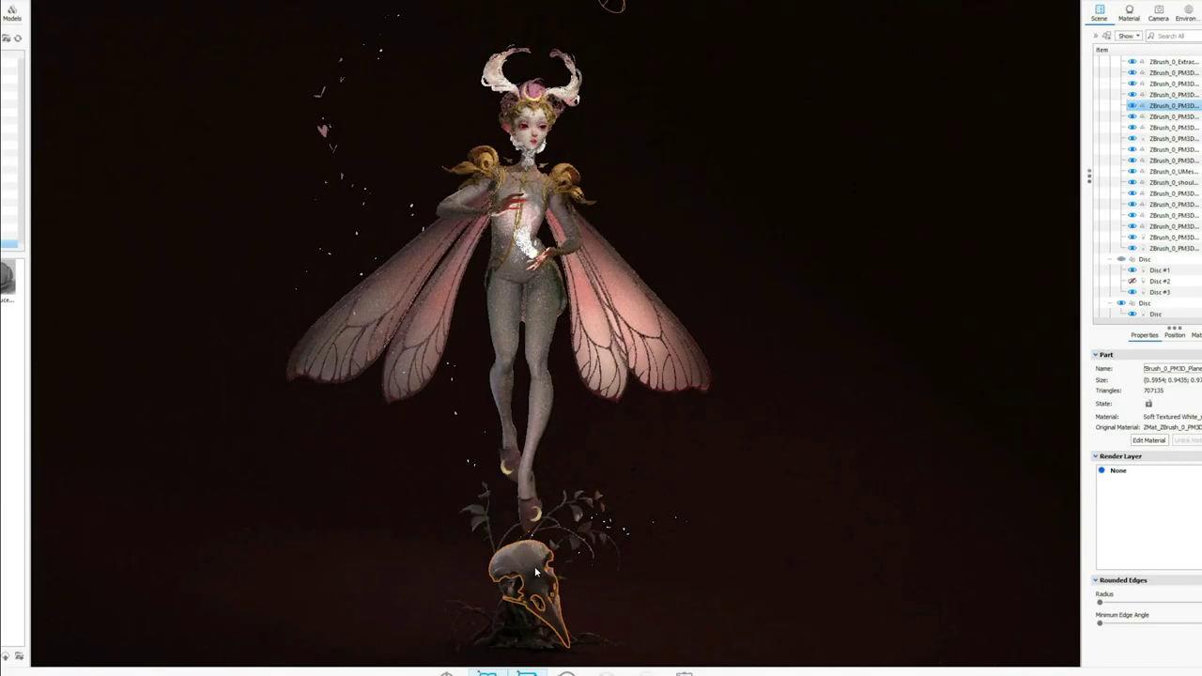
# Open the material graph of the bird skull's Soft Textured White_scull material.
pyautogui.rightClick(1176, 110)
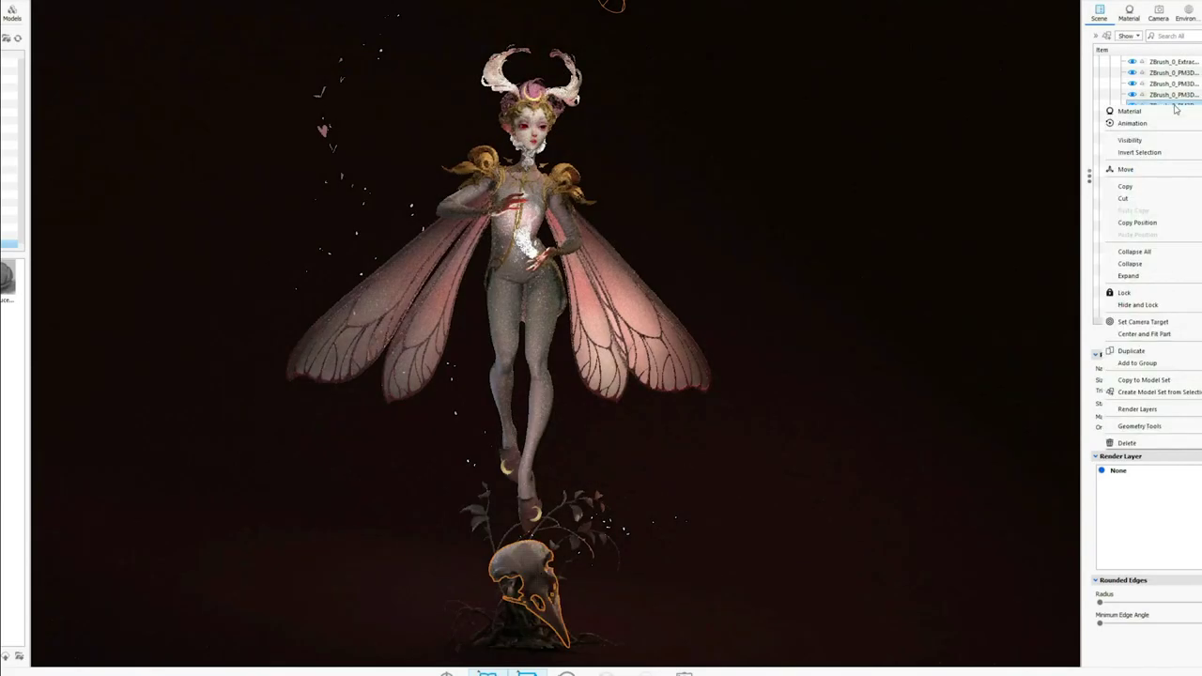
pyautogui.moveTo(1167, 111)
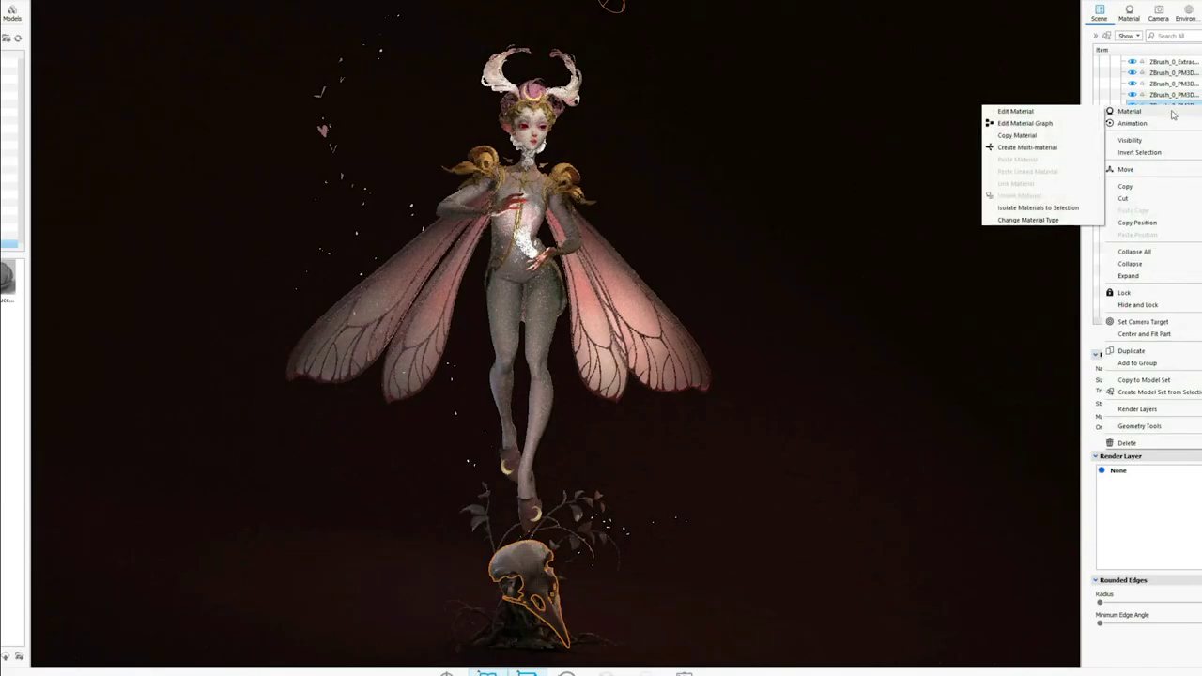
pyautogui.click(1077, 124)
pyautogui.scroll(-3, 811, 357)
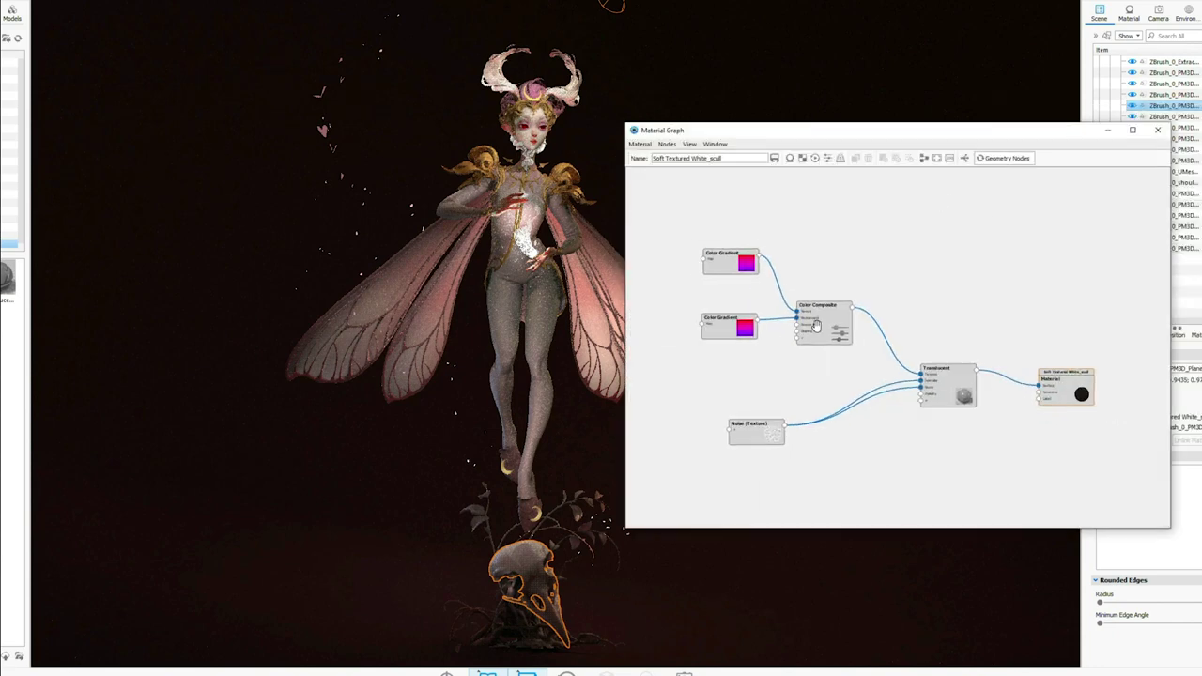
# Space out the Color Composite node and stack the two Color Gradient nodes before it in the skull's graph.
pyautogui.moveTo(726, 338); pyautogui.dragTo(742, 342)
pyautogui.moveTo(738, 273); pyautogui.dragTo(732, 255)
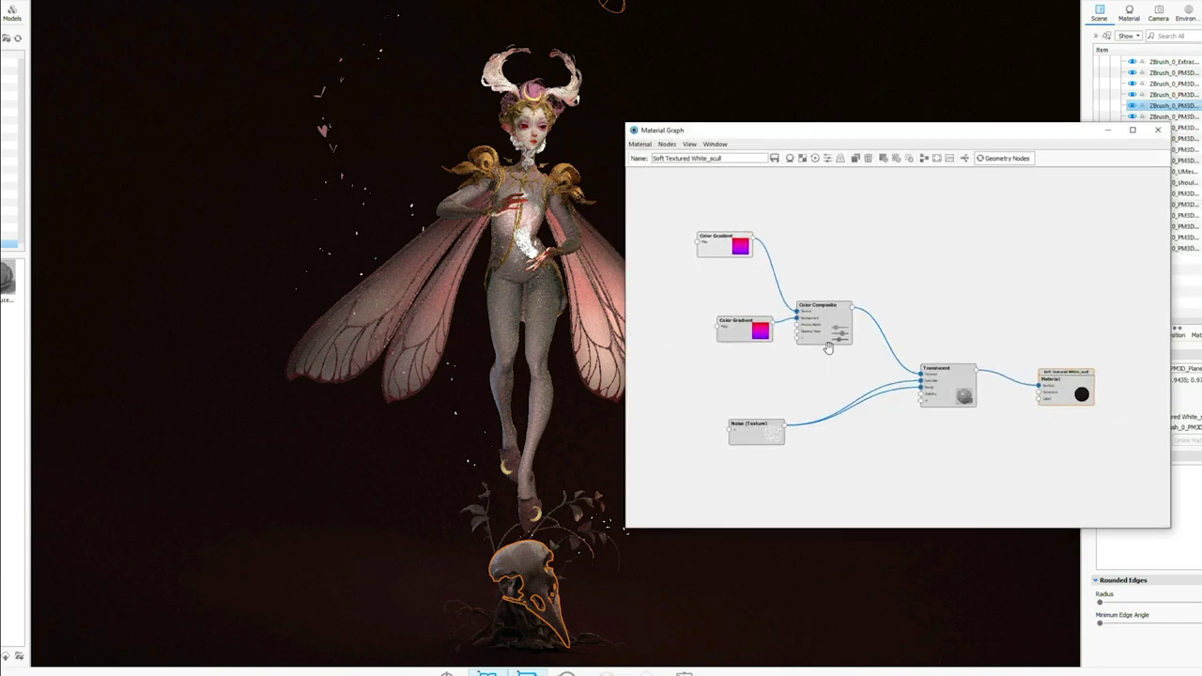
pyautogui.moveTo(829, 338); pyautogui.dragTo(852, 341)
pyautogui.moveTo(738, 329); pyautogui.dragTo(730, 327)
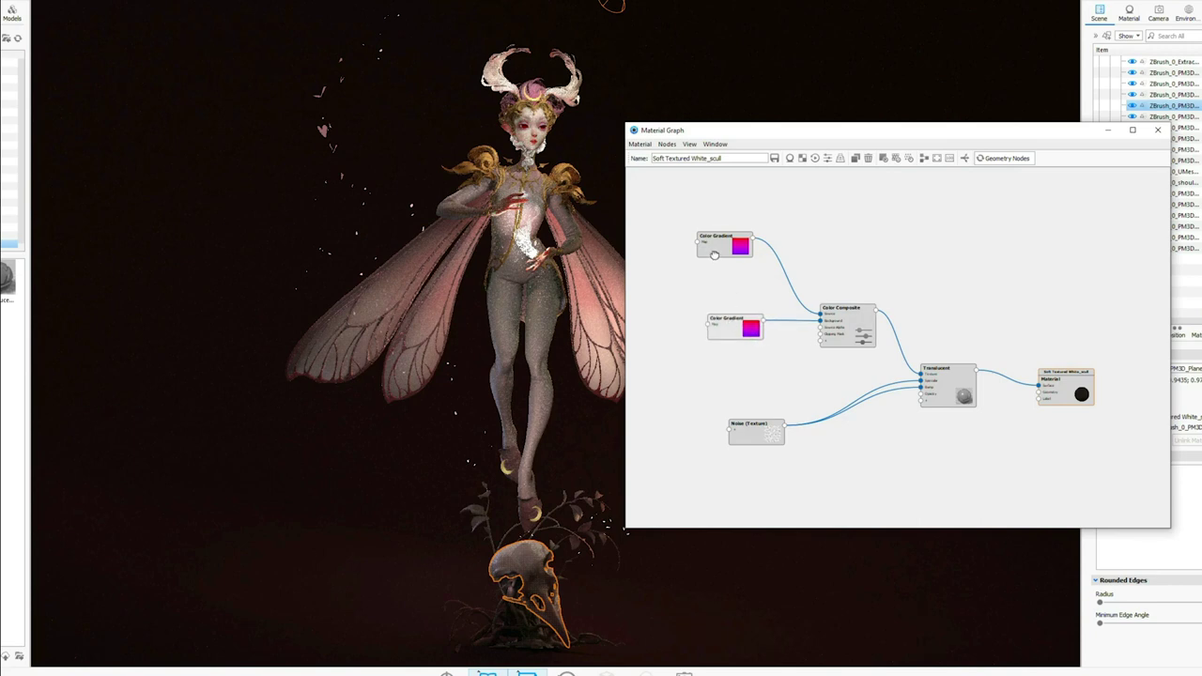
pyautogui.moveTo(712, 256); pyautogui.dragTo(718, 252)
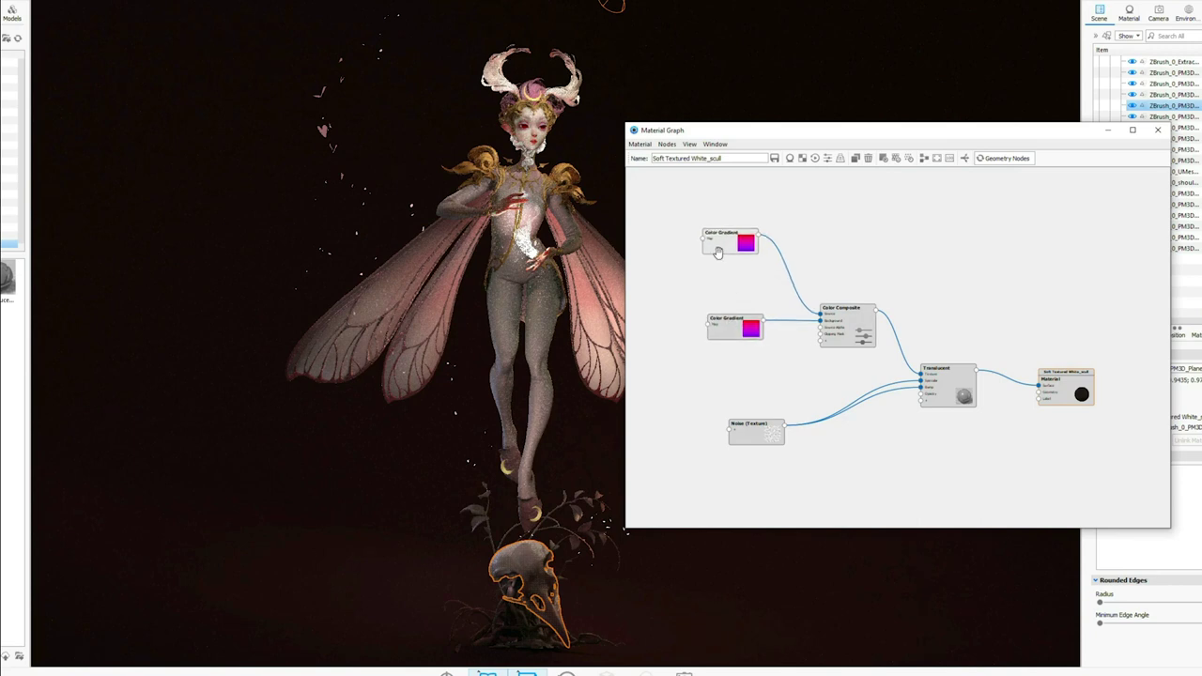
pyautogui.moveTo(718, 252); pyautogui.dragTo(721, 252)
pyautogui.moveTo(732, 332); pyautogui.dragTo(730, 297)
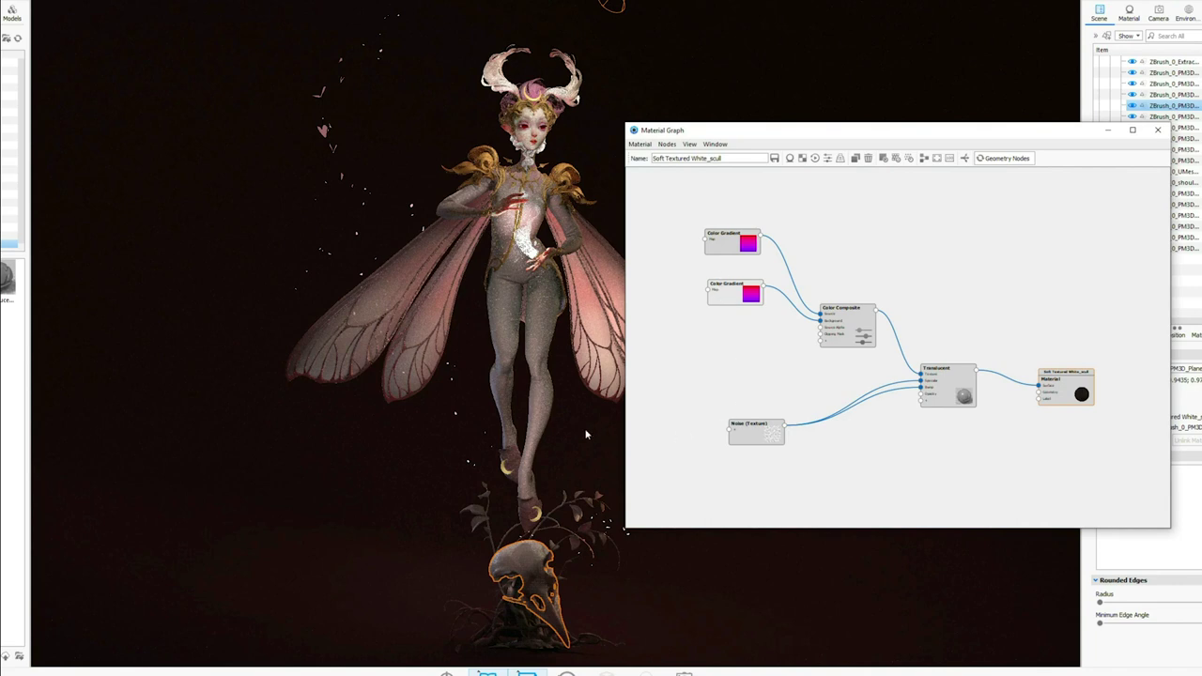
# Open the Color Gradient properties and preview each of the two gradients by itself on the skull.
pyautogui.doubleClick(734, 245)
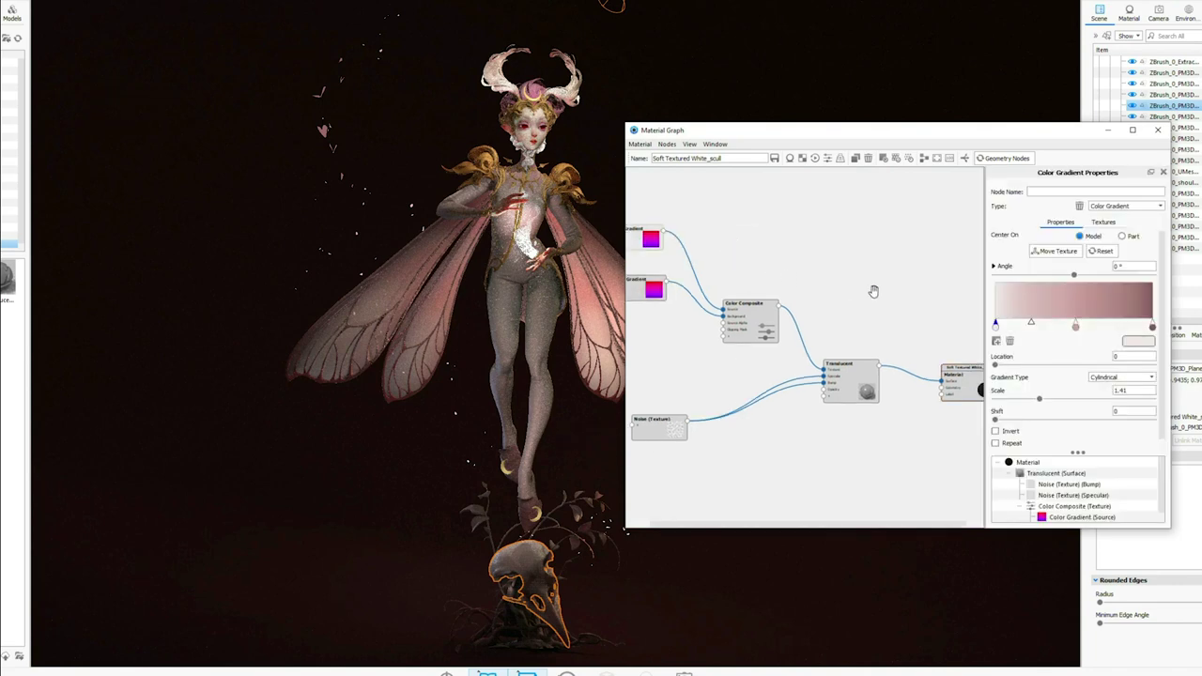
pyautogui.moveTo(829, 263); pyautogui.dragTo(902, 267)
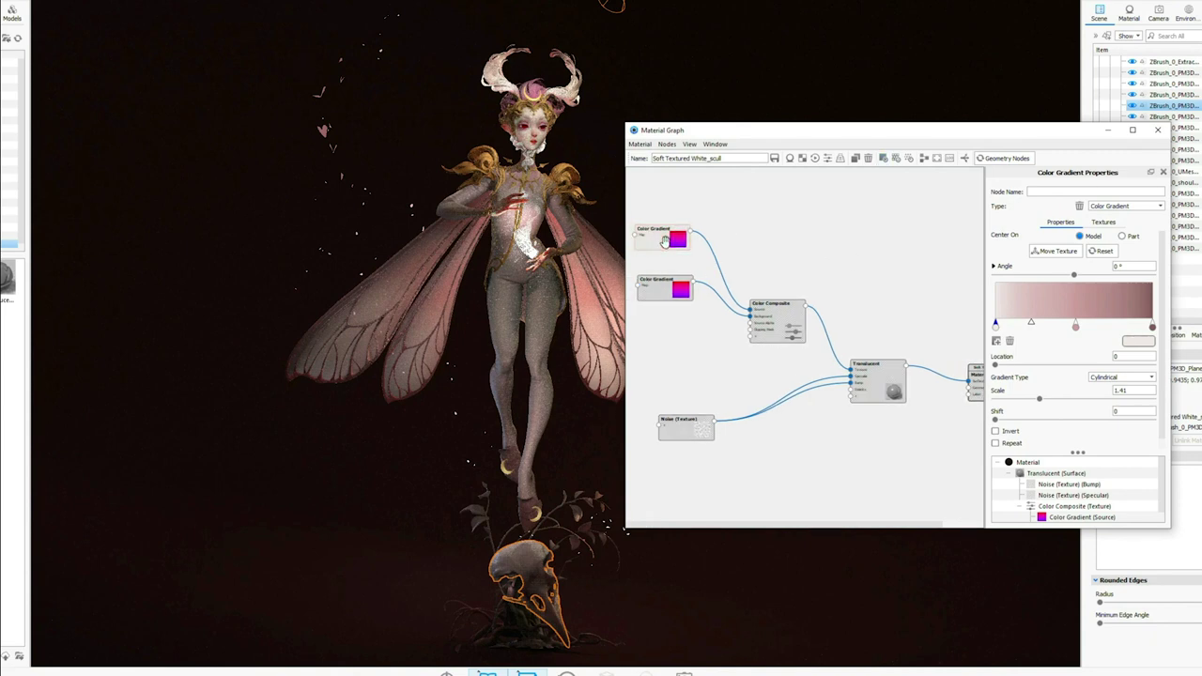
pyautogui.click(665, 241)
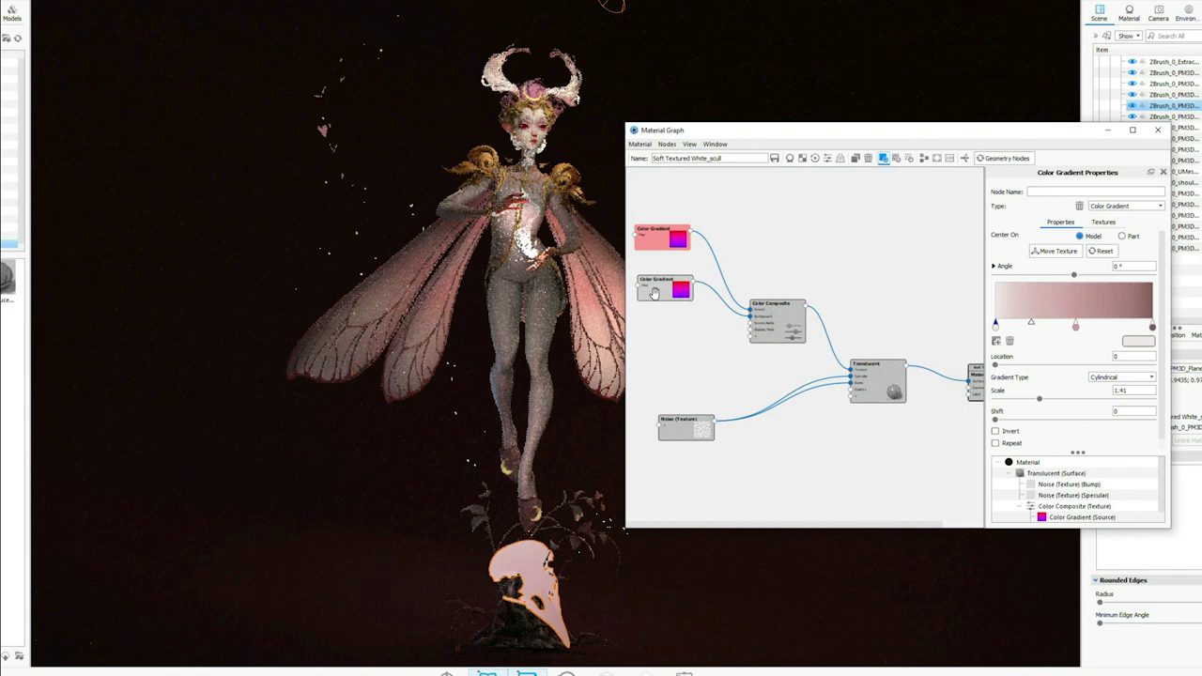
pyautogui.click(655, 293)
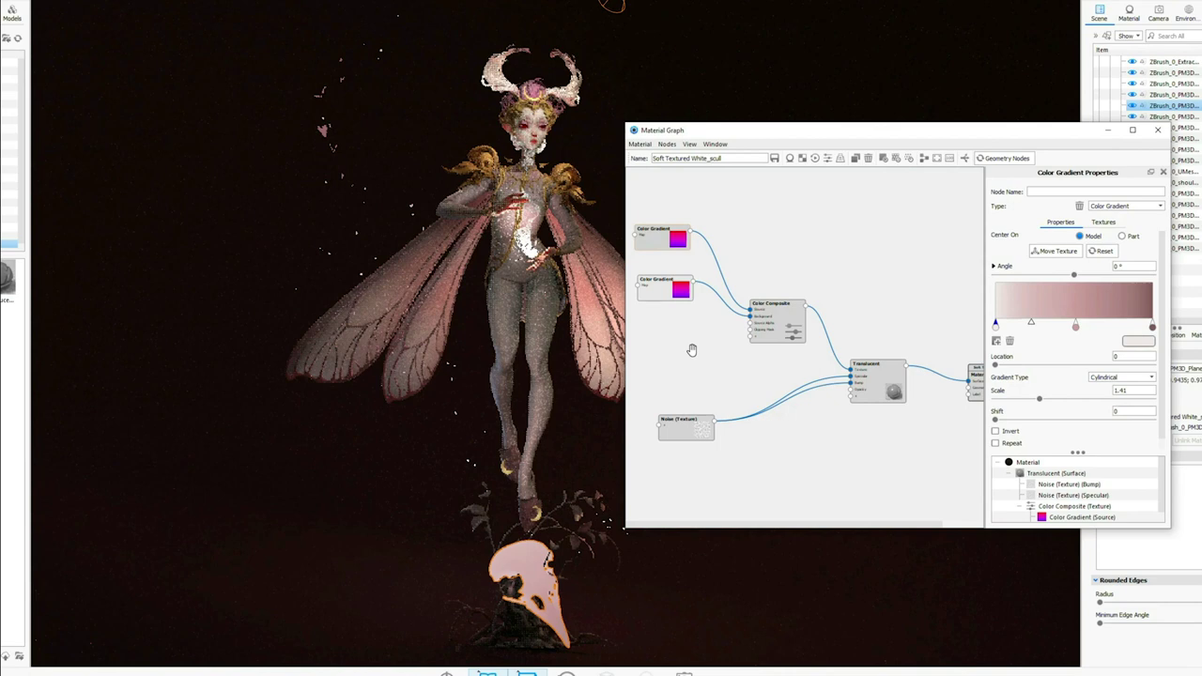
pyautogui.click(658, 287)
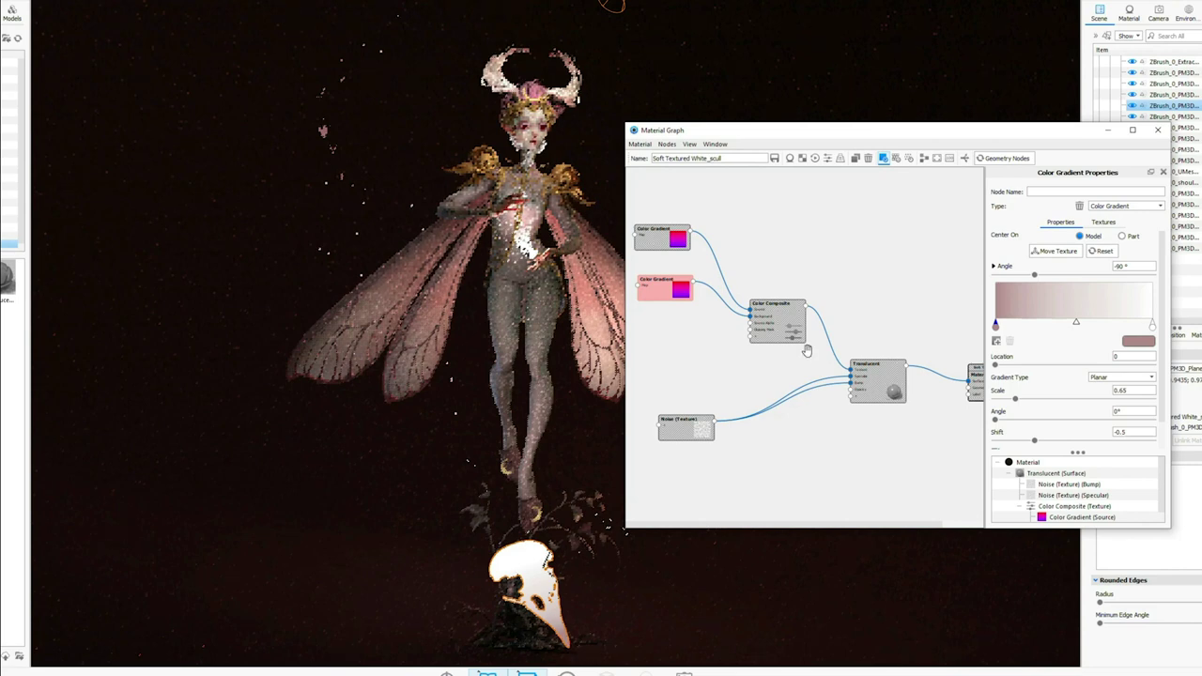
# Preview the Color Composite by itself on the skull and review its blend mode options, keeping Multiply.
pyautogui.click(776, 329)
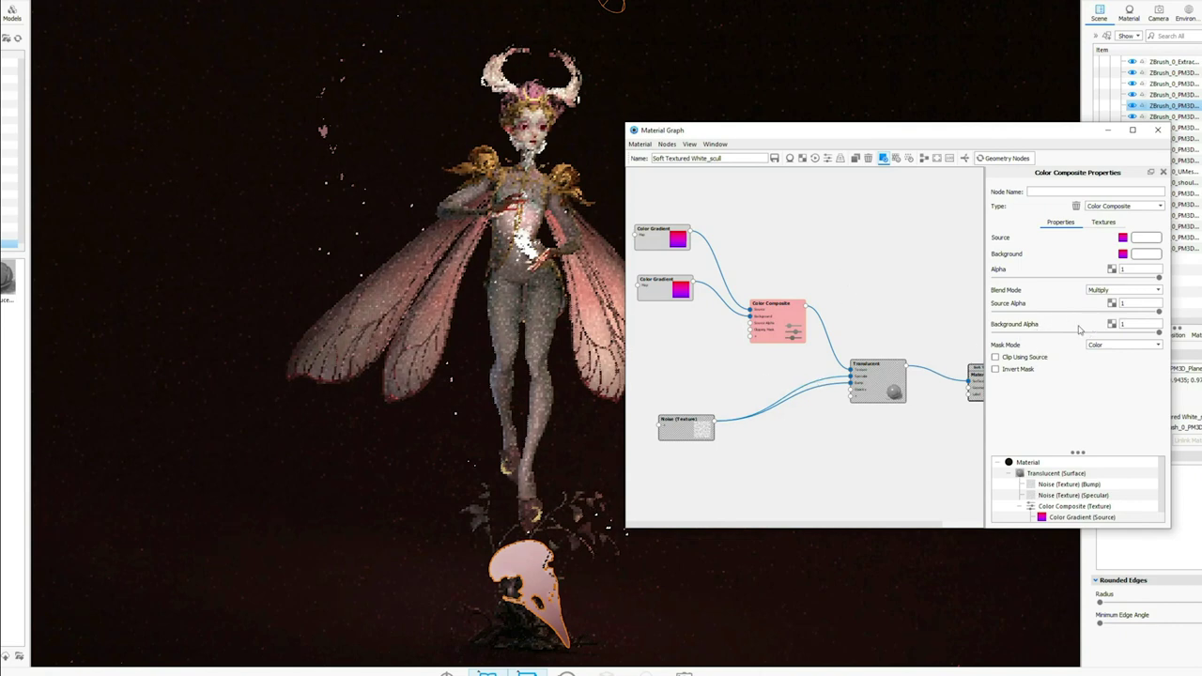
pyautogui.click(1161, 293)
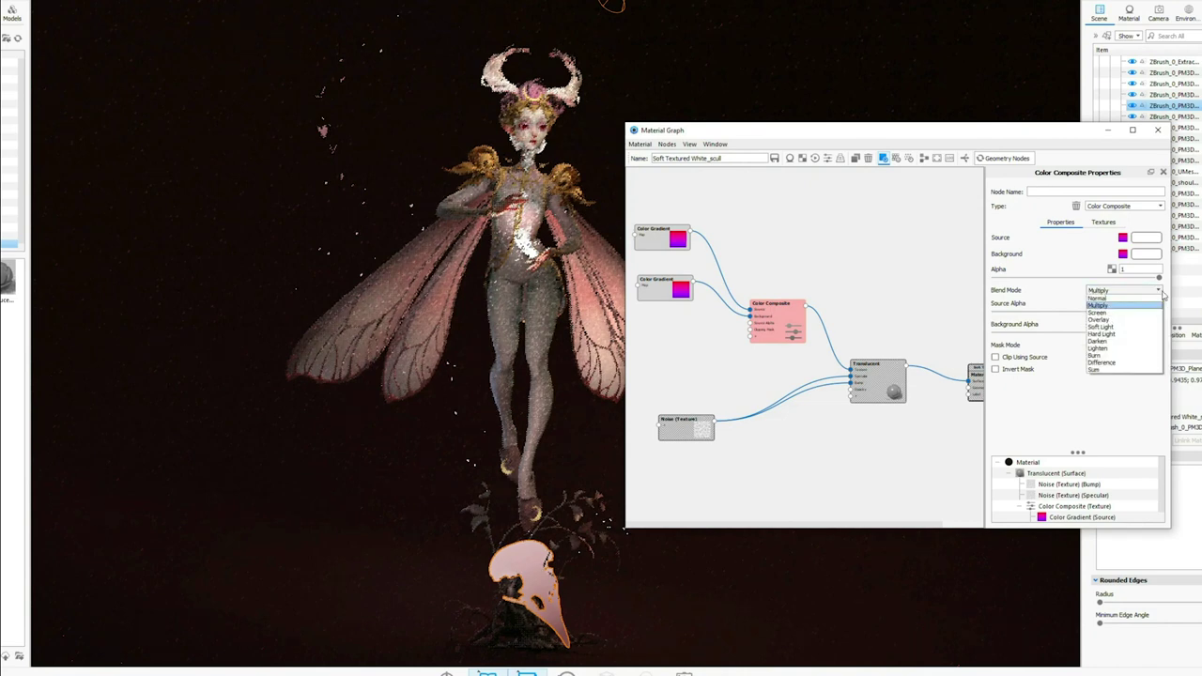
pyautogui.click(1147, 306)
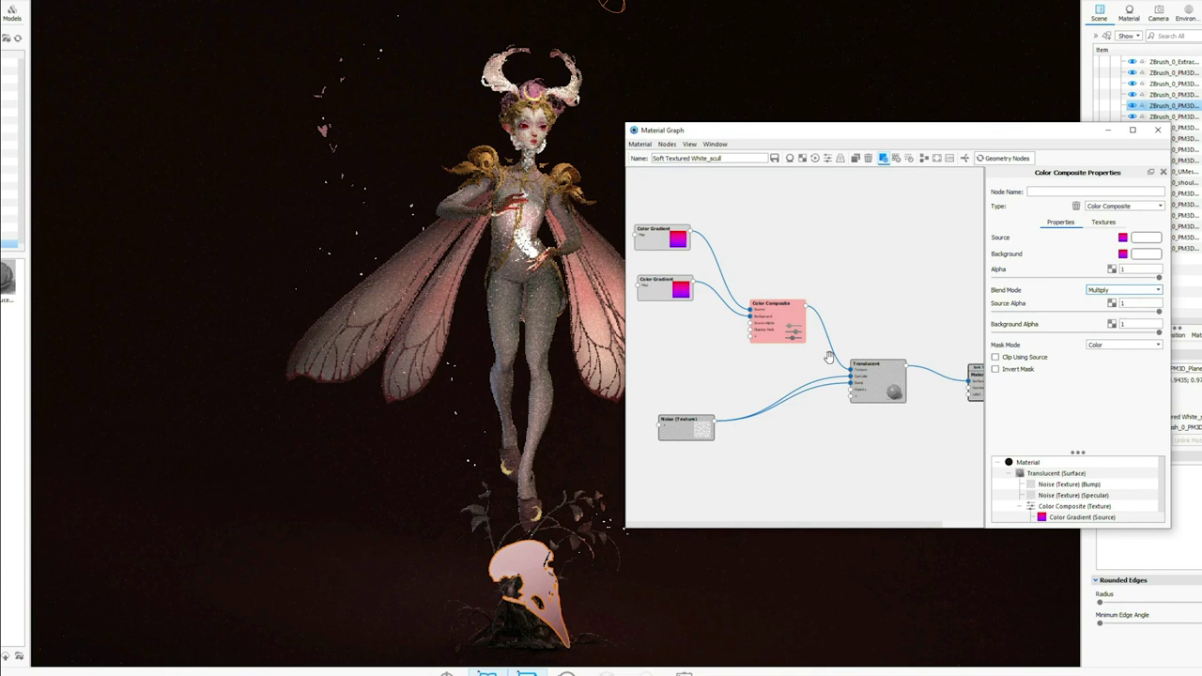
# Shift the Translucent node slightly, open the Noise (Texture) node's properties and preview the noise by itself on the skull.
pyautogui.moveTo(879, 393); pyautogui.dragTo(887, 385)
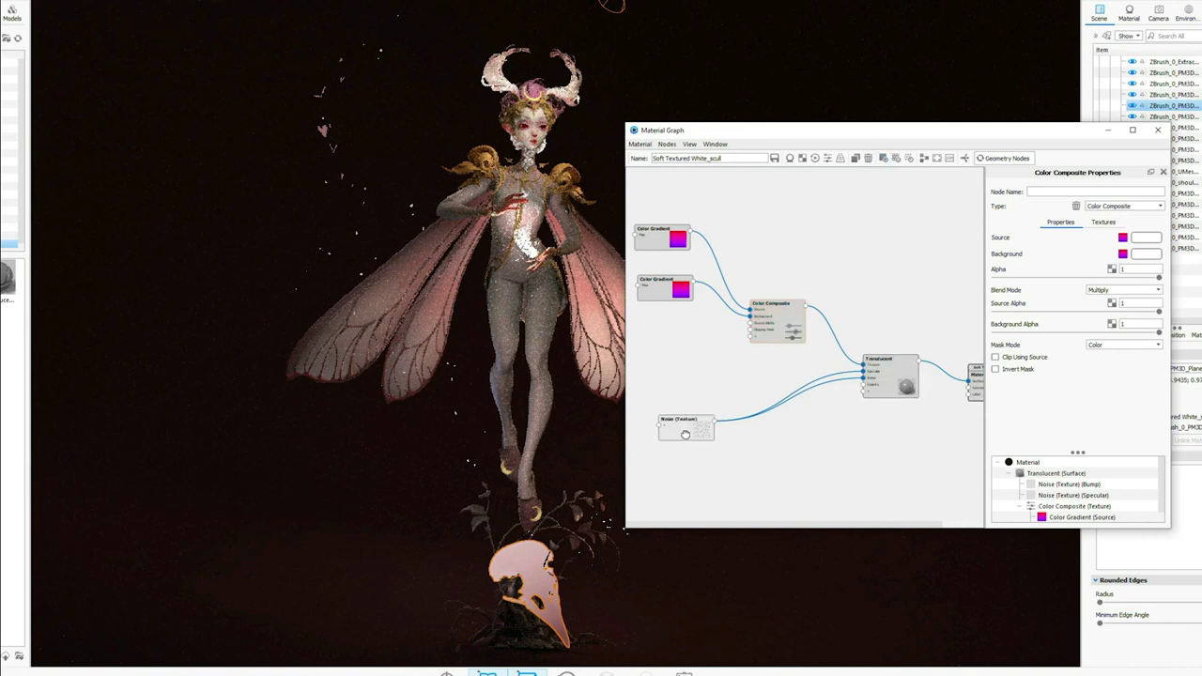
pyautogui.click(685, 432)
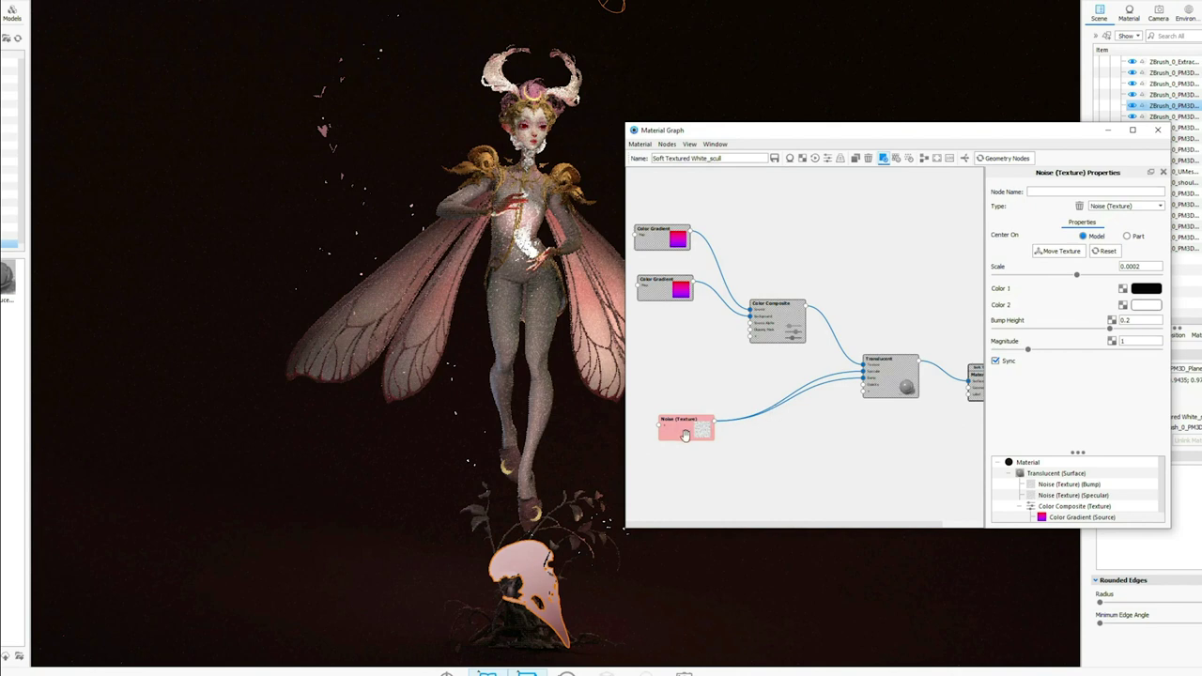
pyautogui.press('c')
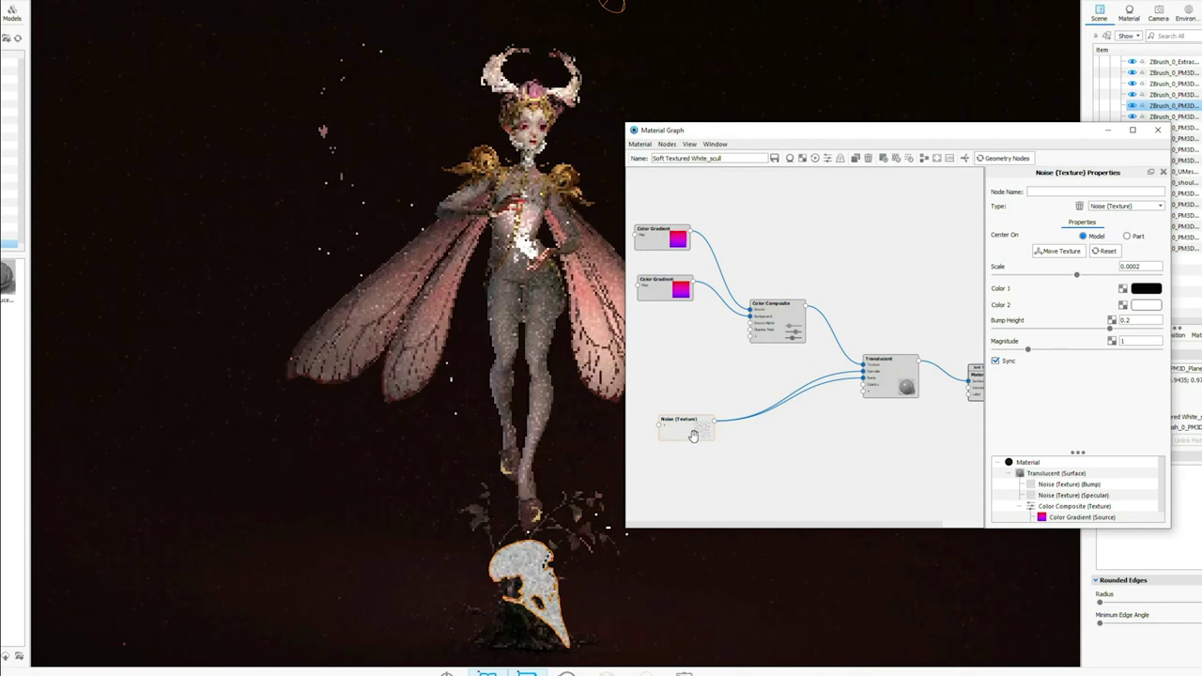
pyautogui.click(681, 439)
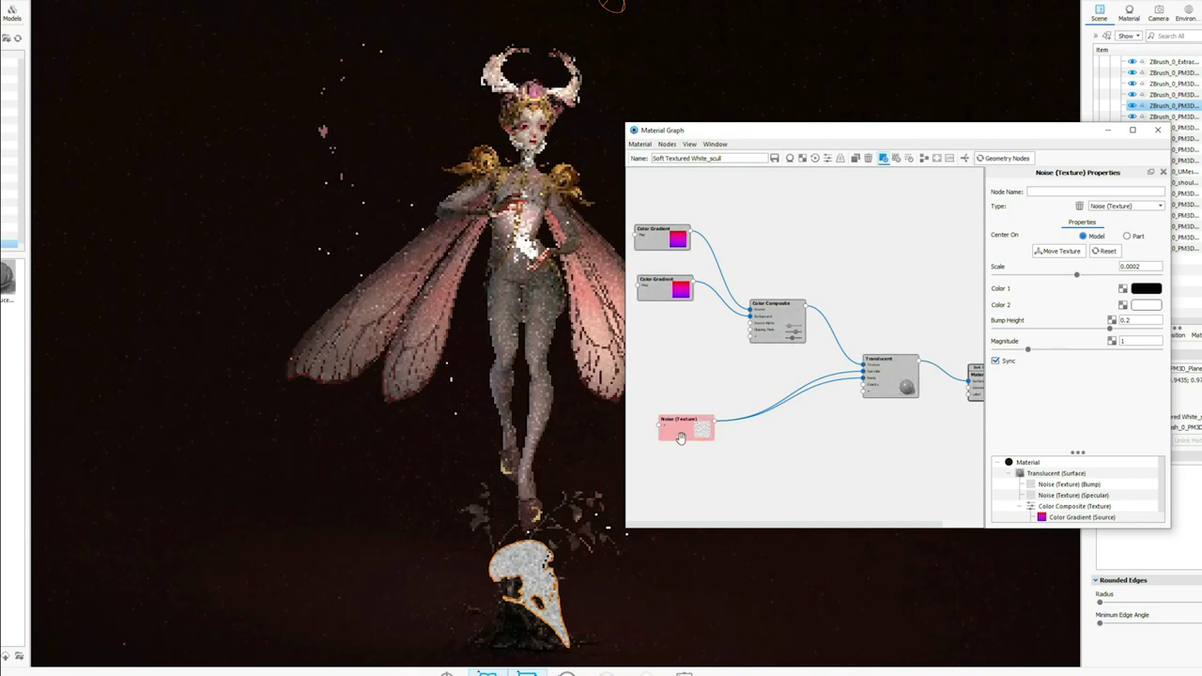
# Enlarge the material graph window and reposition the Translucent and Color Composite nodes so the Noise connections to Specular and Bump are clear.
pyautogui.moveTo(626, 523); pyautogui.dragTo(575, 604)
pyautogui.scroll(4, 733, 559)
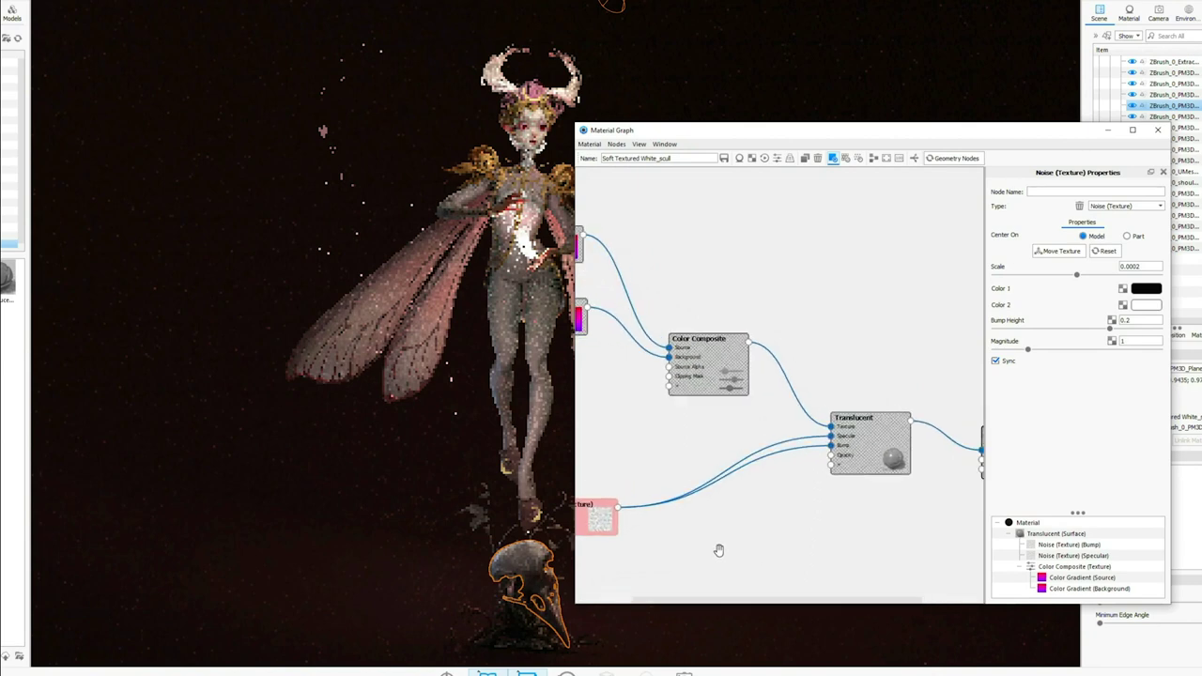
pyautogui.moveTo(761, 497); pyautogui.dragTo(839, 490, button='middle')
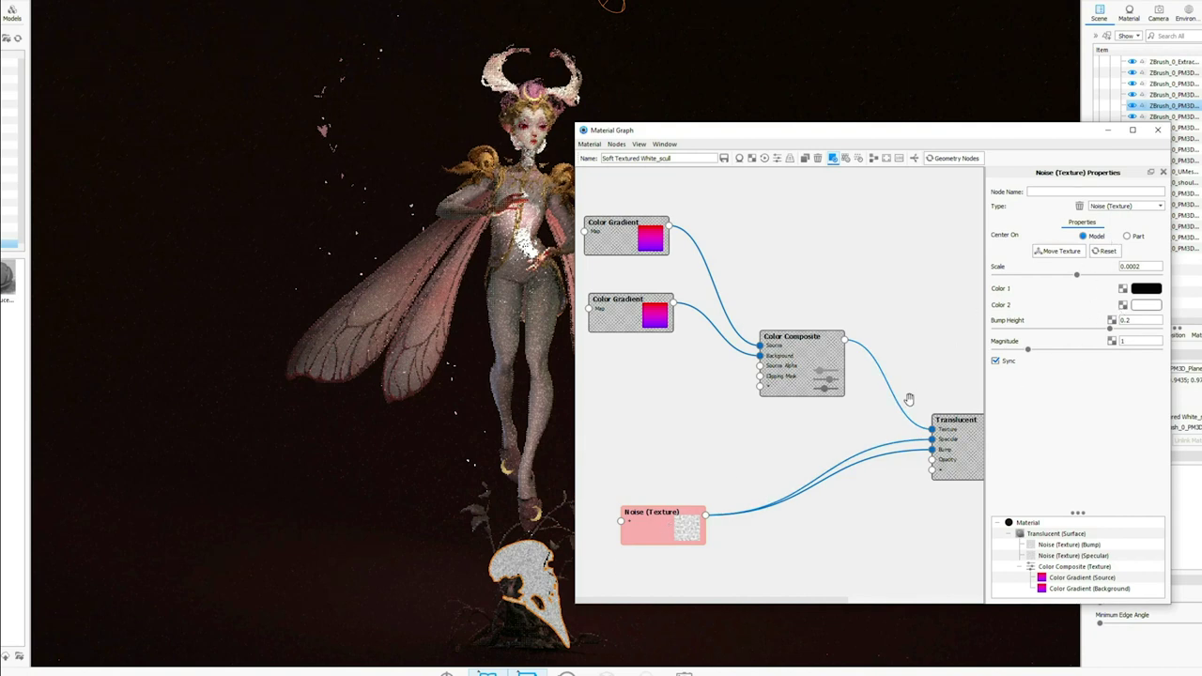
pyautogui.moveTo(963, 447); pyautogui.dragTo(902, 426)
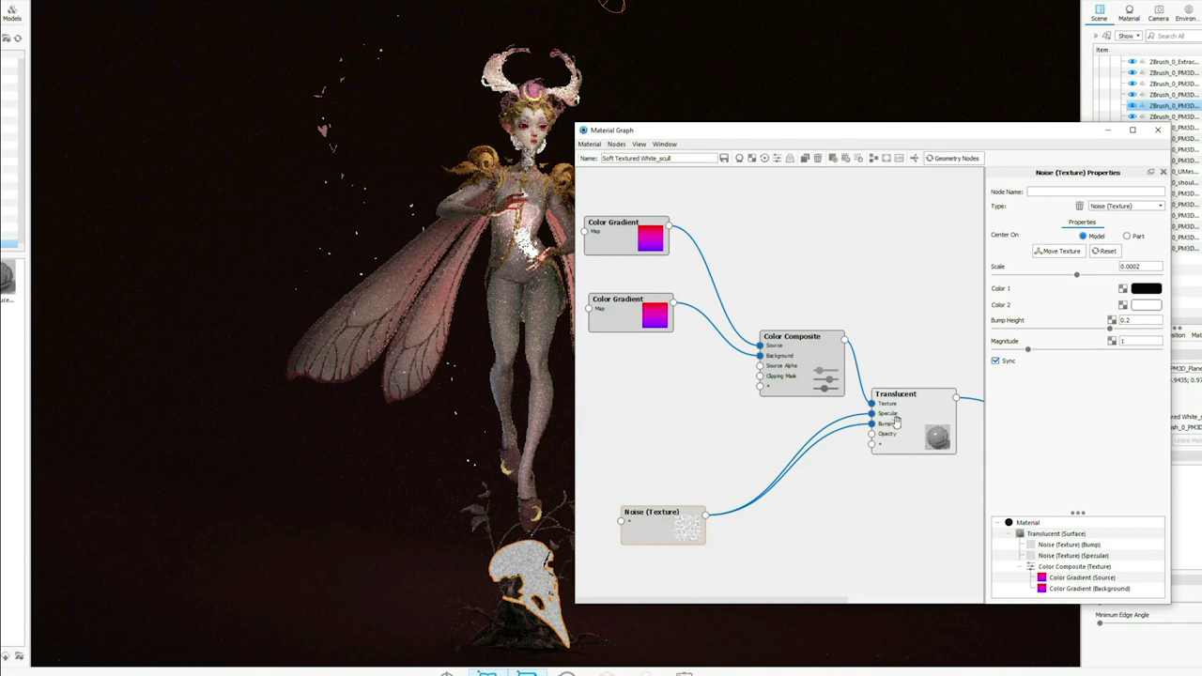
pyautogui.moveTo(896, 436); pyautogui.dragTo(912, 456)
pyautogui.moveTo(779, 376); pyautogui.dragTo(766, 316)
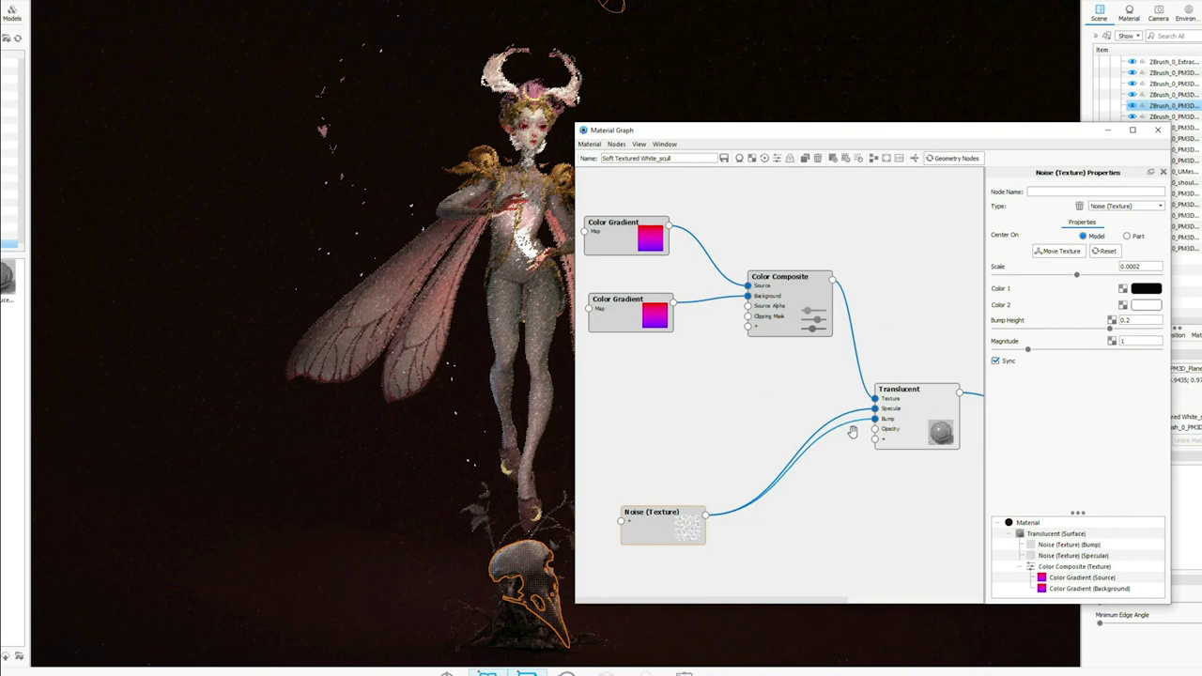
# Place the skull's Translucent node between the Color Composite and the final Material node so the whole chain is readable.
pyautogui.scroll(-2, 857, 431)
pyautogui.moveTo(834, 428); pyautogui.dragTo(798, 419)
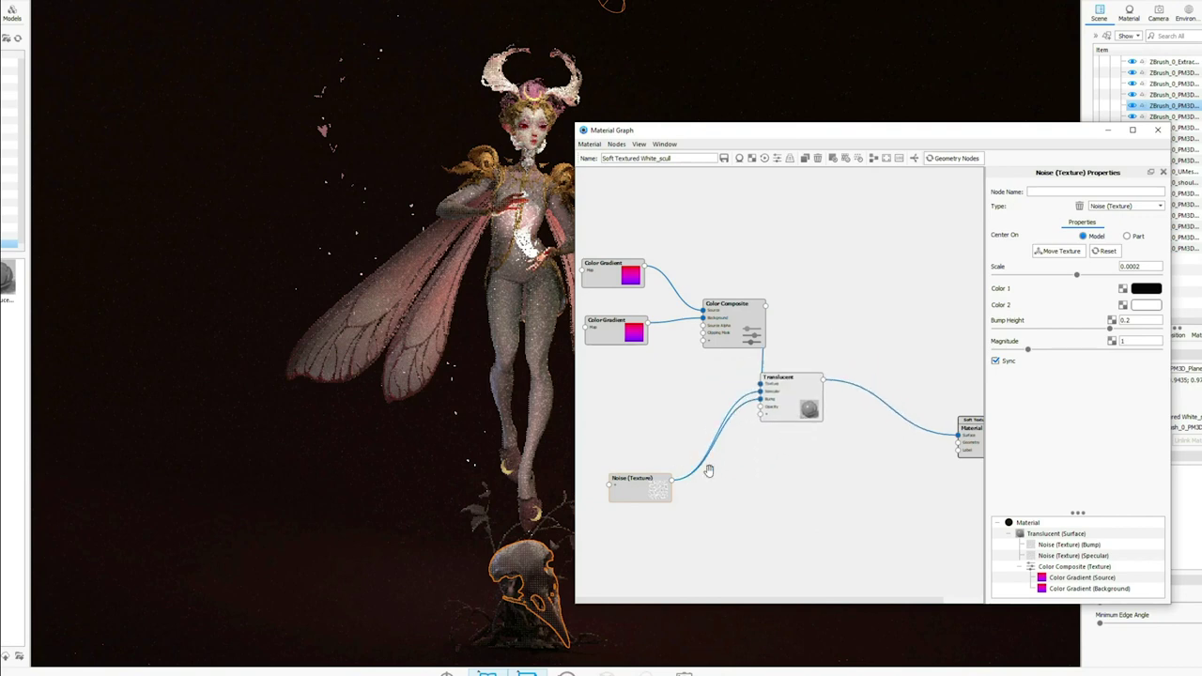
pyautogui.scroll(-2, 827, 447)
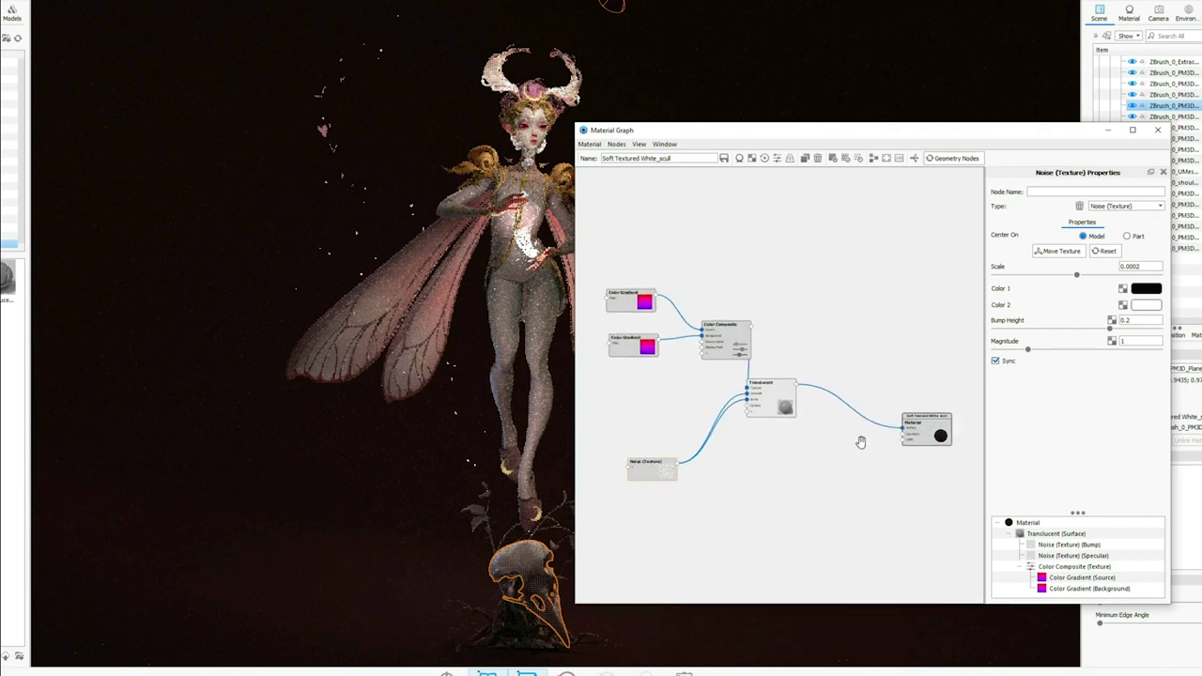
pyautogui.moveTo(779, 414); pyautogui.dragTo(798, 418)
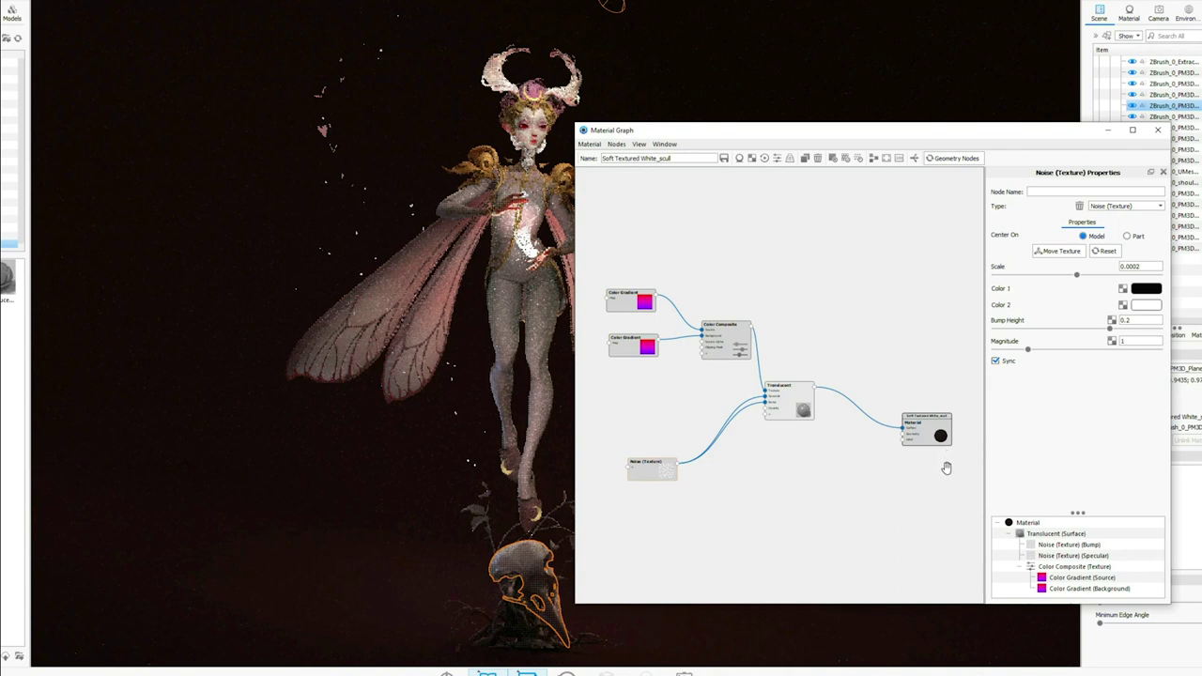
pyautogui.click(788, 406)
pyautogui.moveTo(787, 406); pyautogui.dragTo(815, 403)
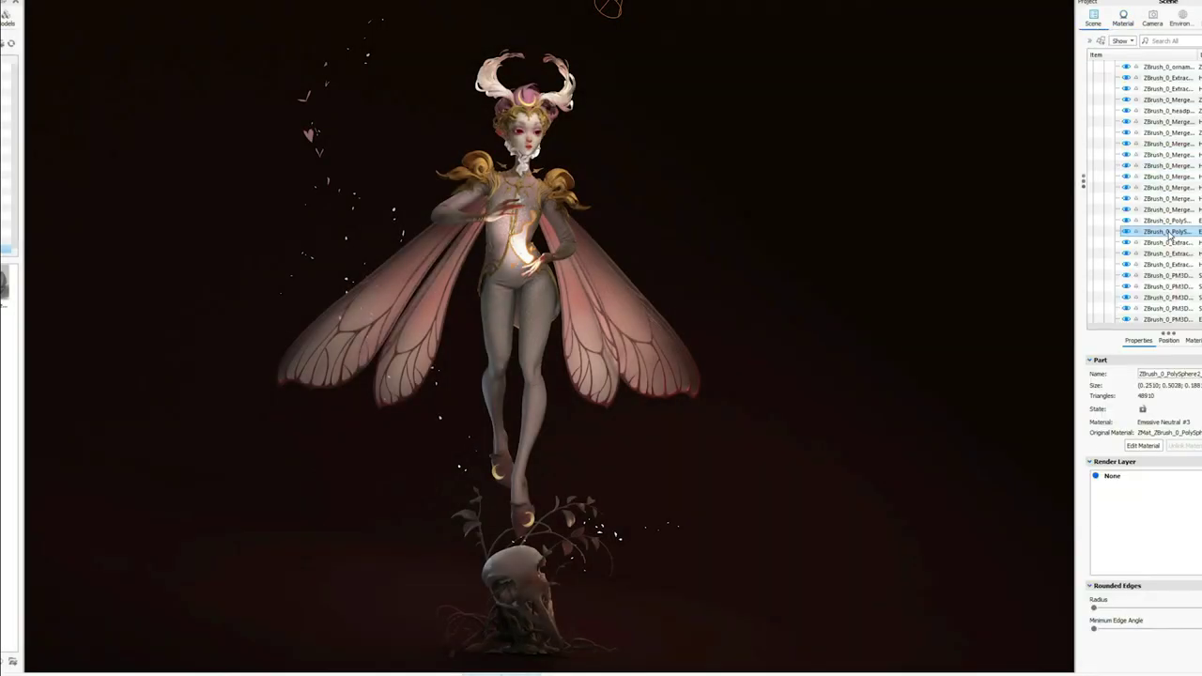
# Open the material graph of the selected PolySphere part's Emissive Neutral #3 material.
pyautogui.rightClick(1132, 233)
pyautogui.moveTo(1134, 237)
pyautogui.click(1020, 249)
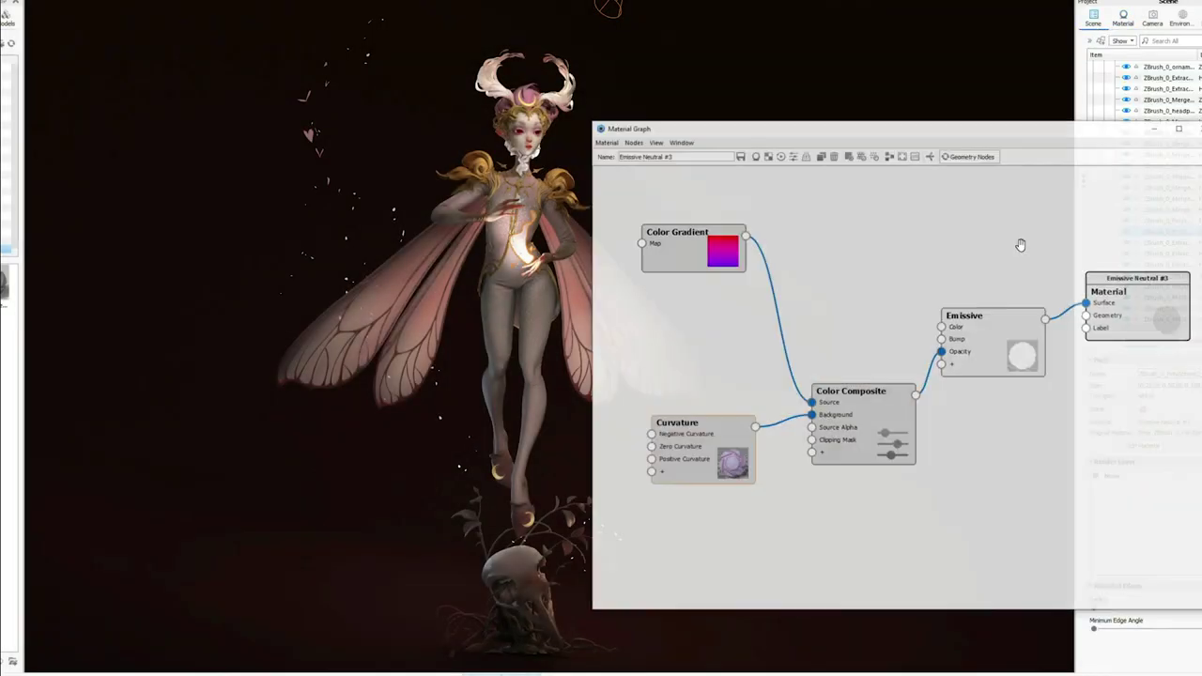
# Space out the Material, Emissive, Color Composite and Color Gradient nodes in the Emissive Neutral #3 graph.
pyautogui.moveTo(990, 344); pyautogui.dragTo(993, 301)
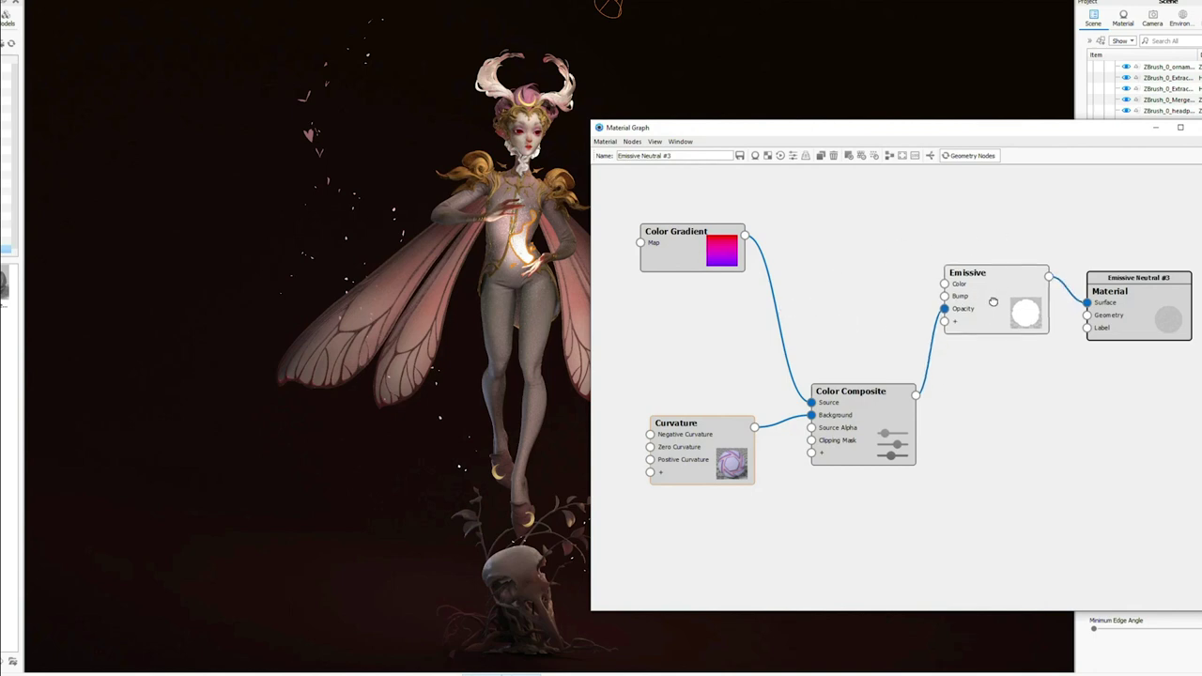
pyautogui.moveTo(1134, 300); pyautogui.dragTo(1166, 301)
pyautogui.moveTo(973, 312); pyautogui.dragTo(1014, 299)
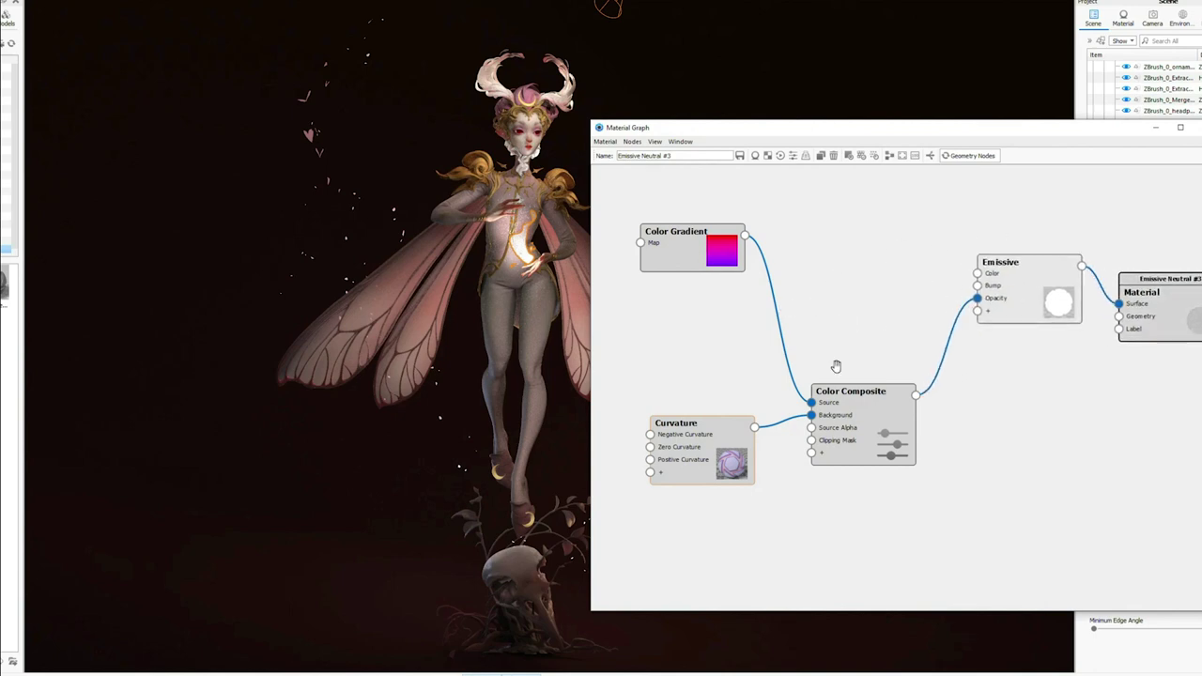
pyautogui.moveTo(835, 427); pyautogui.dragTo(851, 362)
pyautogui.moveTo(675, 243); pyautogui.dragTo(660, 243)
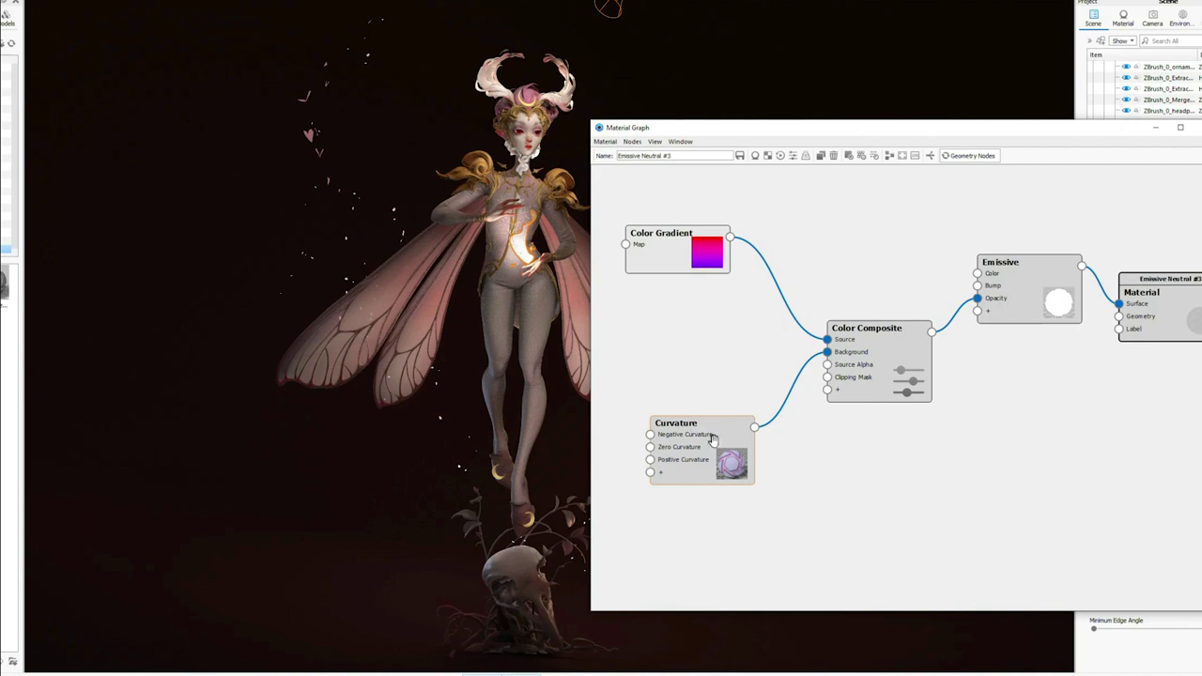
# Preview the Color Gradient and Curvature nodes of the Emissive Neutral #3 graph on the model, one after the other.
pyautogui.moveTo(712, 439); pyautogui.dragTo(699, 441)
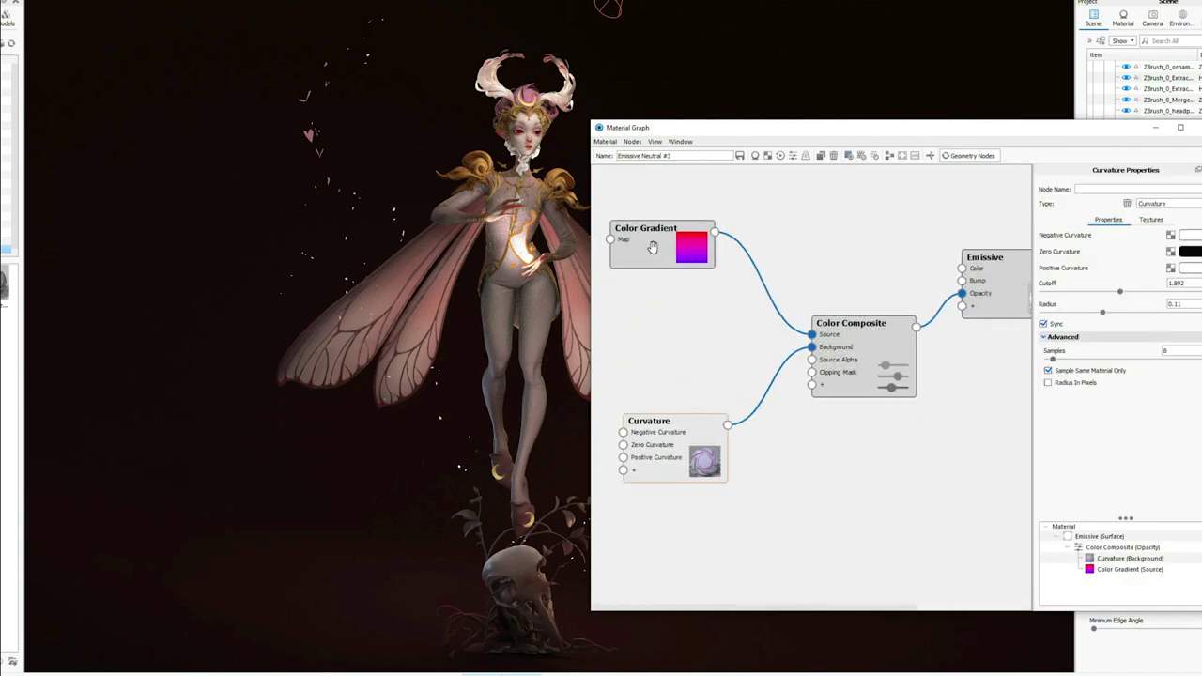
pyautogui.click(660, 253)
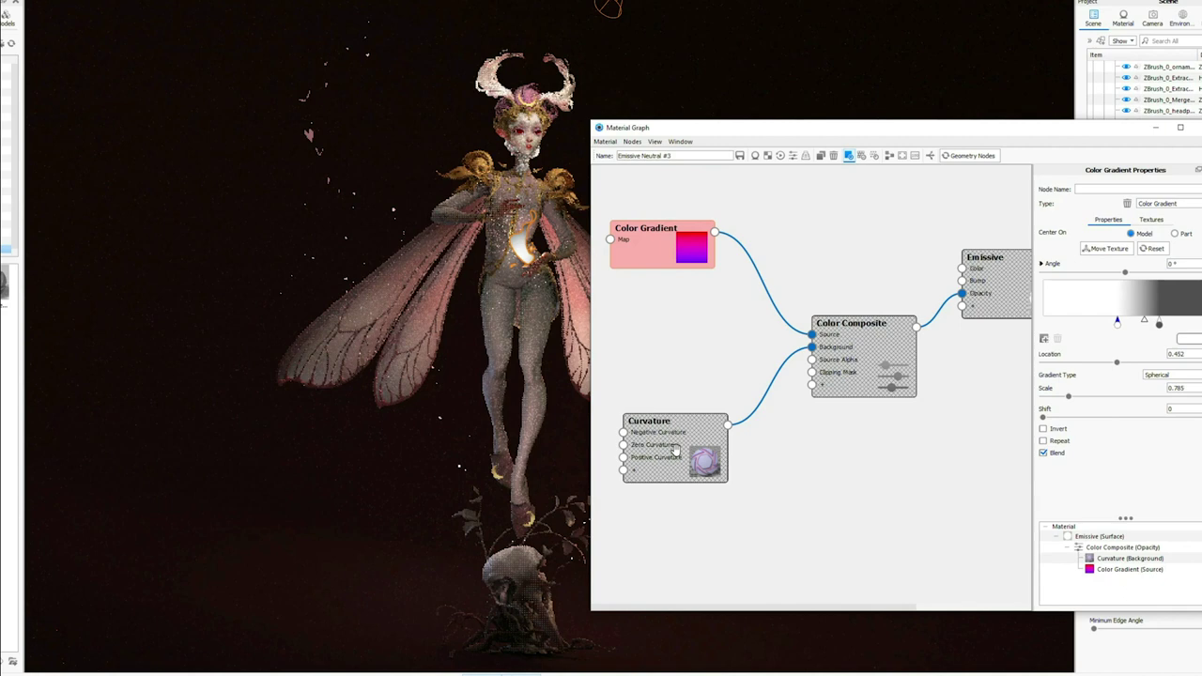
pyautogui.press('c')
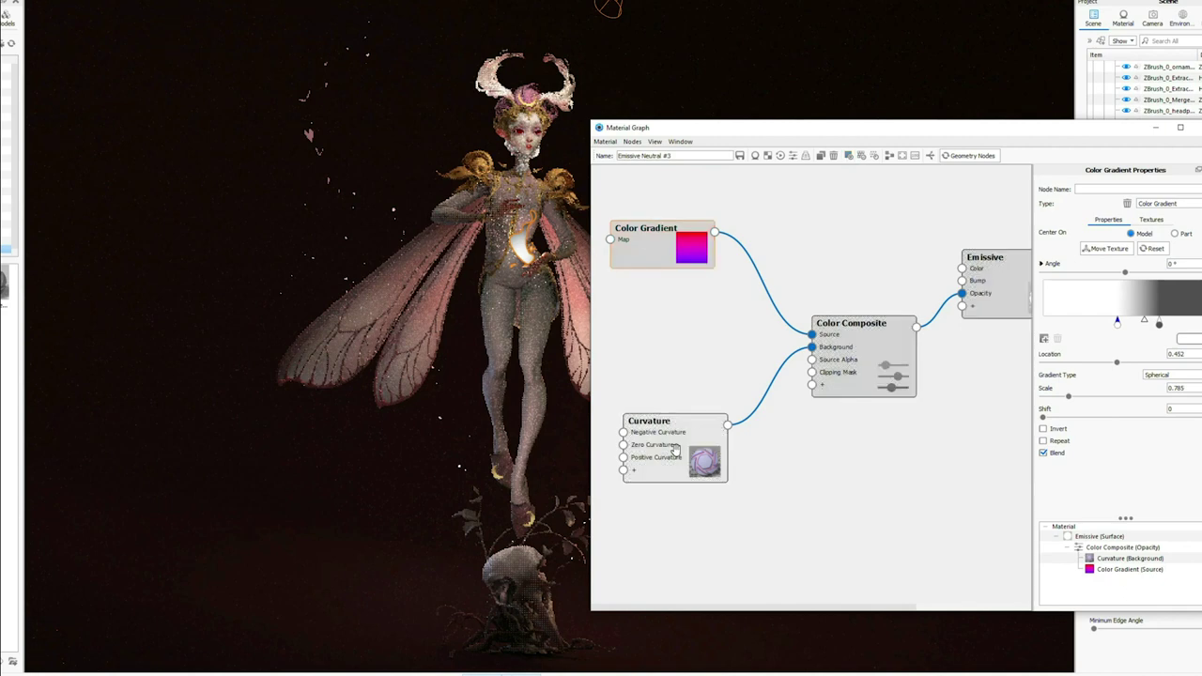
pyautogui.click(673, 449)
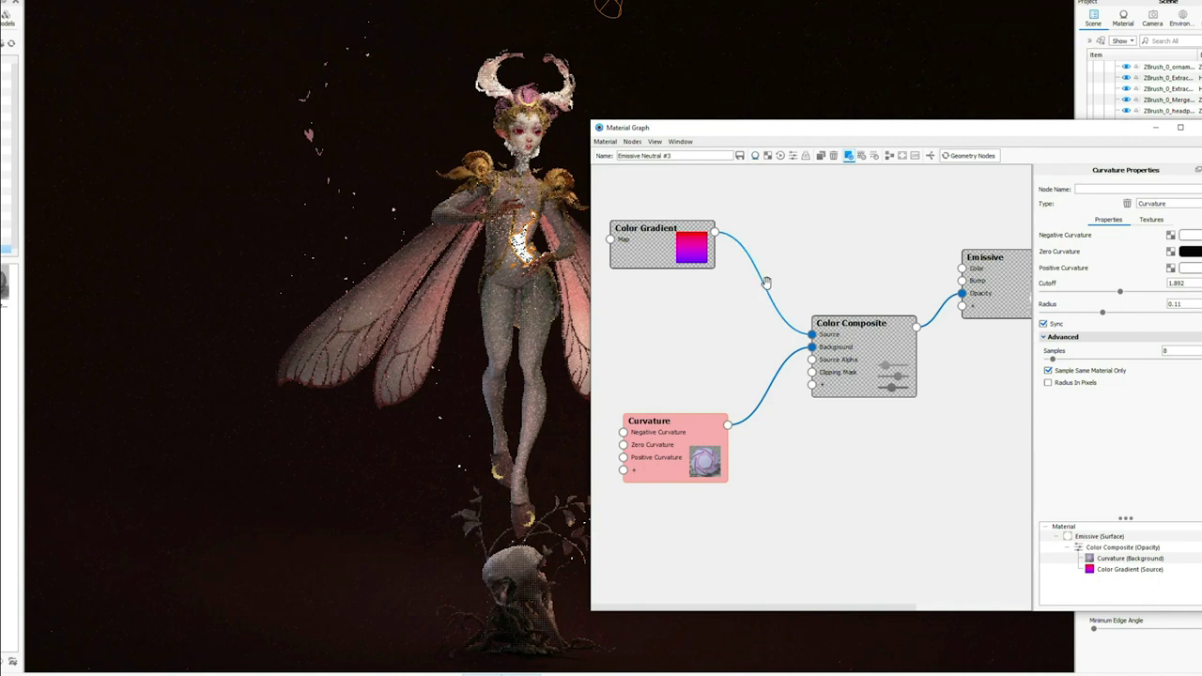
# Show the texture node types that can be added to the Emissive Neutral #3 graph, without adding one.
pyautogui.rightClick(711, 372)
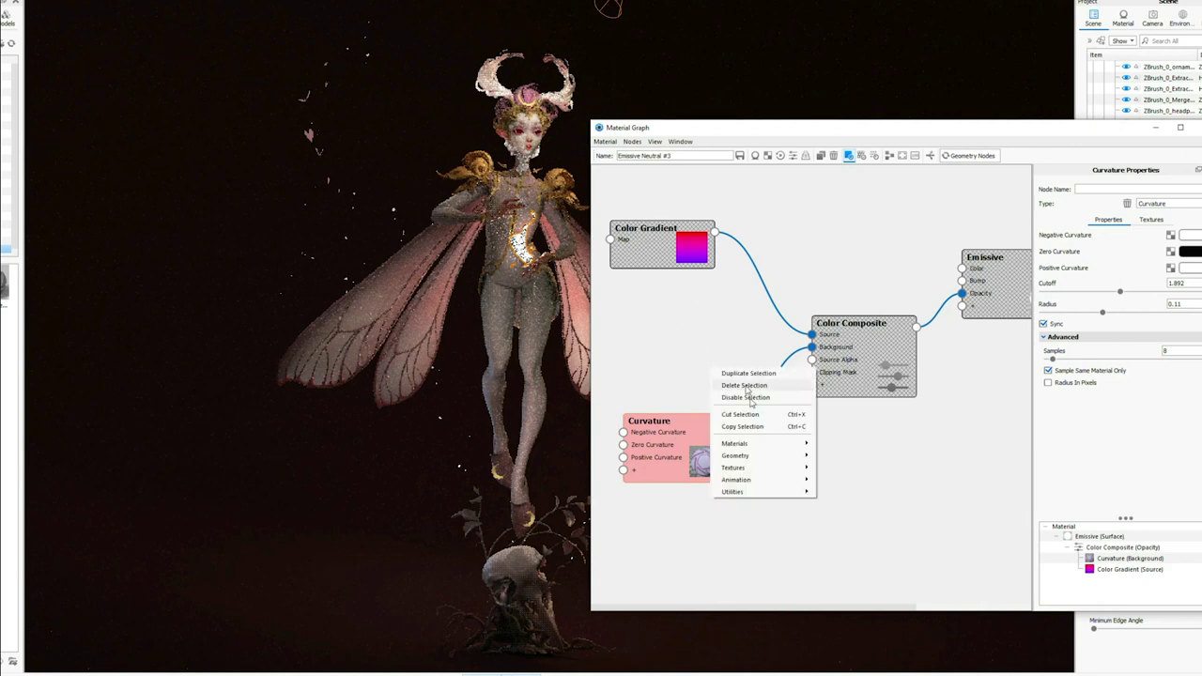
pyautogui.moveTo(737, 468)
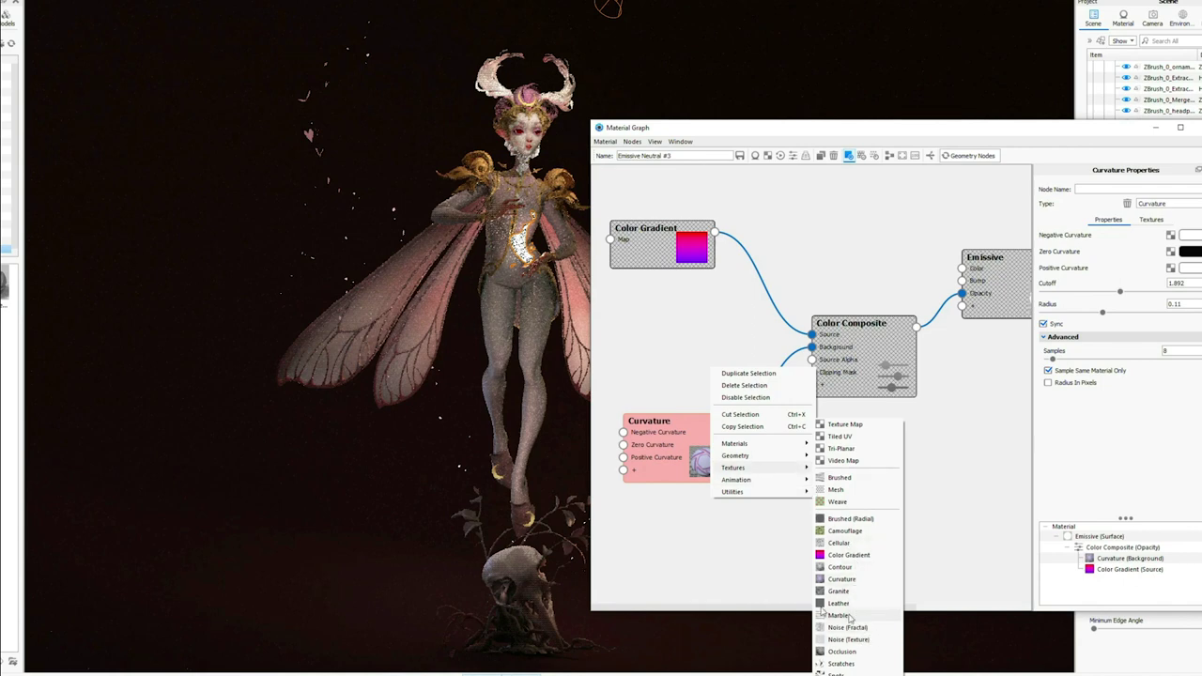
pyautogui.click(684, 347)
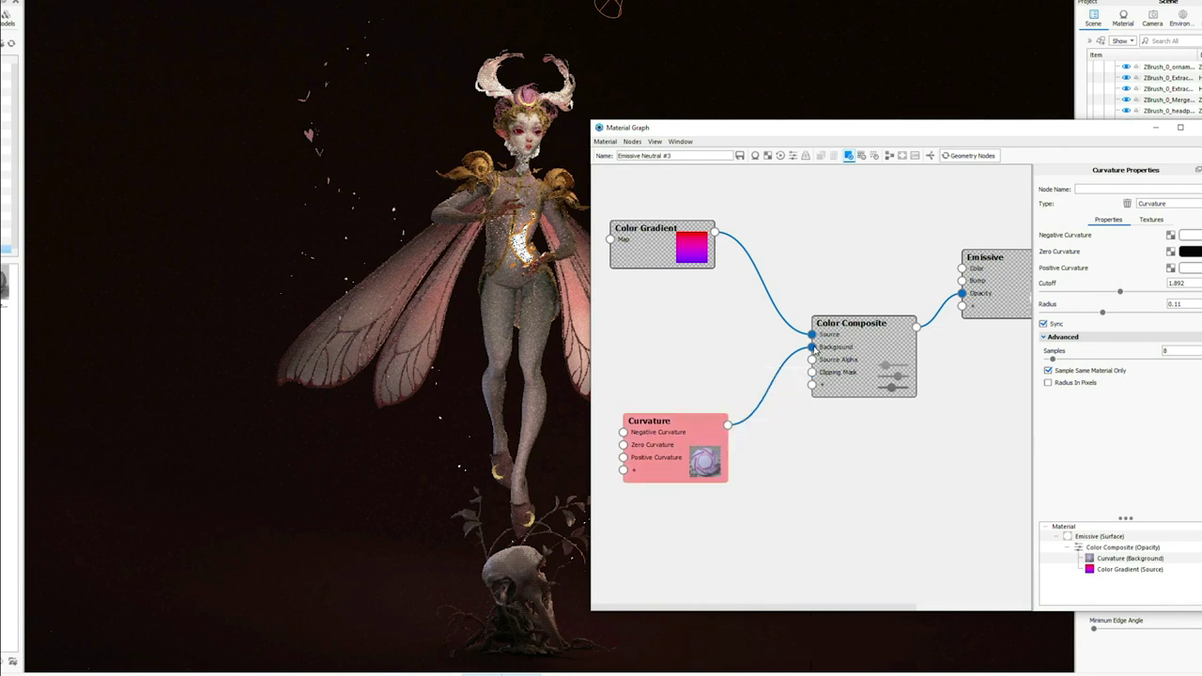
# Preview the Color Composite node's Multiply blend on the model and show the Emissive node's properties.
pyautogui.click(864, 344)
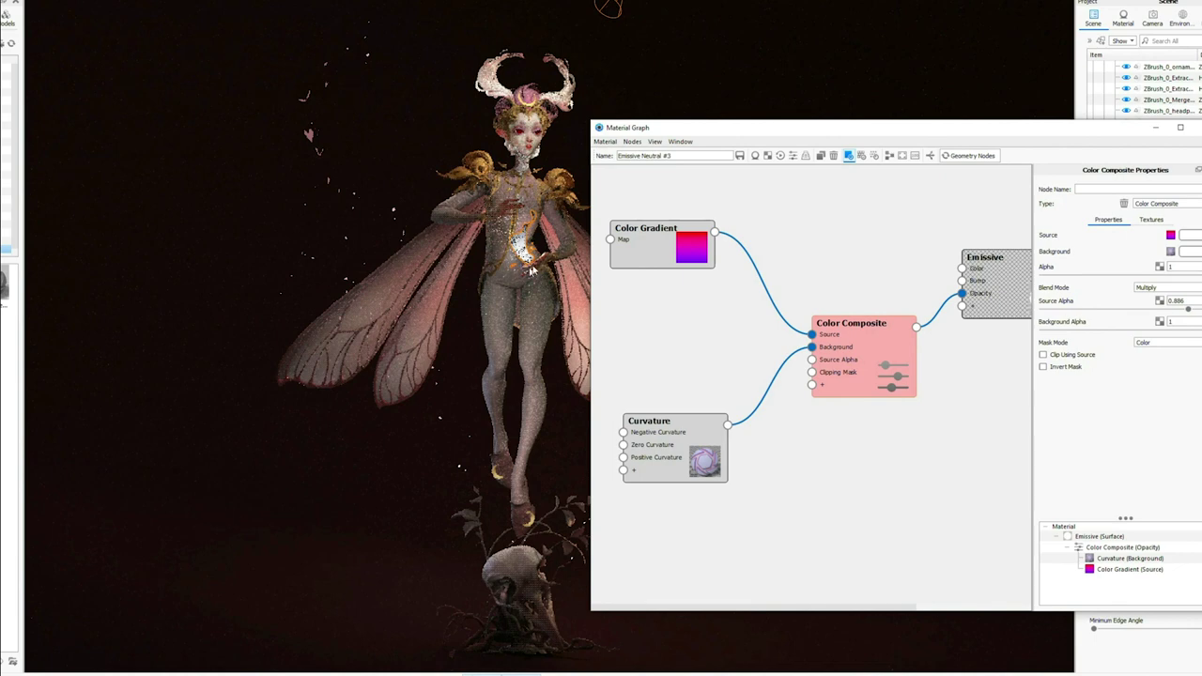
pyautogui.moveTo(984, 380); pyautogui.dragTo(942, 319)
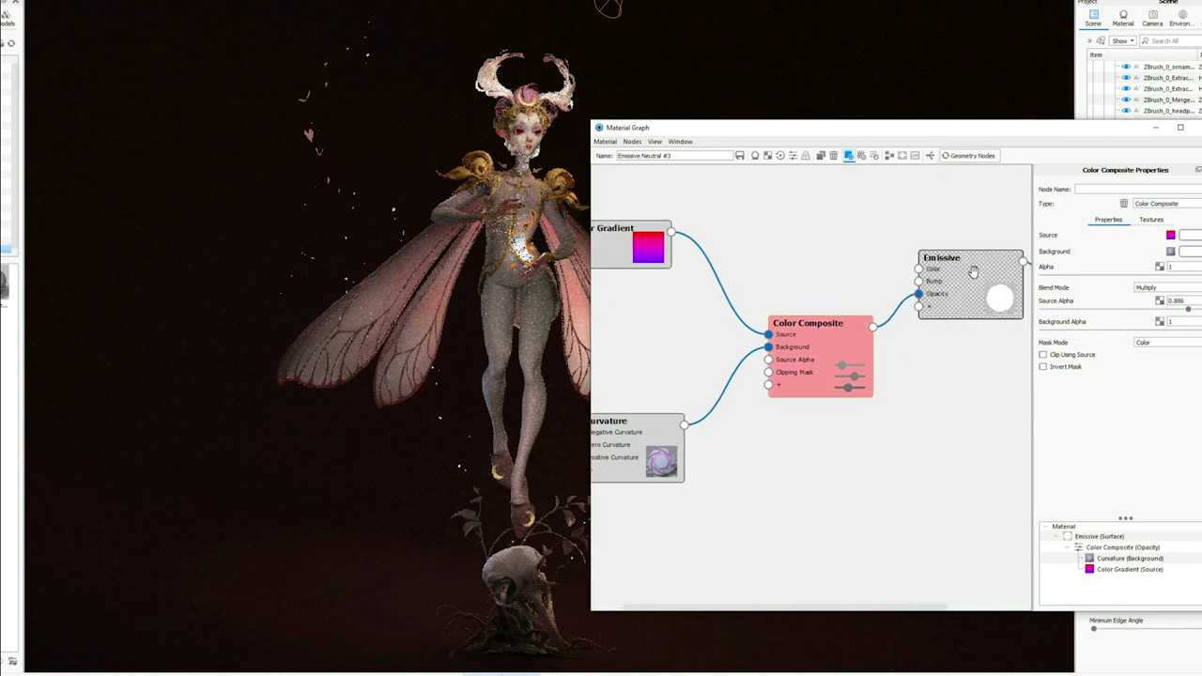
pyautogui.click(975, 278)
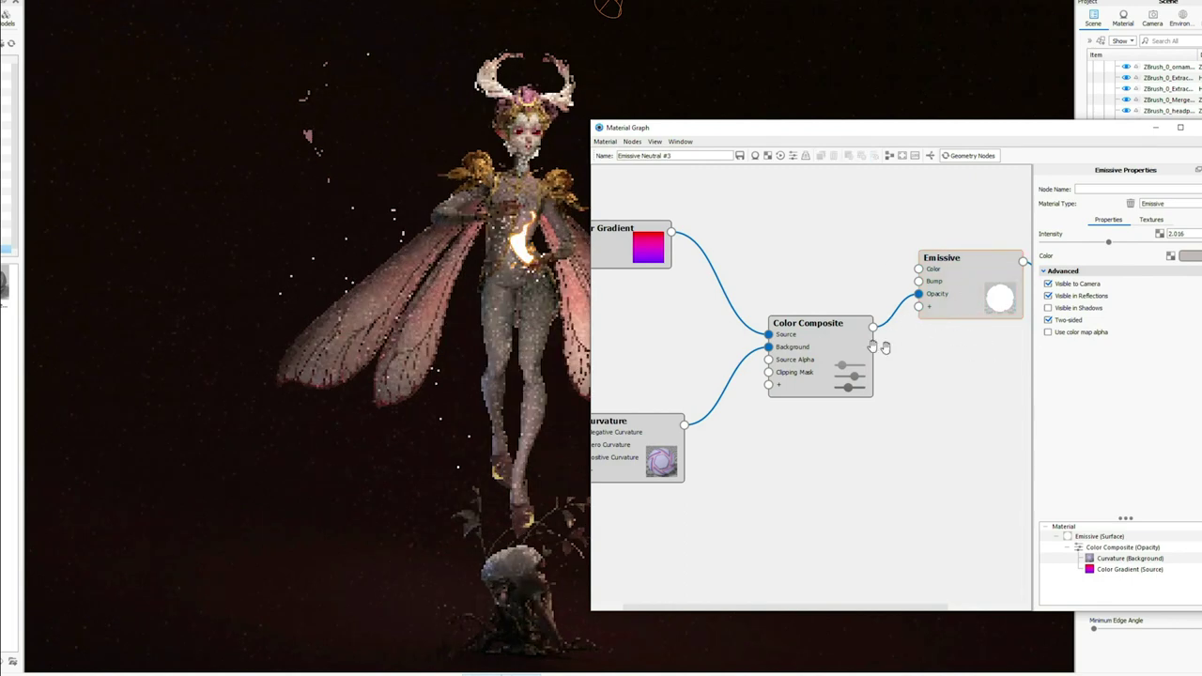
# Spread the Color Composite, Color Gradient and Emissive nodes farther apart so the link into Opacity is easy to see.
pyautogui.moveTo(815, 342); pyautogui.dragTo(791, 366)
pyautogui.moveTo(645, 236); pyautogui.dragTo(655, 188)
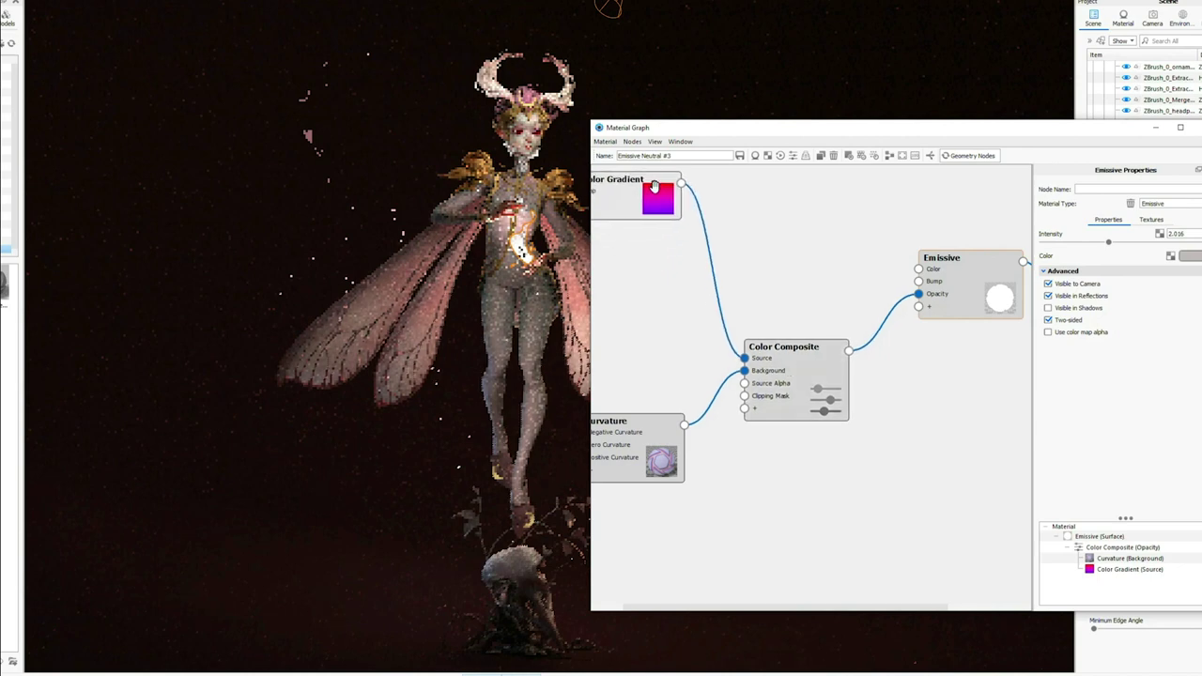
pyautogui.moveTo(970, 290); pyautogui.dragTo(988, 255)
pyautogui.click(895, 300)
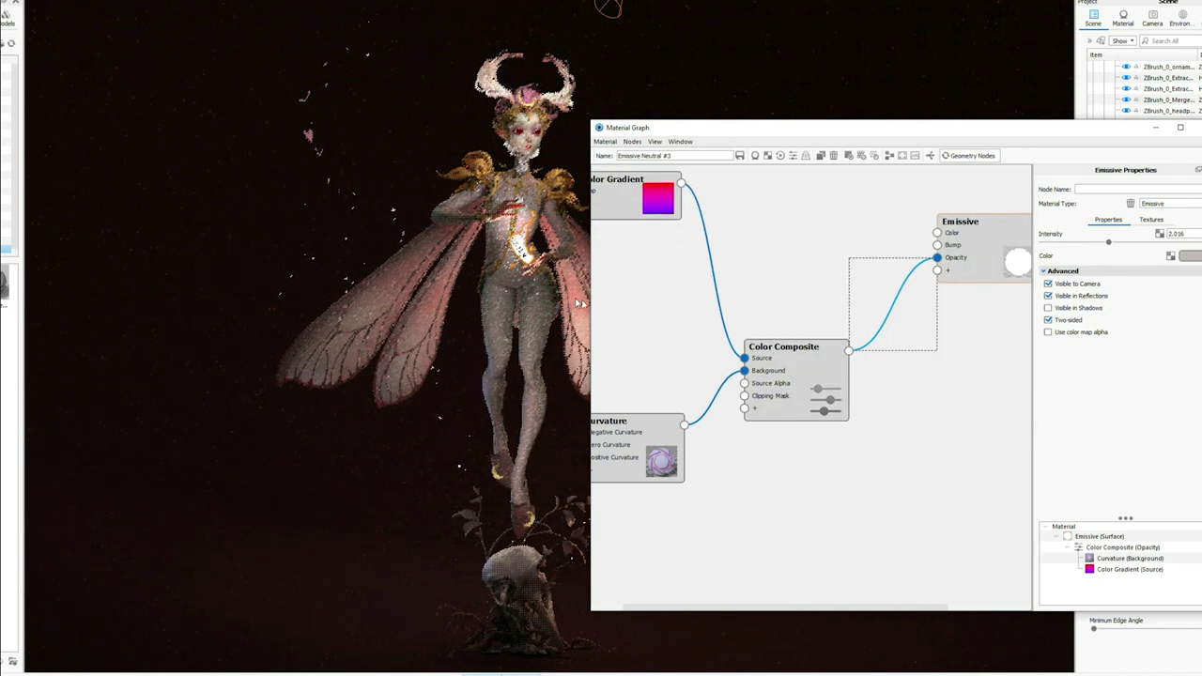
pyautogui.moveTo(155, 14); pyautogui.dragTo(175, 11)
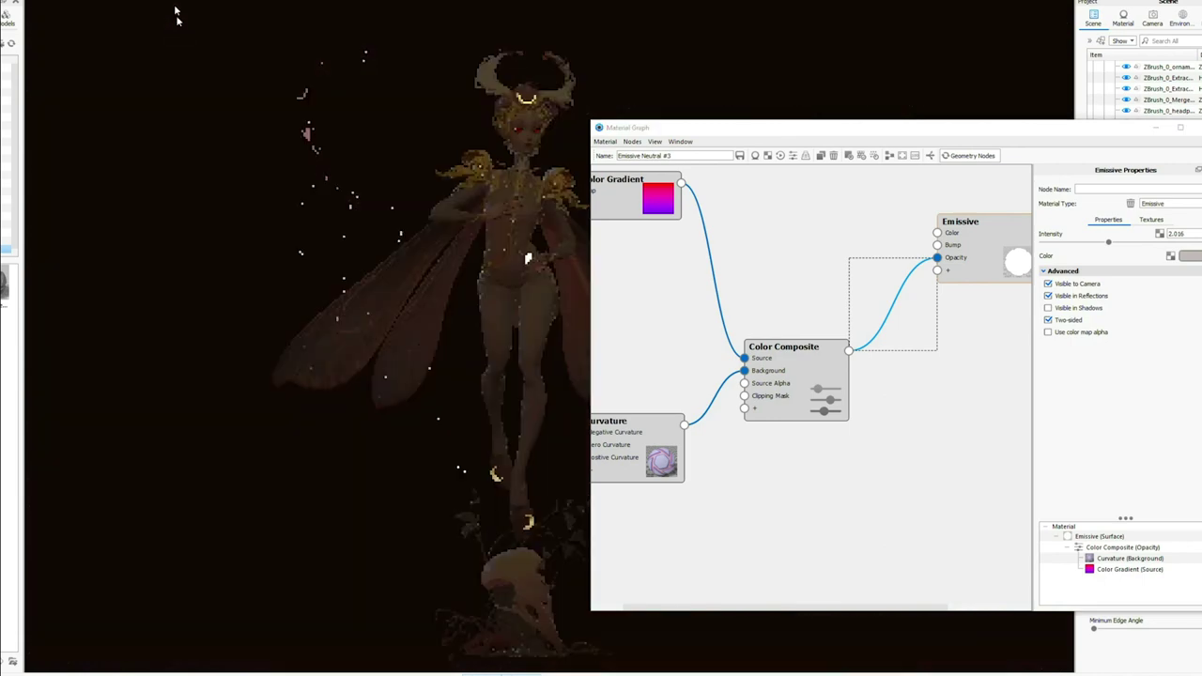
pyautogui.scroll(4, 176, 11)
pyautogui.scroll(-5, 229, 236)
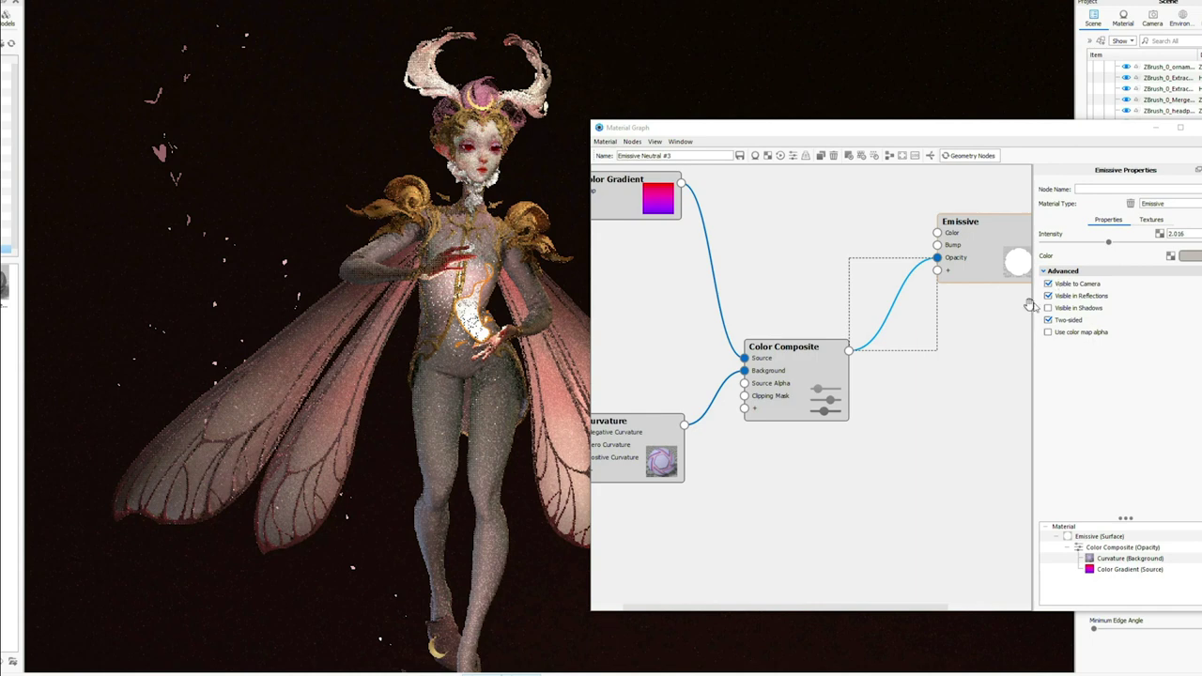
pyautogui.press('Delete')
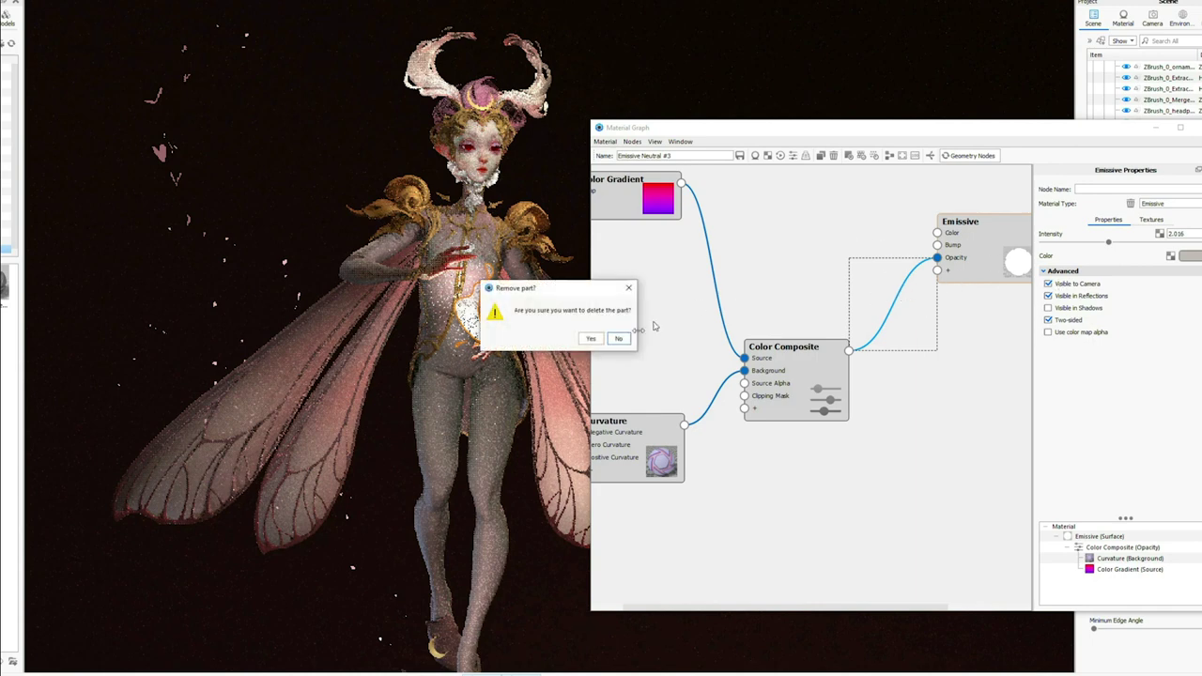
pyautogui.click(612, 341)
# Disconnect the Color Composite from the Emissive node's Opacity to compare the glow, reconnect them and close the material graph.
pyautogui.click(894, 304)
pyautogui.press('Delete')
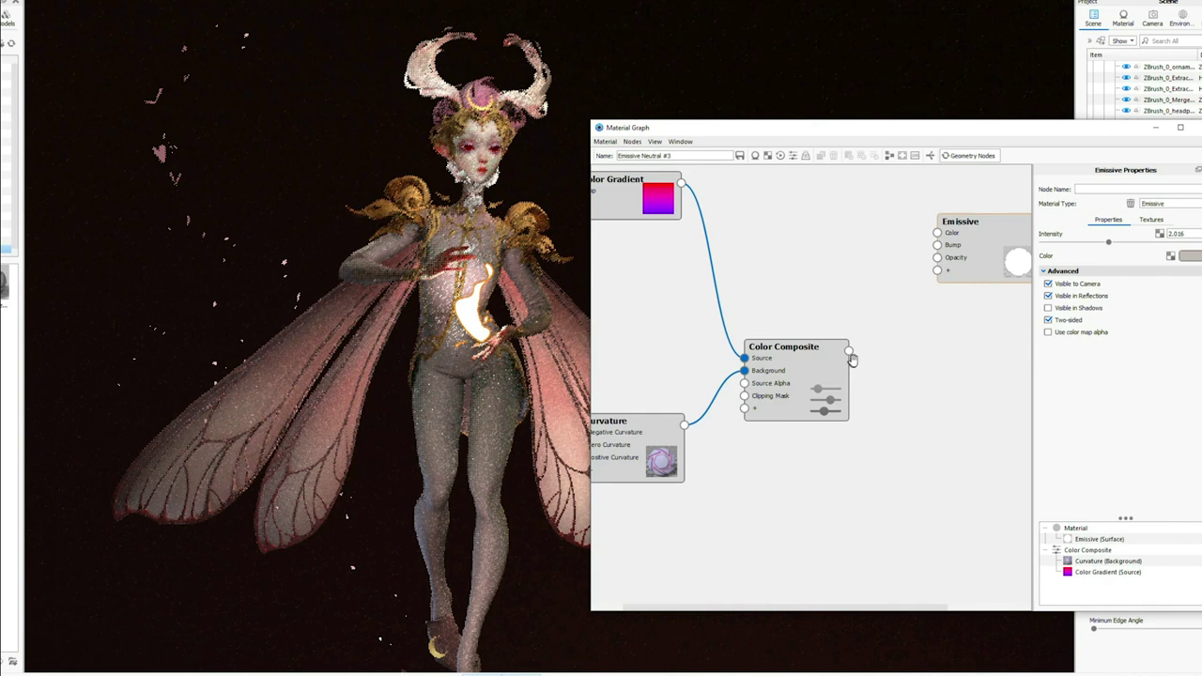
pyautogui.moveTo(849, 351); pyautogui.dragTo(938, 258)
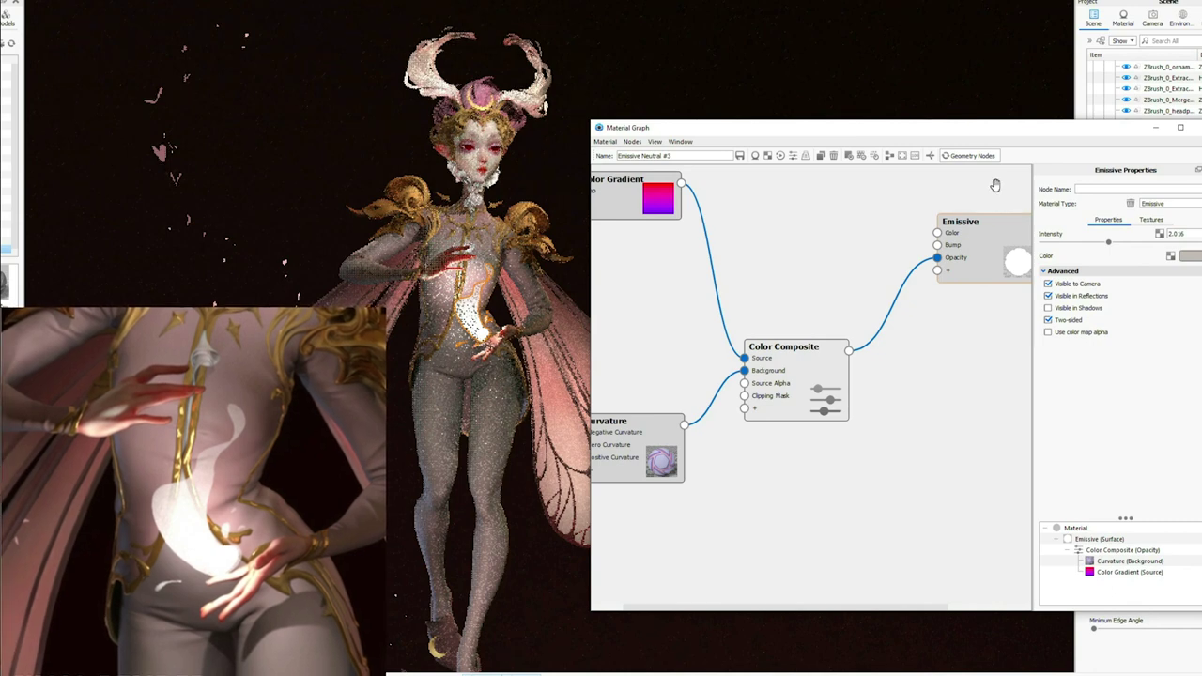
pyautogui.click(1198, 127)
# Examine the material graph of the selected PolySphere part's Emissive Neutral lights material and close it.
pyautogui.moveTo(1173, 229)
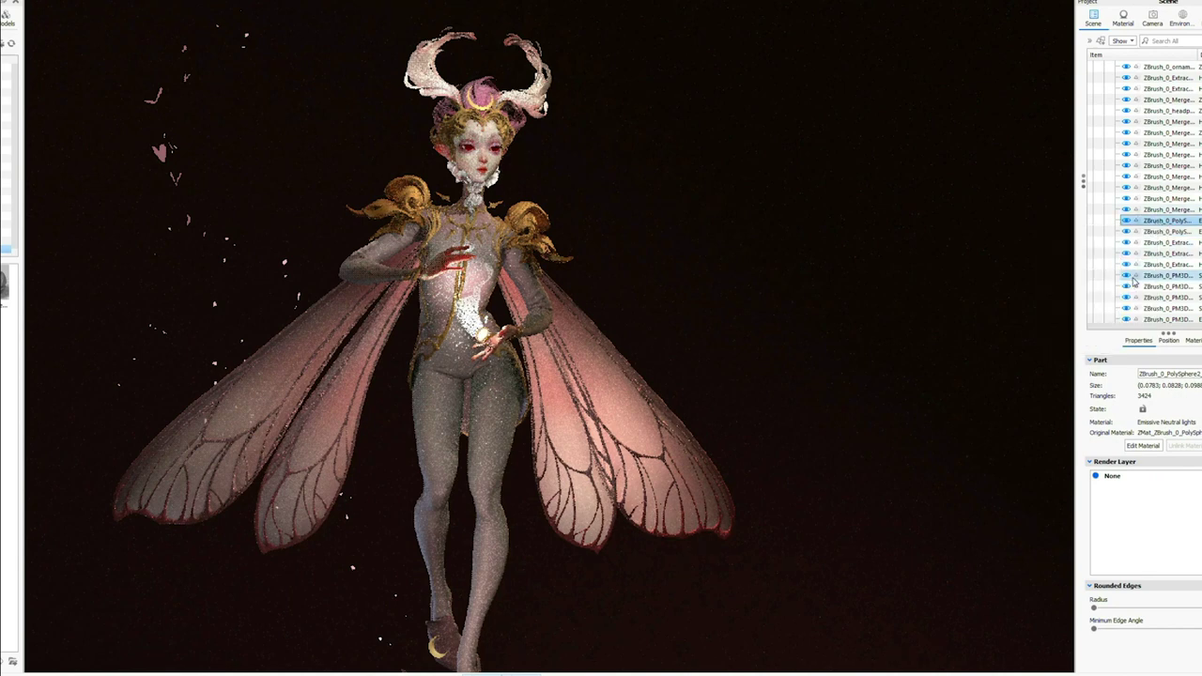
pyautogui.rightClick(1099, 222)
pyautogui.moveTo(1122, 227)
pyautogui.click(1029, 228)
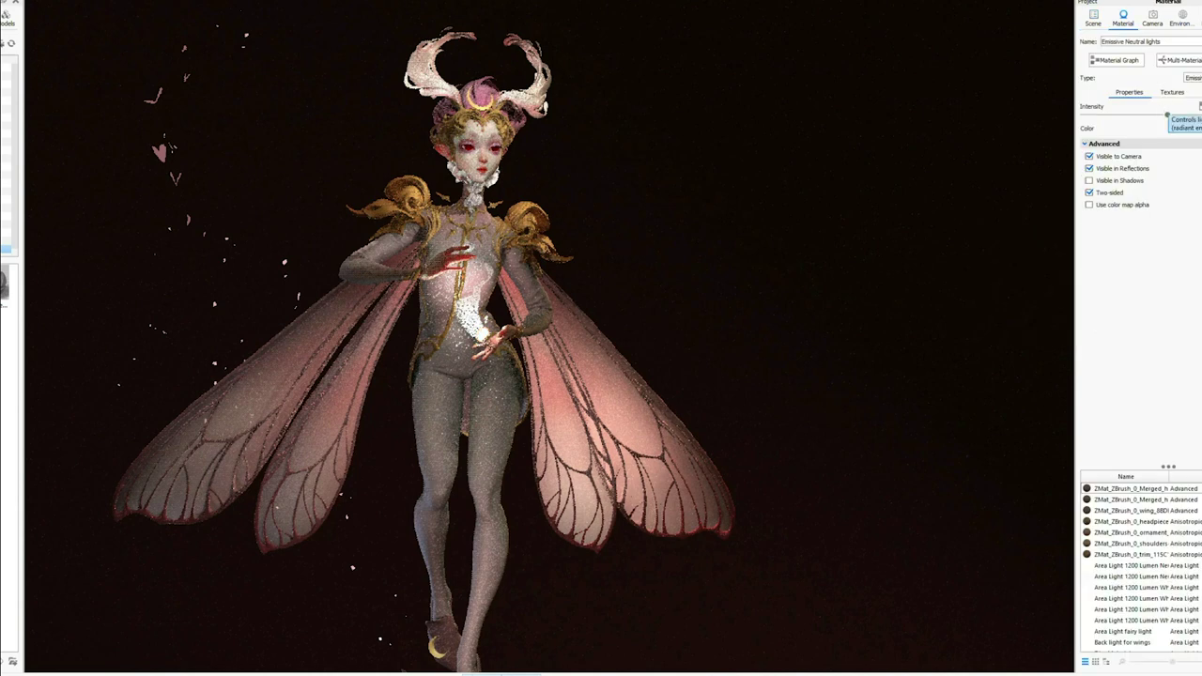
pyautogui.click(1117, 60)
pyautogui.moveTo(820, 404); pyautogui.dragTo(797, 318)
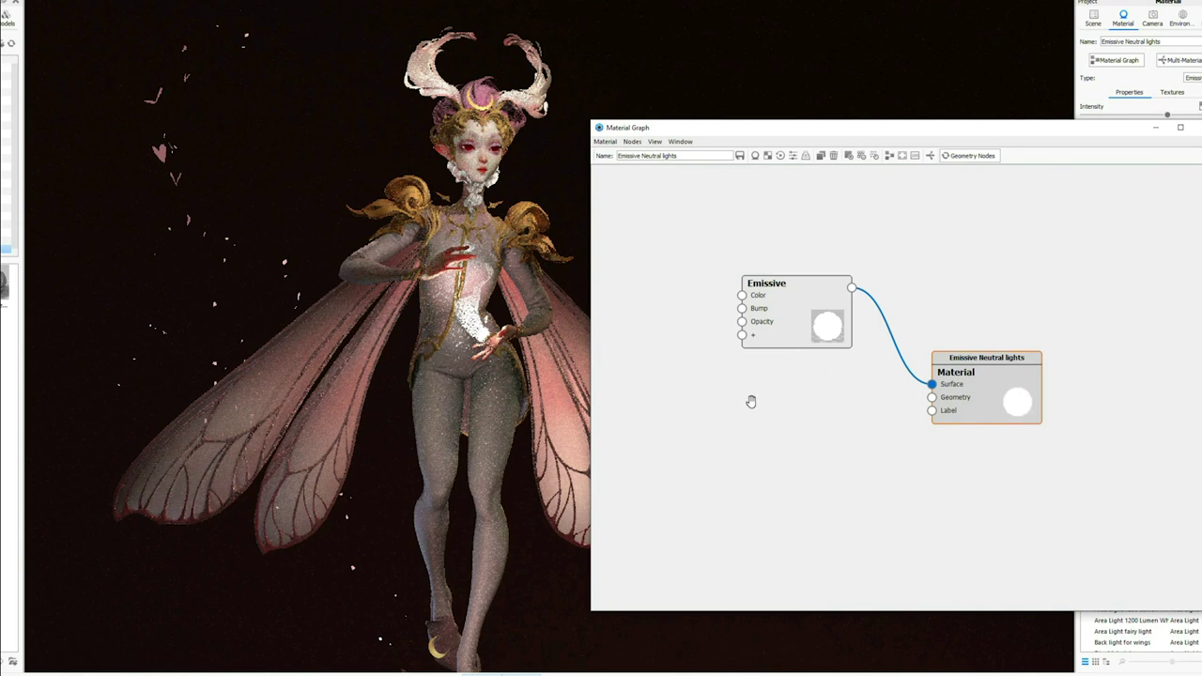
pyautogui.click(1195, 126)
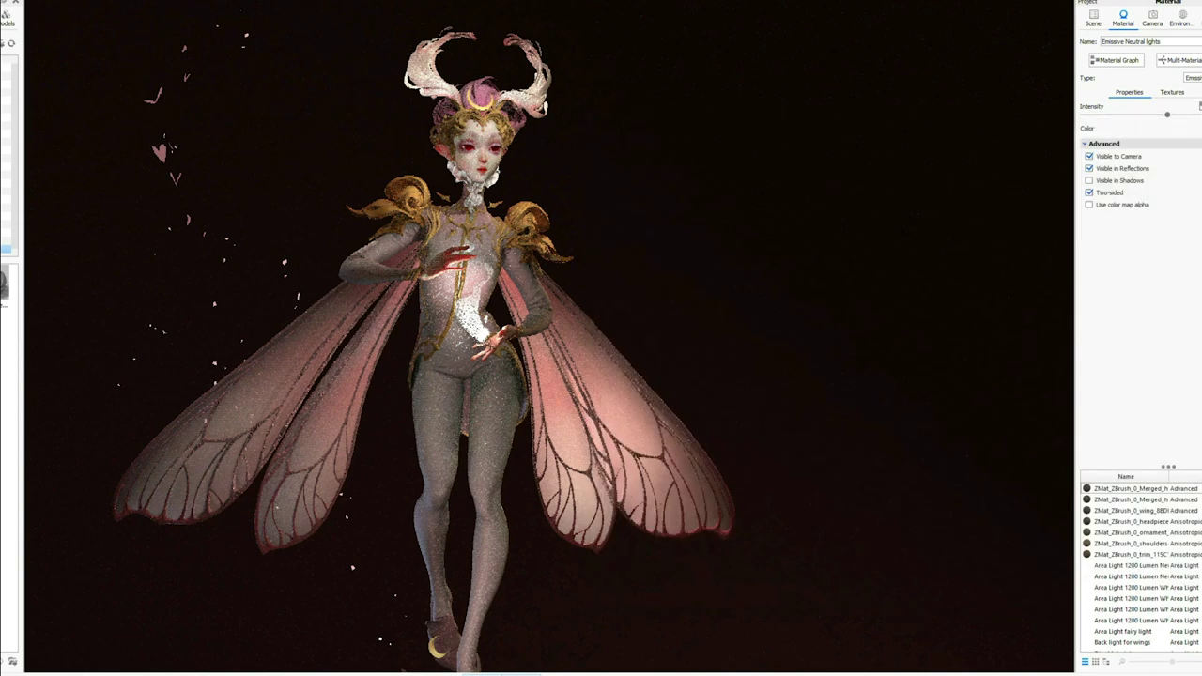
# Inspect the Sphere light group's Area Light fairy light material and toggle the group's visibility to compare its effect on the hands.
pyautogui.click(1094, 18)
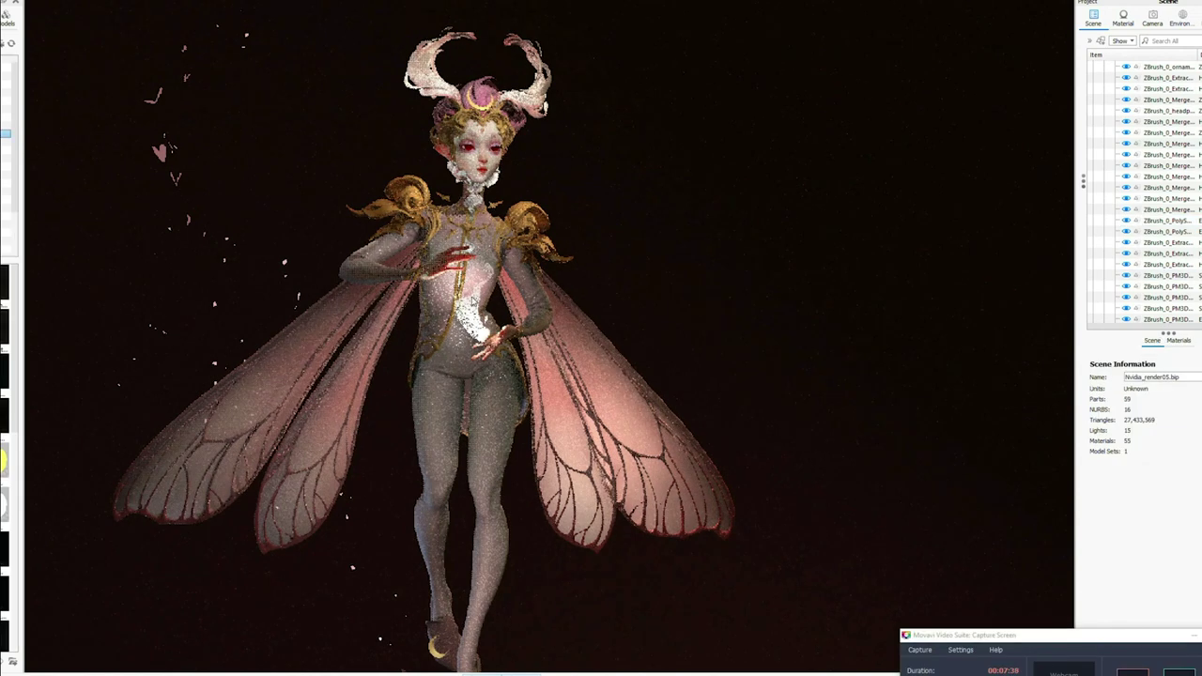
pyautogui.scroll(-10, 1146, 245)
pyautogui.click(1118, 267)
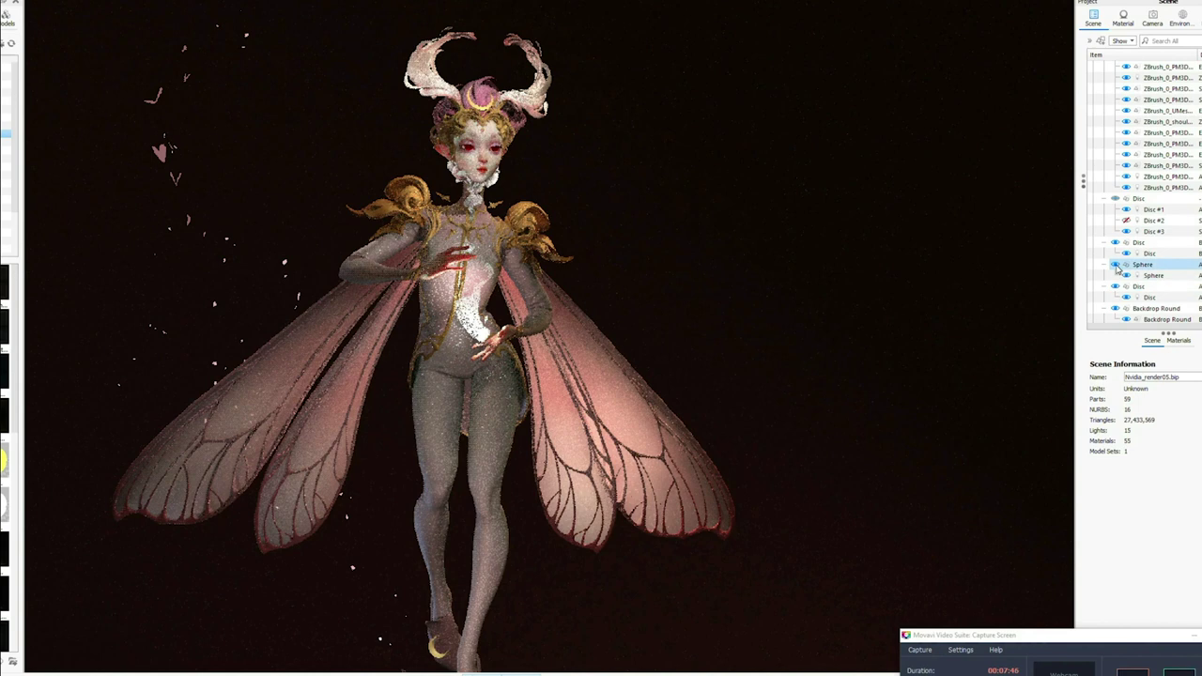
pyautogui.click(1105, 265)
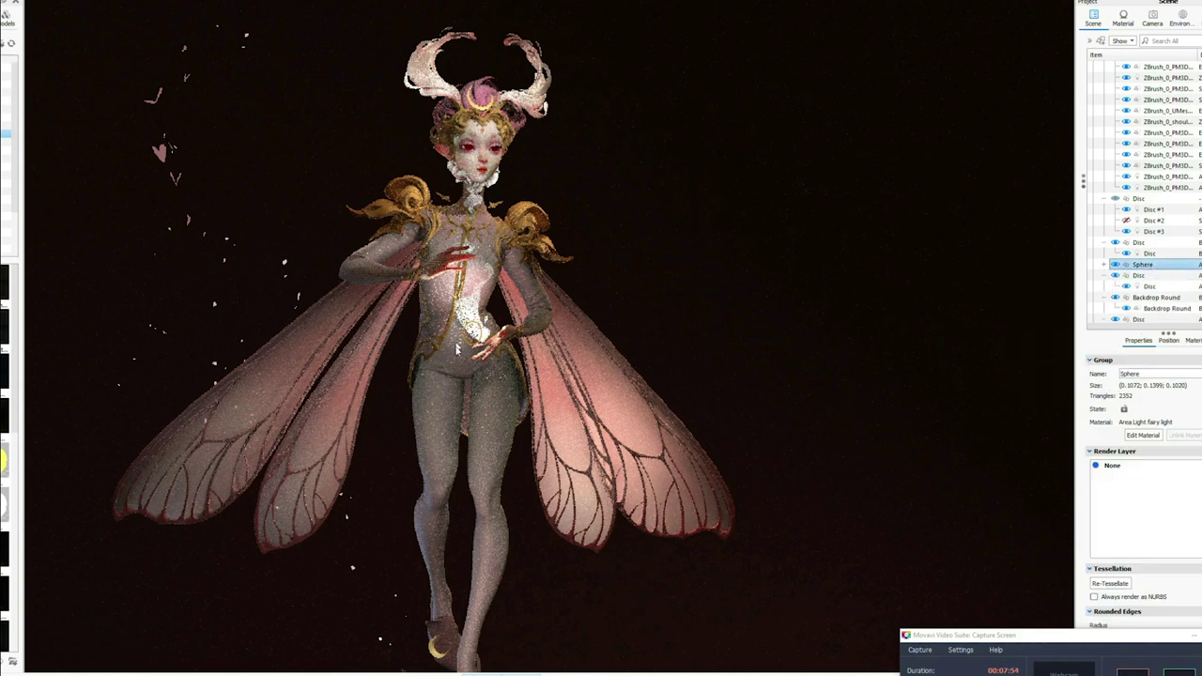
pyautogui.rightClick(1142, 265)
pyautogui.moveTo(1144, 272)
pyautogui.click(1035, 271)
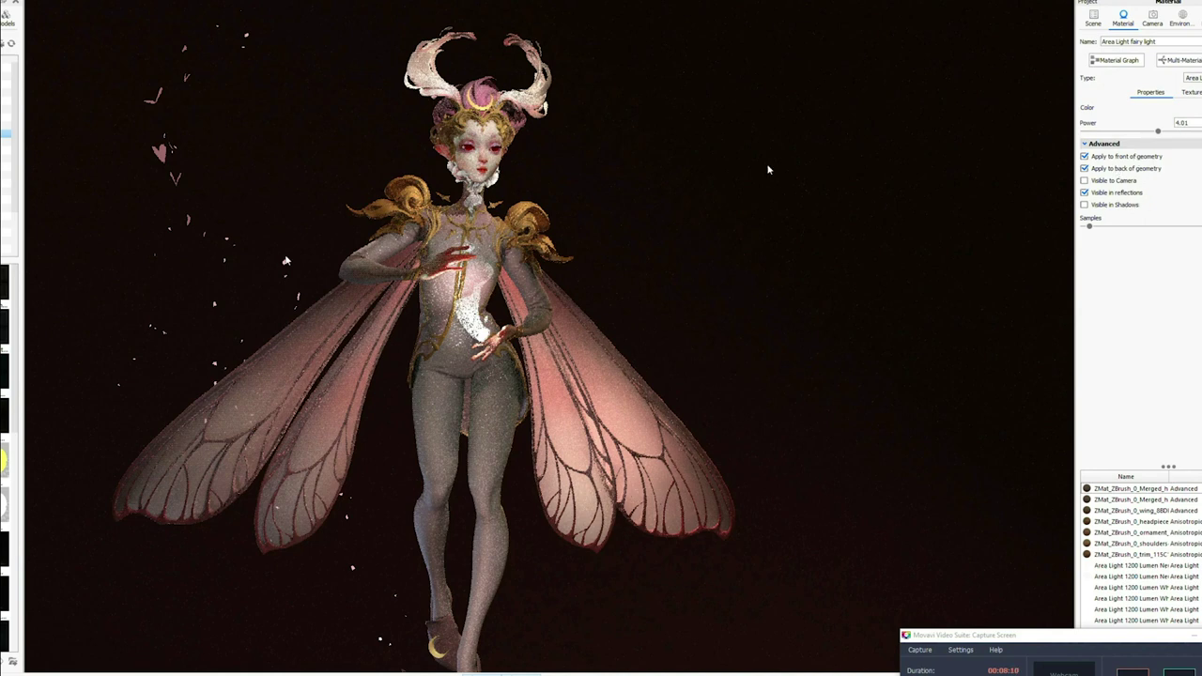
pyautogui.click(1095, 23)
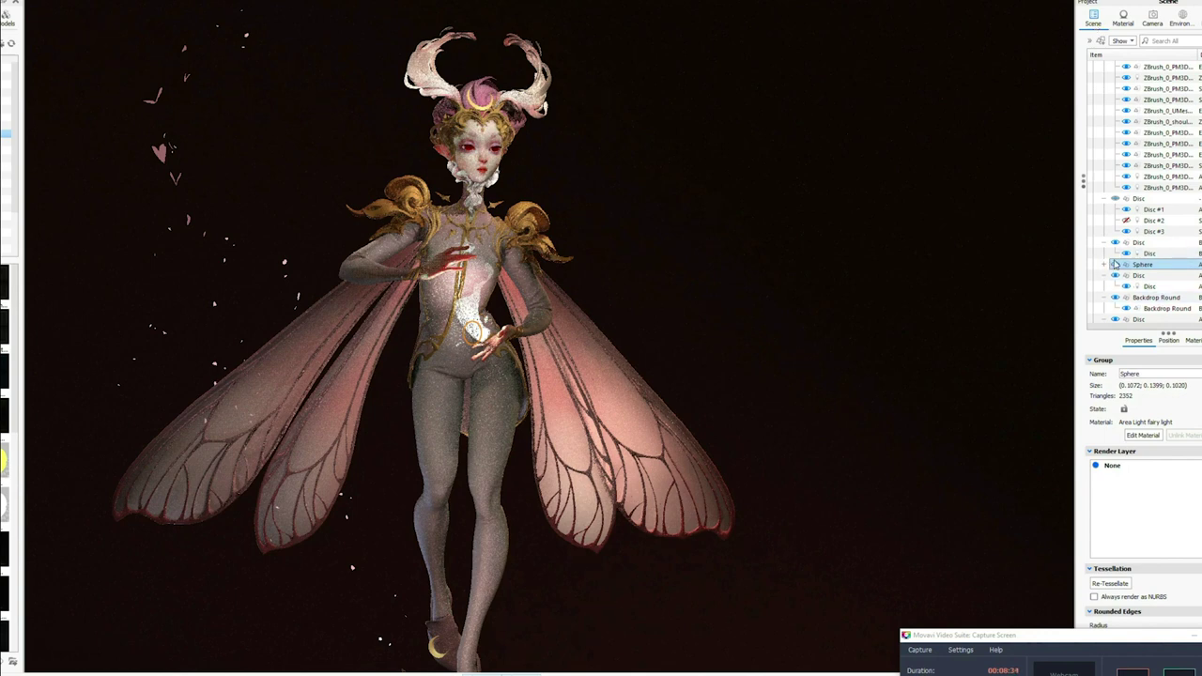
pyautogui.click(1115, 266)
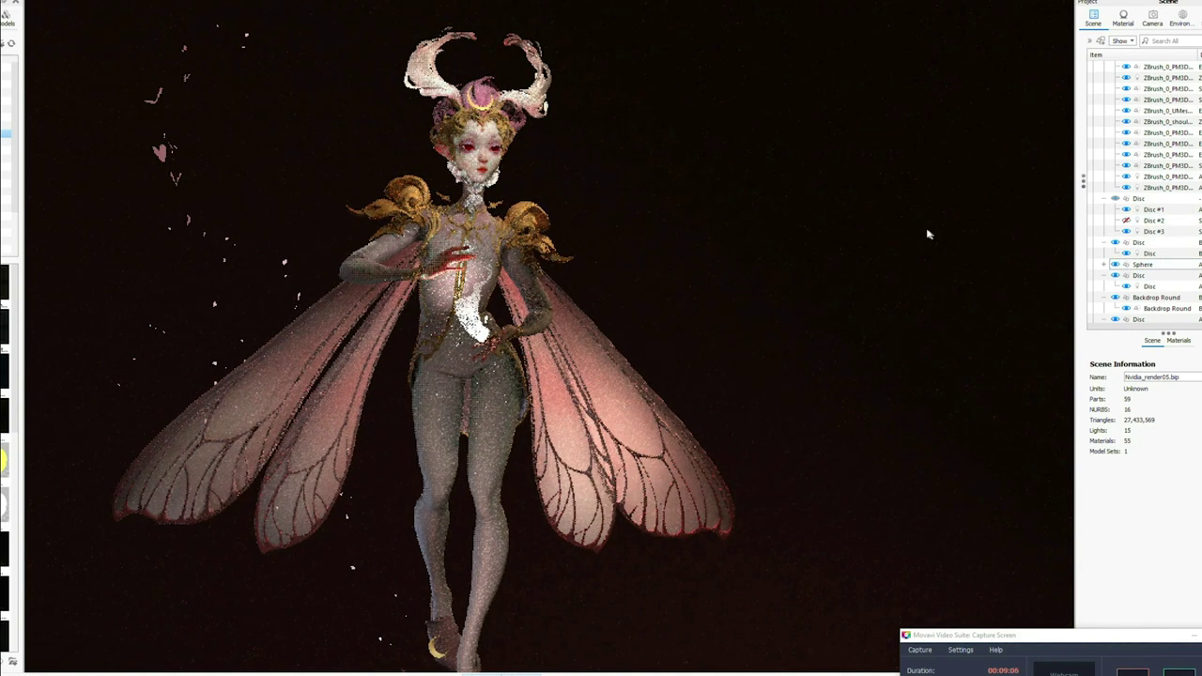
# Select the floating heart-shaped petals beside the character and open their Emissive Neutral material for editing.
pyautogui.scroll(-3, 835, 376)
pyautogui.moveTo(836, 462); pyautogui.dragTo(855, 338, button='middle')
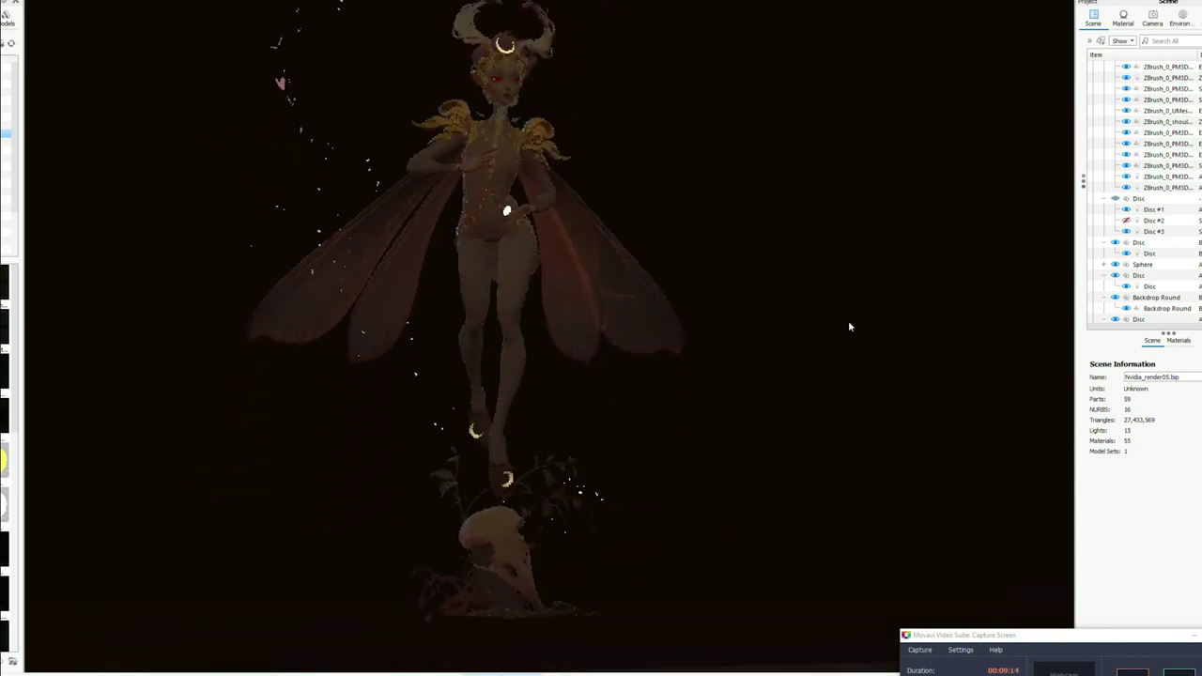
pyautogui.click(291, 102)
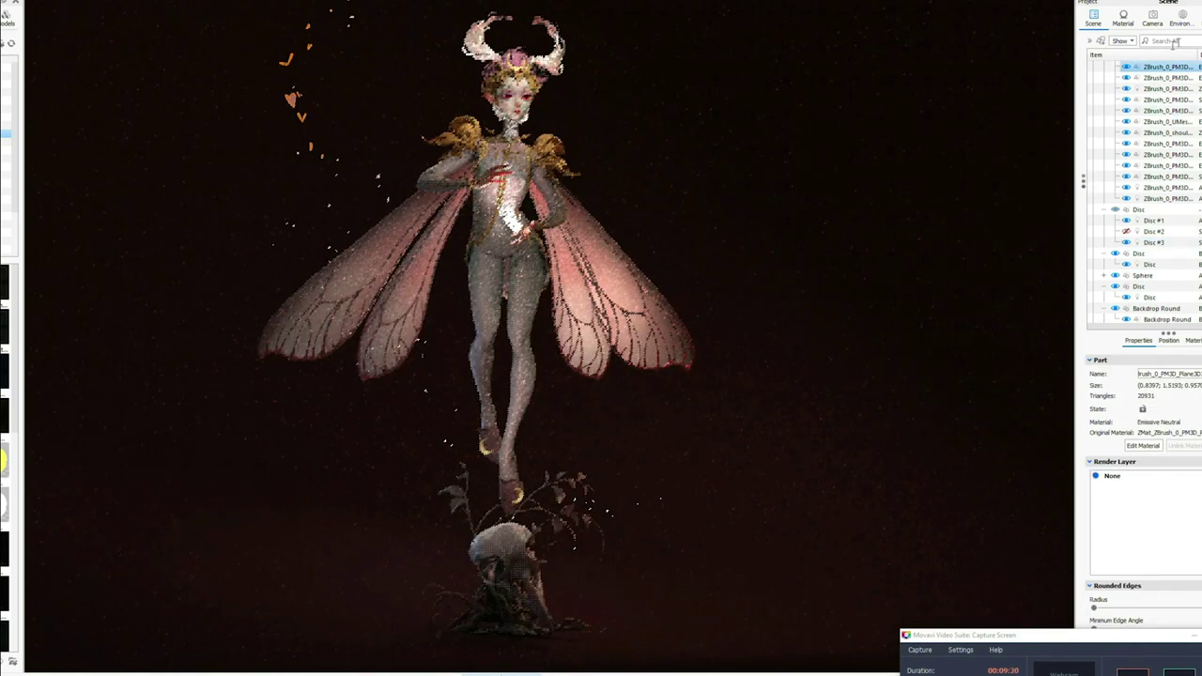
pyautogui.click(864, 344)
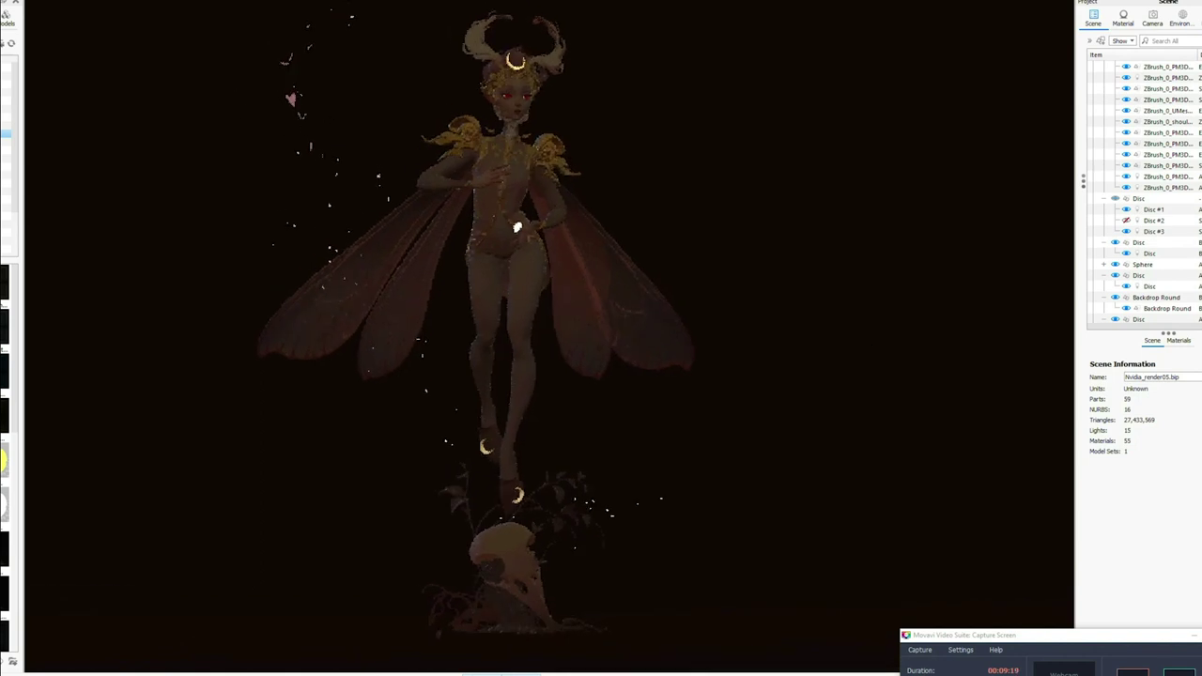
pyautogui.click(291, 103)
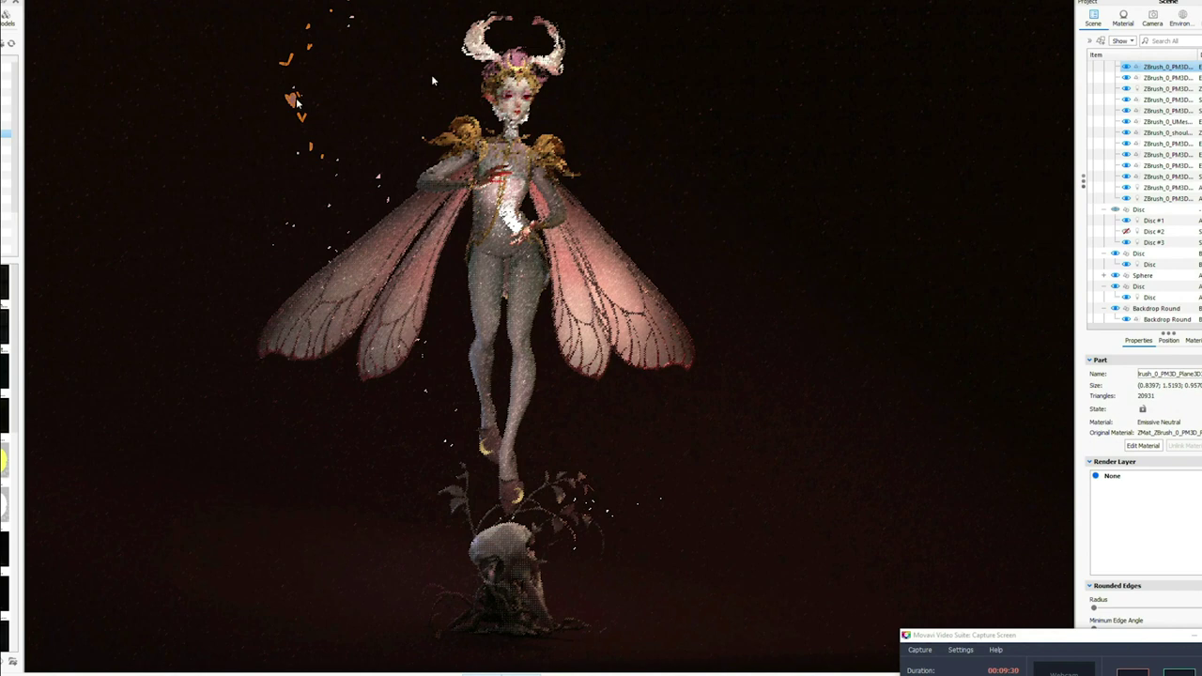
pyautogui.rightClick(1102, 68)
pyautogui.moveTo(1118, 74)
pyautogui.click(1071, 87)
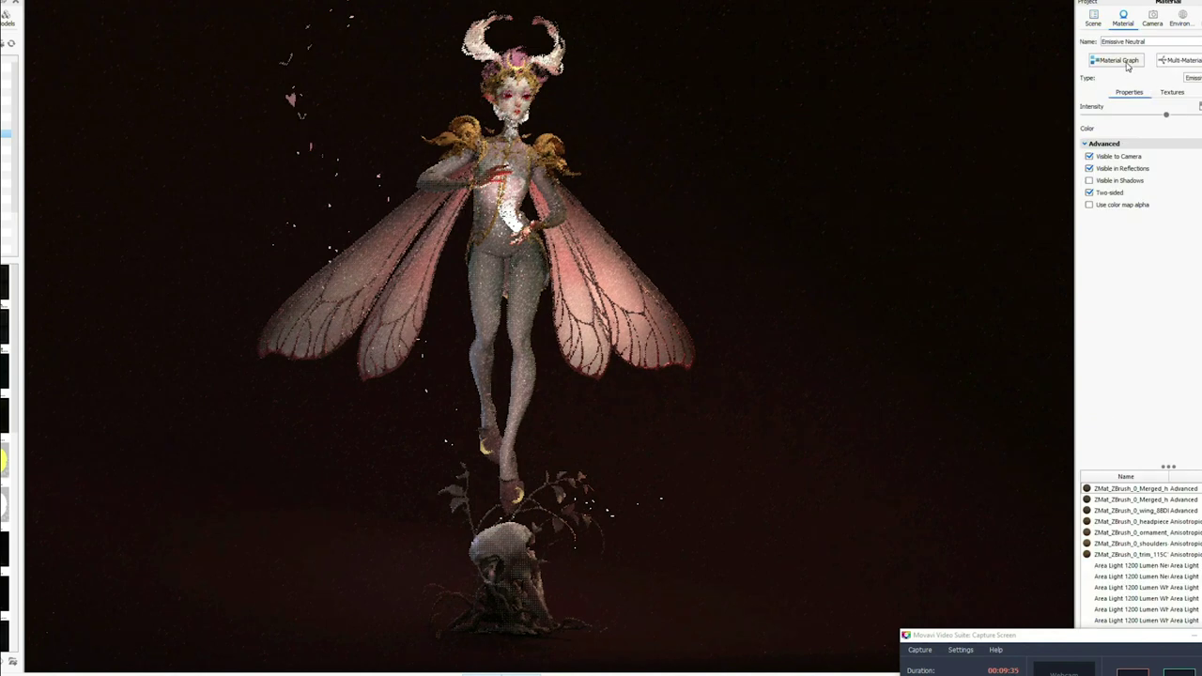
# Reposition the Color Gradient node in the Emissive Neutral graph, show the Emissive node's properties and close the graph.
pyautogui.moveTo(701, 362); pyautogui.dragTo(693, 293)
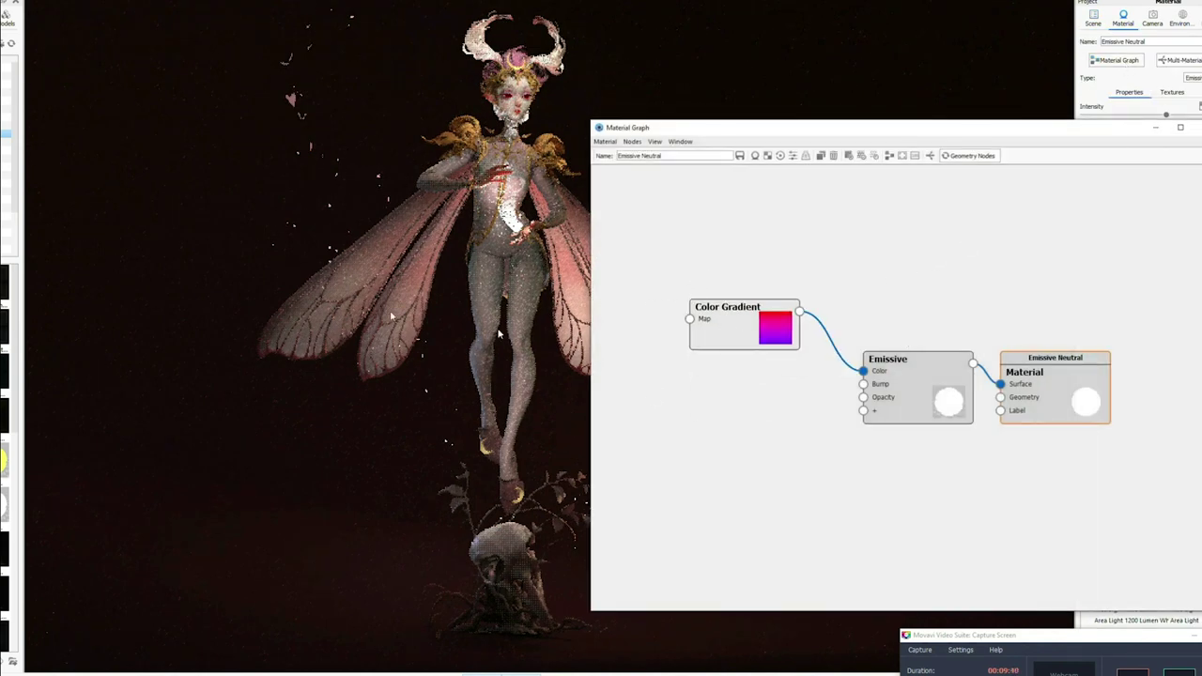
pyautogui.click(921, 393)
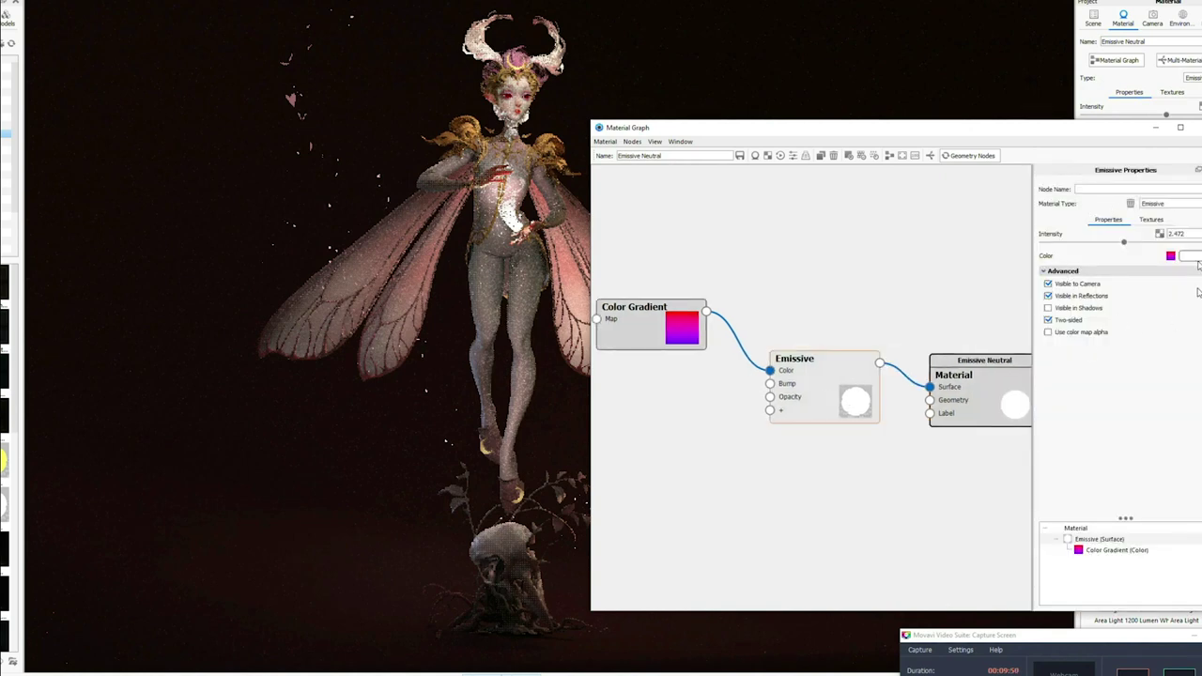
pyautogui.click(1199, 128)
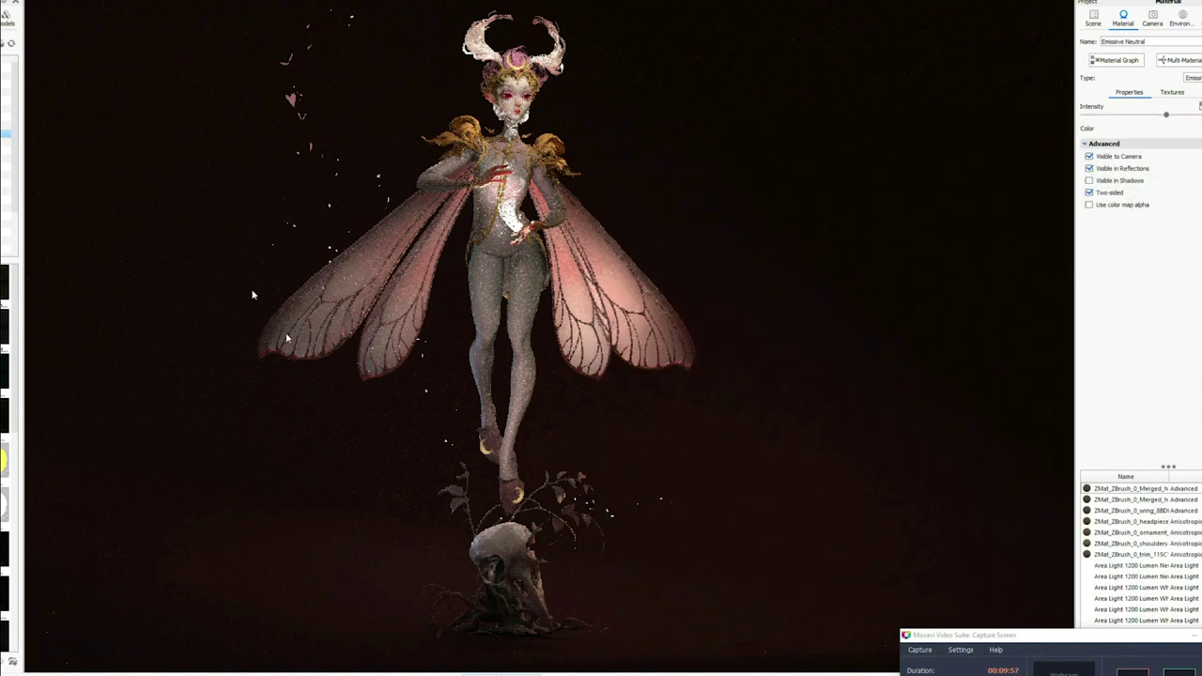
# Identify individual character and skull-base parts by selecting them one by one in the scene list.
pyautogui.moveTo(531, 507); pyautogui.dragTo(651, 419)
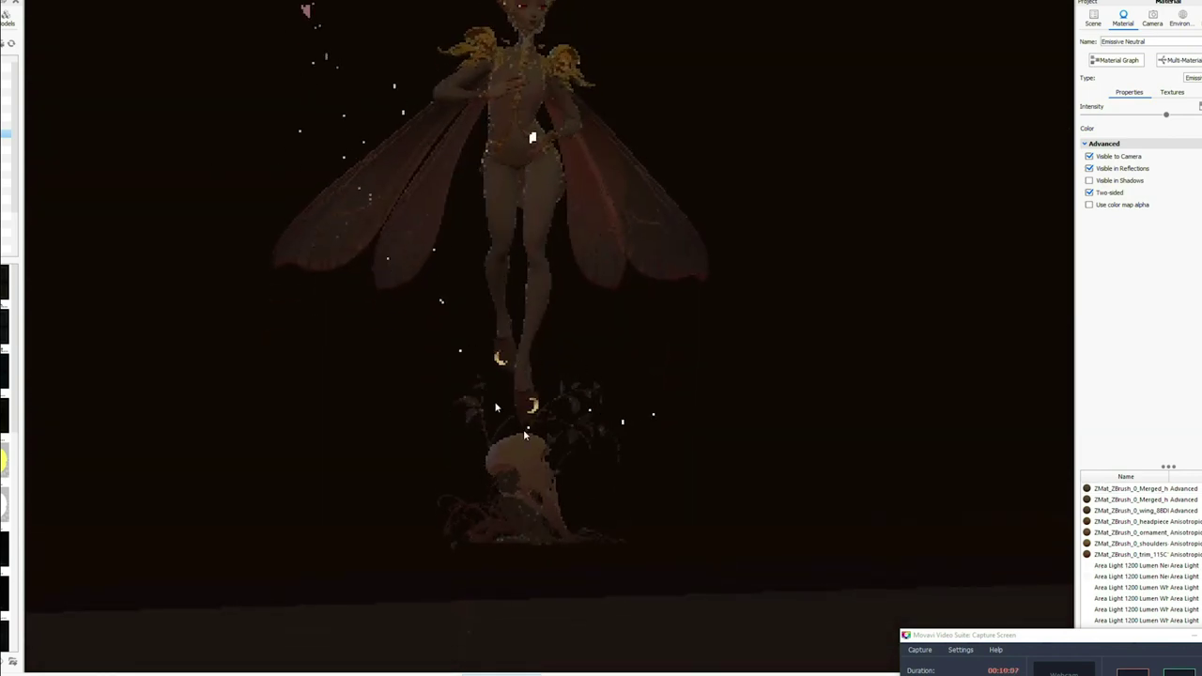
pyautogui.scroll(4, 541, 201)
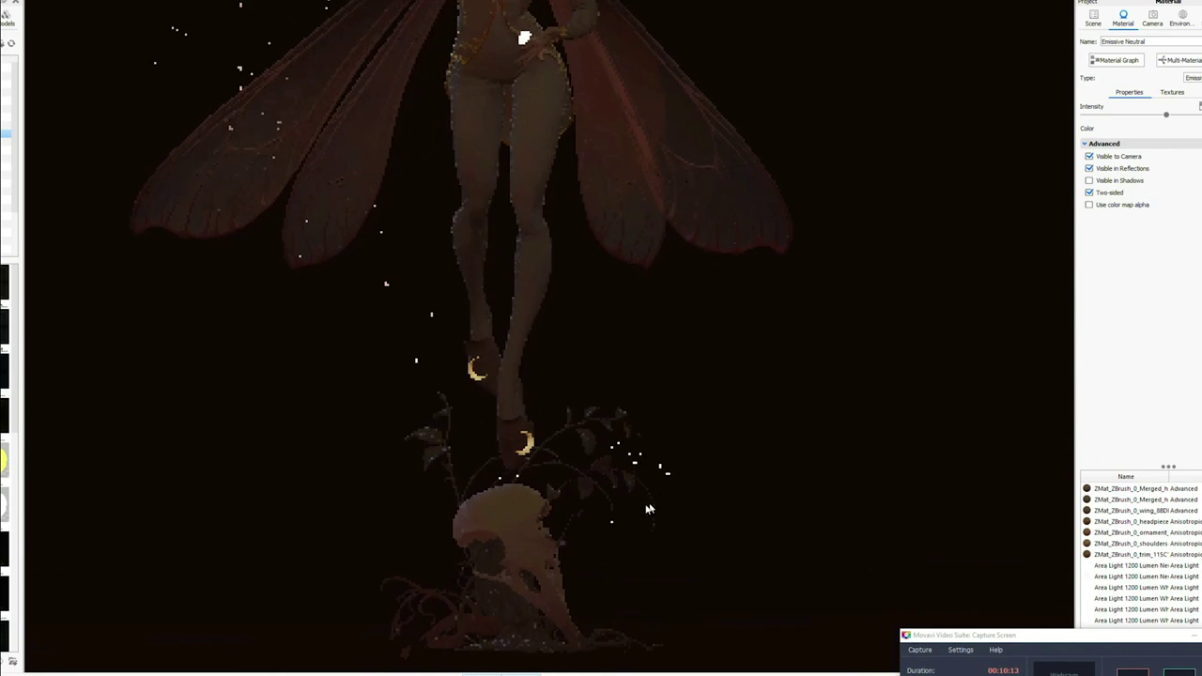
pyautogui.click(1094, 19)
pyautogui.click(1168, 199)
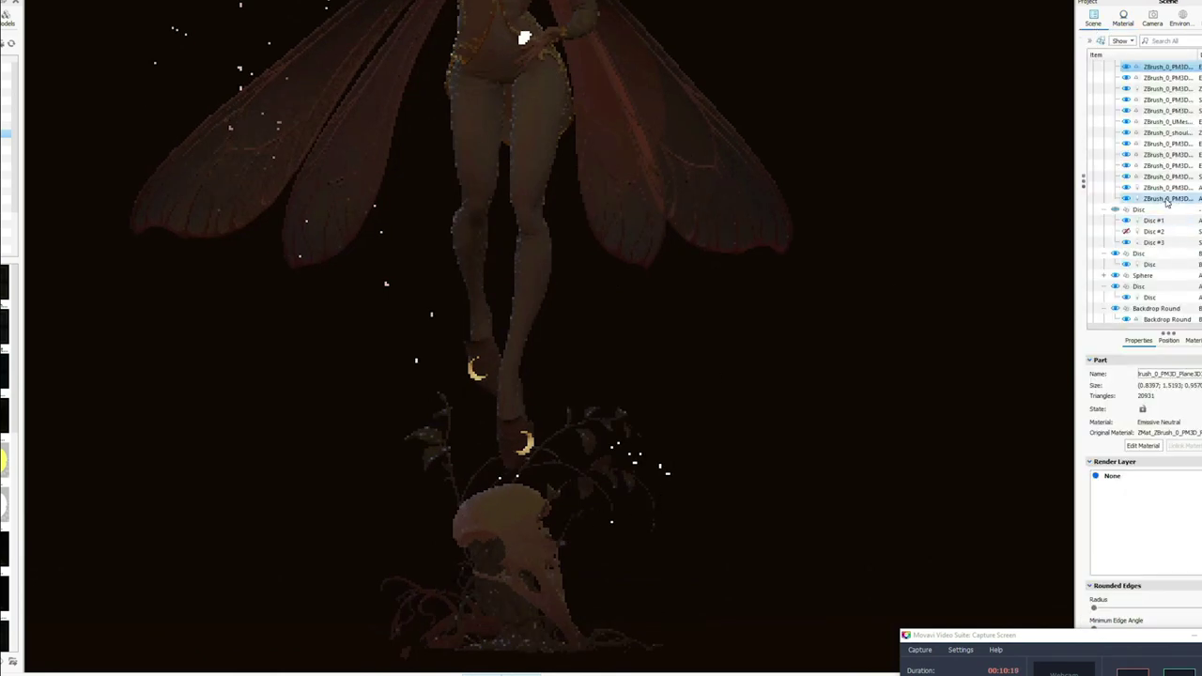
pyautogui.click(1166, 188)
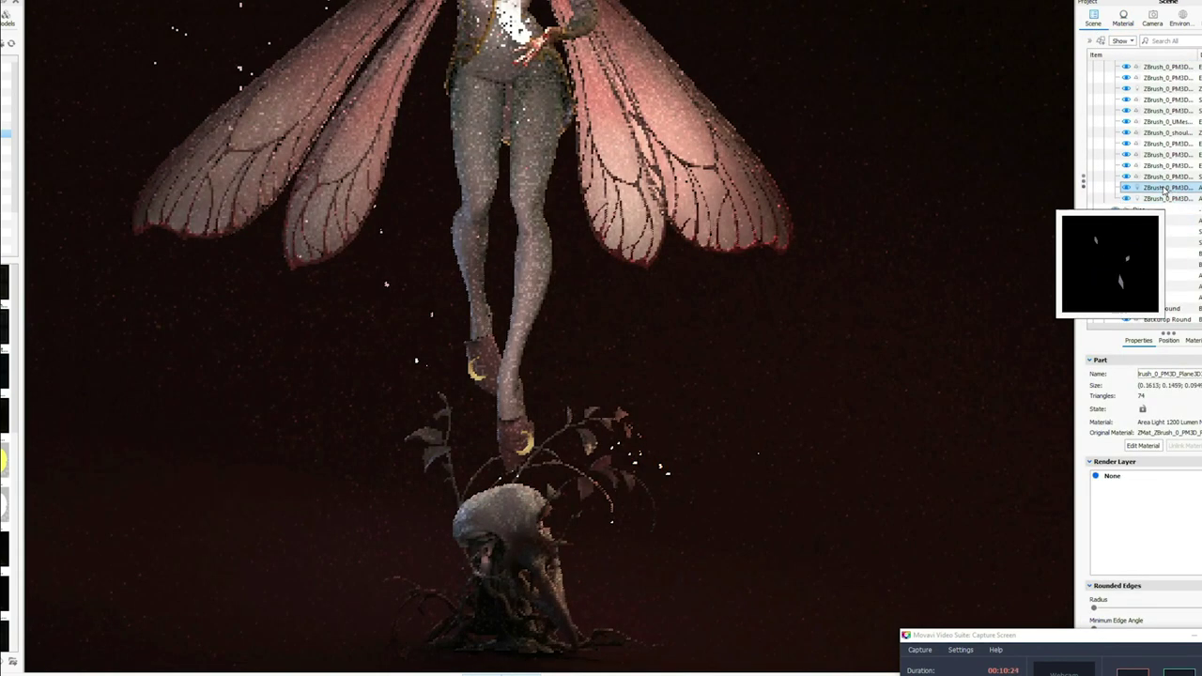
pyautogui.click(1167, 178)
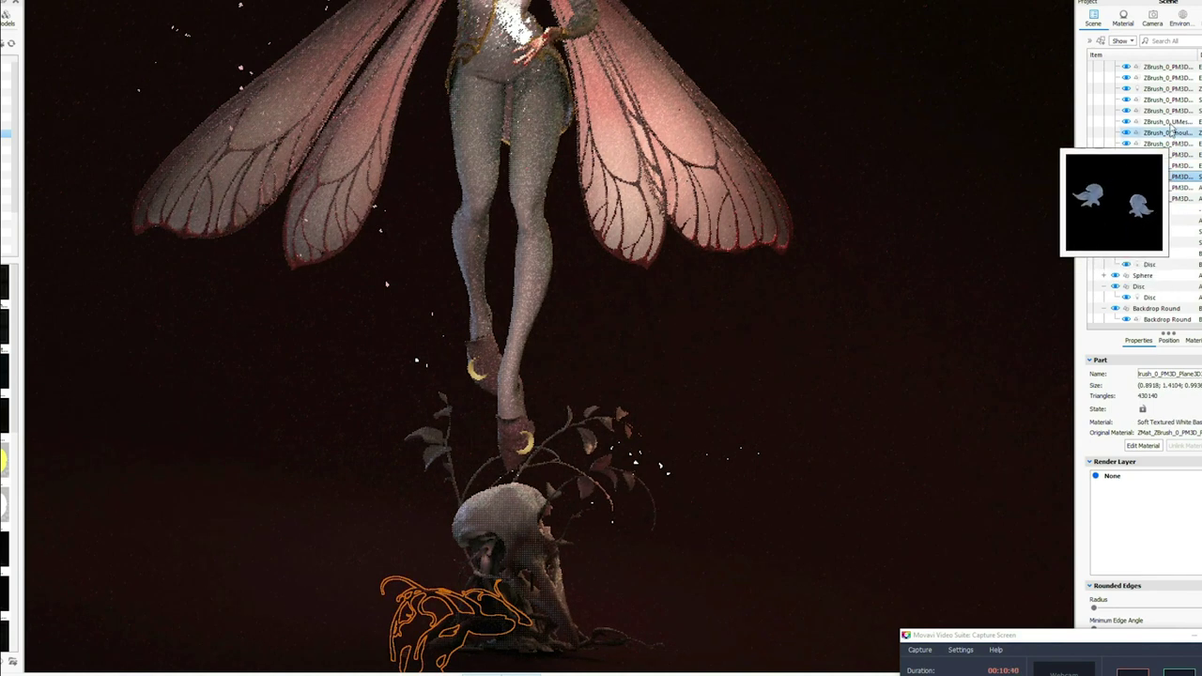
pyautogui.rightClick(1161, 91)
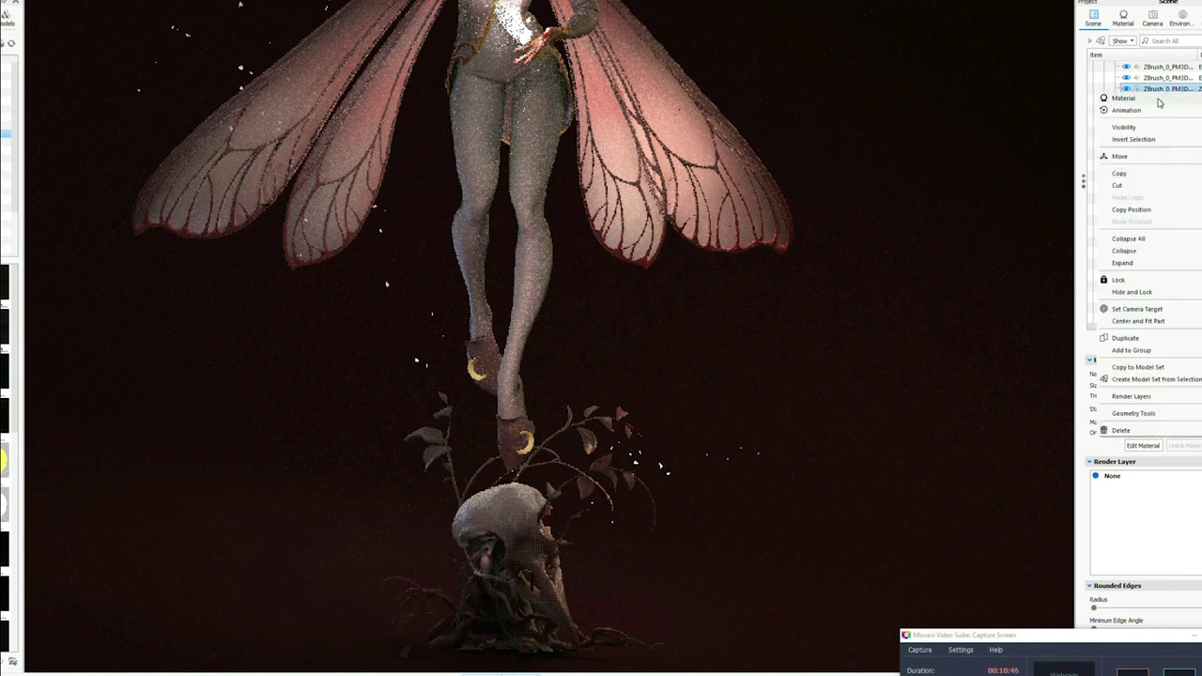
pyautogui.moveTo(1157, 99)
pyautogui.click(1033, 104)
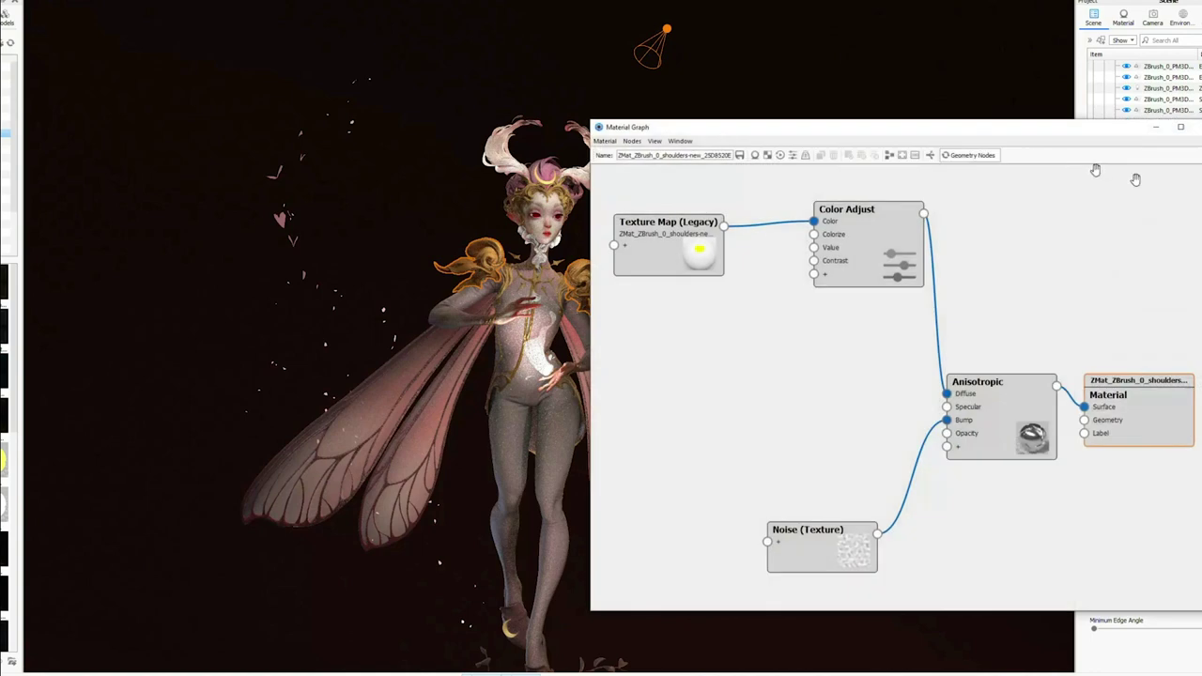
# Rearrange the Texture Map, Color Adjust, Anisotropic, Noise (Texture) and Material nodes in the shoulder ornaments' material graph to spread out their connections.
pyautogui.moveTo(832, 280); pyautogui.dragTo(818, 346)
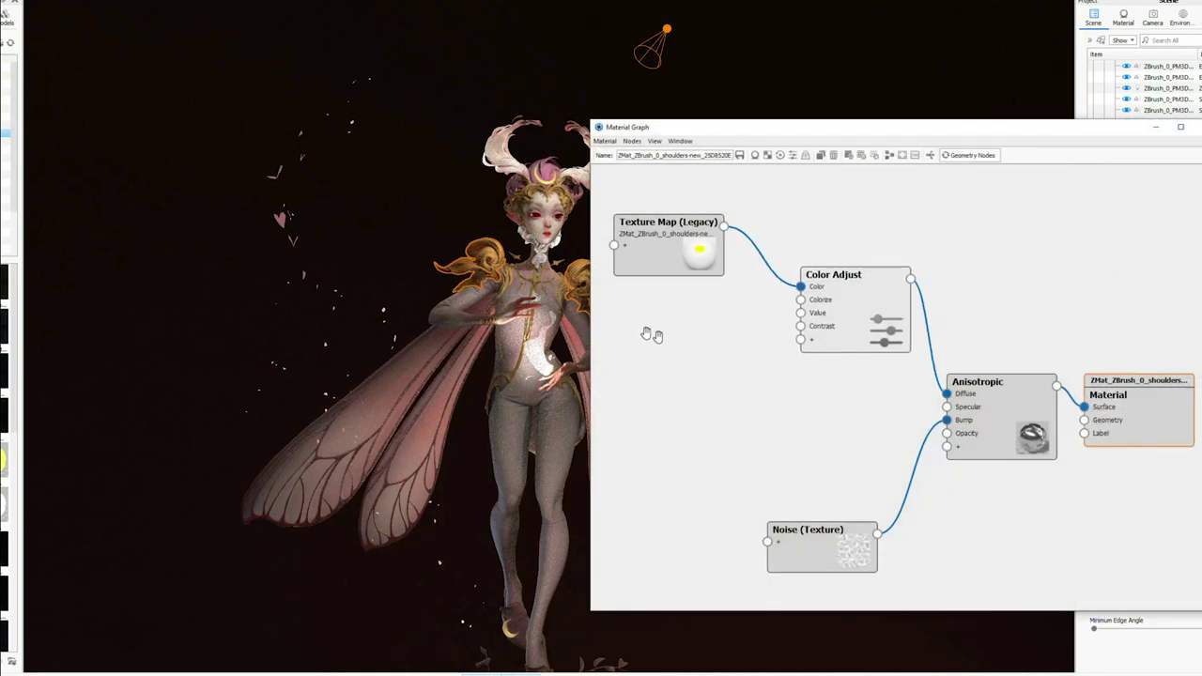
pyautogui.moveTo(647, 242); pyautogui.dragTo(681, 235)
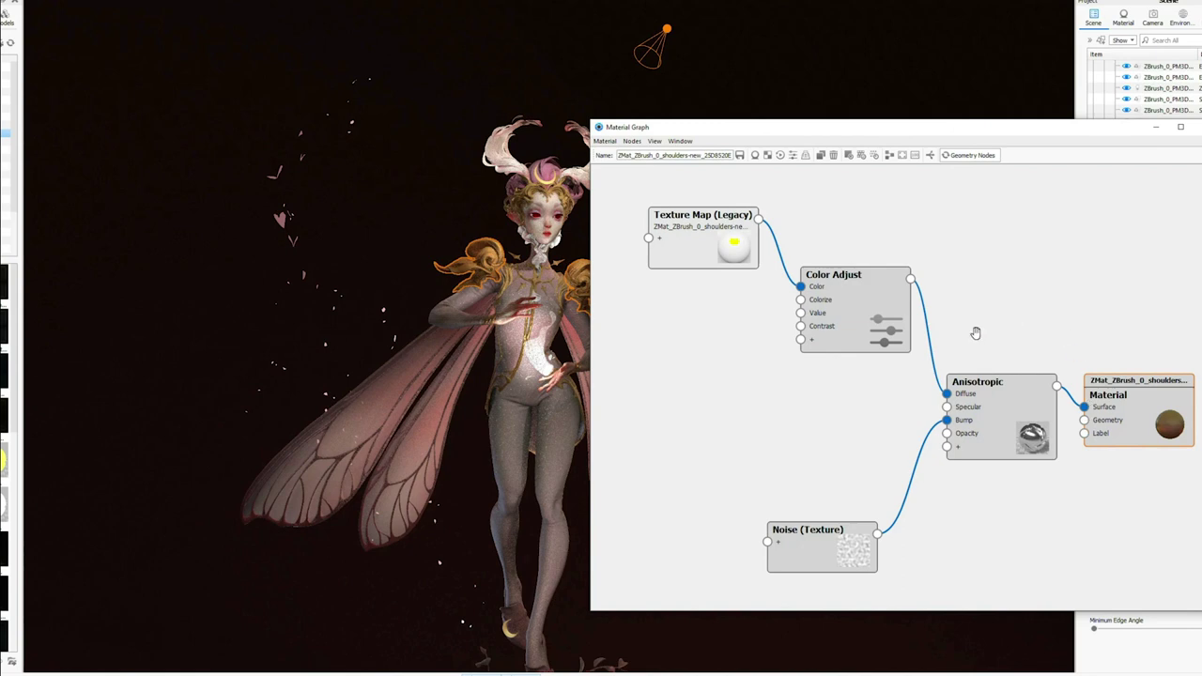
pyautogui.moveTo(1013, 423); pyautogui.dragTo(1015, 402)
pyautogui.moveTo(1117, 398); pyautogui.dragTo(1134, 340)
pyautogui.moveTo(1011, 403); pyautogui.dragTo(1020, 401)
pyautogui.moveTo(1132, 355); pyautogui.dragTo(1138, 380)
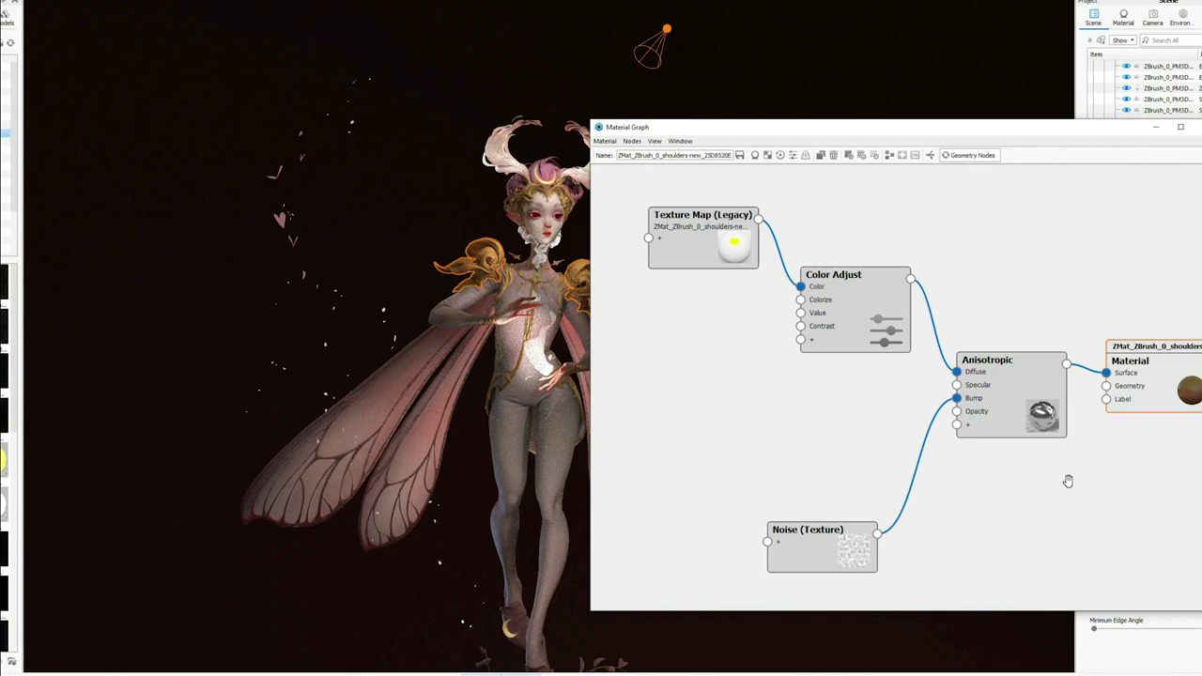
pyautogui.moveTo(803, 562); pyautogui.dragTo(764, 525)
pyautogui.moveTo(700, 264); pyautogui.dragTo(689, 256)
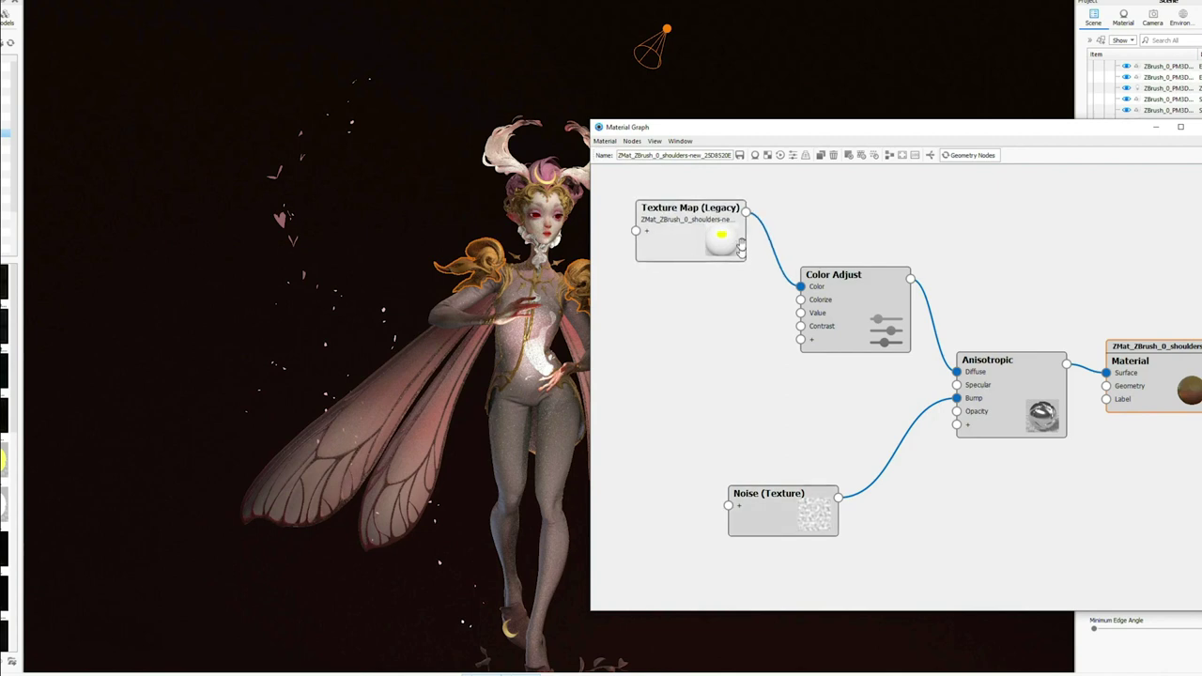
pyautogui.moveTo(683, 235); pyautogui.dragTo(679, 227)
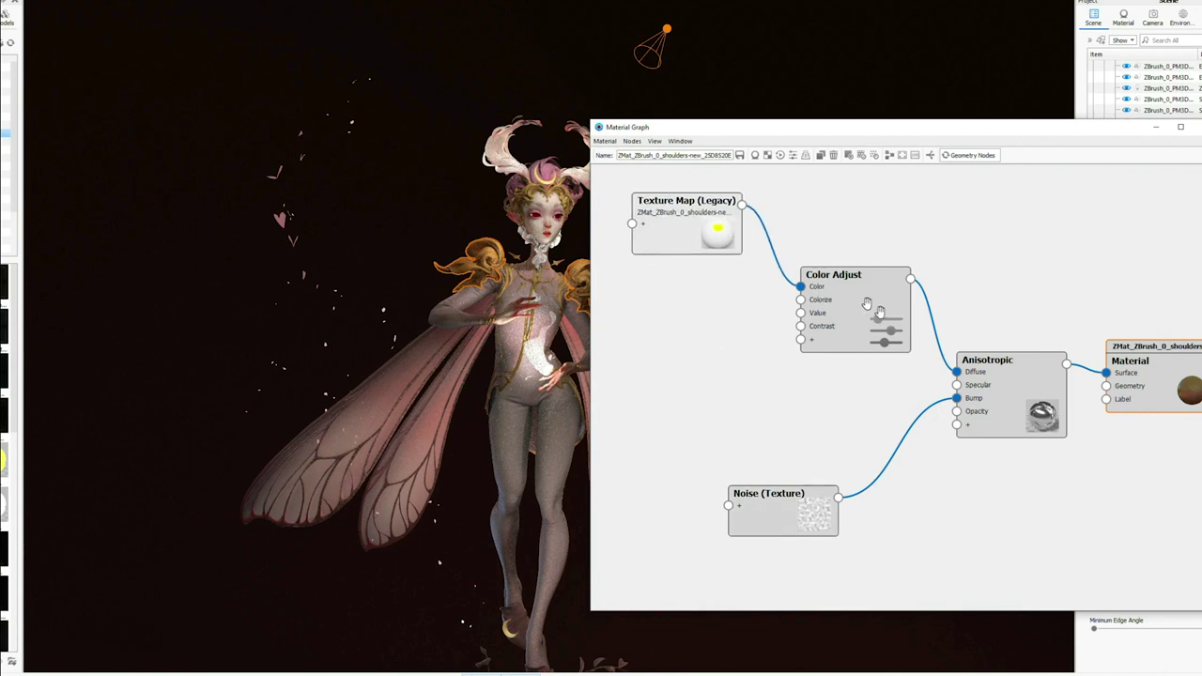
pyautogui.moveTo(891, 321); pyautogui.dragTo(892, 304)
# Inspect the Color Adjust and Noise (Texture) nodes' properties and preview the noise bump texture on the shoulder ornaments.
pyautogui.click(865, 295)
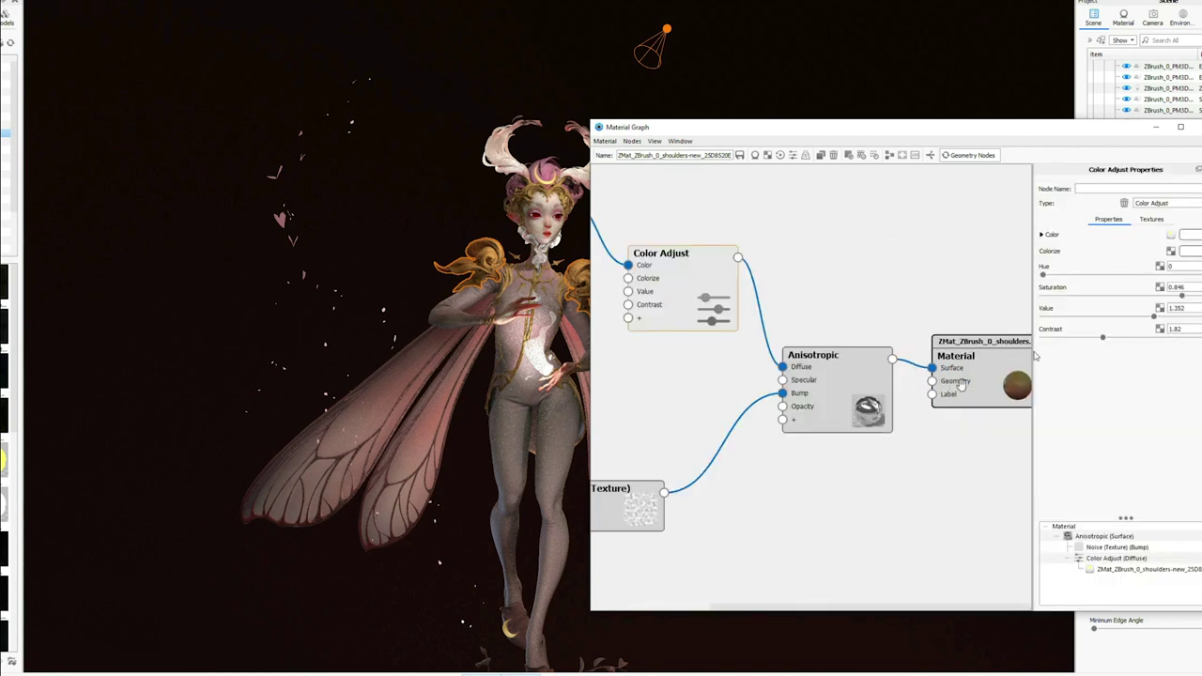
pyautogui.moveTo(760, 516); pyautogui.dragTo(832, 462, button='middle')
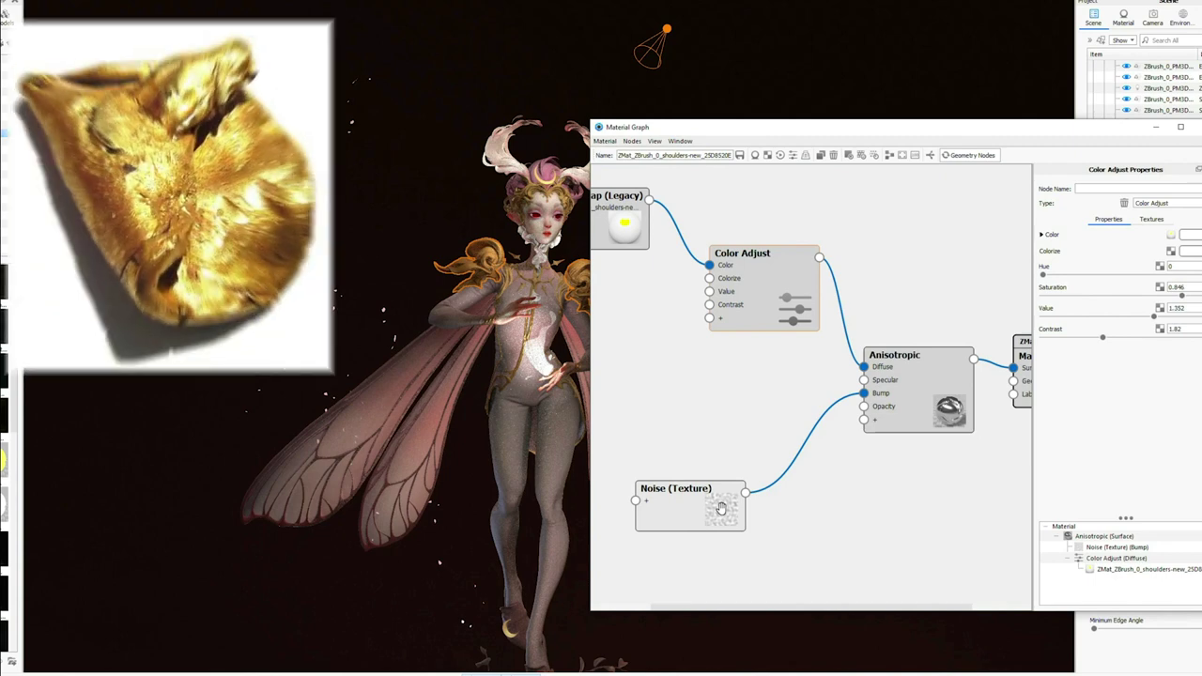
pyautogui.click(721, 508)
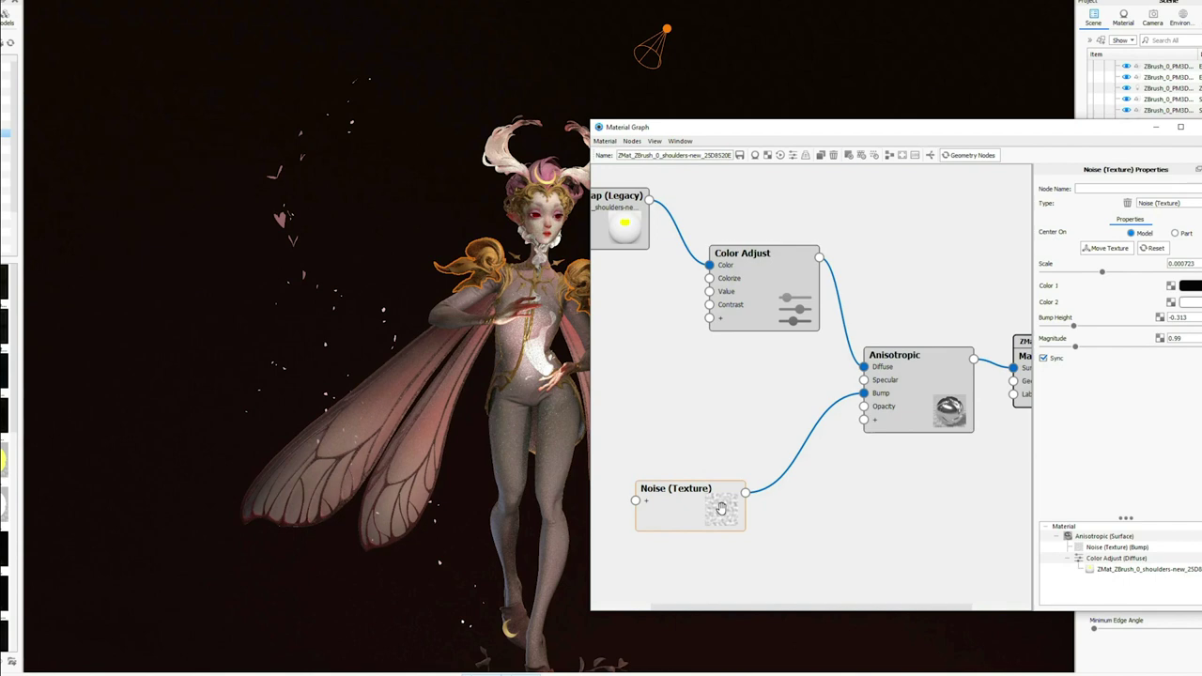
pyautogui.click(722, 508)
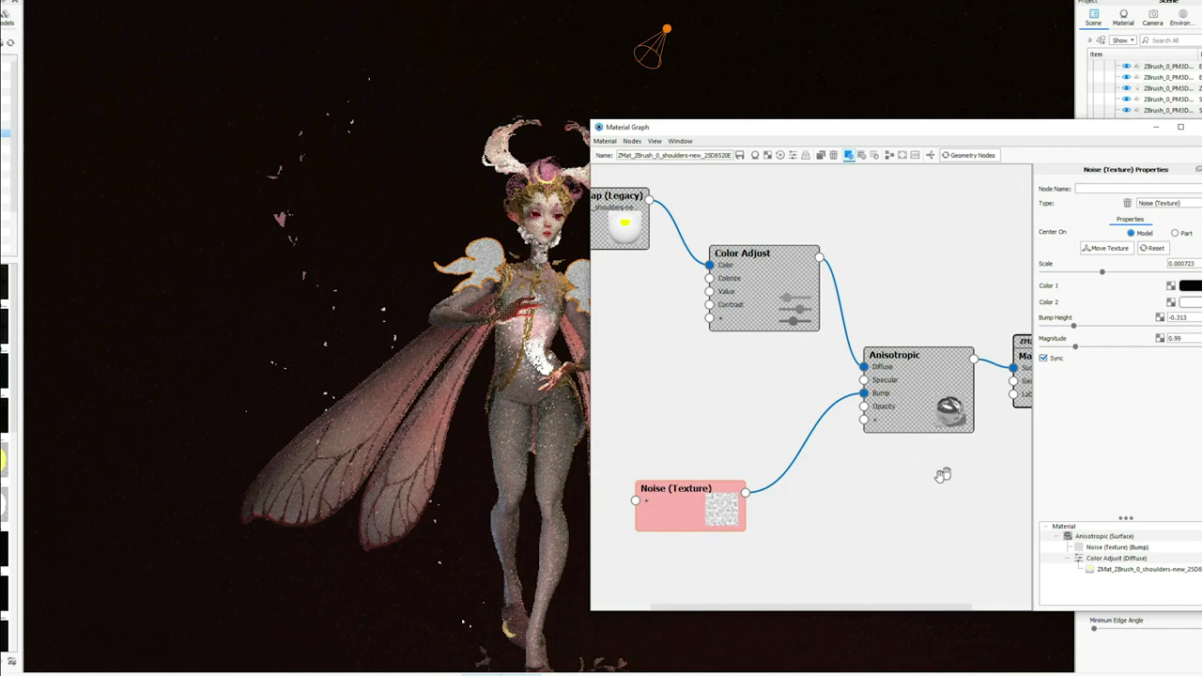
# End the noise preview and examine the Anisotropic node's properties in the shoulder material graph.
pyautogui.moveTo(943, 475); pyautogui.dragTo(895, 446)
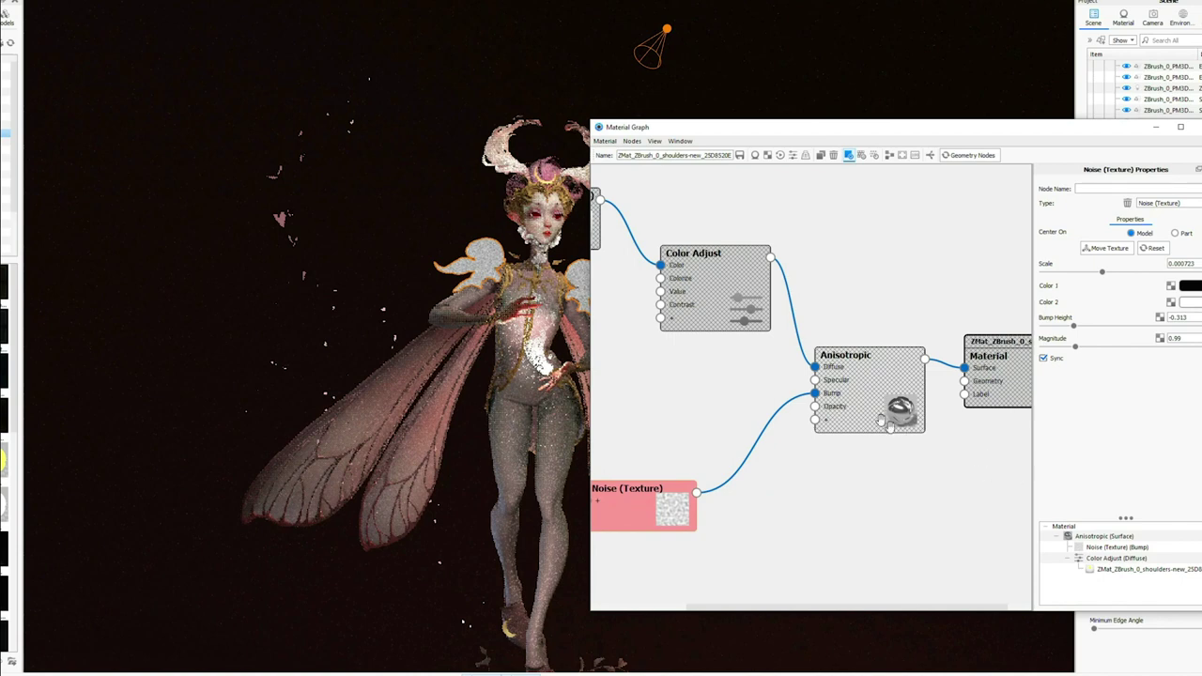
pyautogui.click(860, 406)
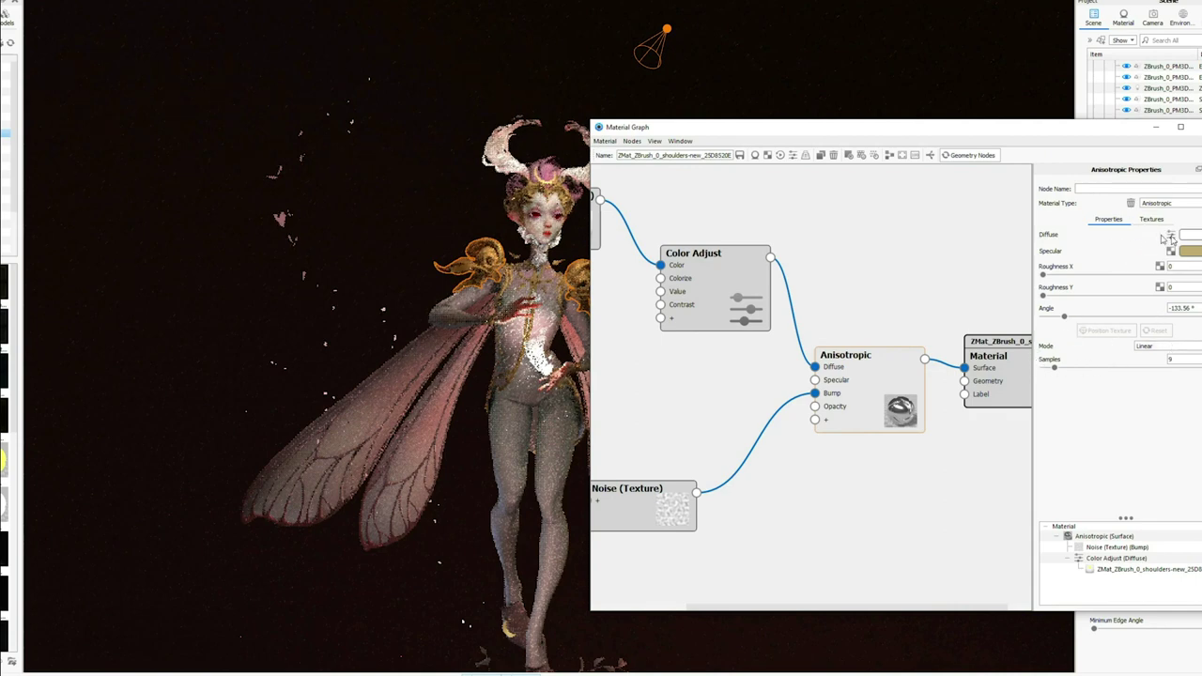
pyautogui.moveTo(677, 229); pyautogui.dragTo(780, 229, button='middle')
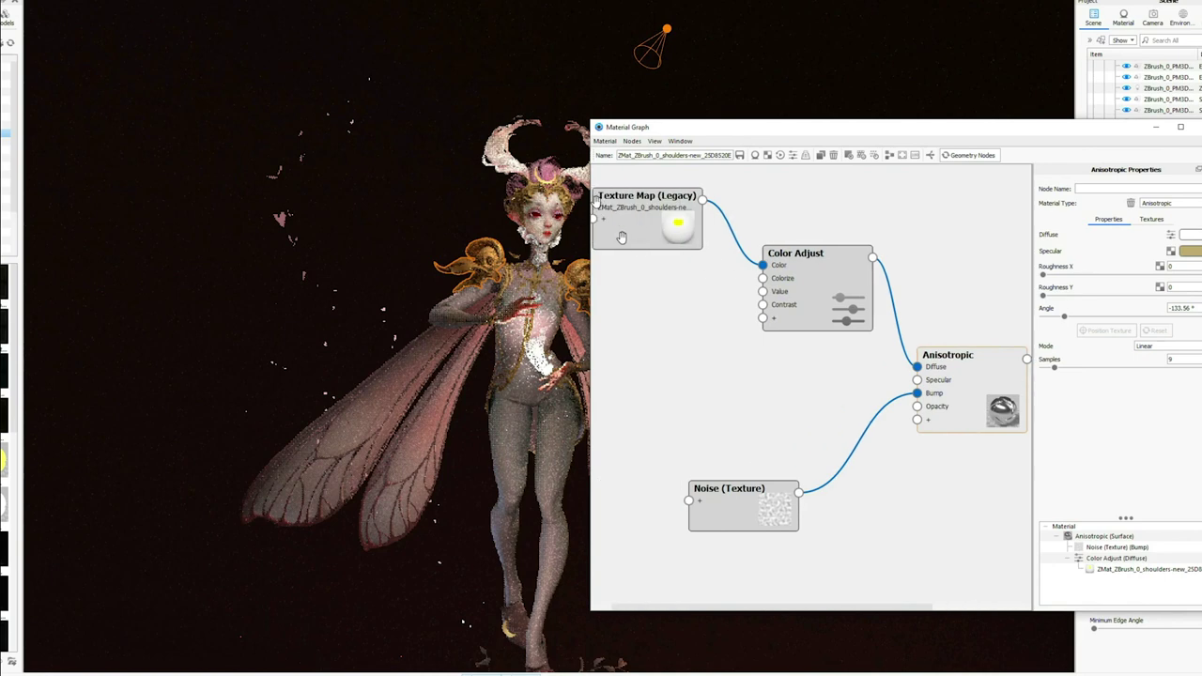